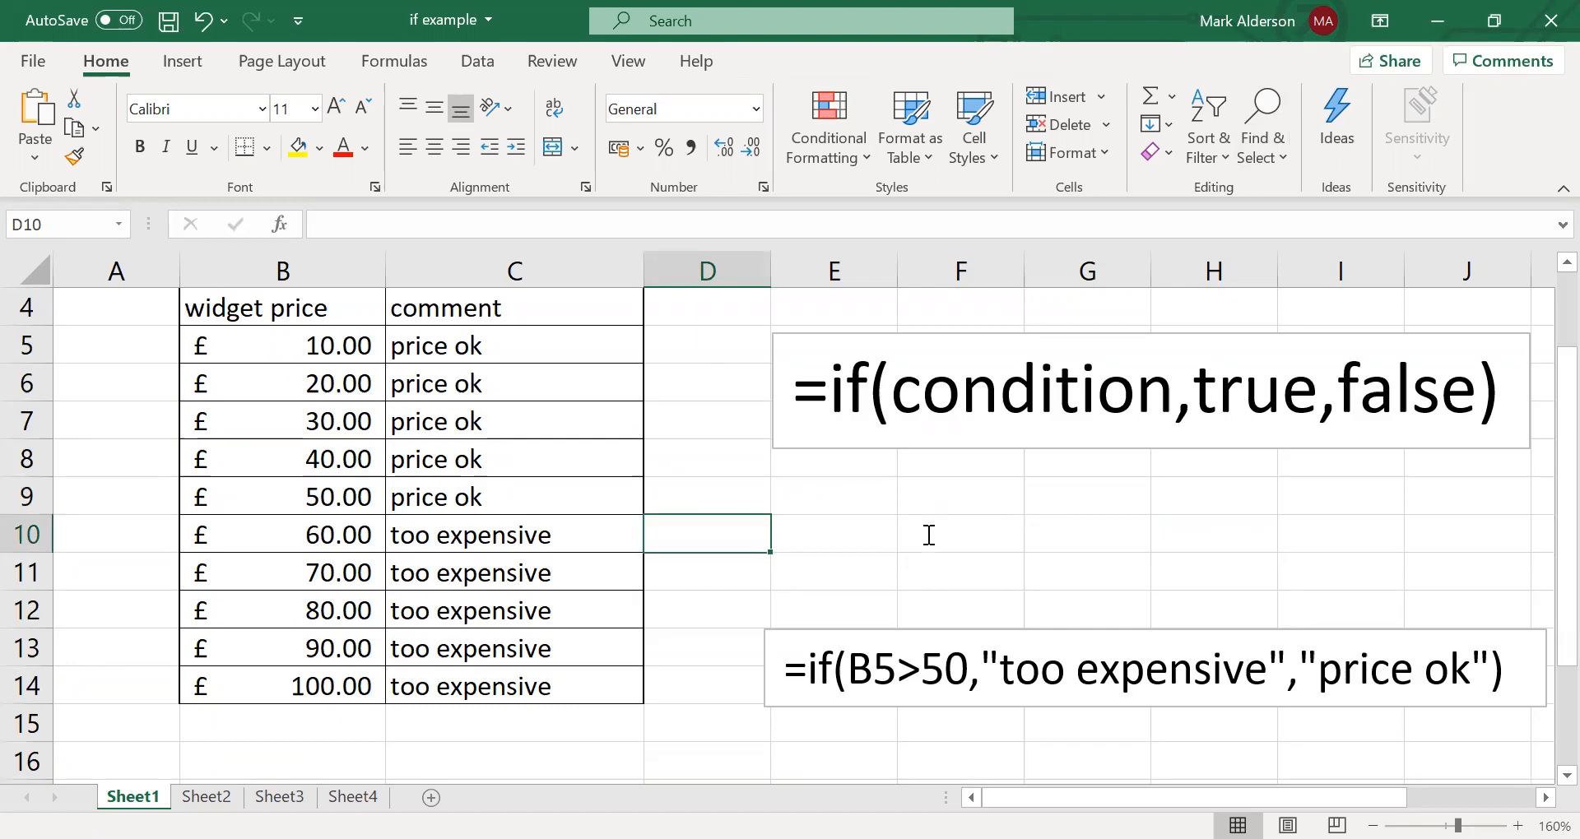
# - Review the generic IF syntax text box and the example formula beside the widget price table
pyautogui.click(930, 428)
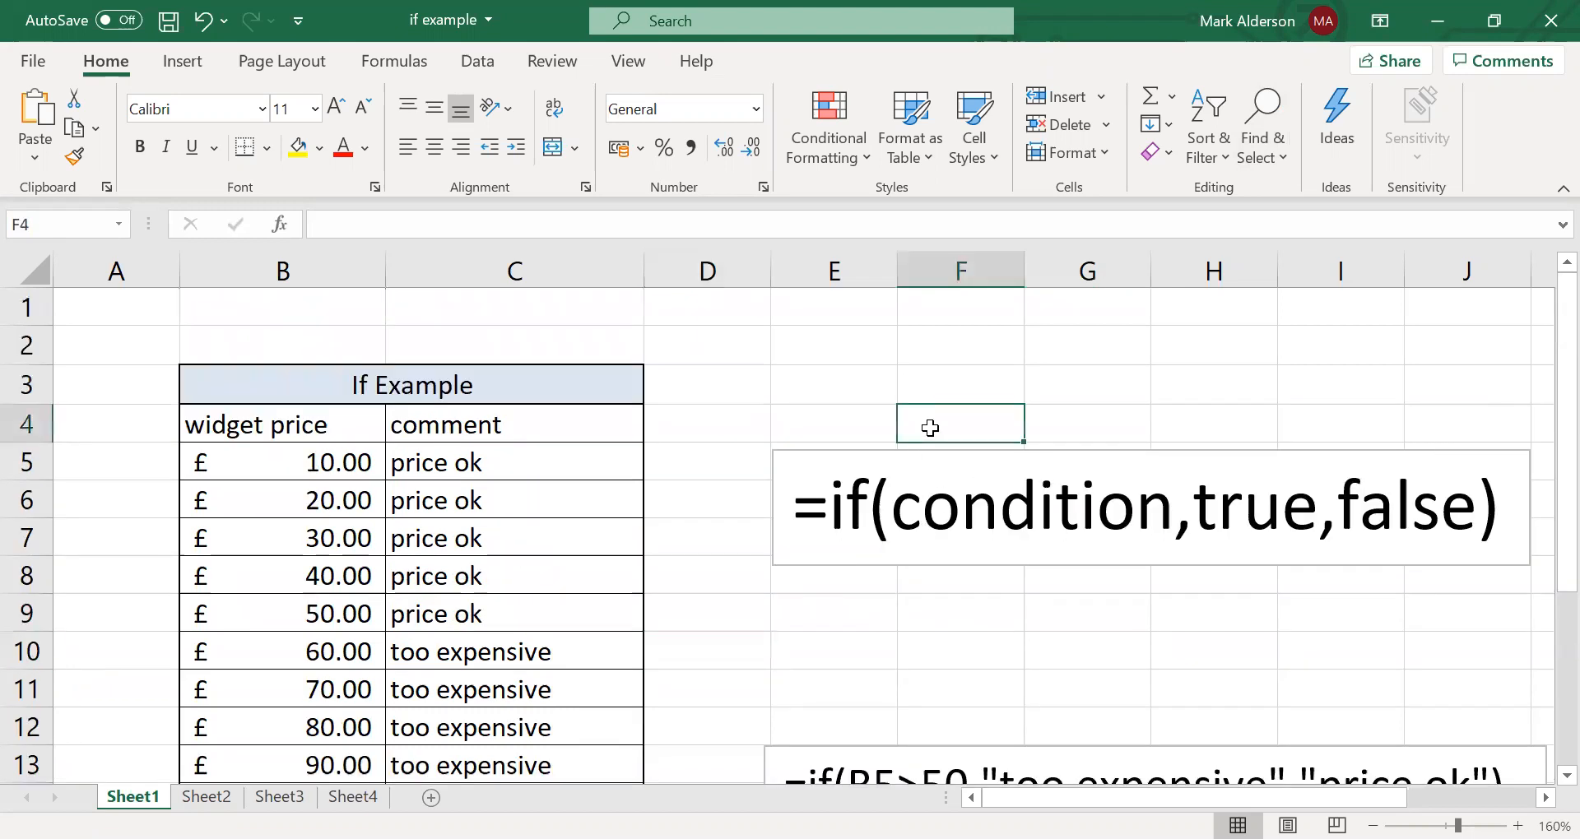
pyautogui.click(980, 579)
pyautogui.moveTo(1518, 520); pyautogui.dragTo(805, 526)
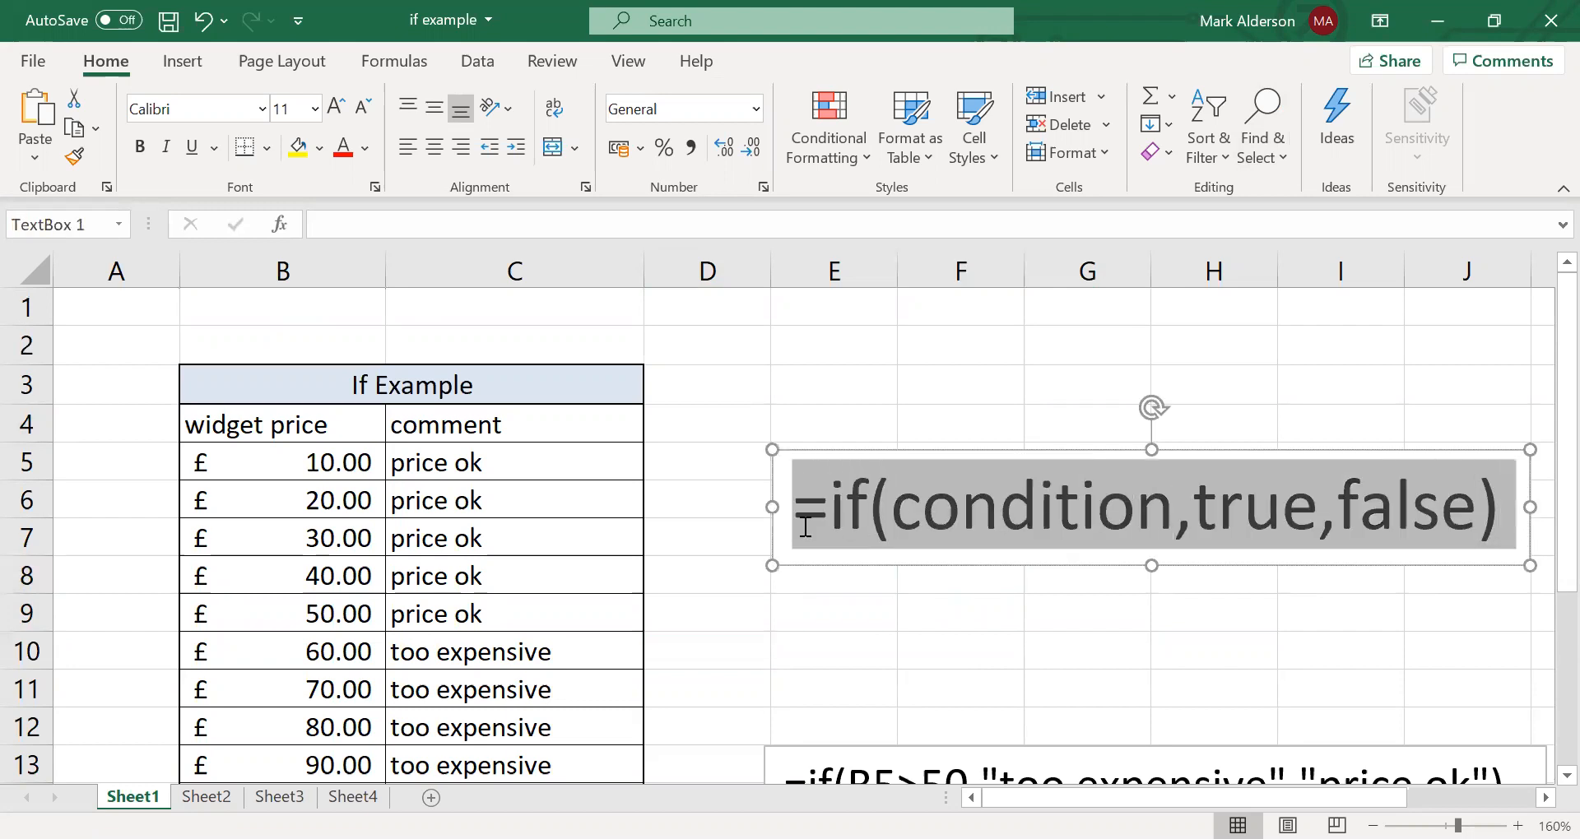
pyautogui.click(949, 614)
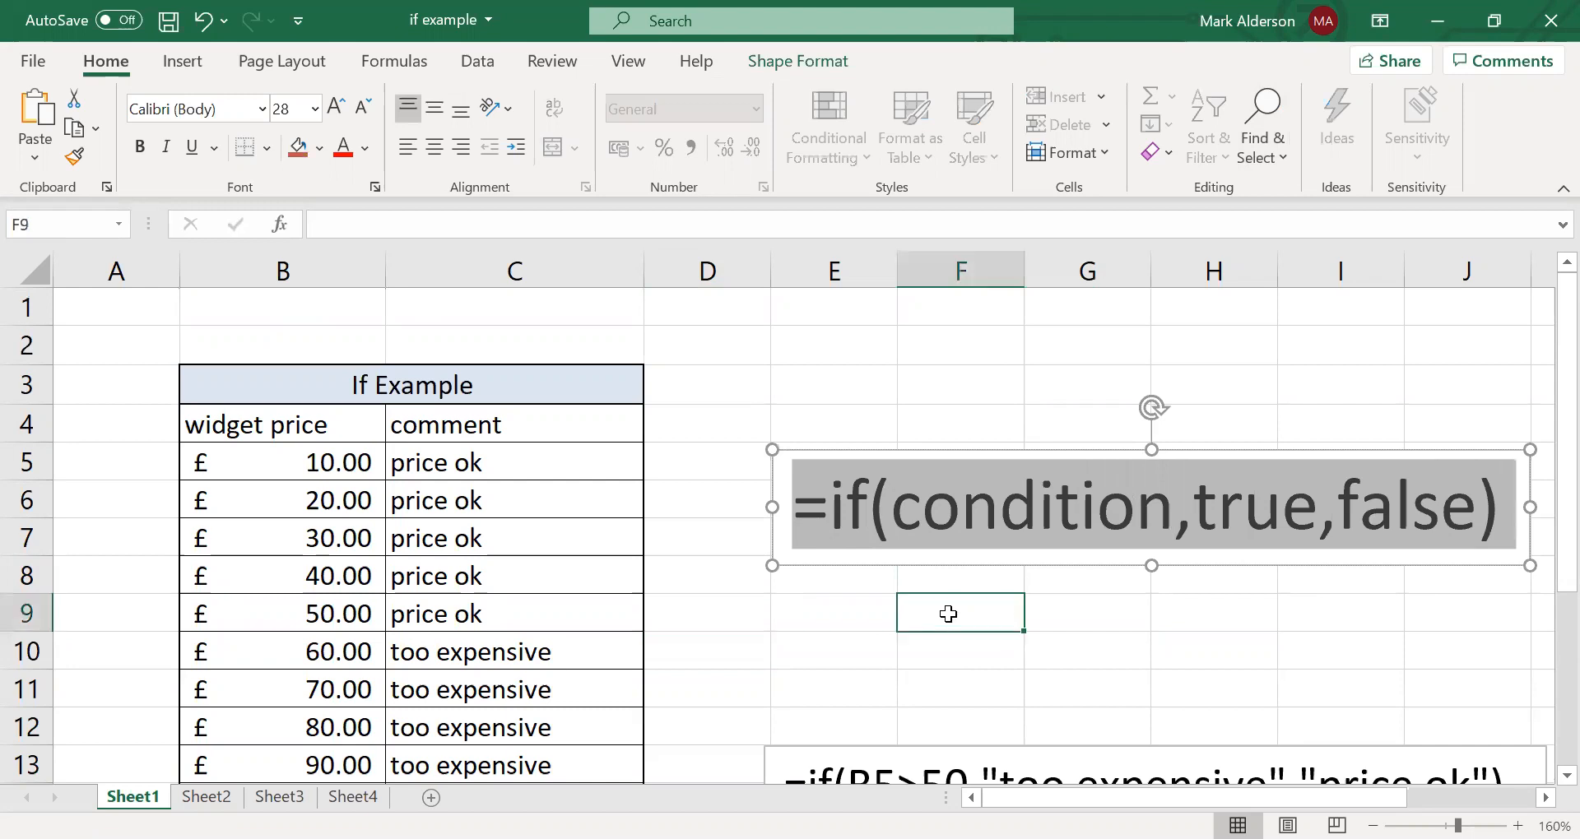
pyautogui.click(745, 566)
pyautogui.scroll(-1, 860, 612)
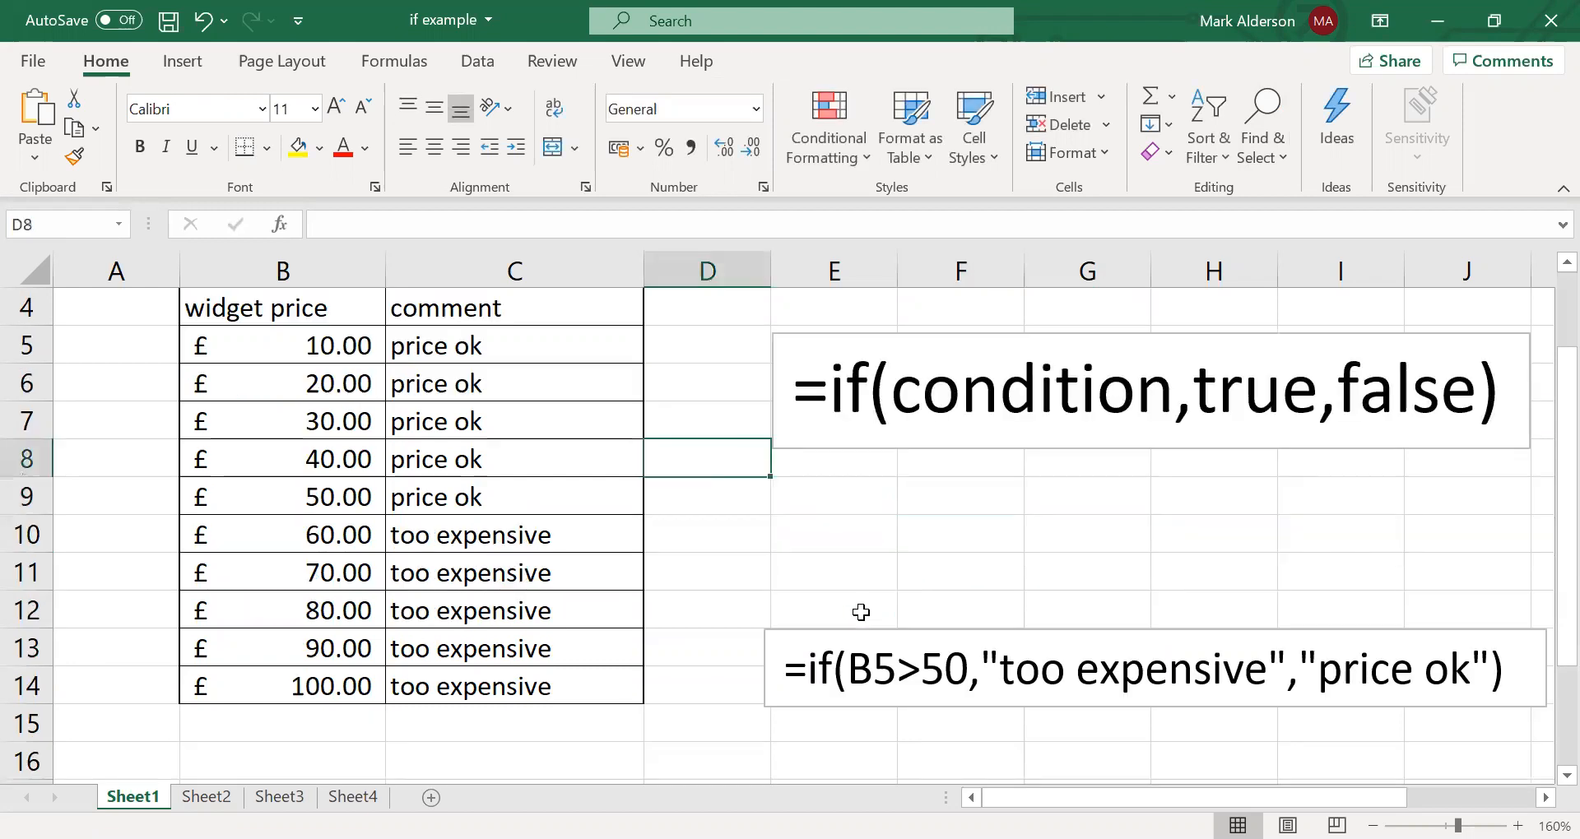
pyautogui.scroll(1, 931, 592)
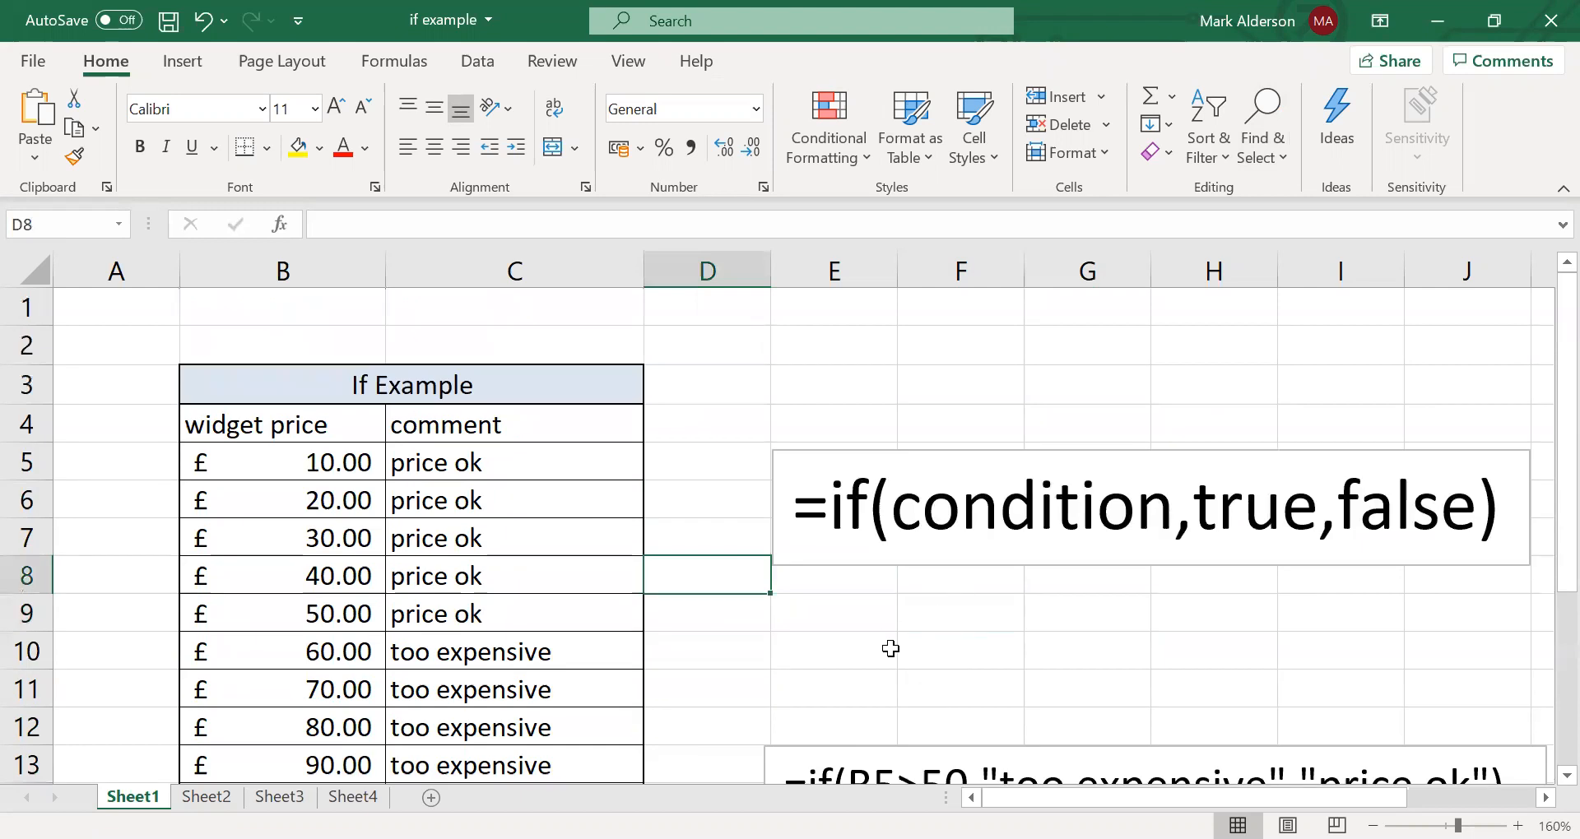
pyautogui.scroll(-1, 918, 640)
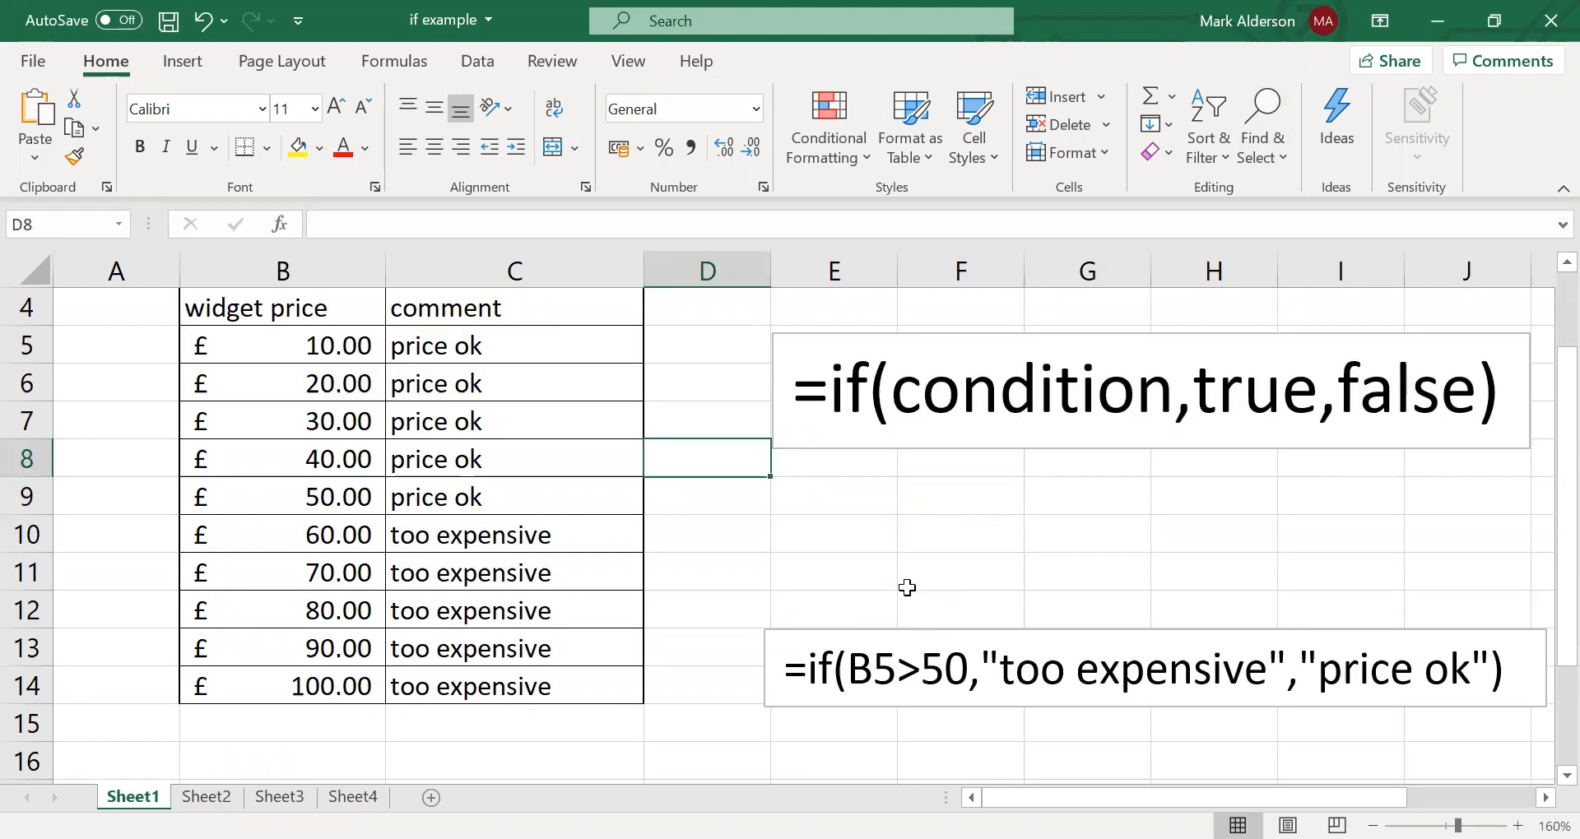
pyautogui.scroll(1, 935, 569)
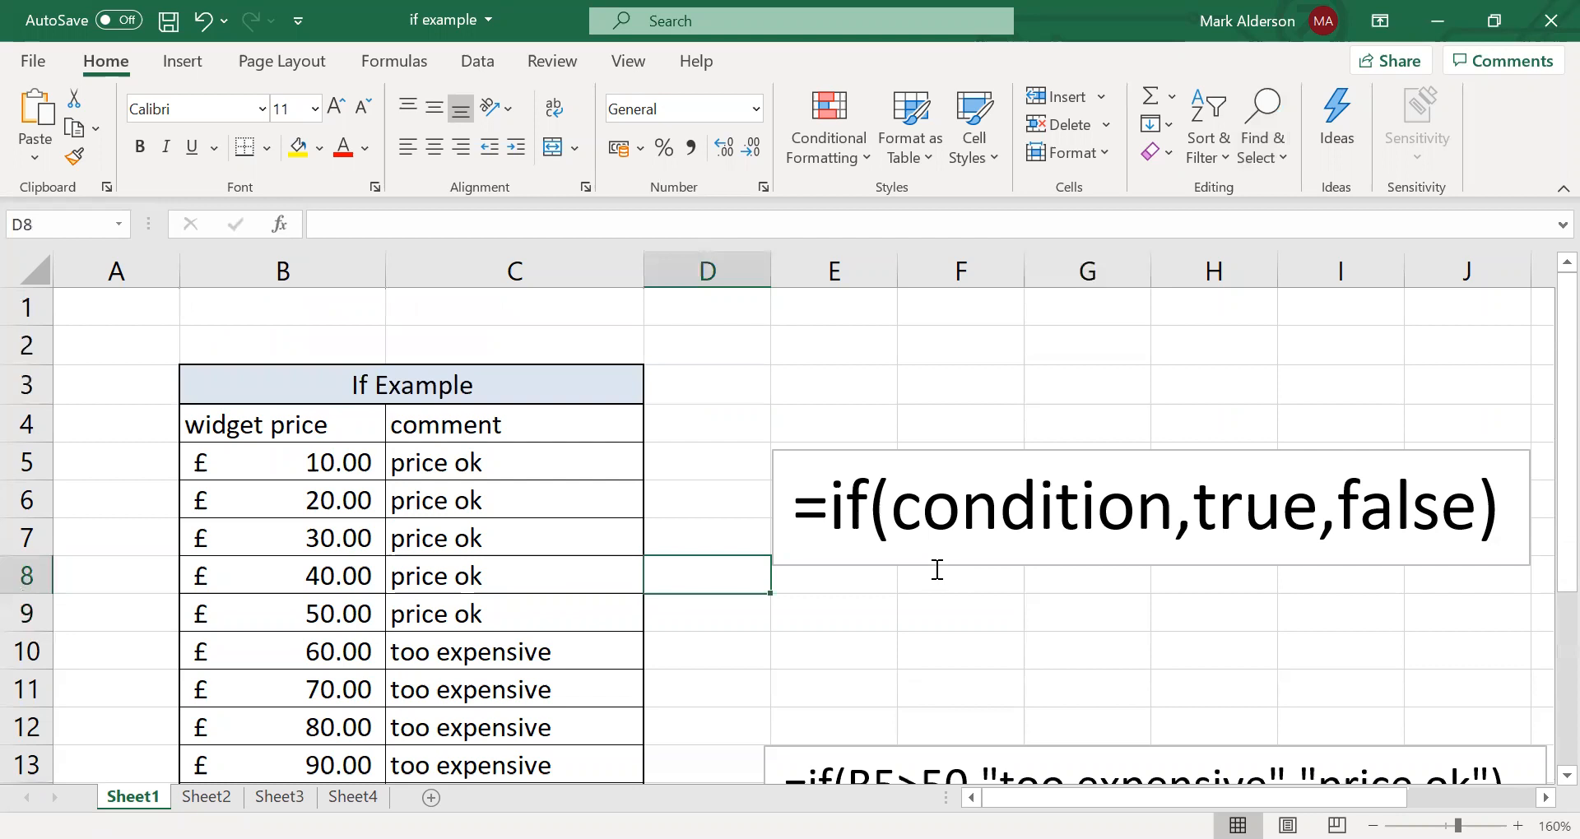
# - Examine the equals sign, function name, bracketed arguments and closing bracket in the generic IF syntax text box
pyautogui.moveTo(1505, 525); pyautogui.dragTo(799, 540)
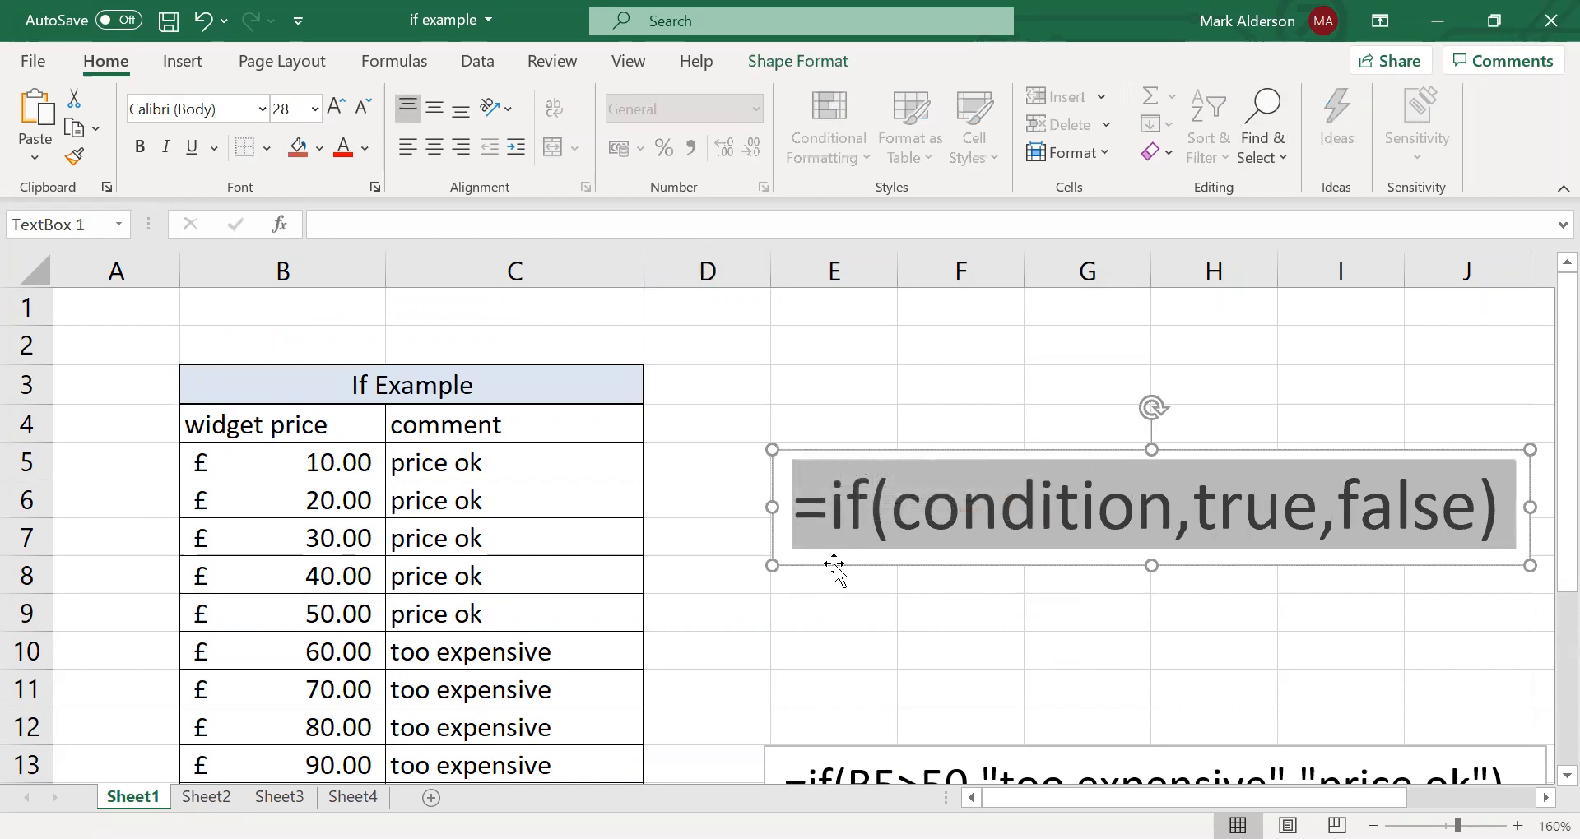
pyautogui.click(831, 519)
pyautogui.moveTo(861, 510); pyautogui.dragTo(1416, 525)
pyautogui.click(891, 524)
pyautogui.click(960, 531)
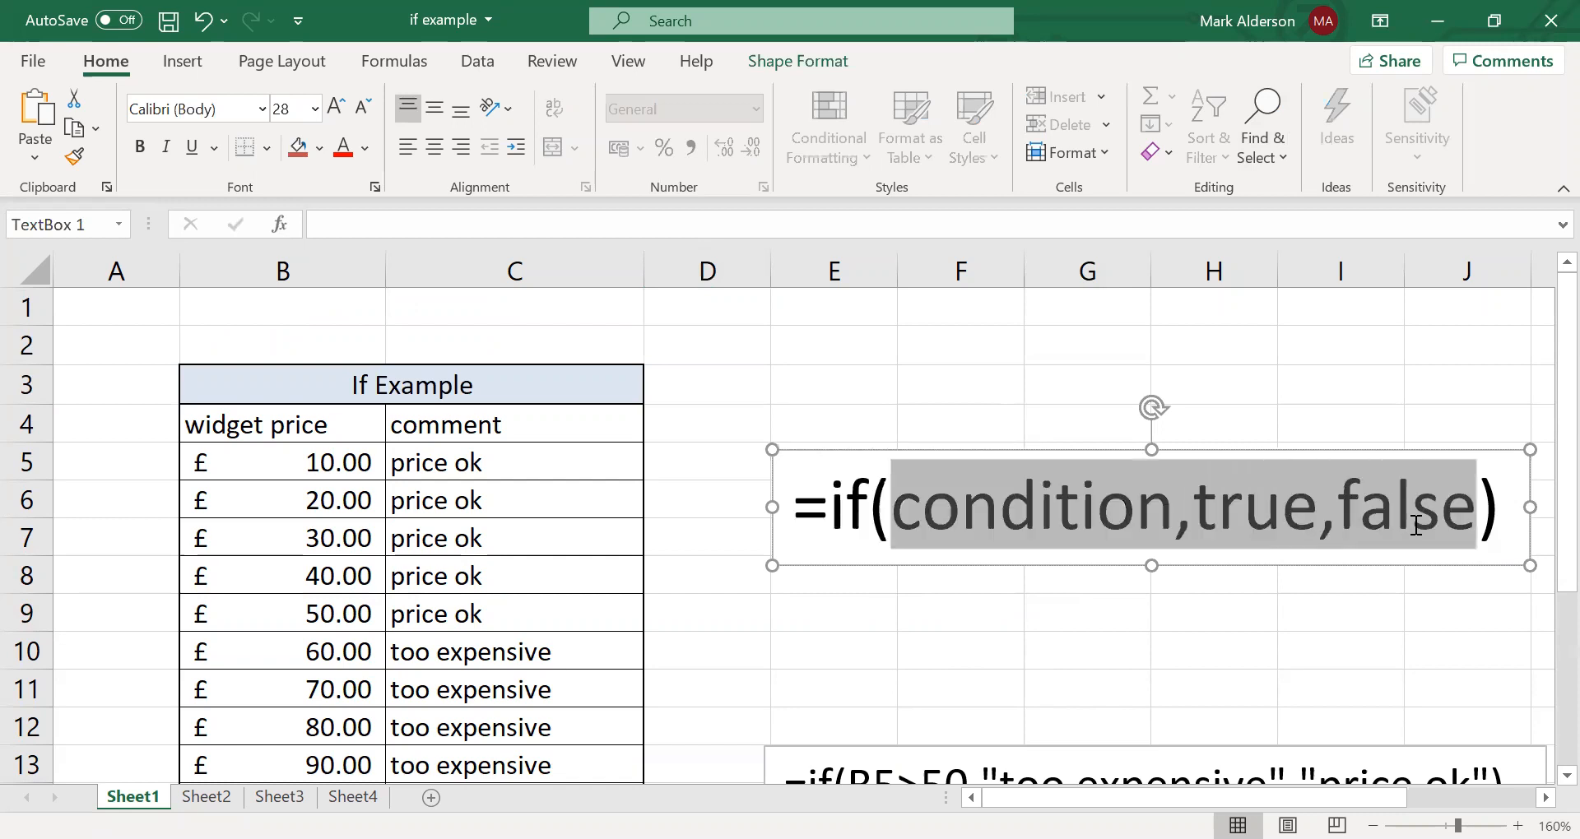
pyautogui.click(1449, 617)
pyautogui.moveTo(1511, 511); pyautogui.dragTo(1485, 513)
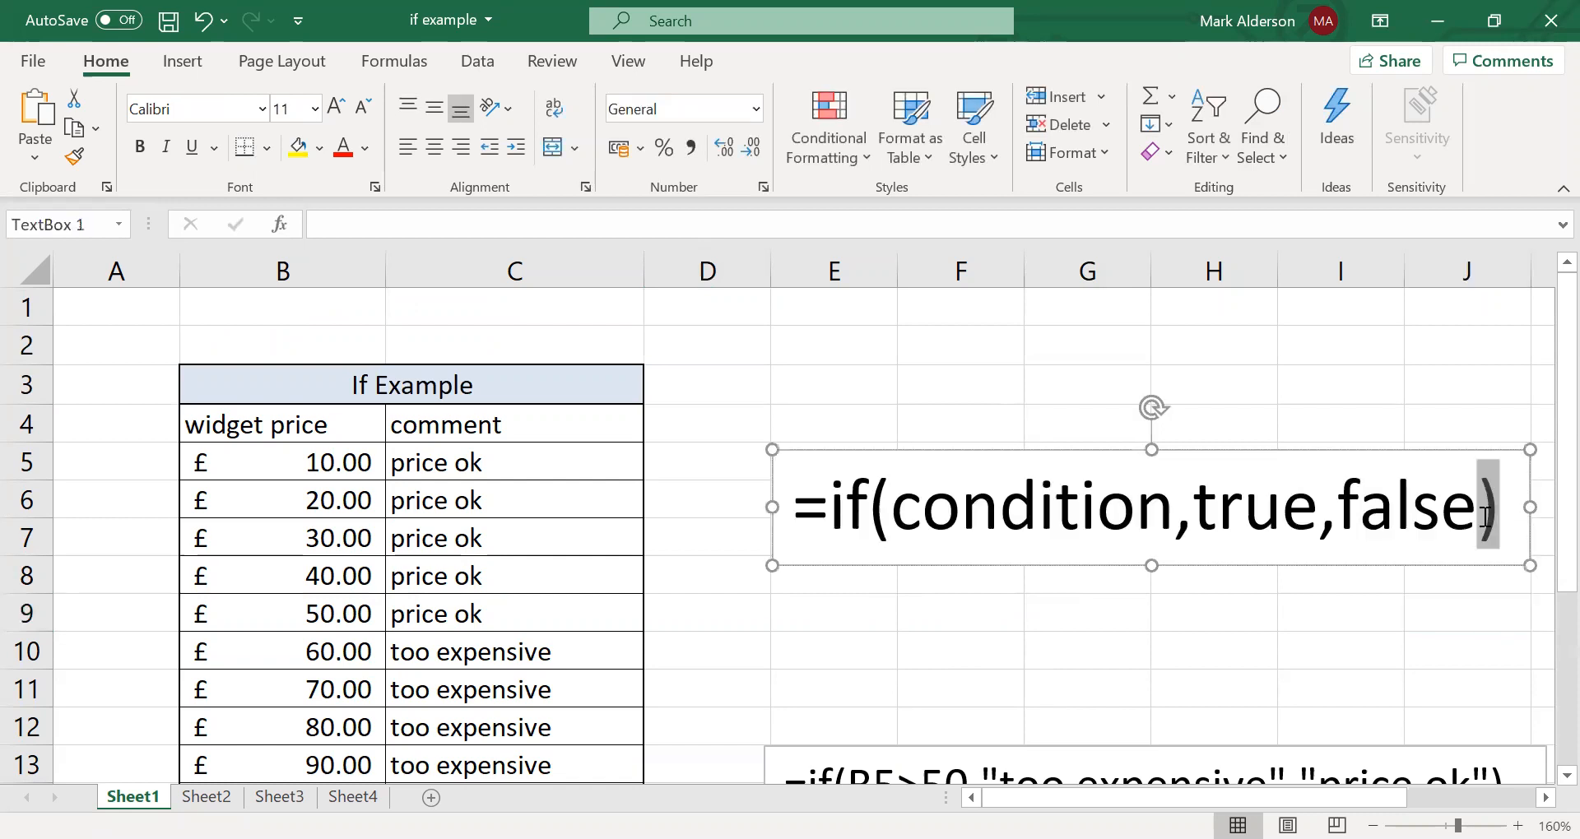
pyautogui.click(1399, 656)
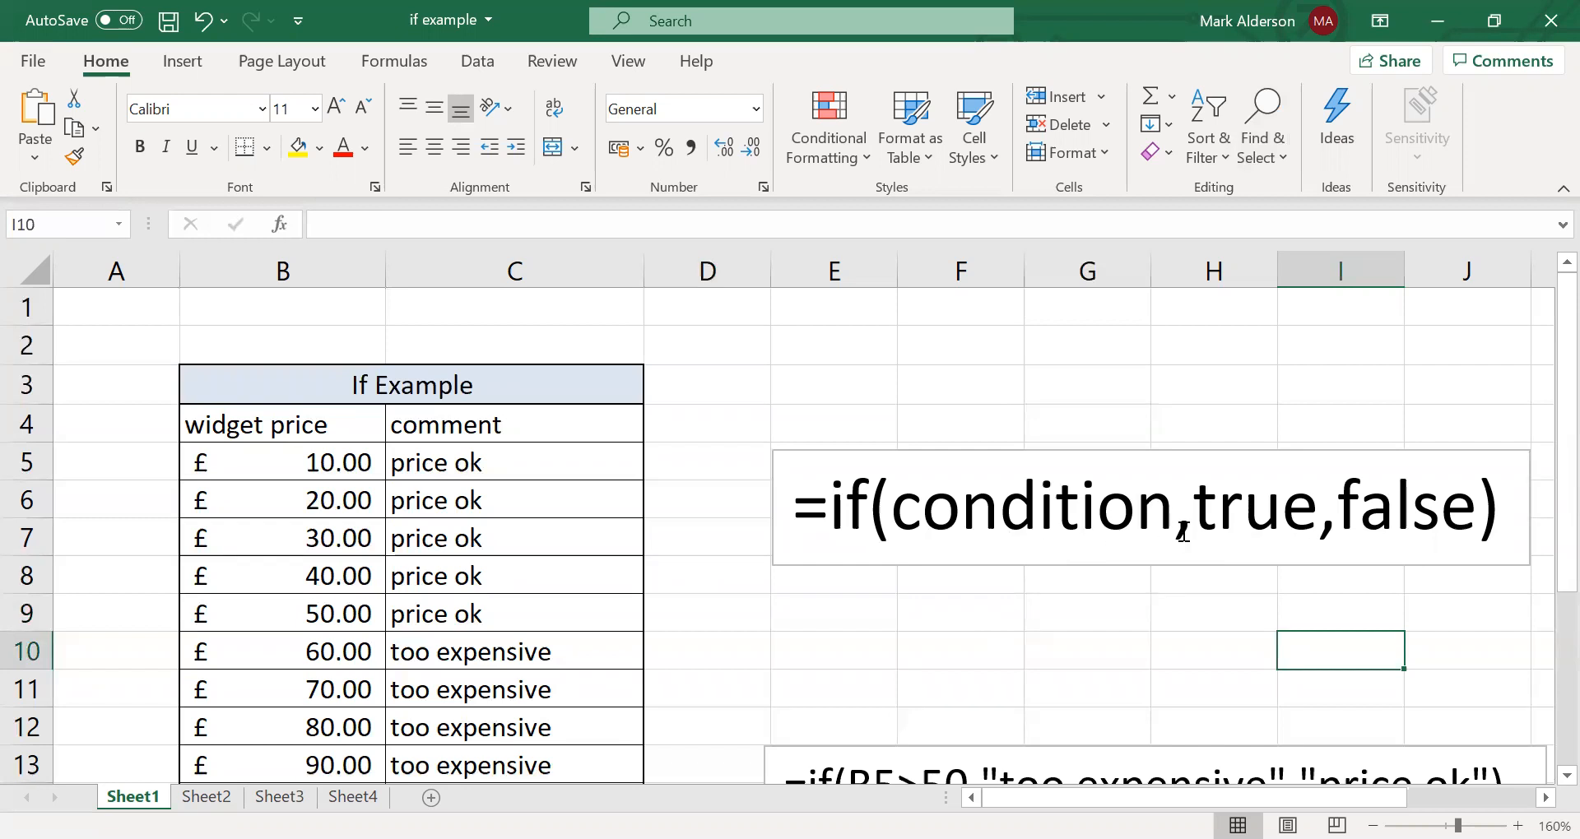
# - Examine the condition, true and false arguments and their separating commas in the generic IF syntax
pyautogui.moveTo(1172, 514); pyautogui.dragTo(893, 535)
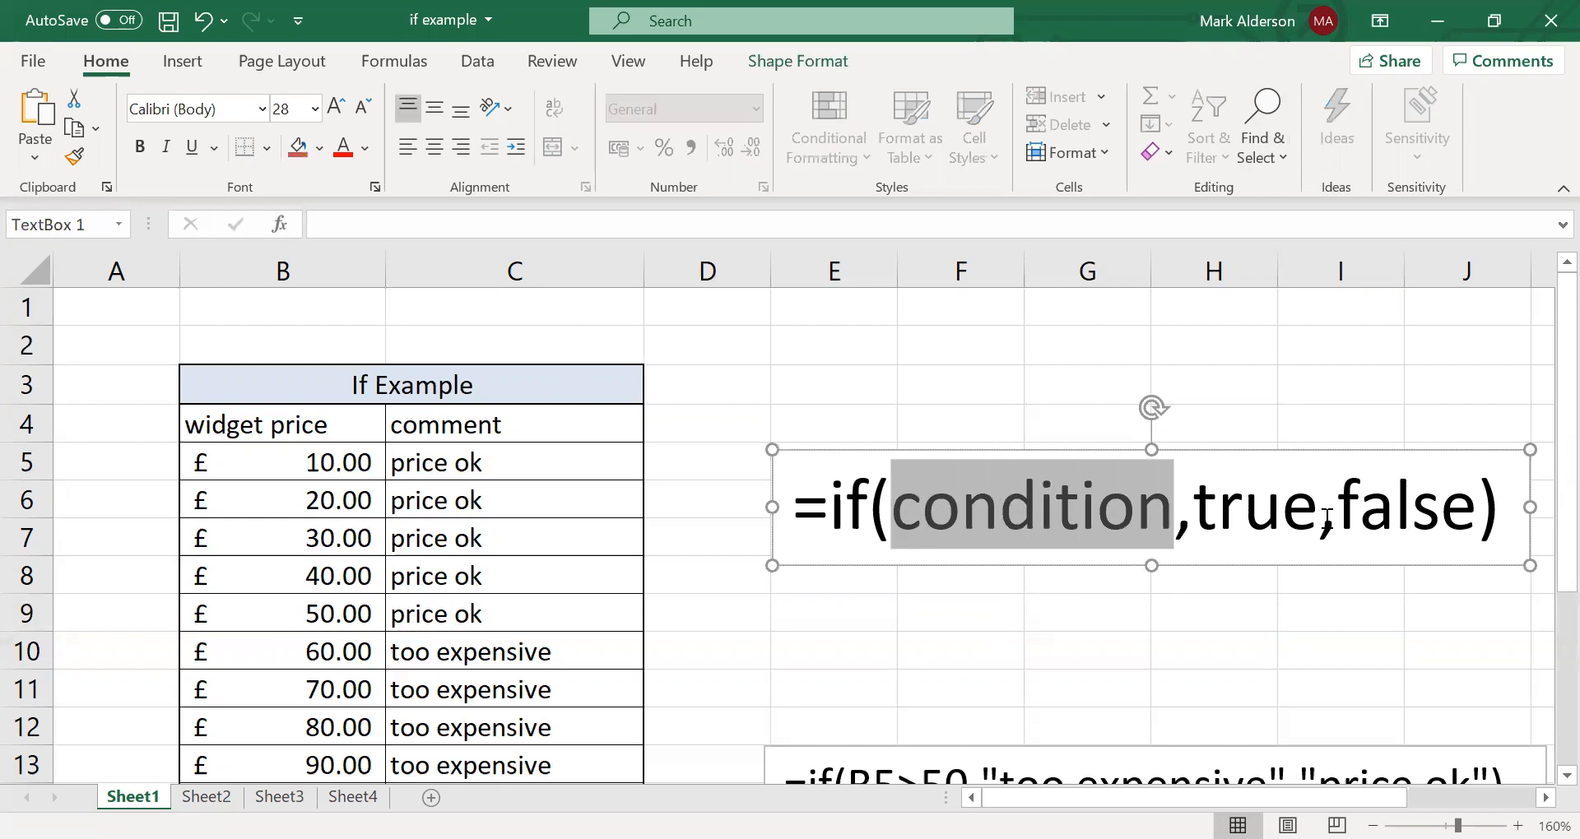
pyautogui.moveTo(1308, 522); pyautogui.dragTo(1204, 529)
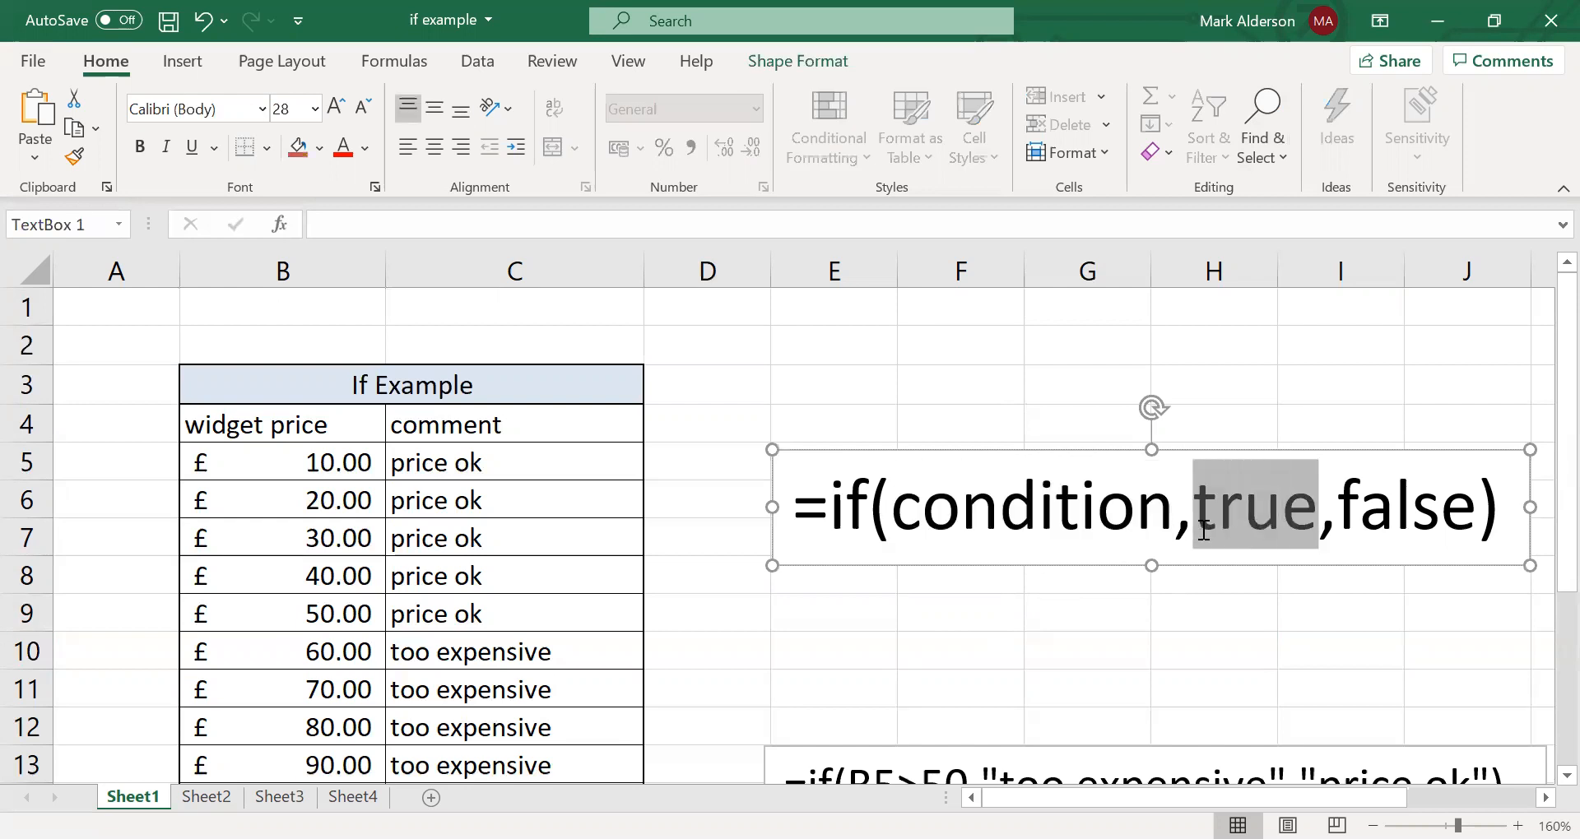
pyautogui.moveTo(1477, 526); pyautogui.dragTo(1344, 530)
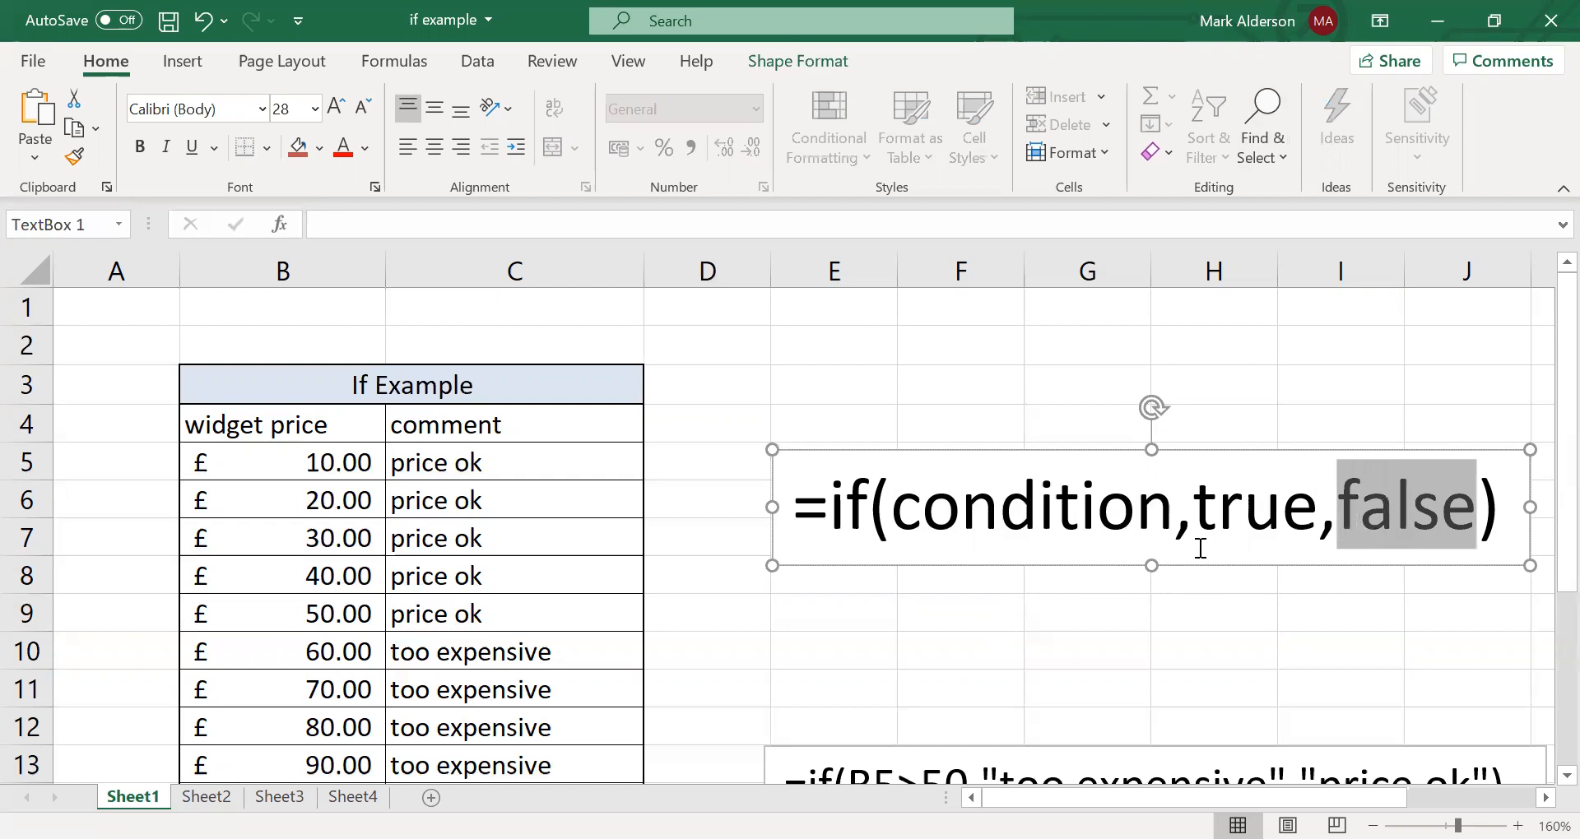
pyautogui.moveTo(1194, 528); pyautogui.dragTo(1175, 531)
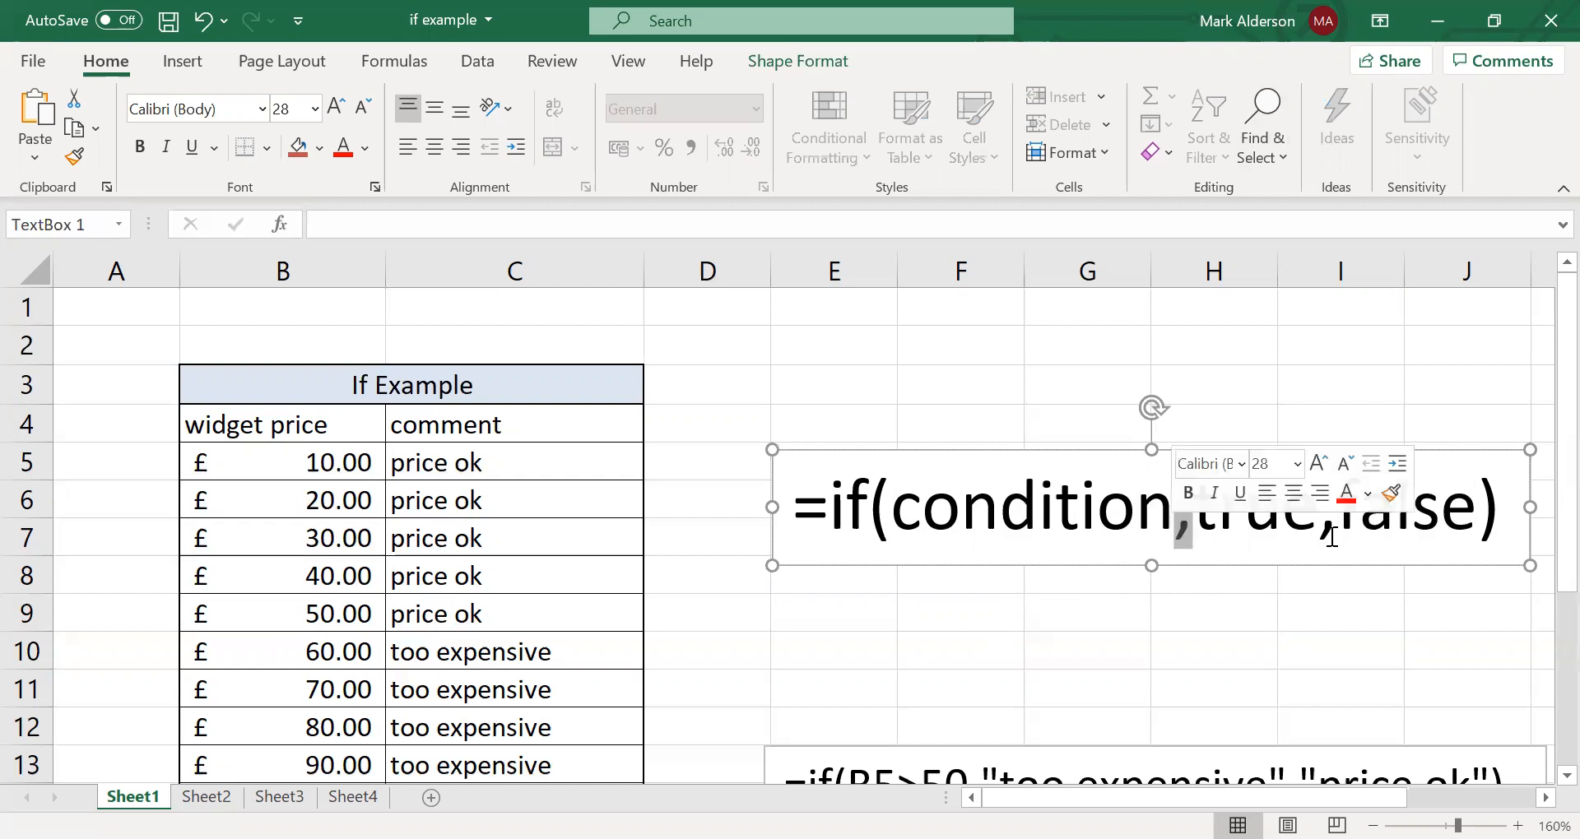
pyautogui.moveTo(1333, 528); pyautogui.dragTo(1325, 531)
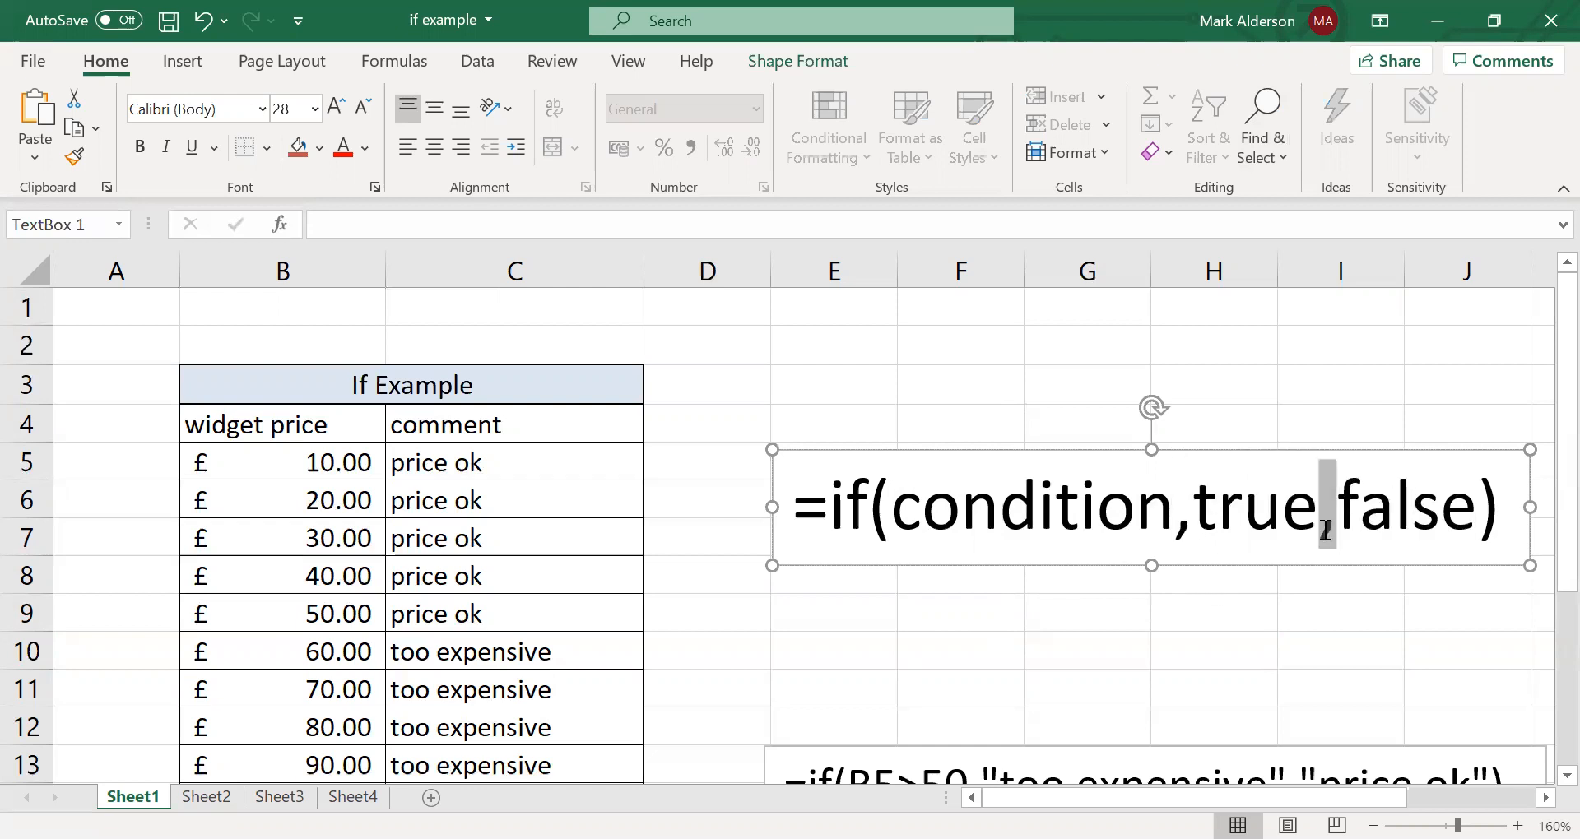
pyautogui.moveTo(1194, 529); pyautogui.dragTo(1181, 527)
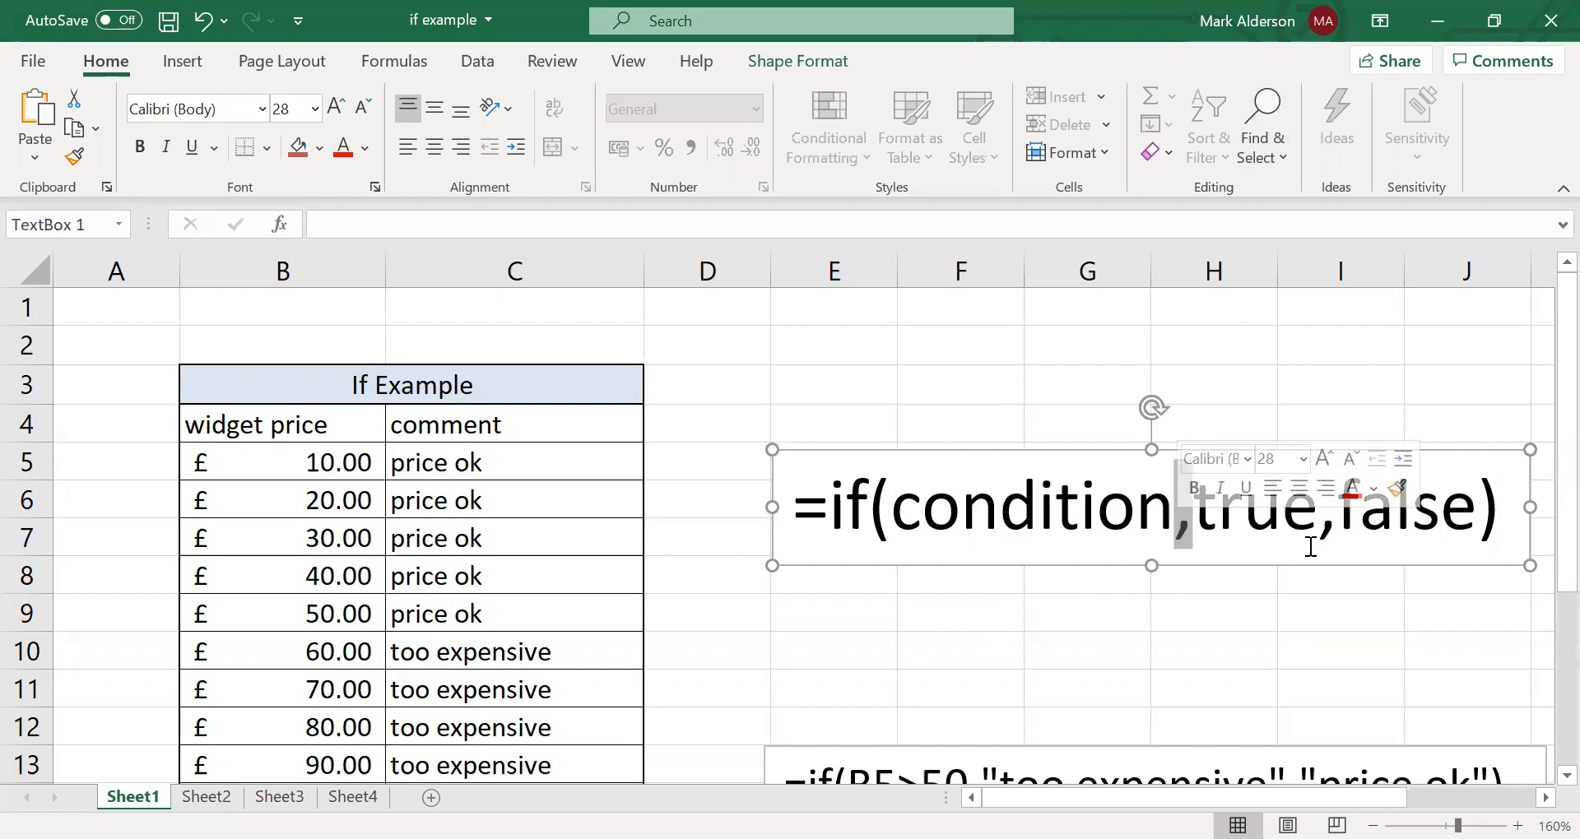
pyautogui.moveTo(1337, 530); pyautogui.dragTo(1322, 529)
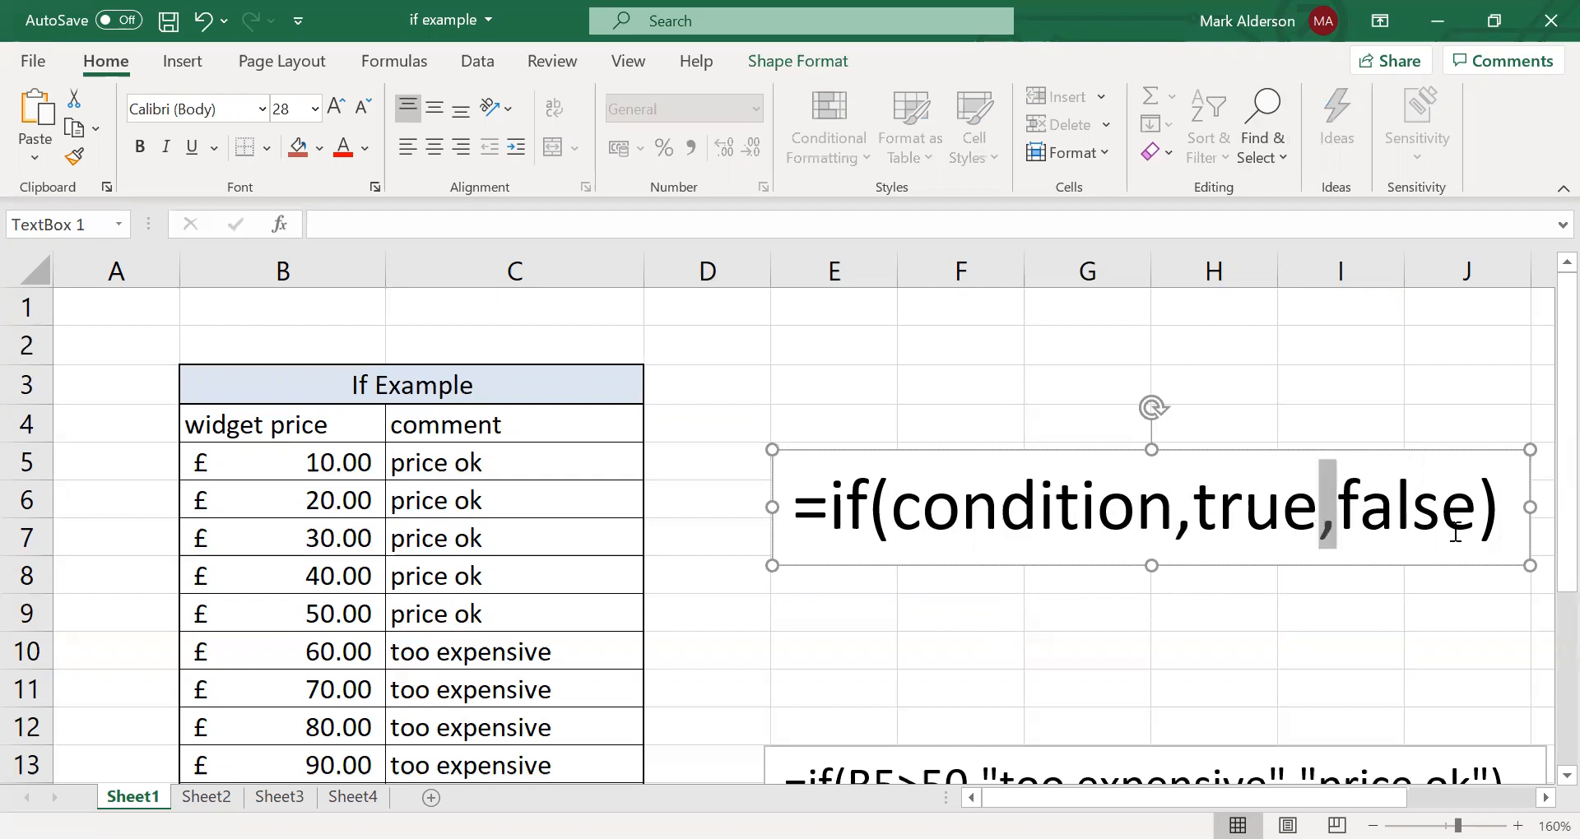
pyautogui.click(1214, 605)
# - Compare the generic IF syntax with the example formula =if(B5>50,"too expensive","price ok") and the table's comments
pyautogui.scroll(-1, 1179, 569)
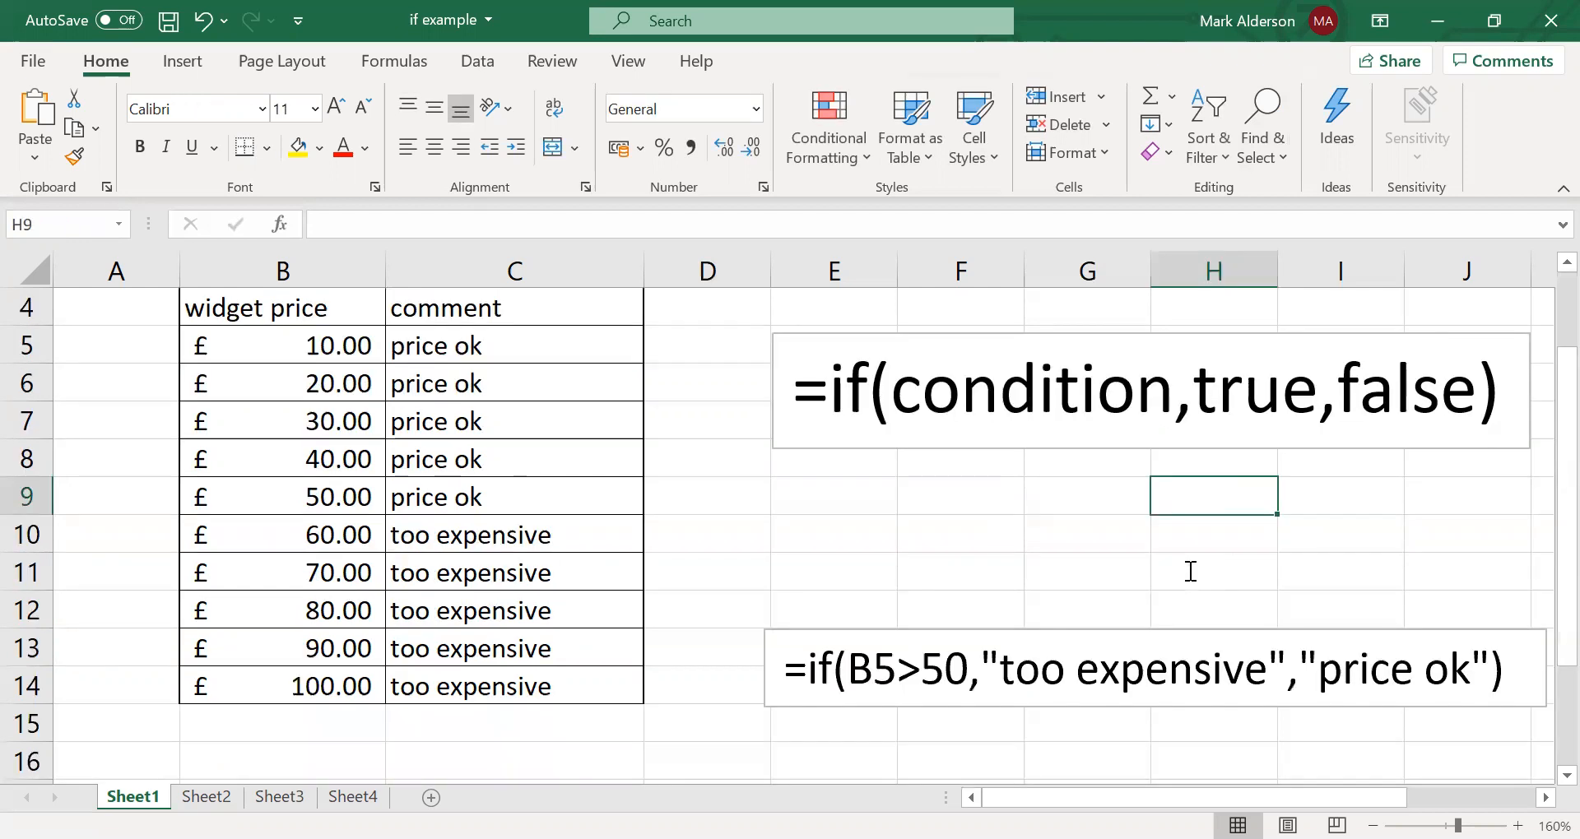
pyautogui.moveTo(1526, 396); pyautogui.dragTo(807, 422)
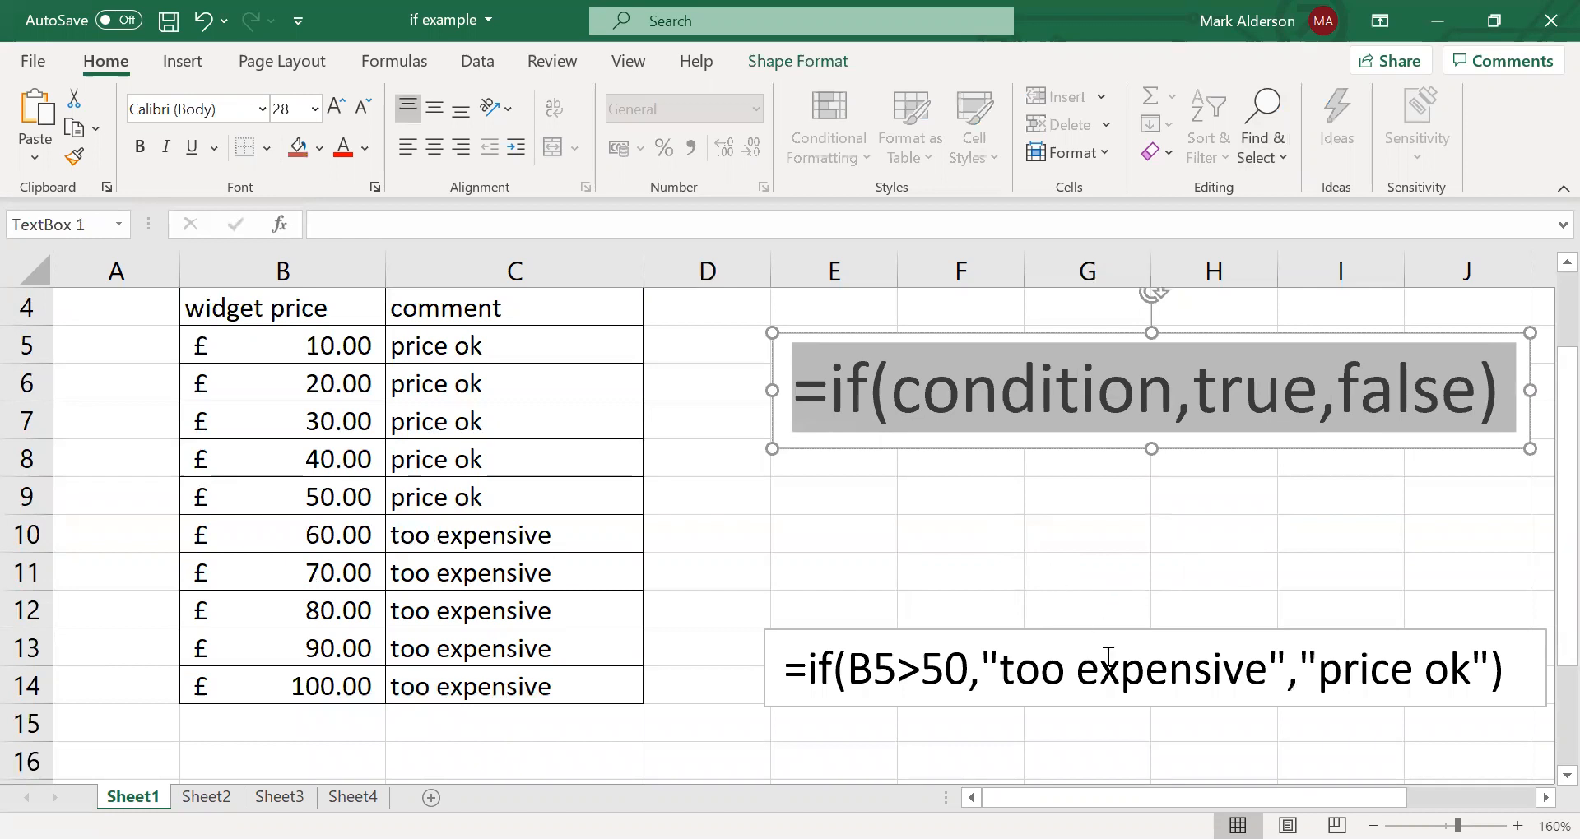
pyautogui.moveTo(1508, 675); pyautogui.dragTo(791, 678)
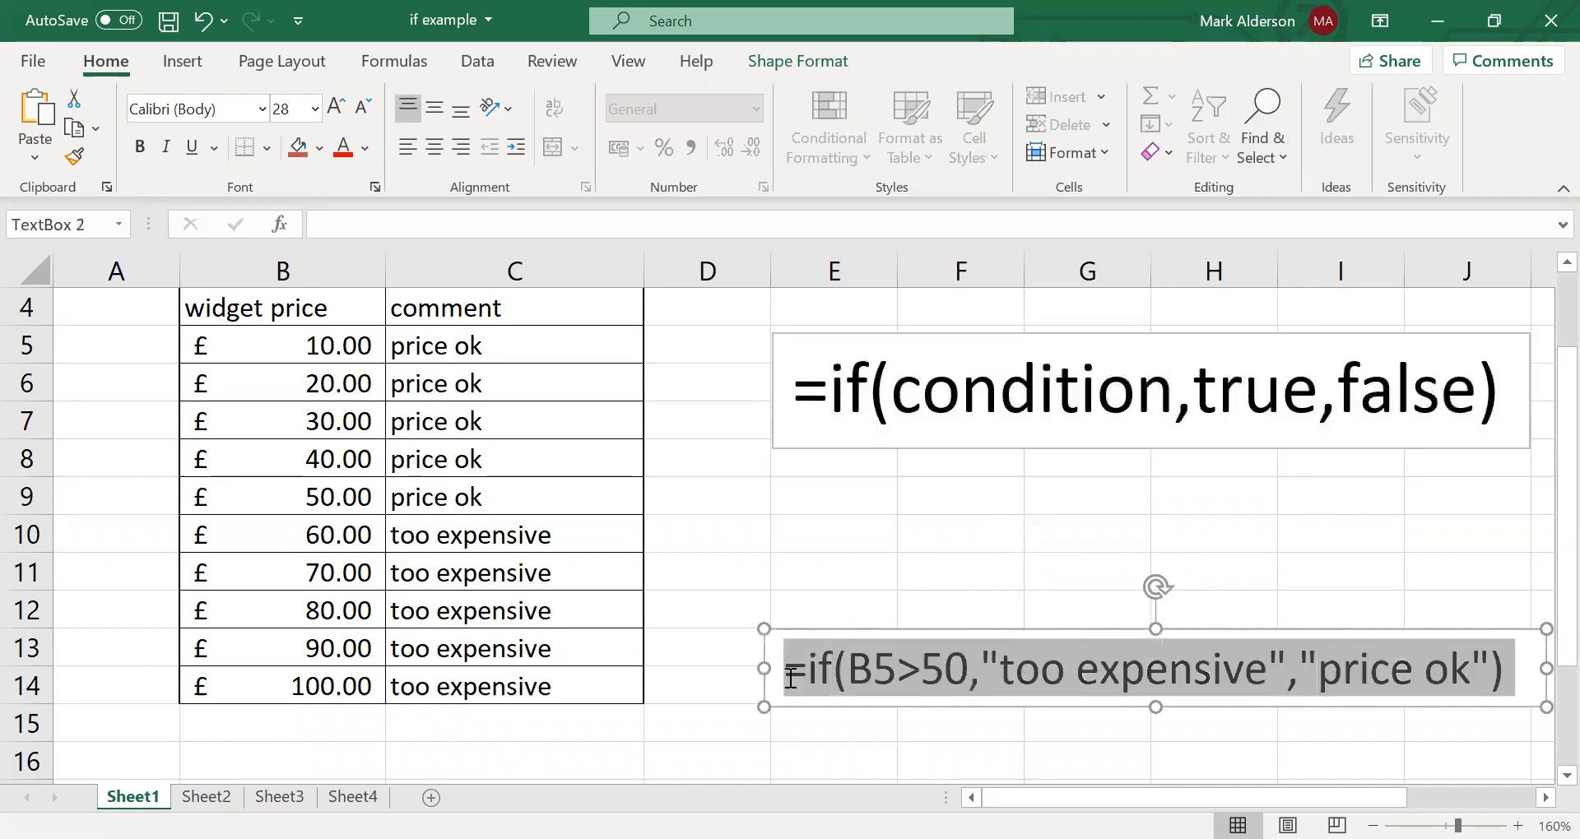
pyautogui.moveTo(915, 545); pyautogui.dragTo(938, 576)
pyautogui.scroll(1, 554, 497)
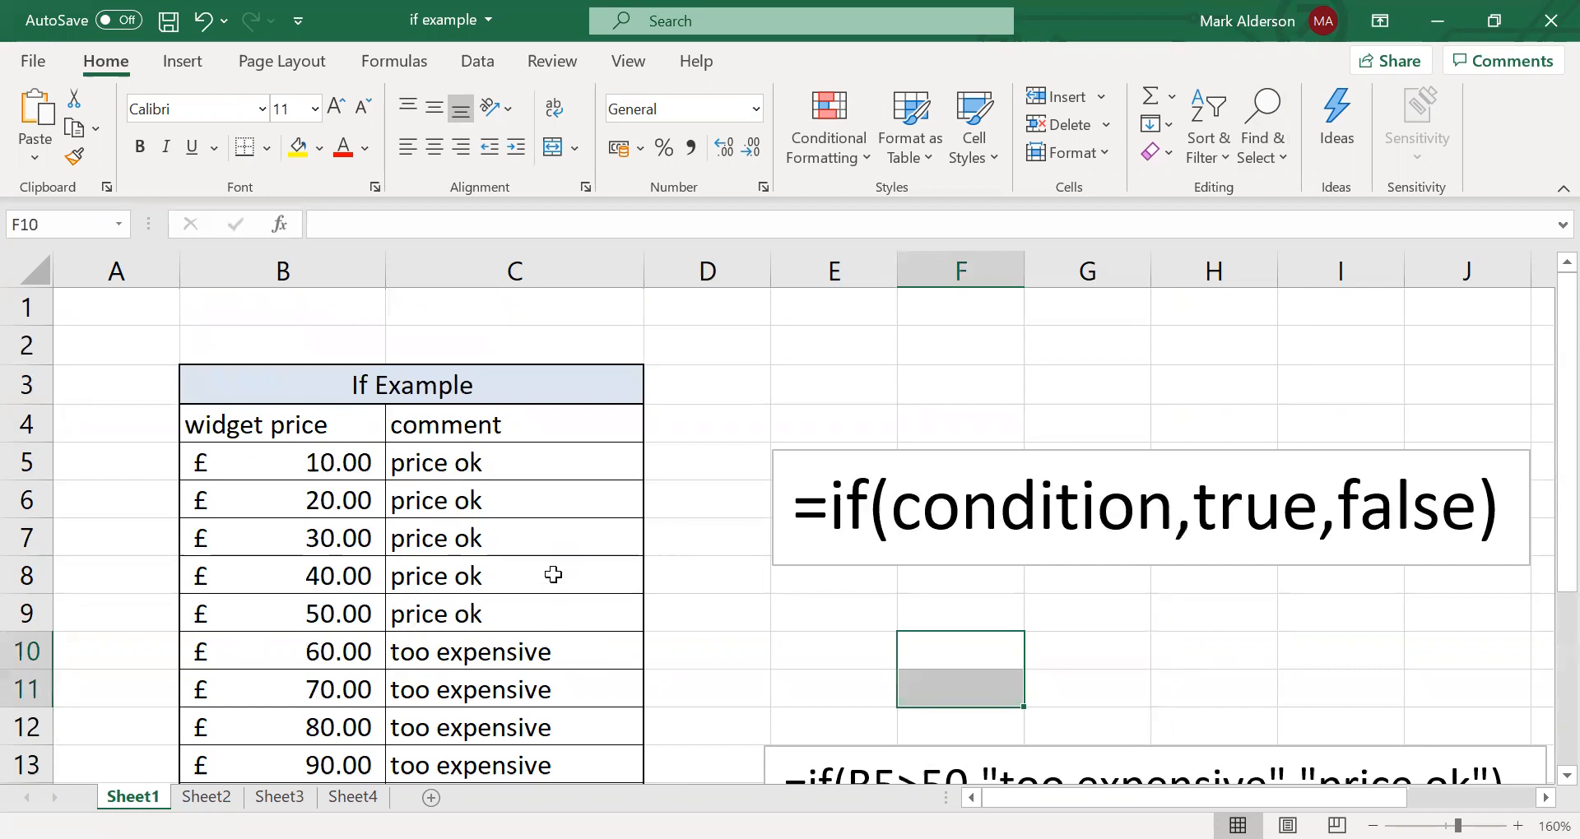
pyautogui.scroll(-1, 554, 571)
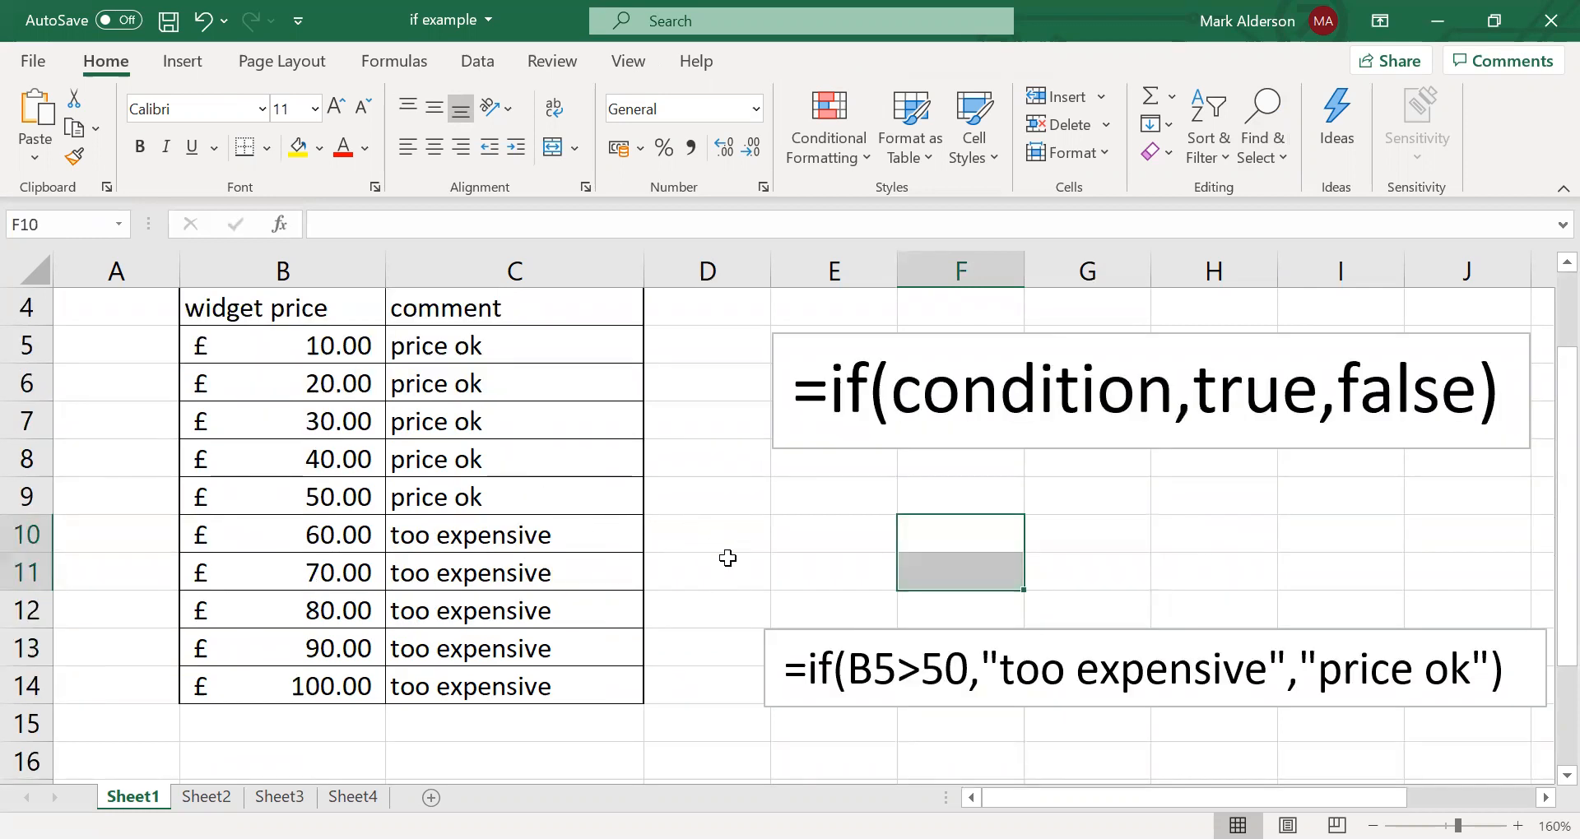
# - Clear all widget prices and comments from cells B5:C14
pyautogui.moveTo(318, 343); pyautogui.dragTo(485, 671)
pyautogui.press('Delete')
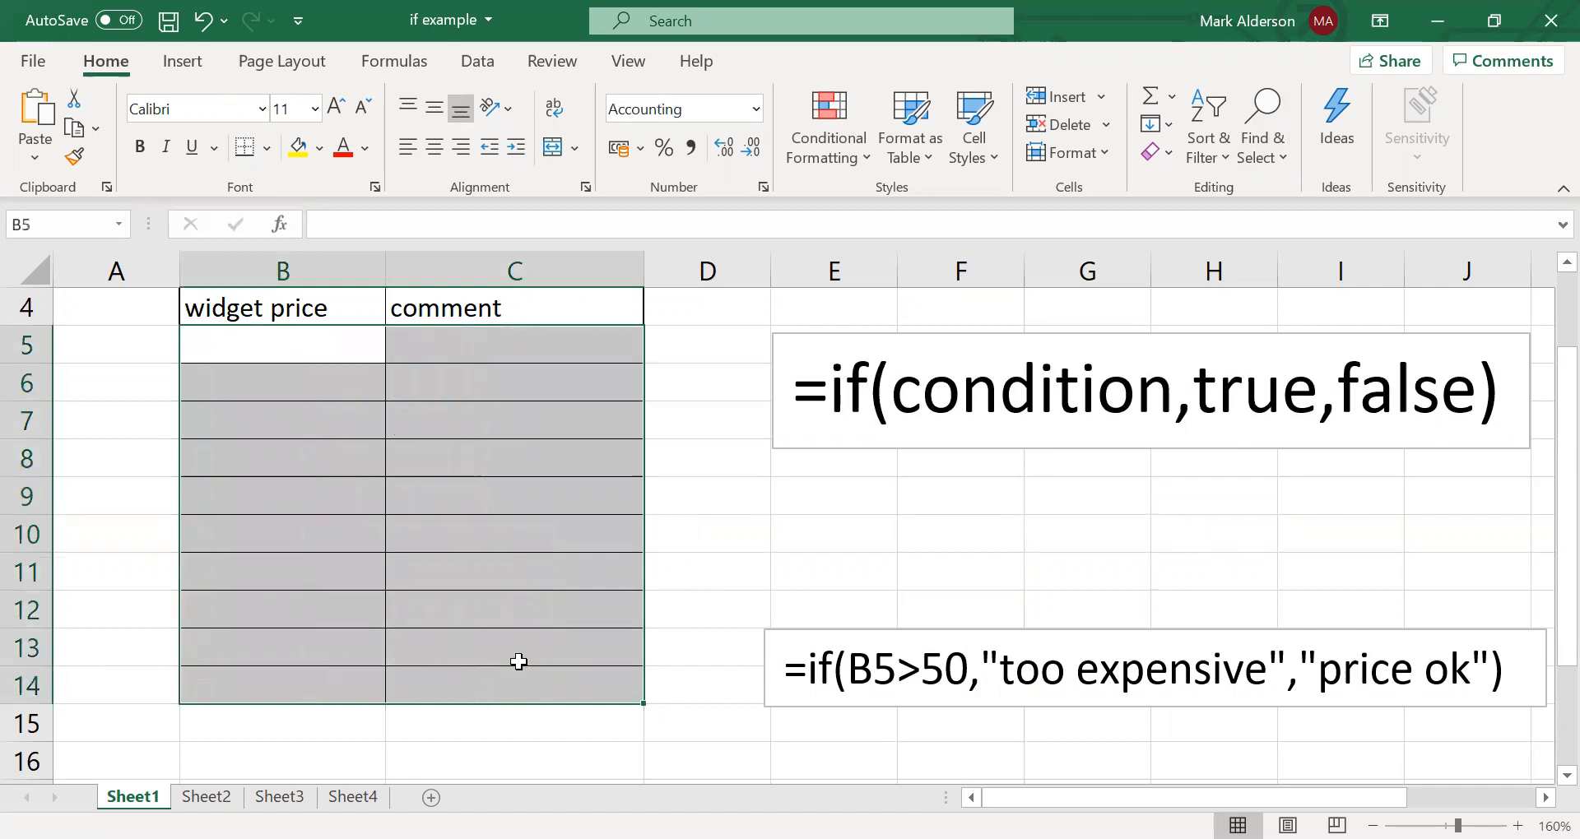
pyautogui.click(673, 575)
# - Unmerge the "If Example" title cell spanning B3:C3
pyautogui.scroll(1, 462, 458)
pyautogui.click(420, 386)
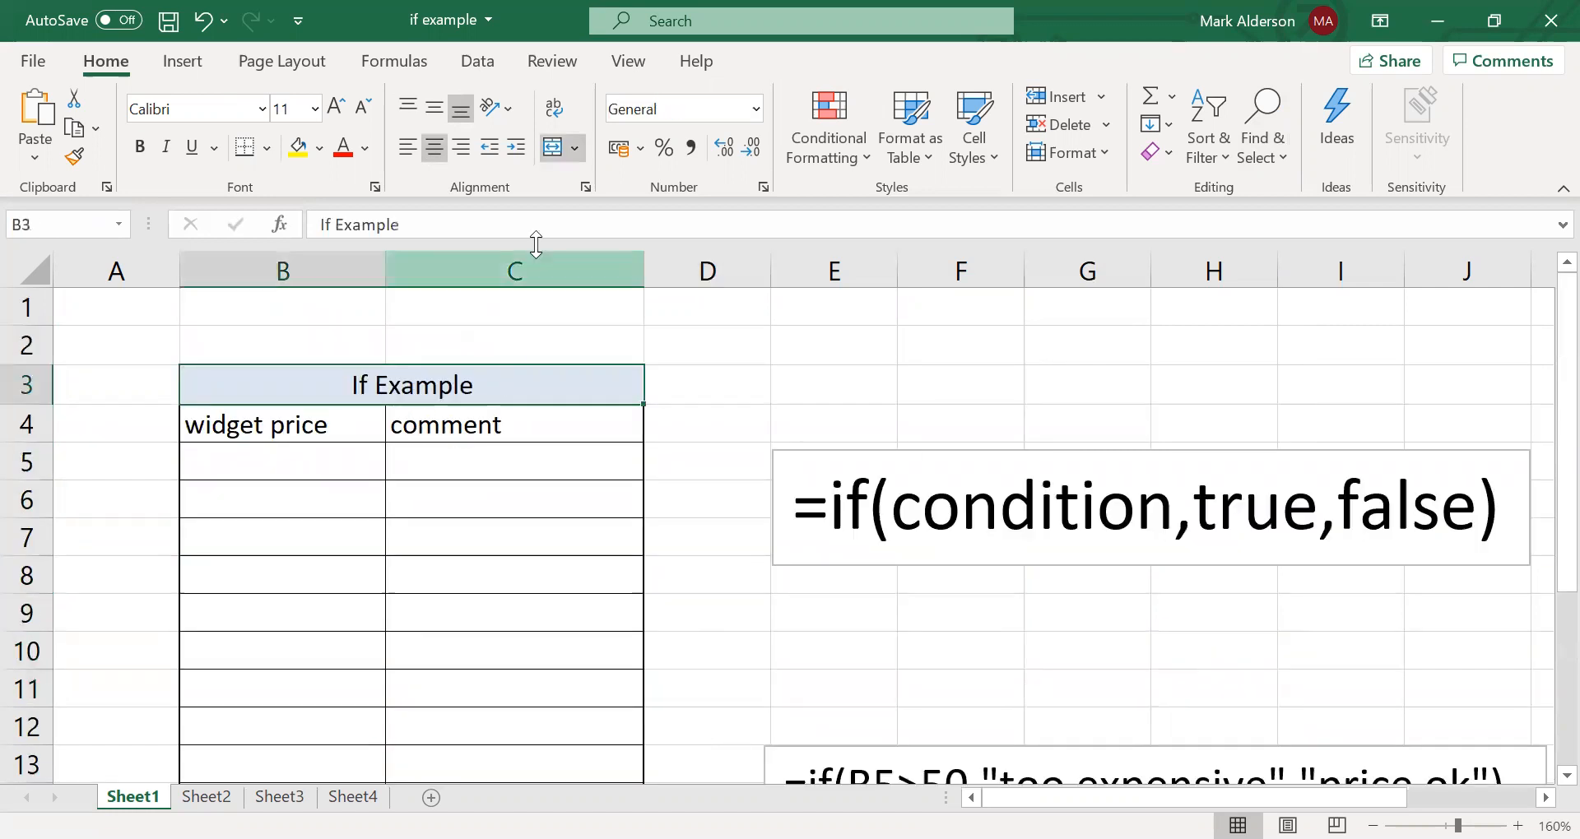
pyautogui.click(553, 147)
pyautogui.click(666, 420)
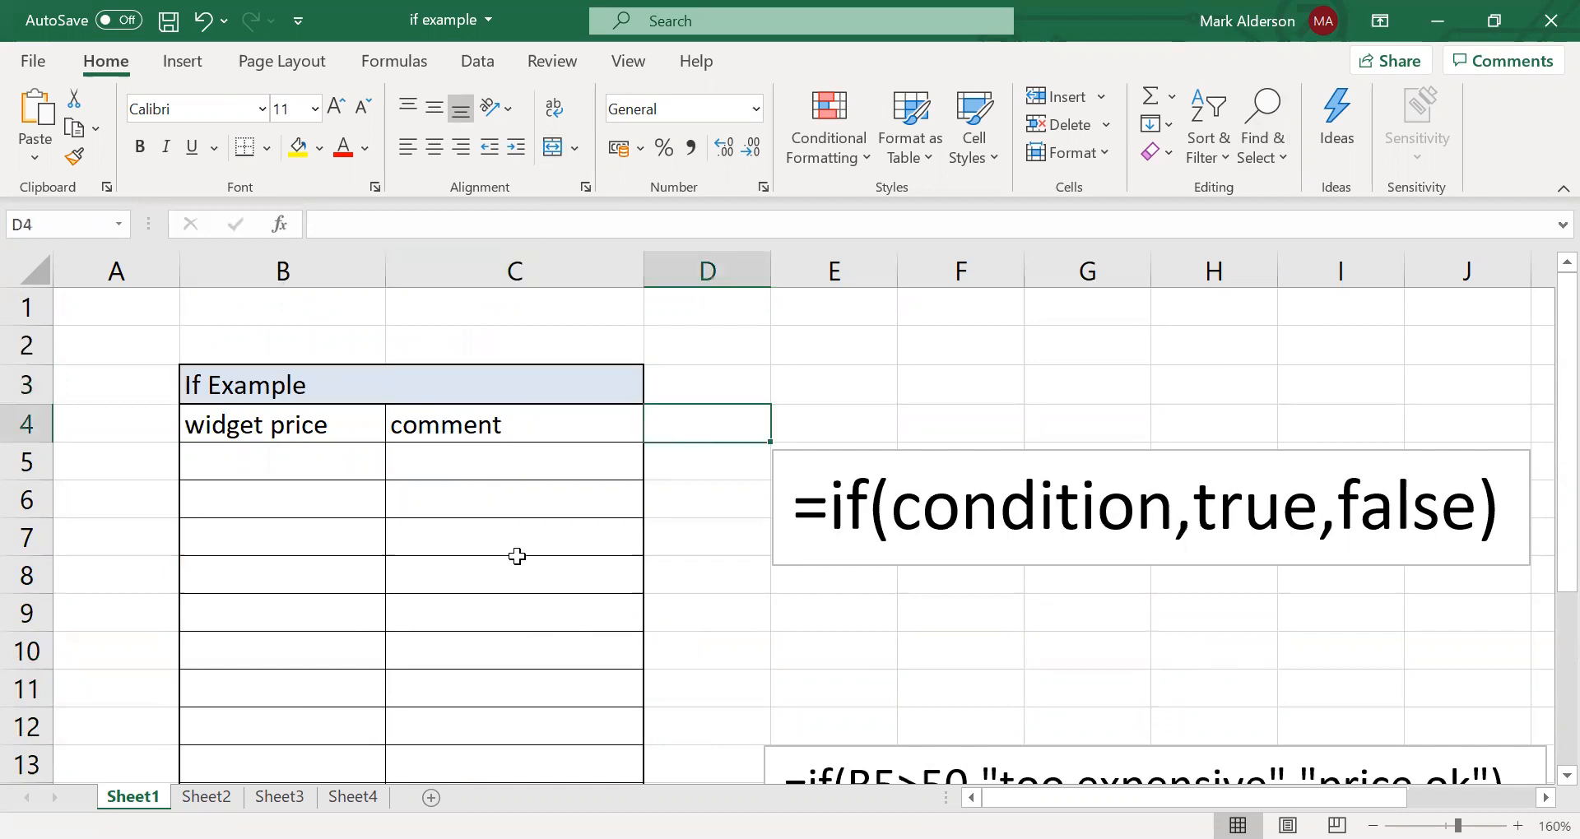
# - Apply all borders to the table range B3:C14
pyautogui.scroll(-1, 518, 543)
pyautogui.scroll(1, 454, 535)
pyautogui.moveTo(218, 392); pyautogui.dragTo(459, 724)
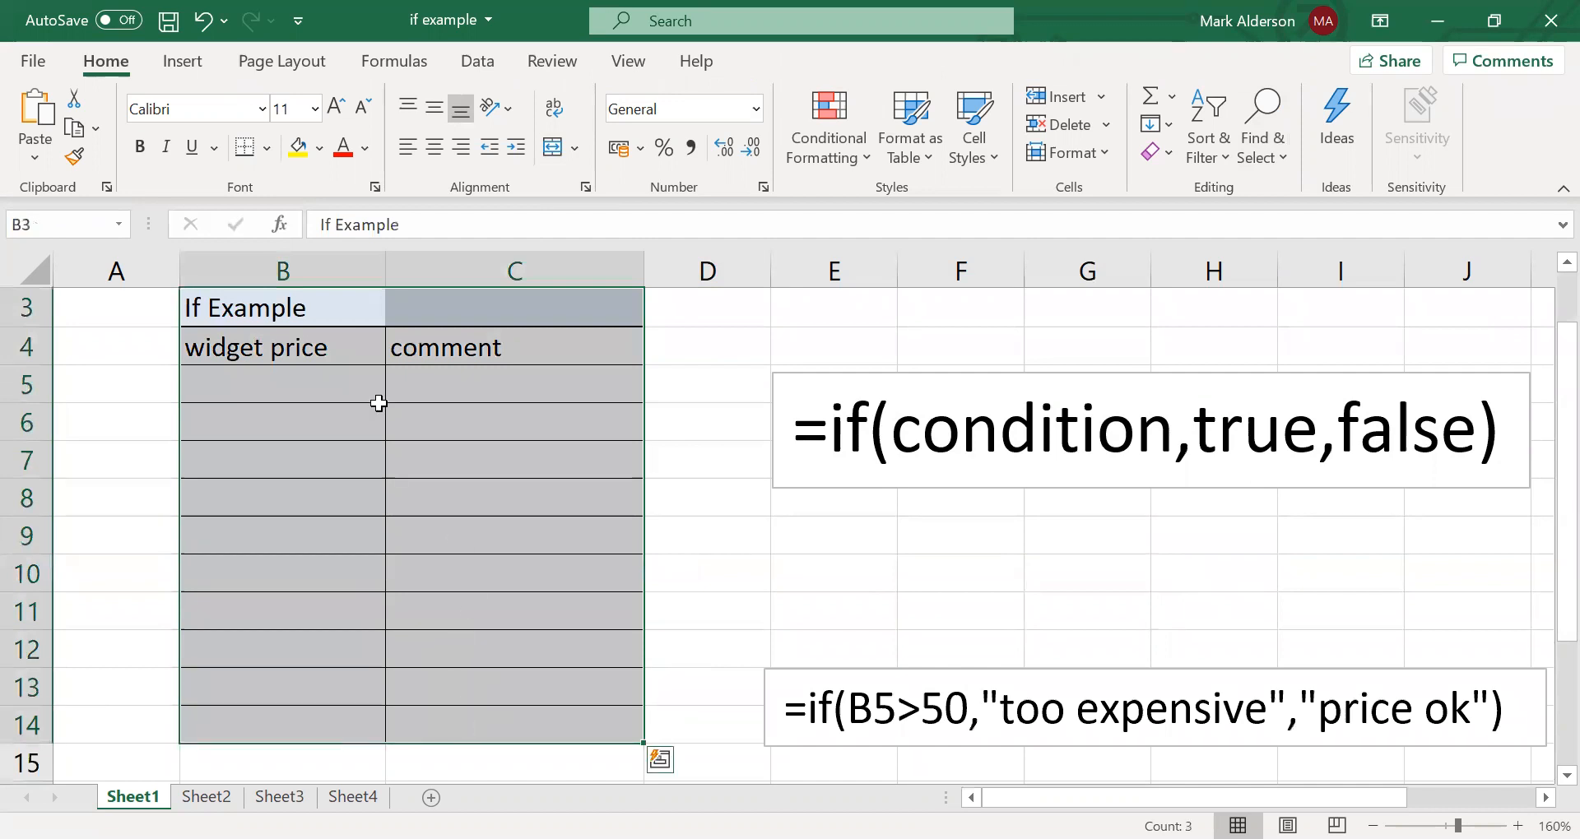
pyautogui.click(267, 153)
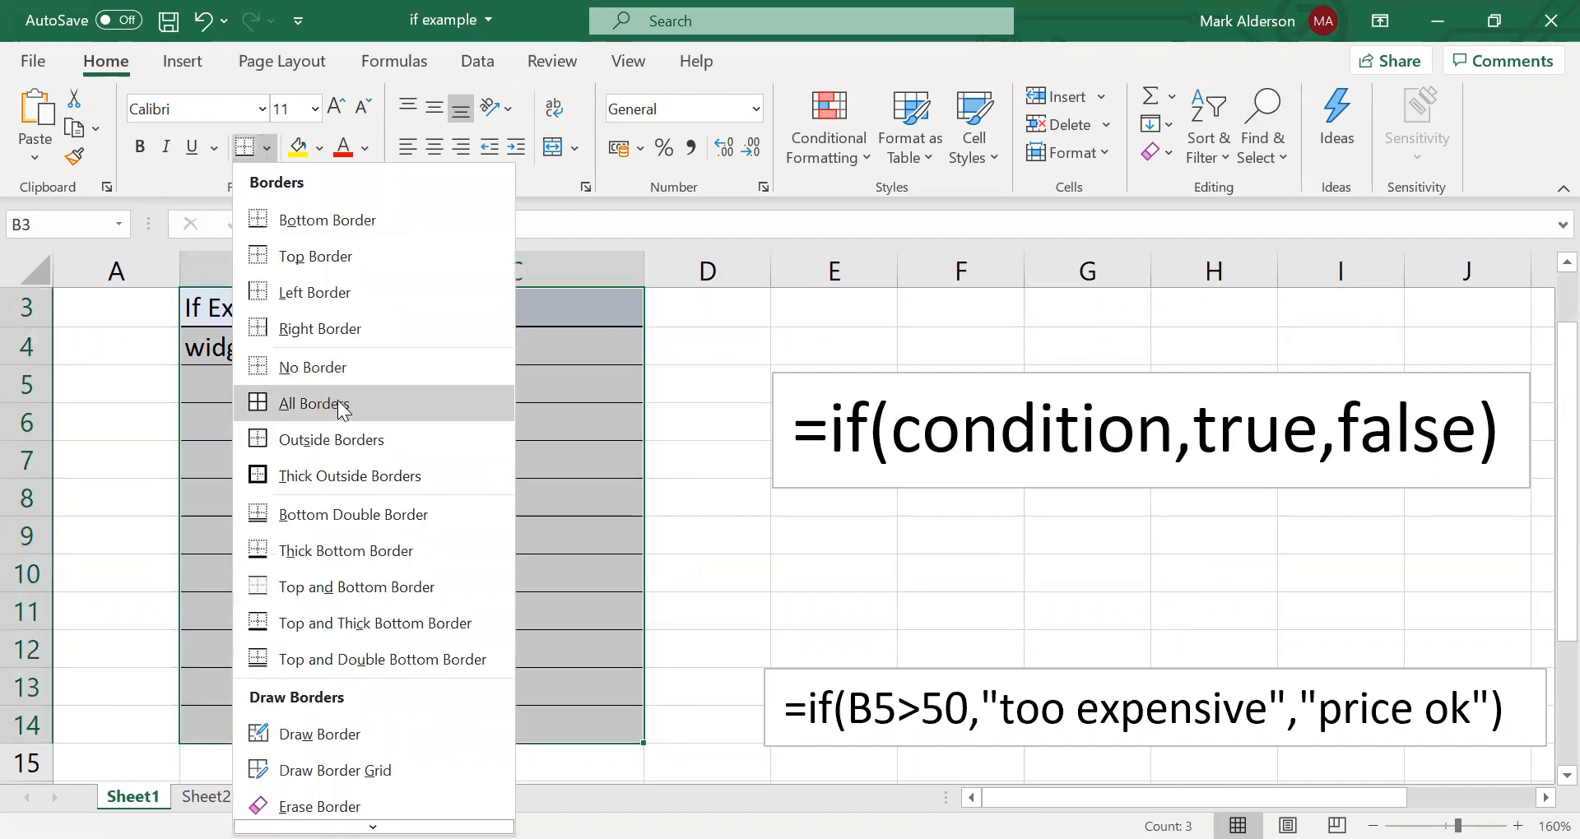
pyautogui.click(342, 409)
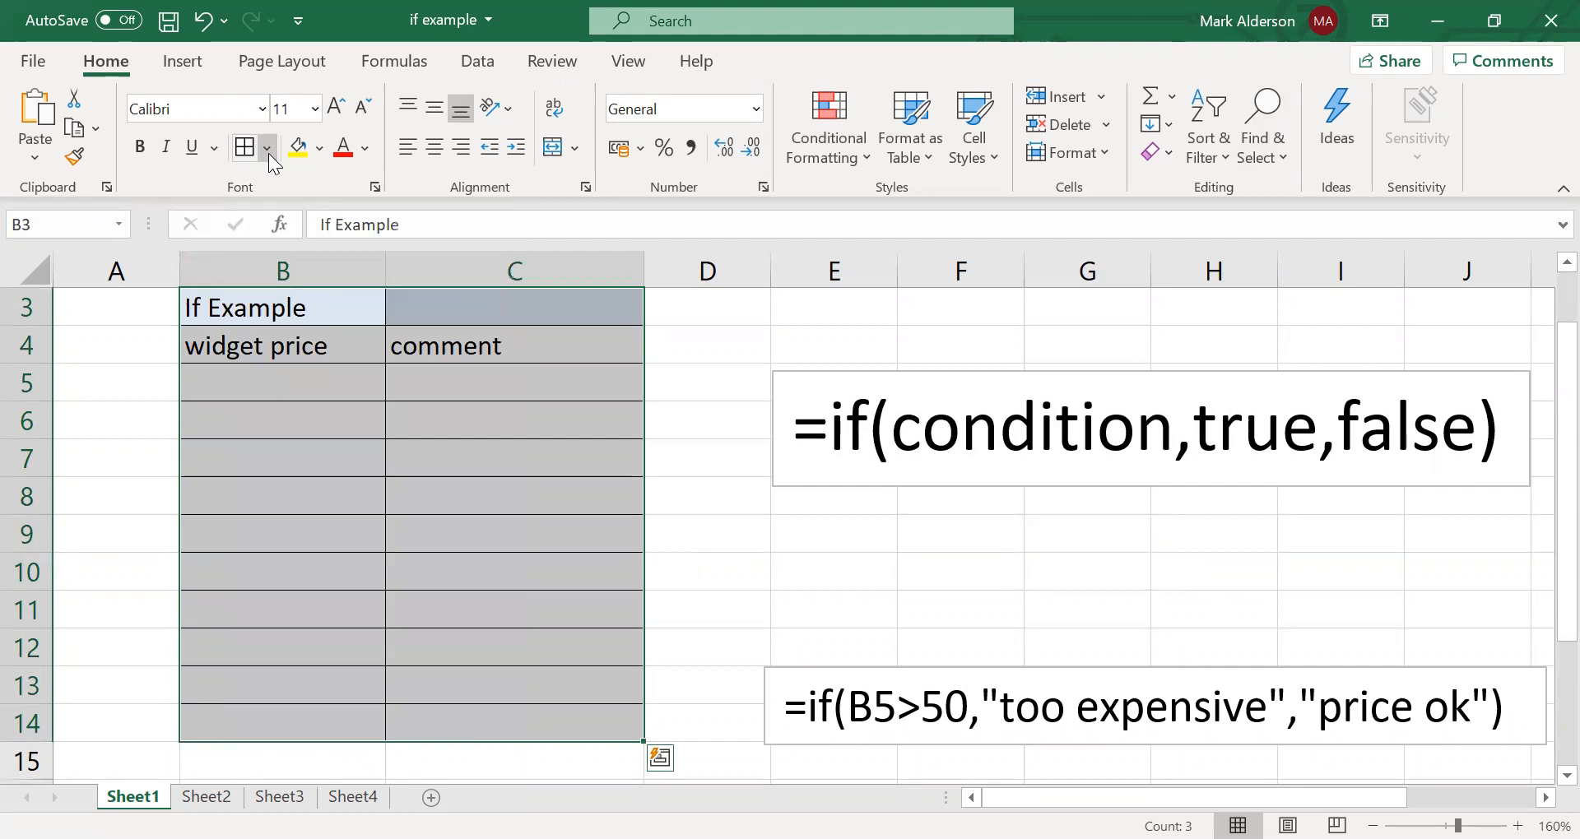
pyautogui.click(673, 499)
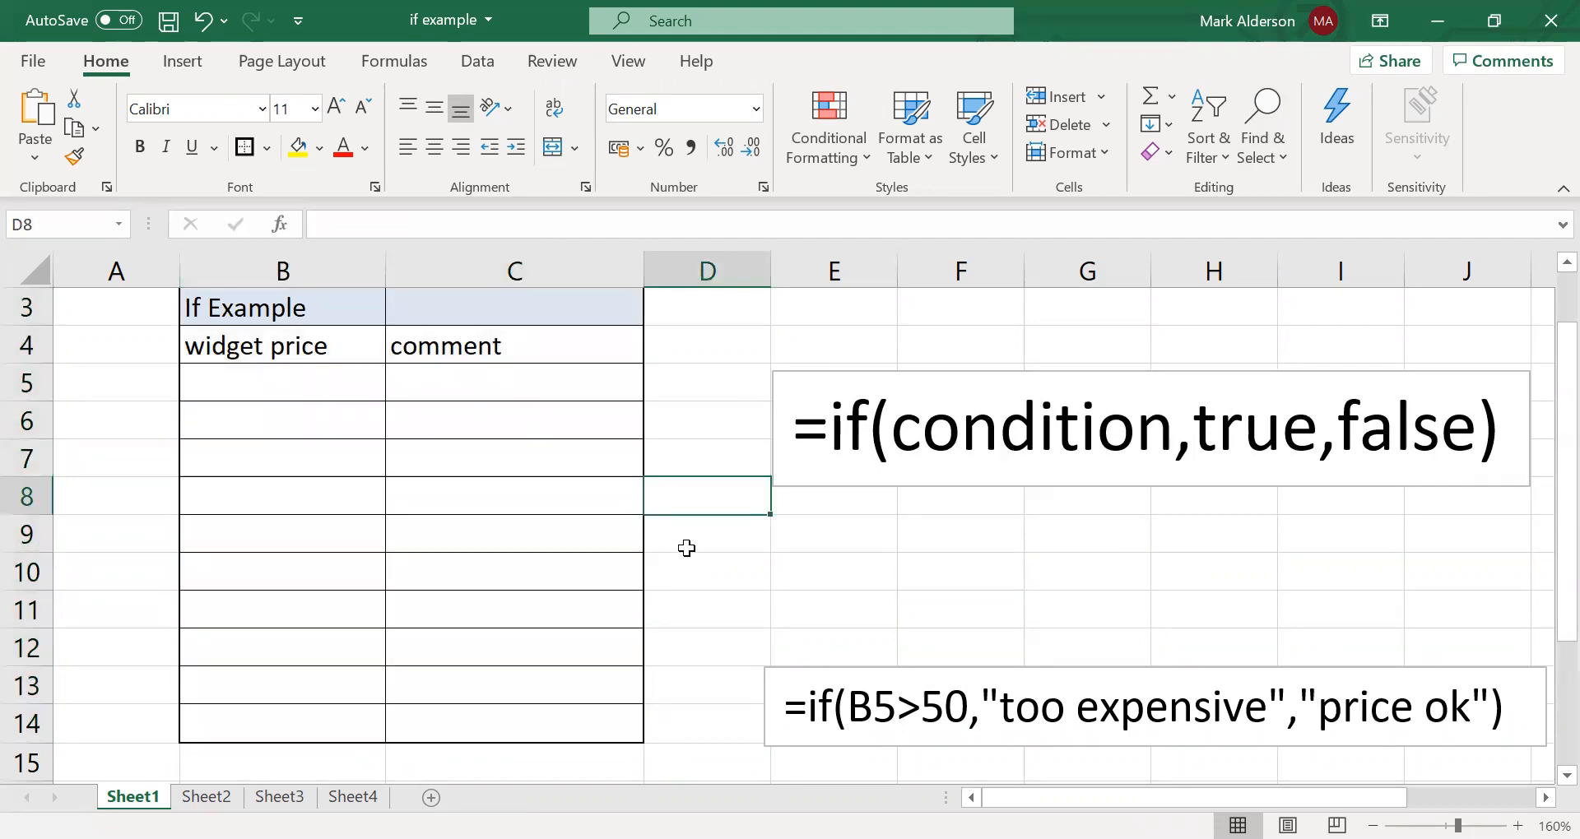
# - Check the Accounting format on the widget price cells B5:B14 and enter 10 as the first price in B5
pyautogui.scroll(1, 689, 553)
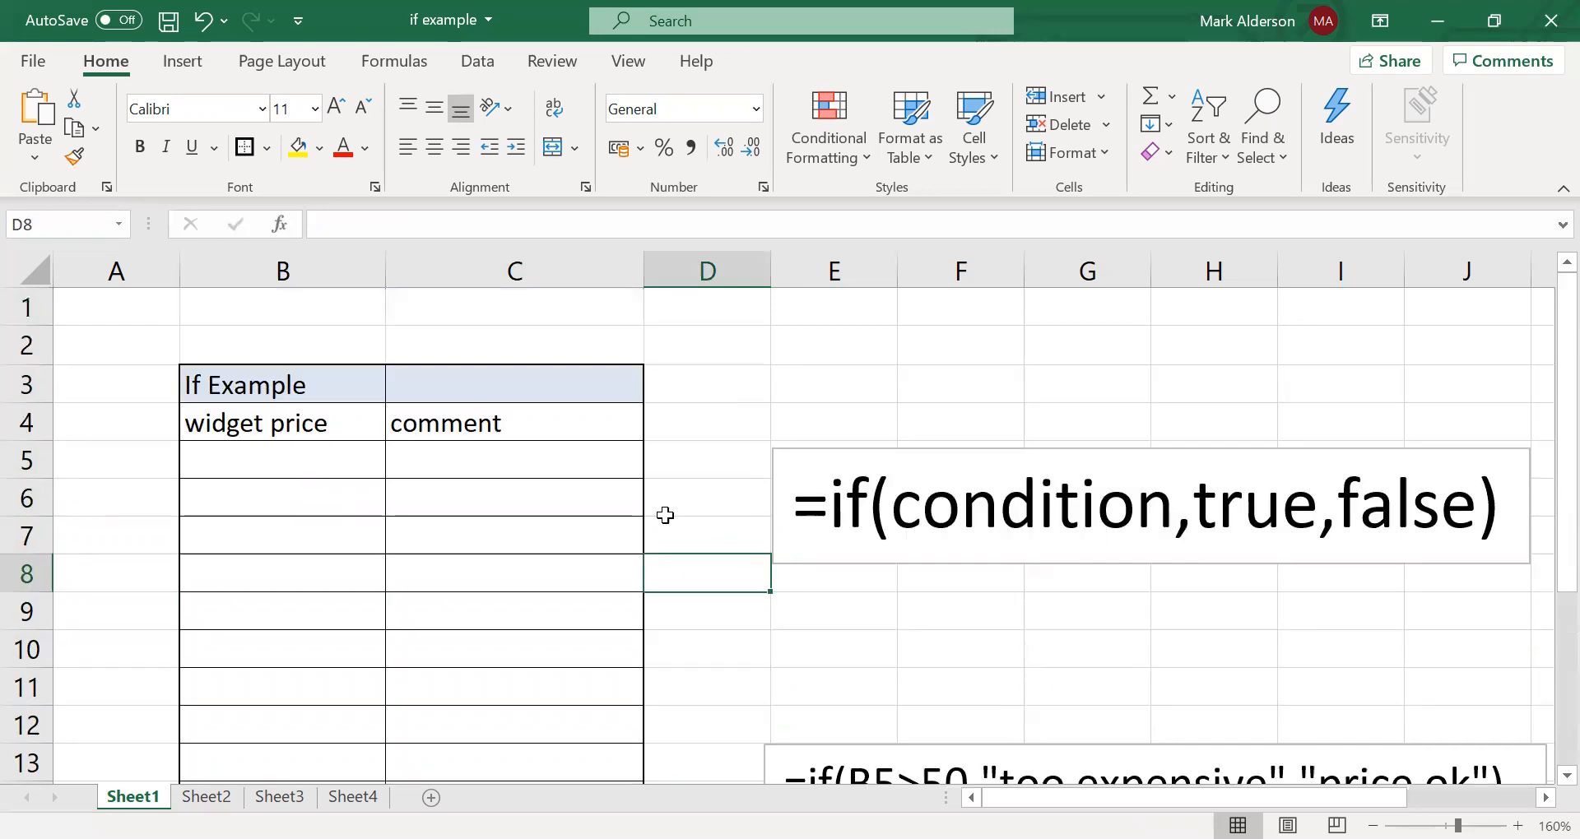
pyautogui.scroll(-1, 334, 464)
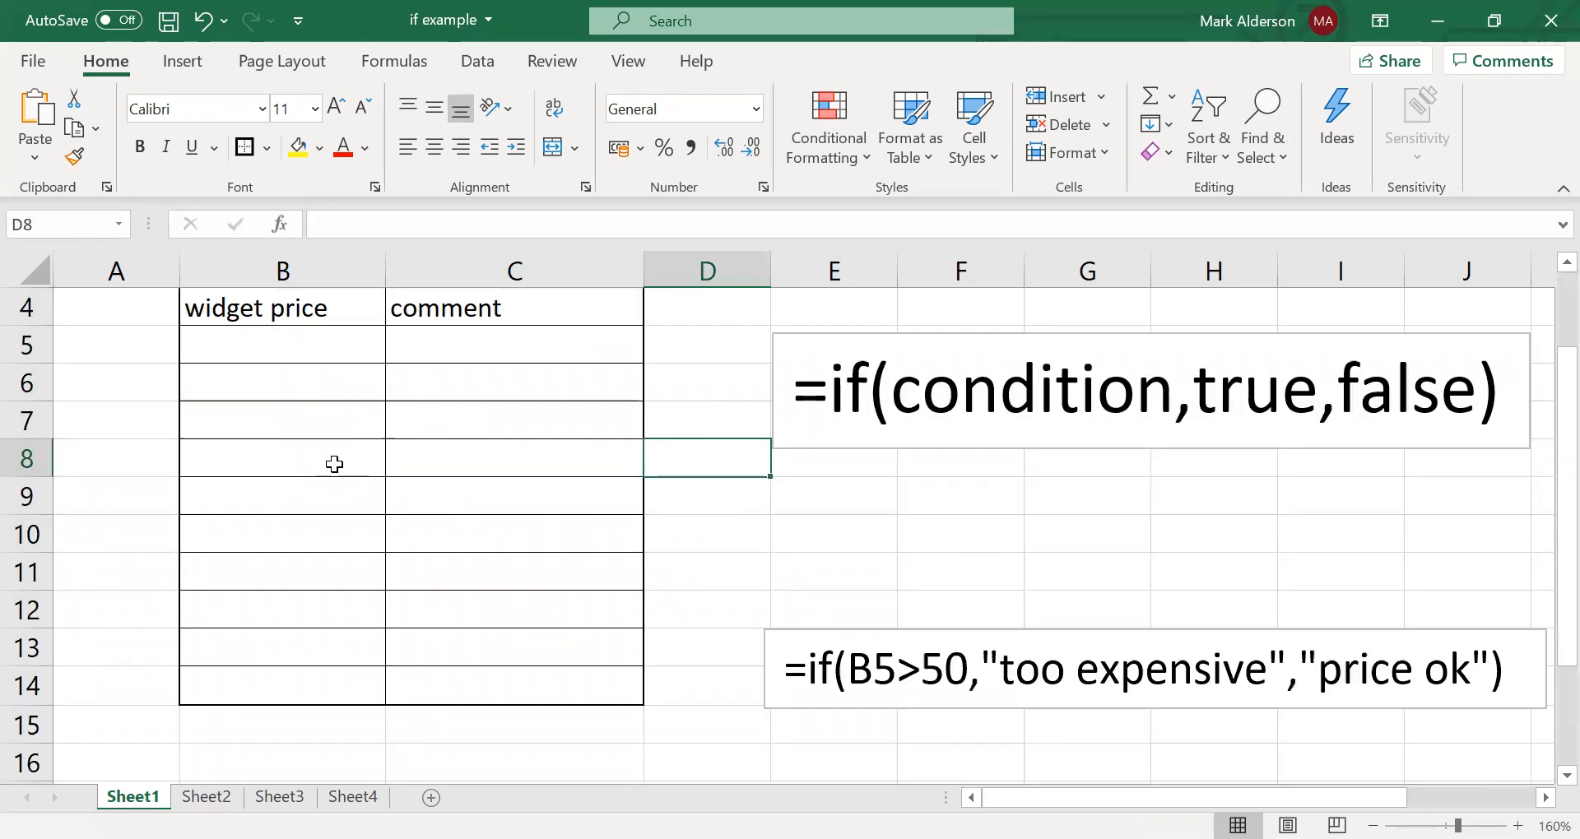
pyautogui.moveTo(314, 341); pyautogui.dragTo(313, 683)
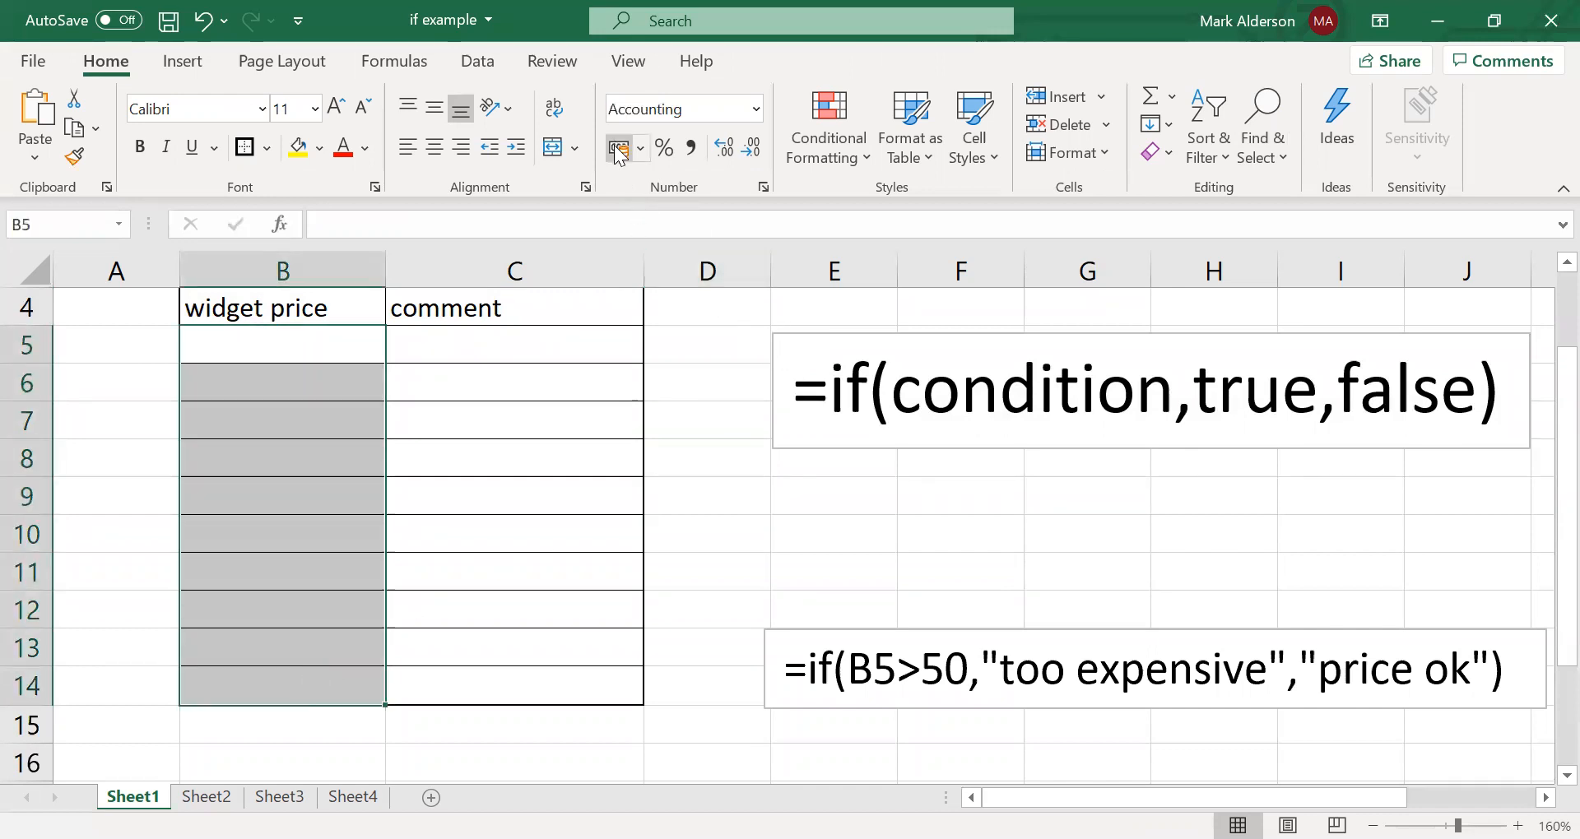
pyautogui.click(532, 416)
pyautogui.click(275, 344)
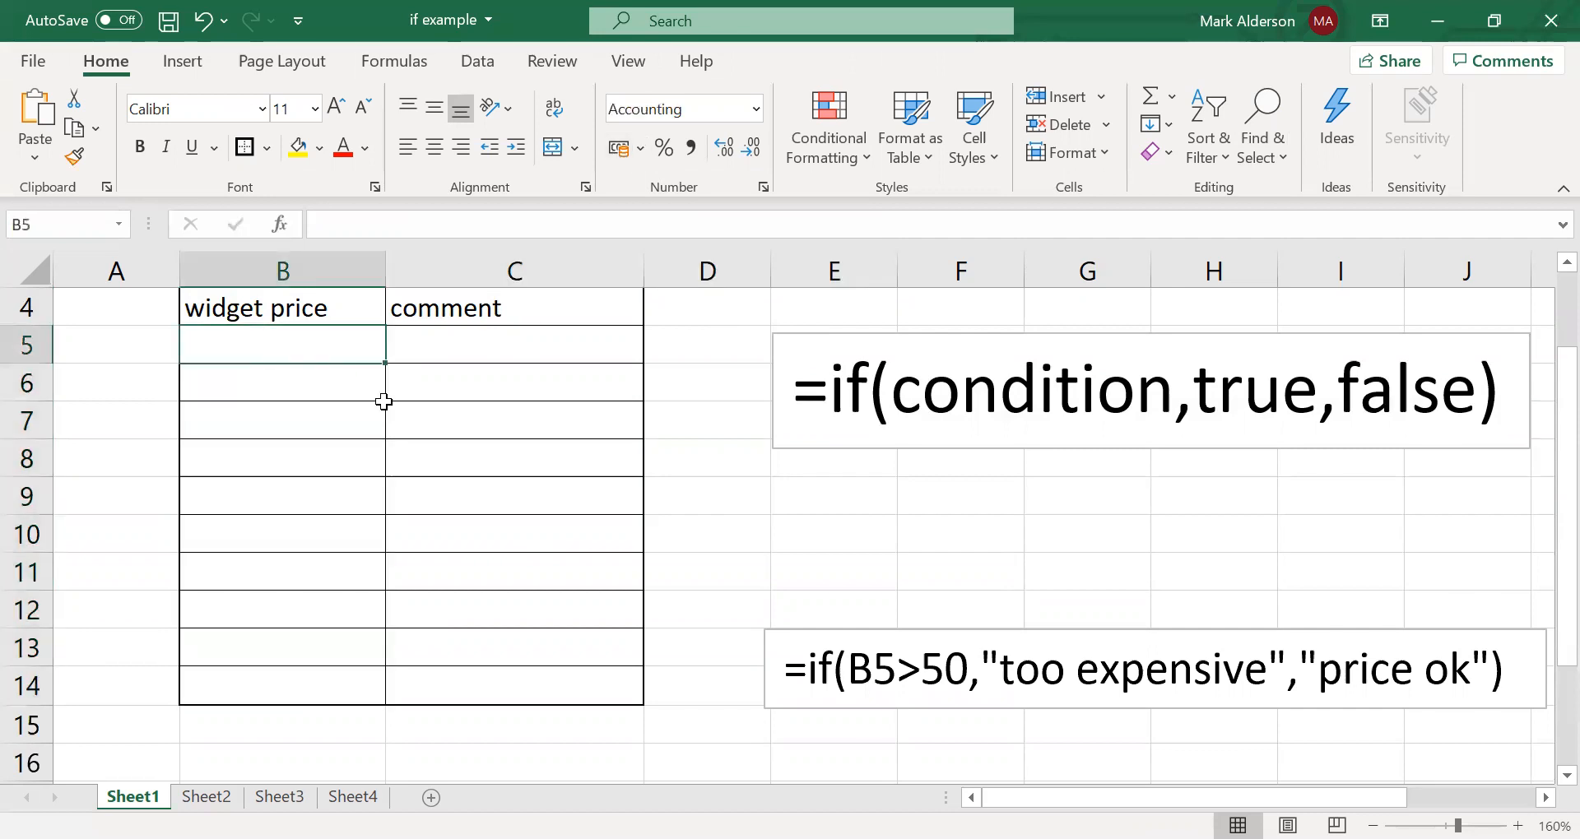
pyautogui.write('10')
pyautogui.press('Return')
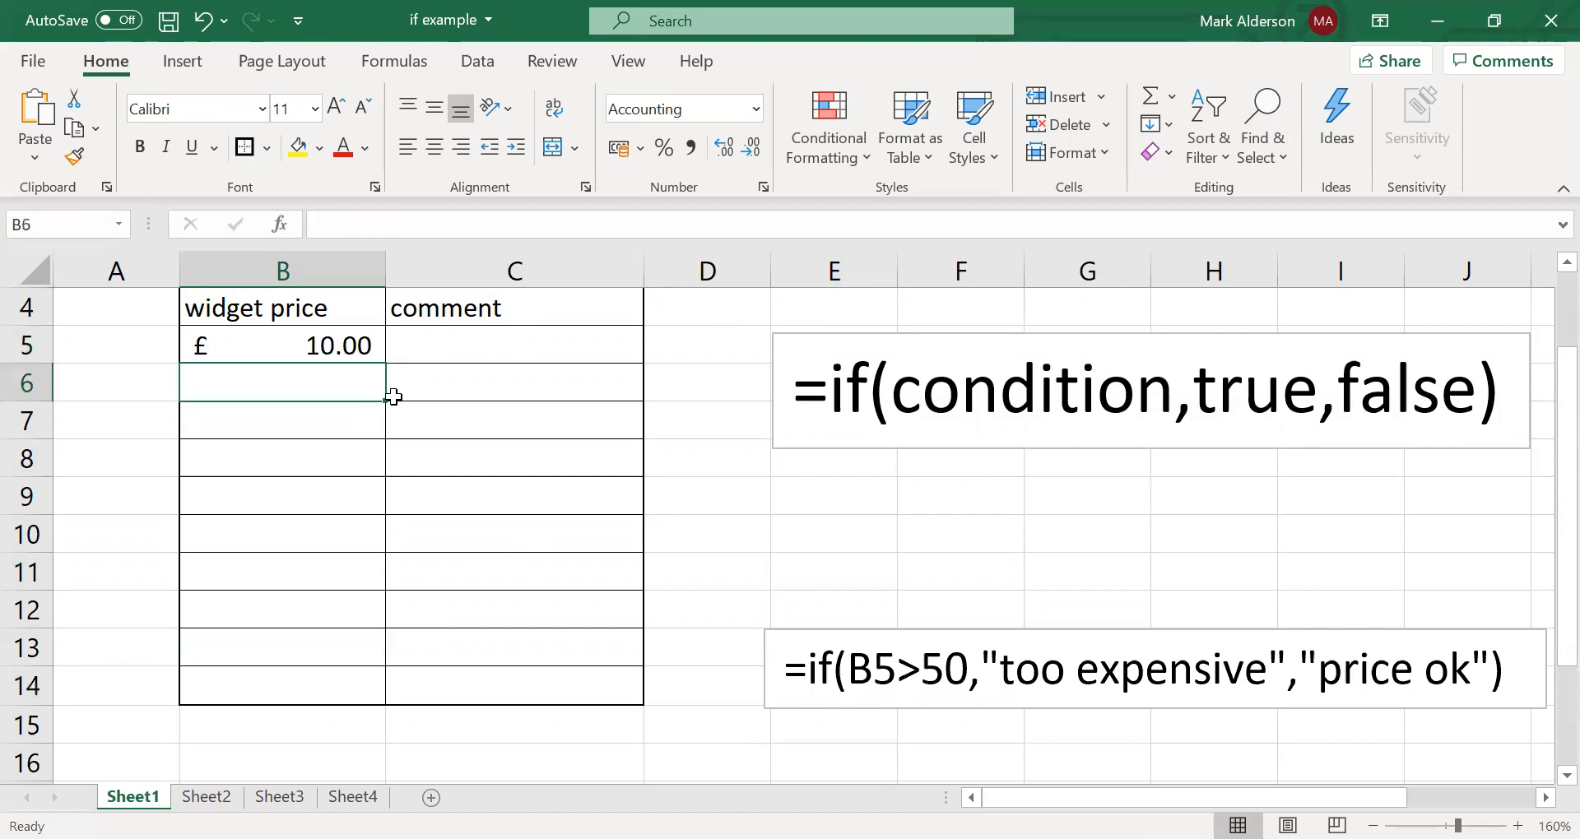
# - Enter 20 as the second widget price in B6 and extend the B5:B6 series down to B14
pyautogui.write('20')
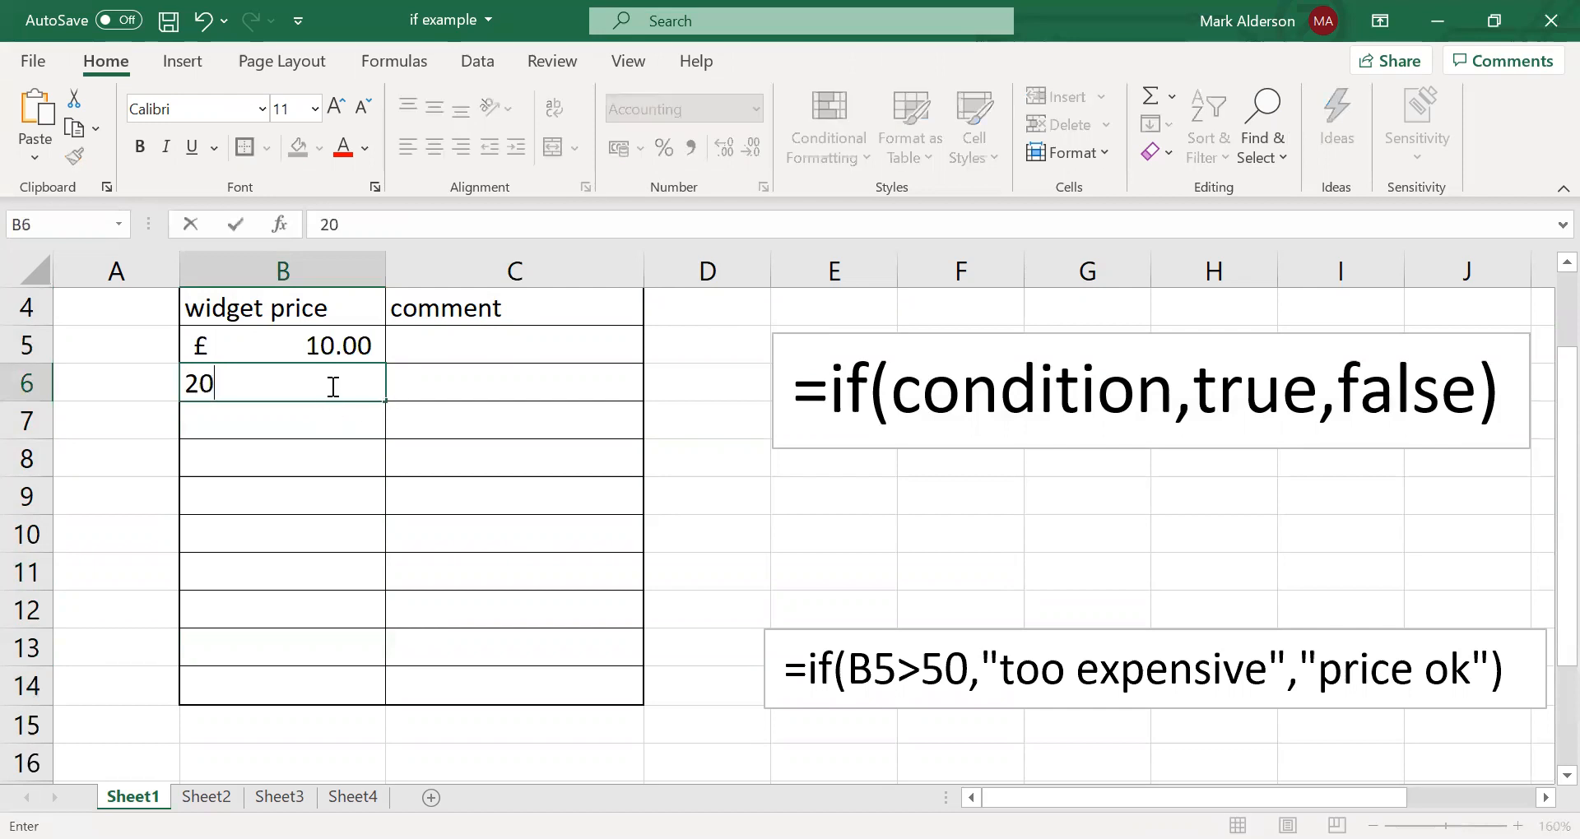
pyautogui.press('Return')
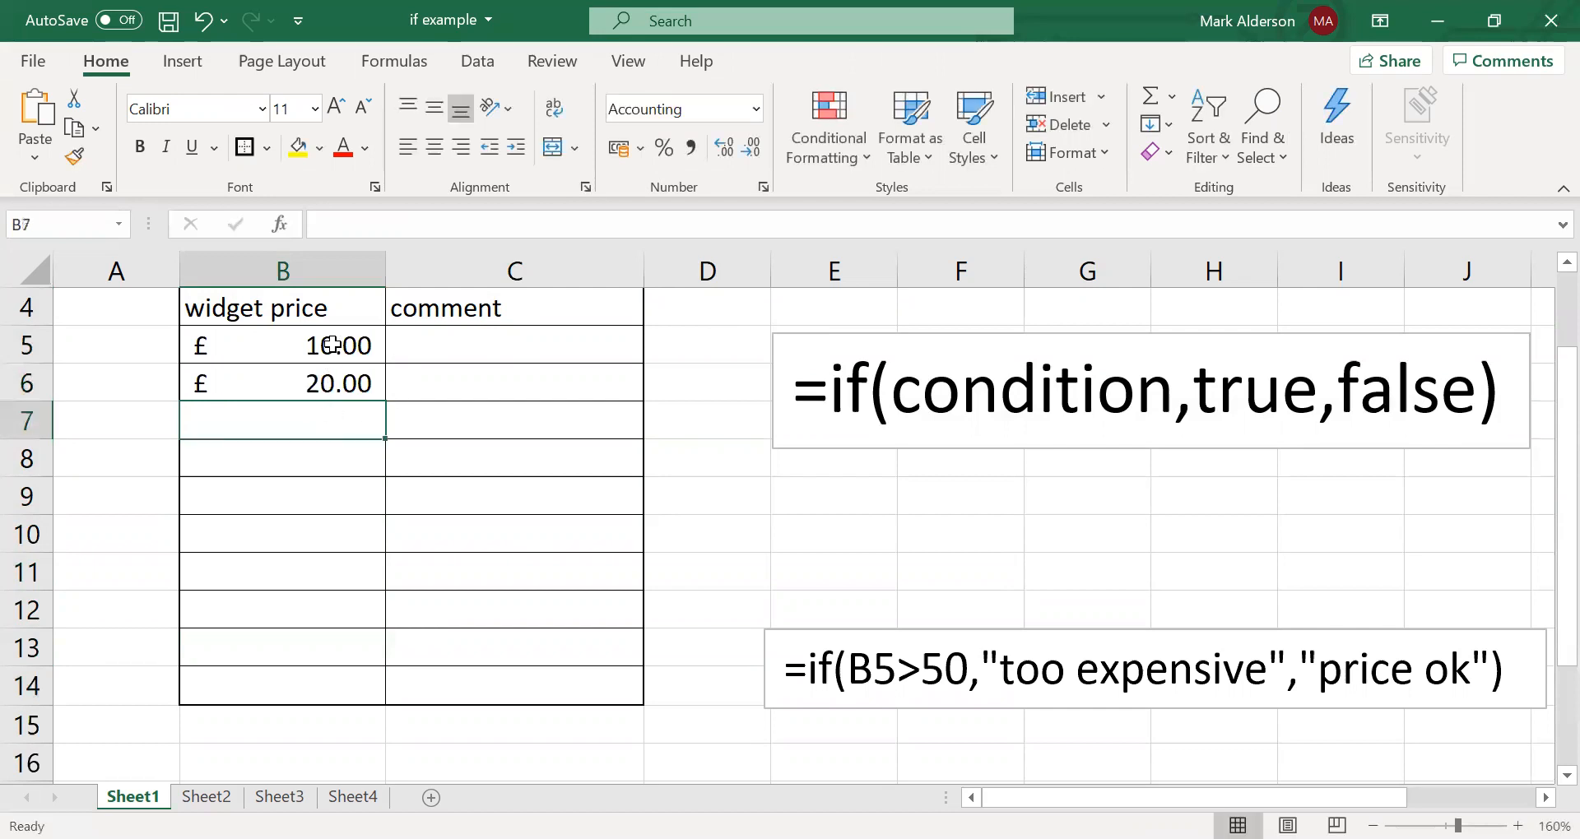
pyautogui.moveTo(331, 354); pyautogui.dragTo(329, 391)
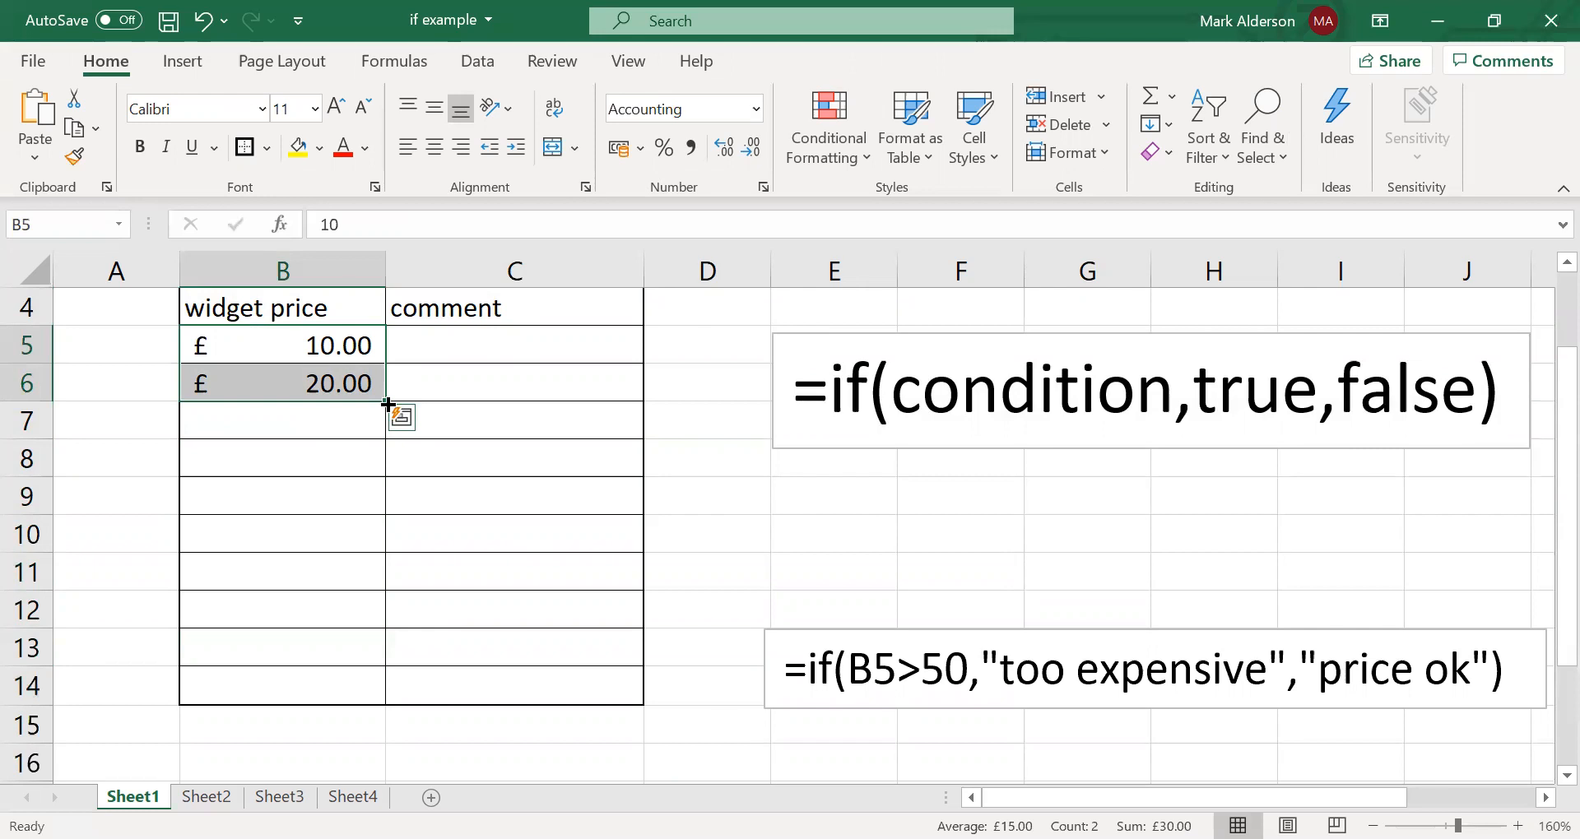
pyautogui.moveTo(388, 404); pyautogui.dragTo(377, 472)
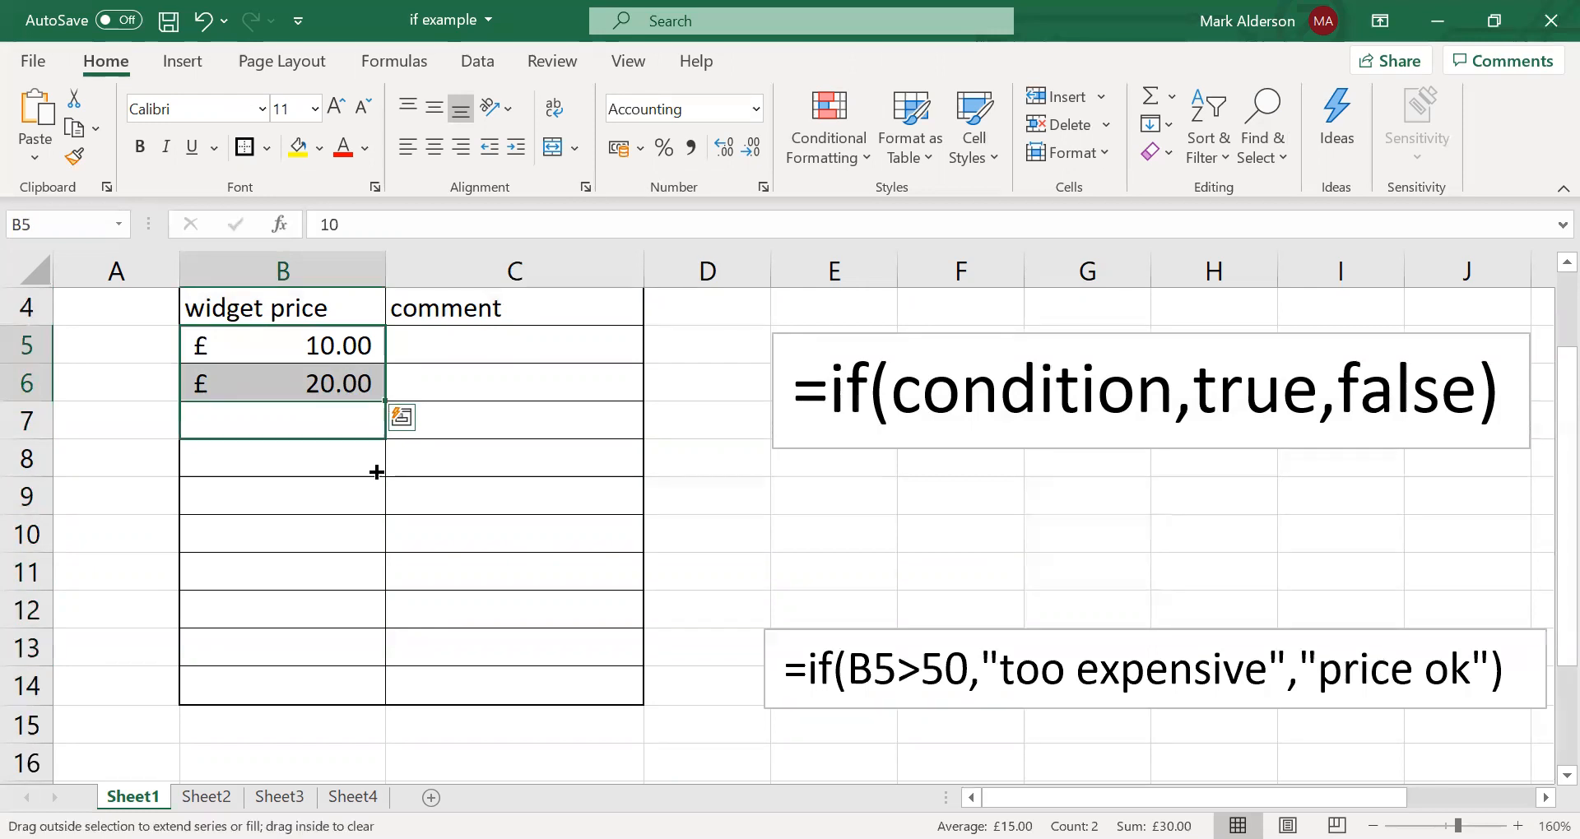
pyautogui.moveTo(504, 714); pyautogui.dragTo(511, 713)
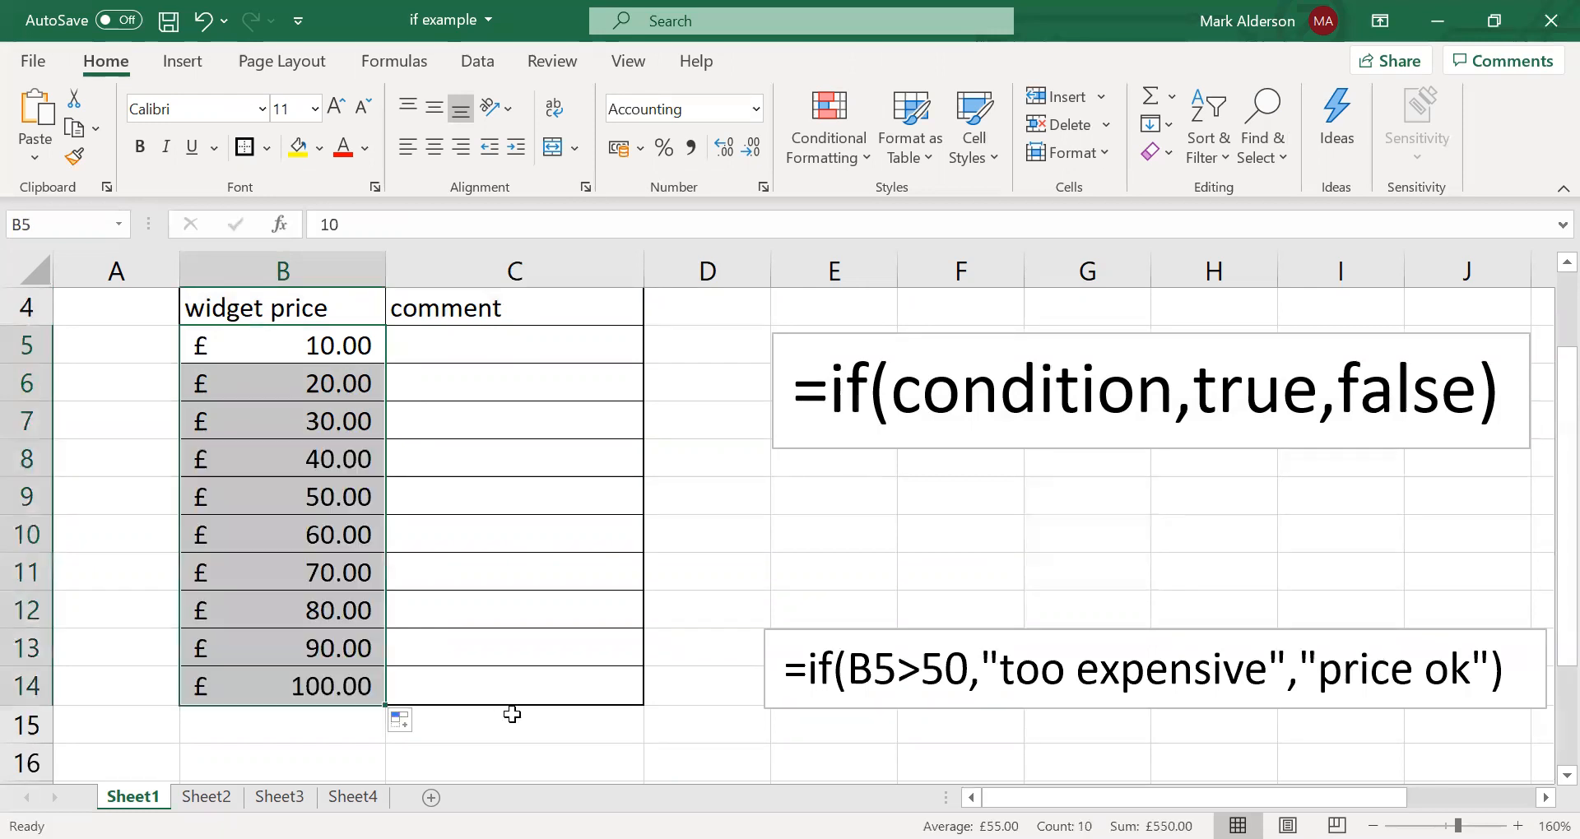
pyautogui.click(551, 656)
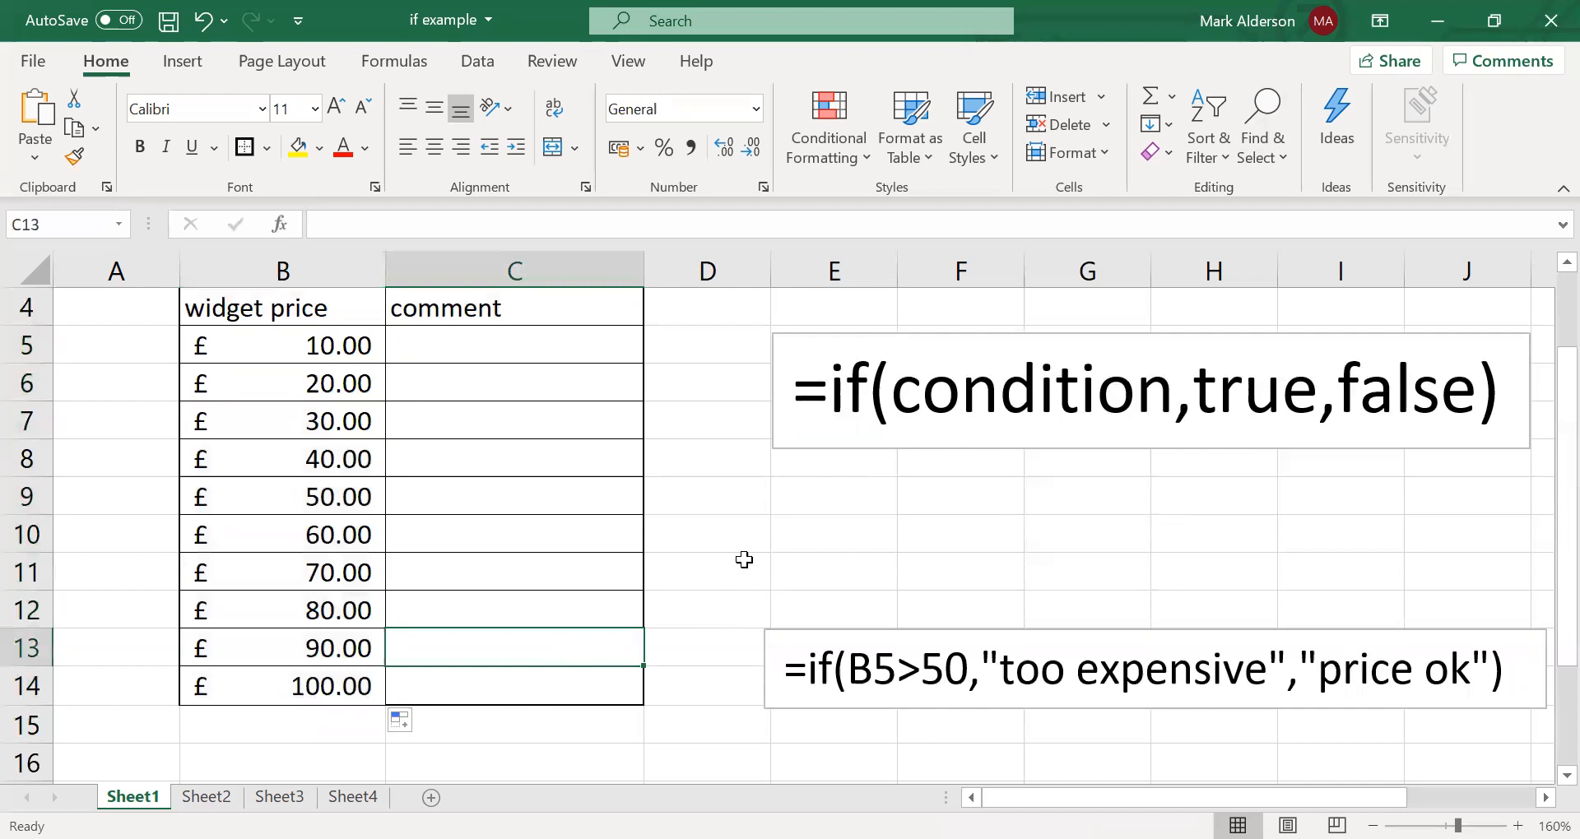
# - Merge and center the "If Example" title across cells B3:C3
pyautogui.click(530, 352)
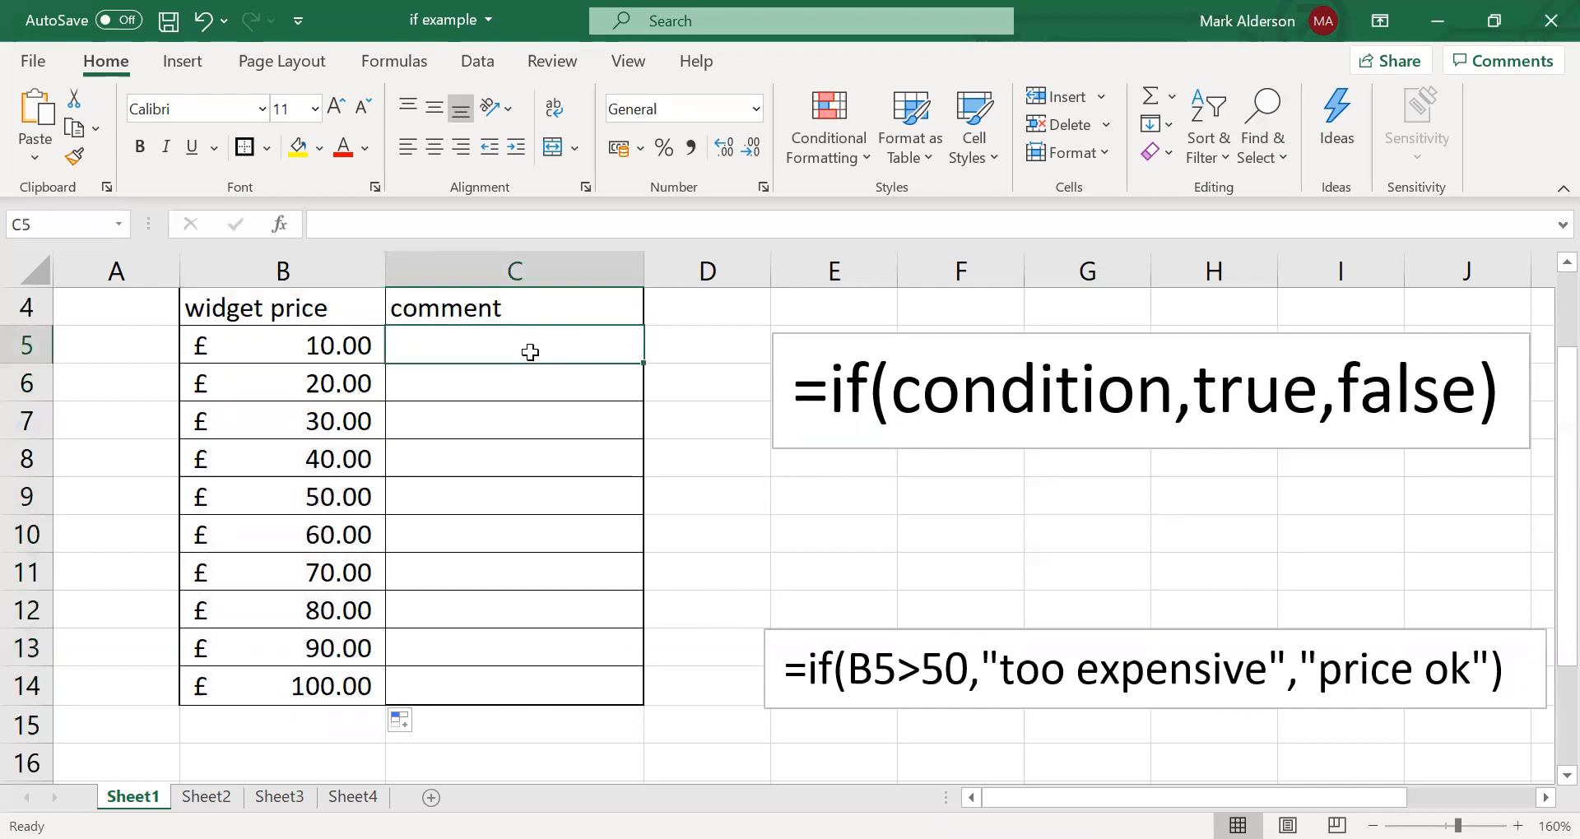
pyautogui.scroll(1, 531, 400)
pyautogui.scroll(-1, 531, 403)
pyautogui.scroll(1, 559, 433)
pyautogui.moveTo(303, 387); pyautogui.dragTo(422, 381)
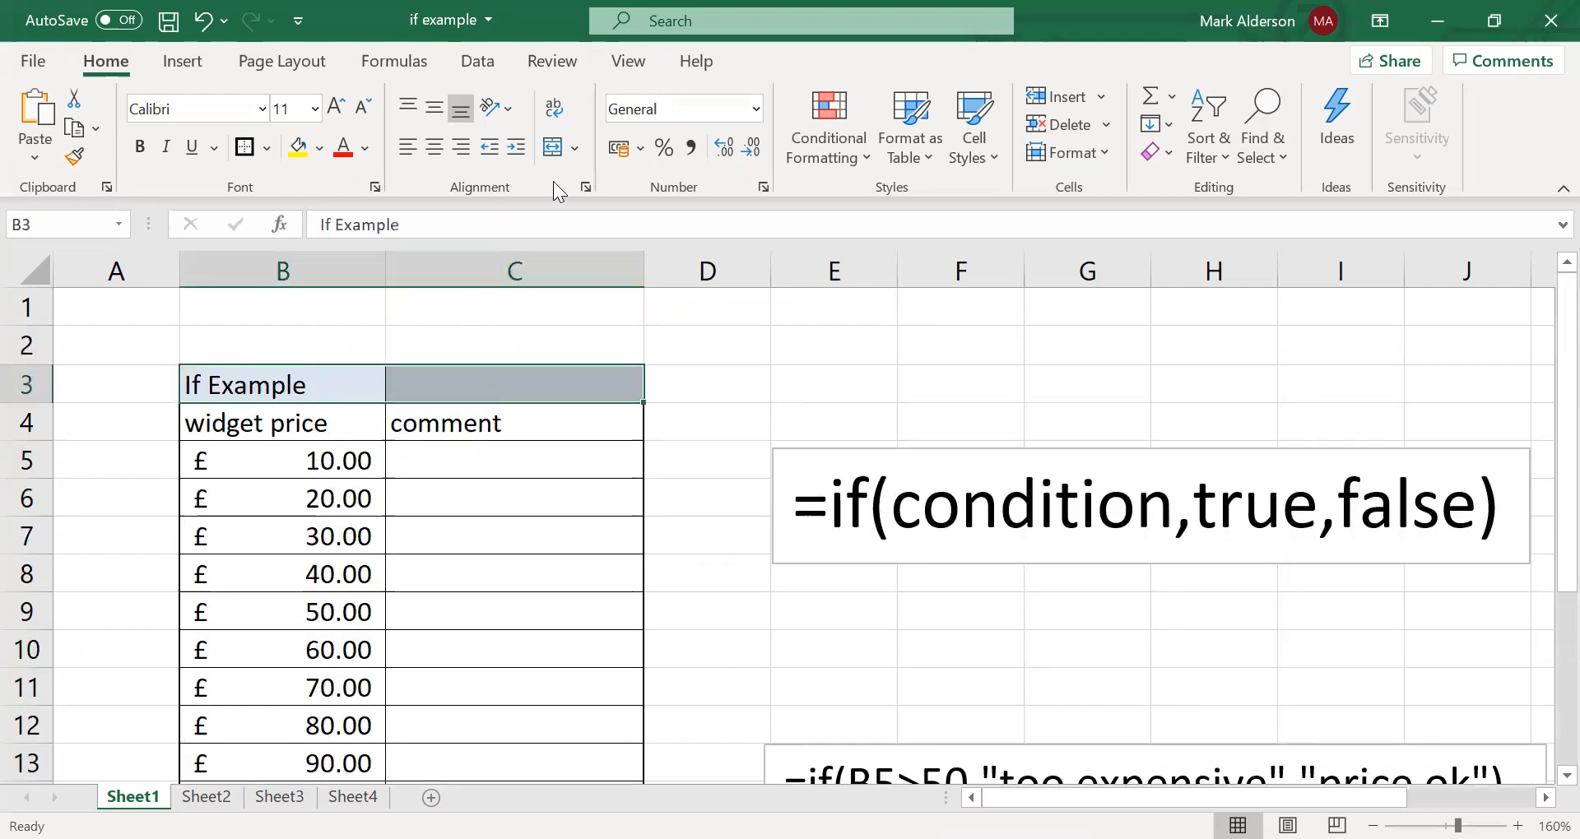
pyautogui.click(462, 520)
pyautogui.click(306, 388)
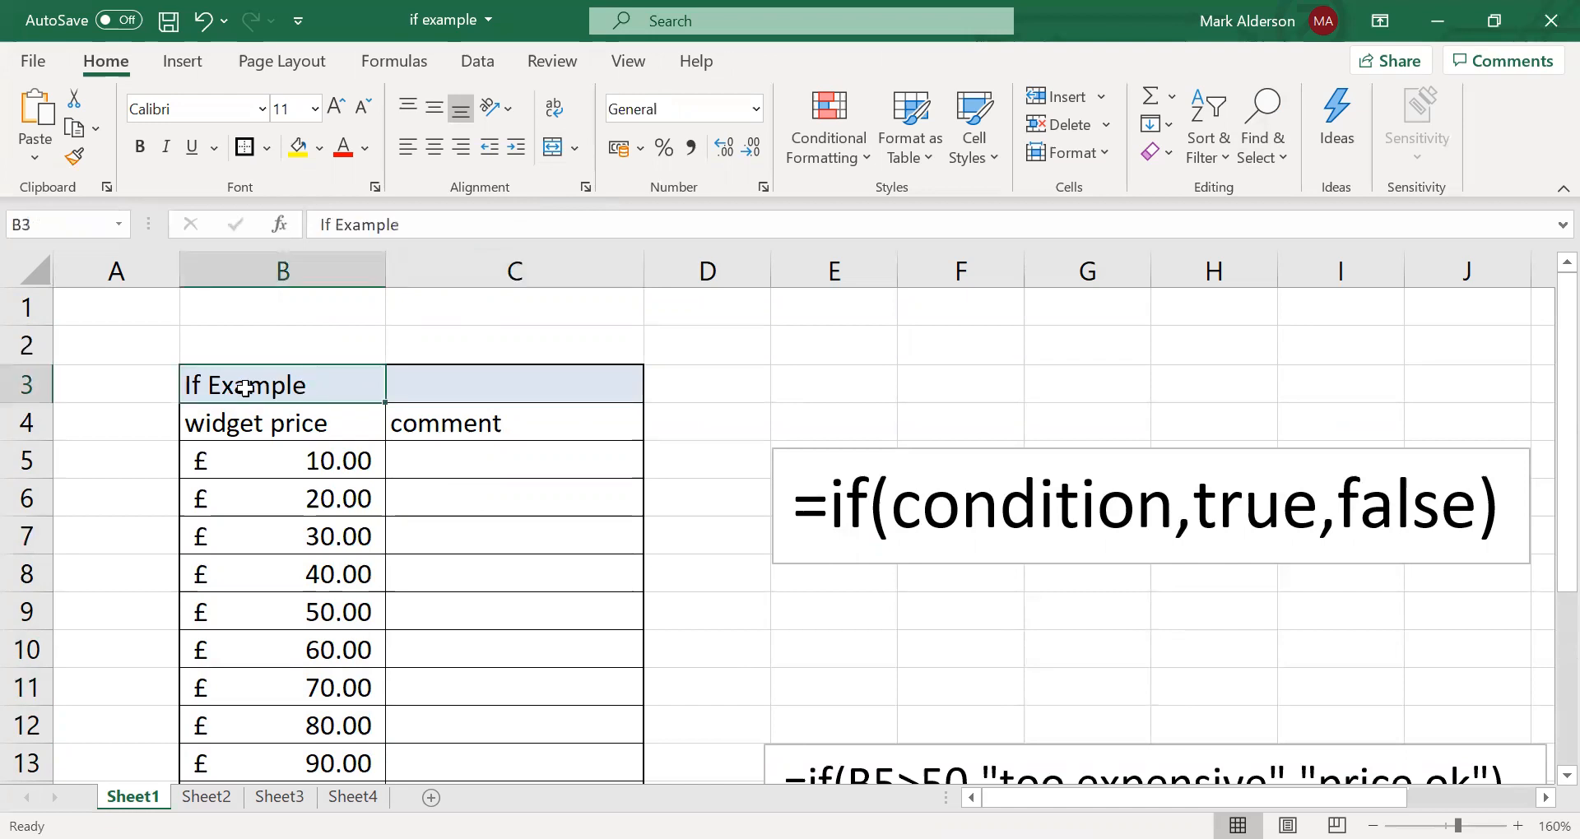
pyautogui.click(452, 558)
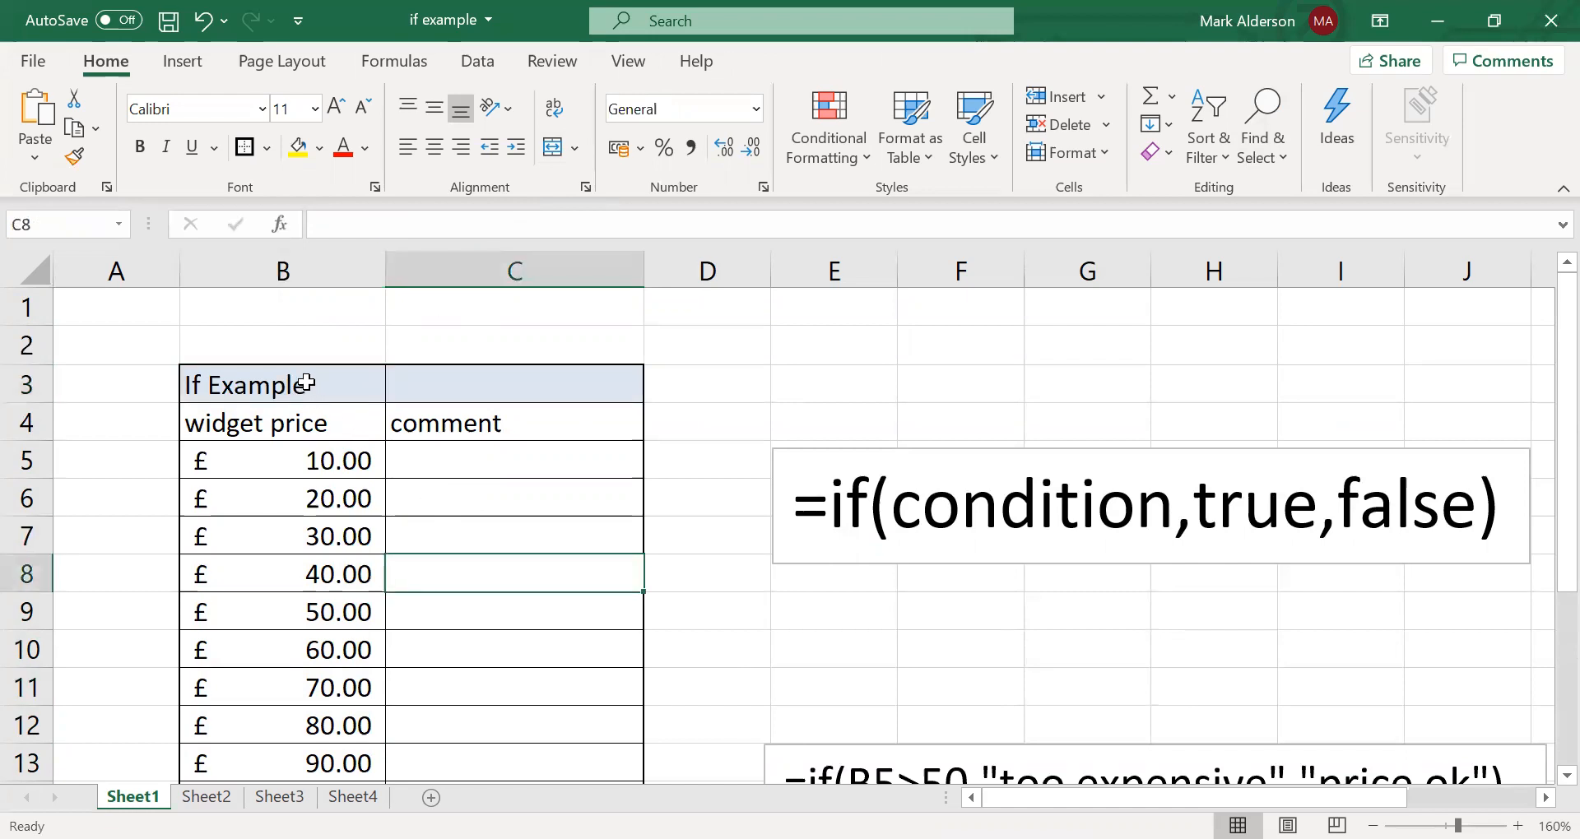
pyautogui.moveTo(310, 385); pyautogui.dragTo(459, 373)
pyautogui.click(544, 154)
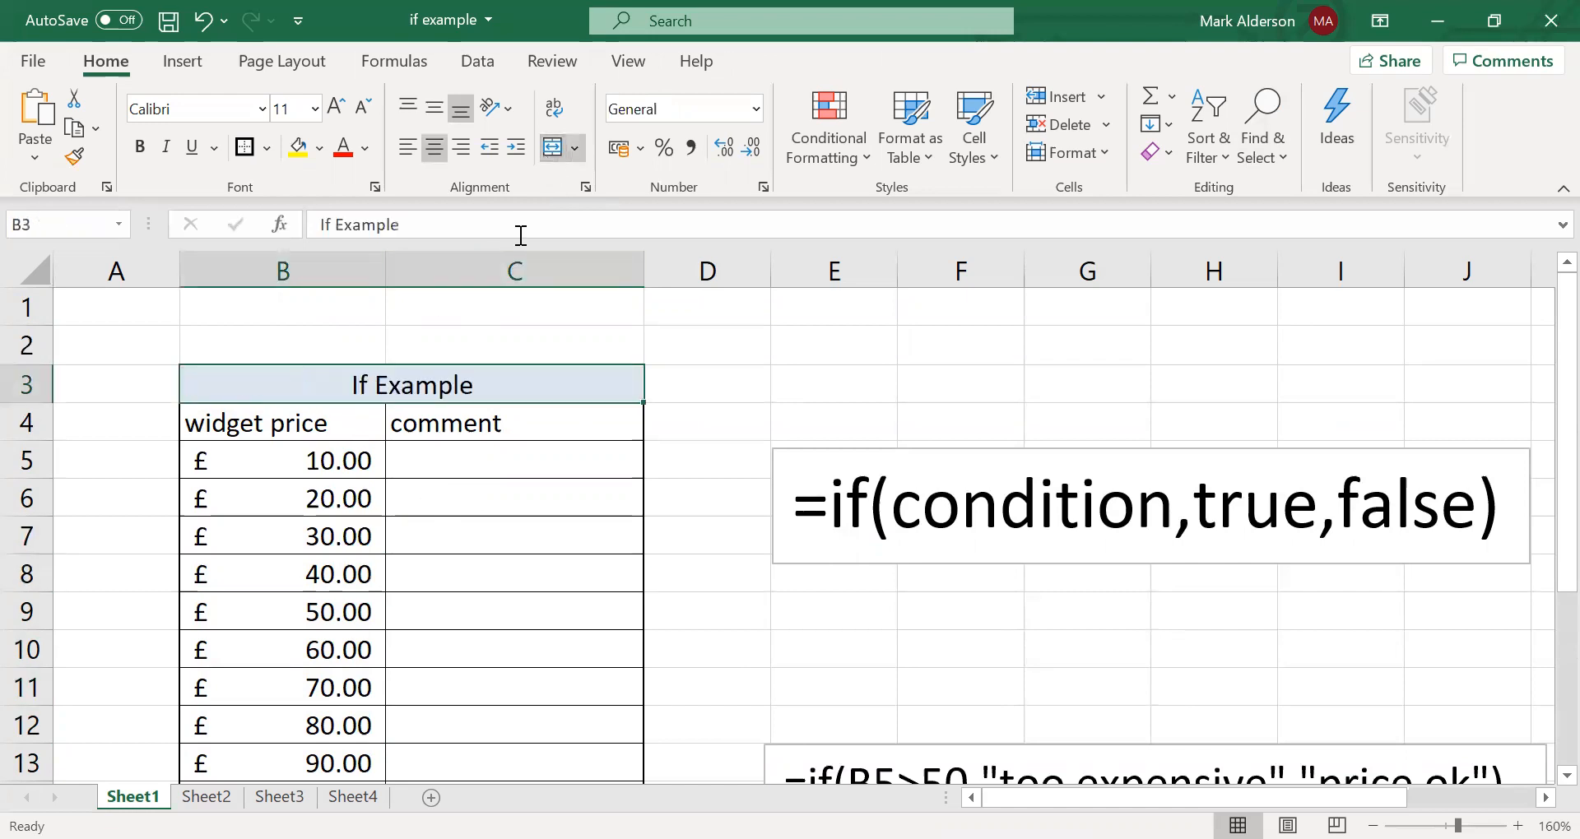
# - Fill the merged "If Example" title cell with a light purple theme color
pyautogui.click(321, 150)
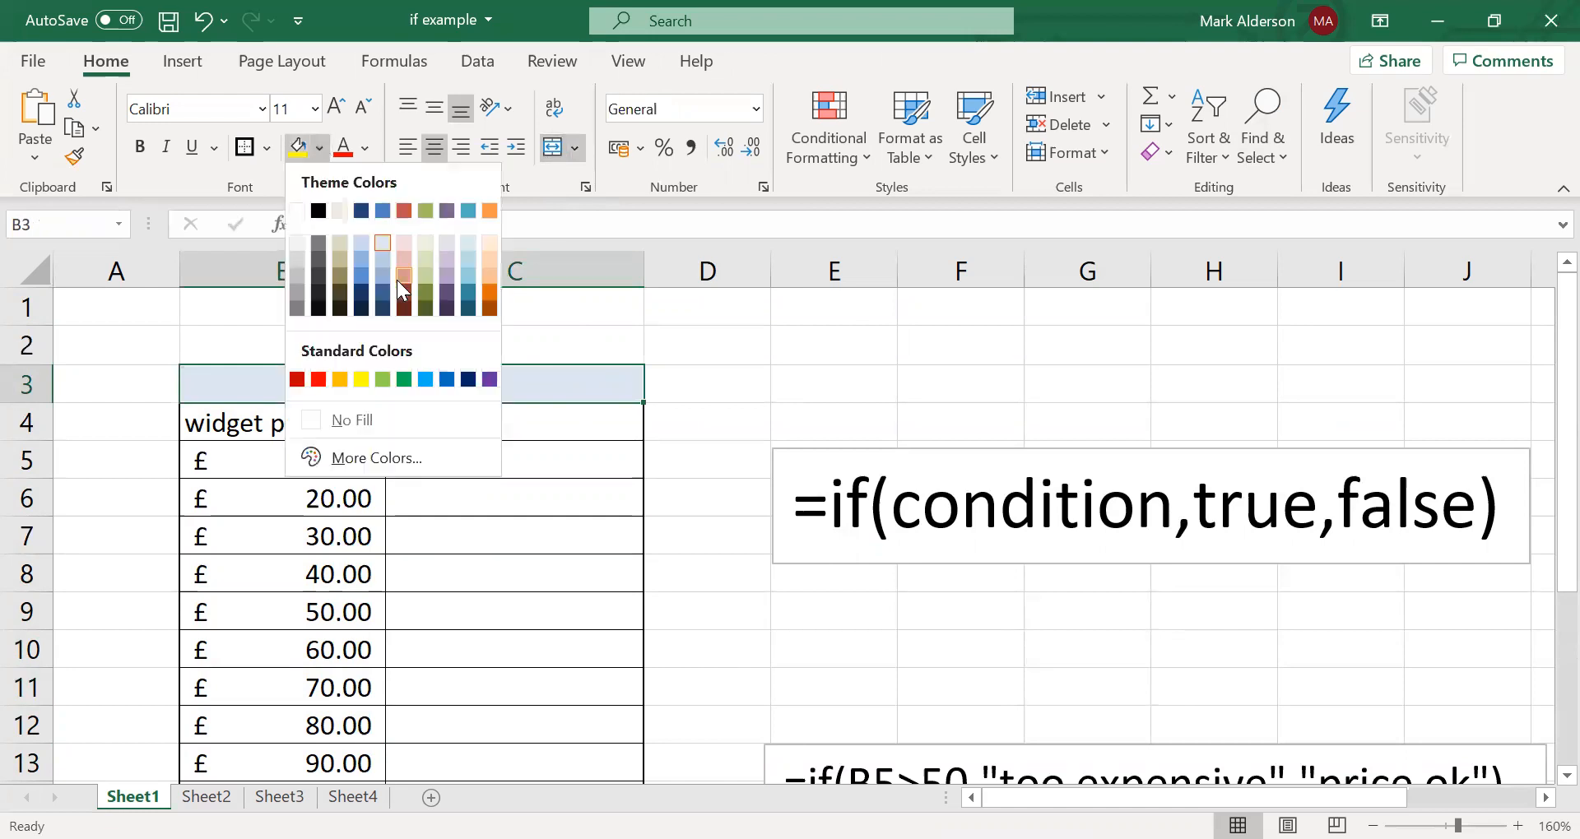
pyautogui.click(450, 262)
pyautogui.click(669, 514)
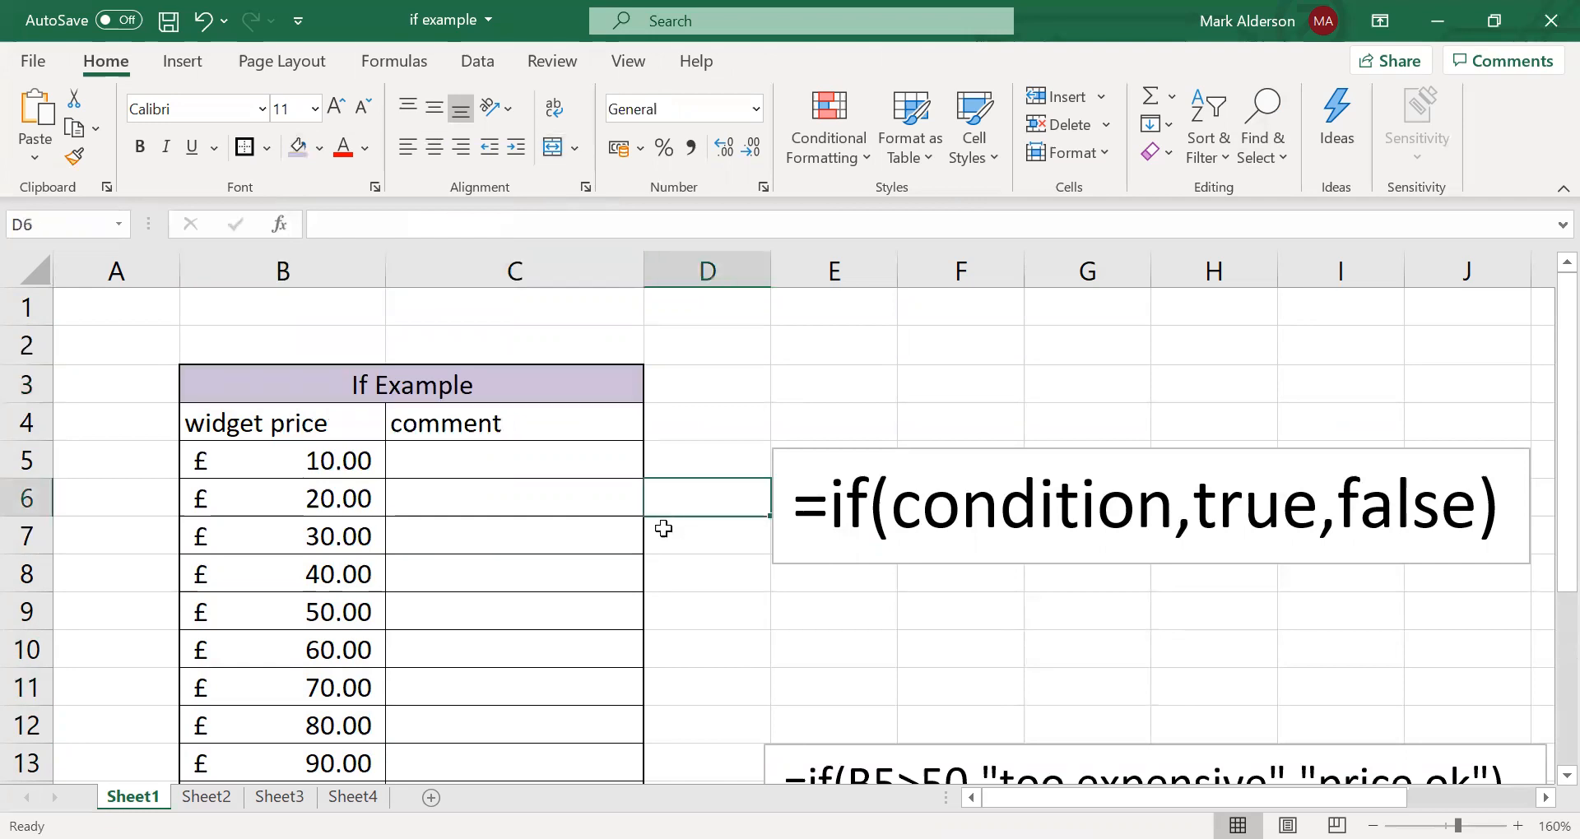
# - Examine the example IF formula against the price table, matching B5>50 with the condition argument of the general syntax and with cell B5
pyautogui.click(576, 459)
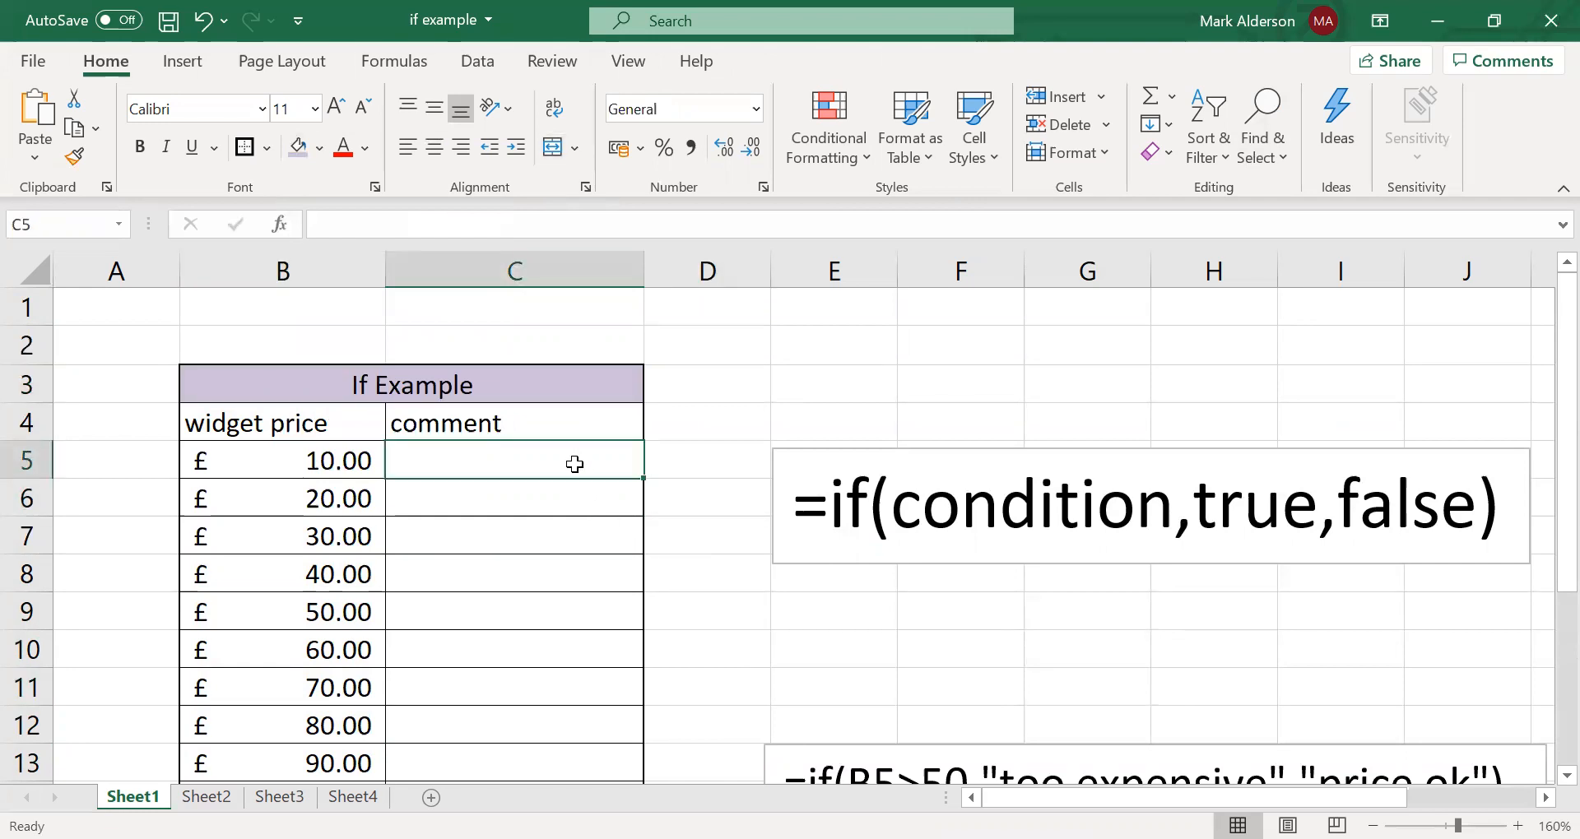
pyautogui.scroll(-1, 574, 464)
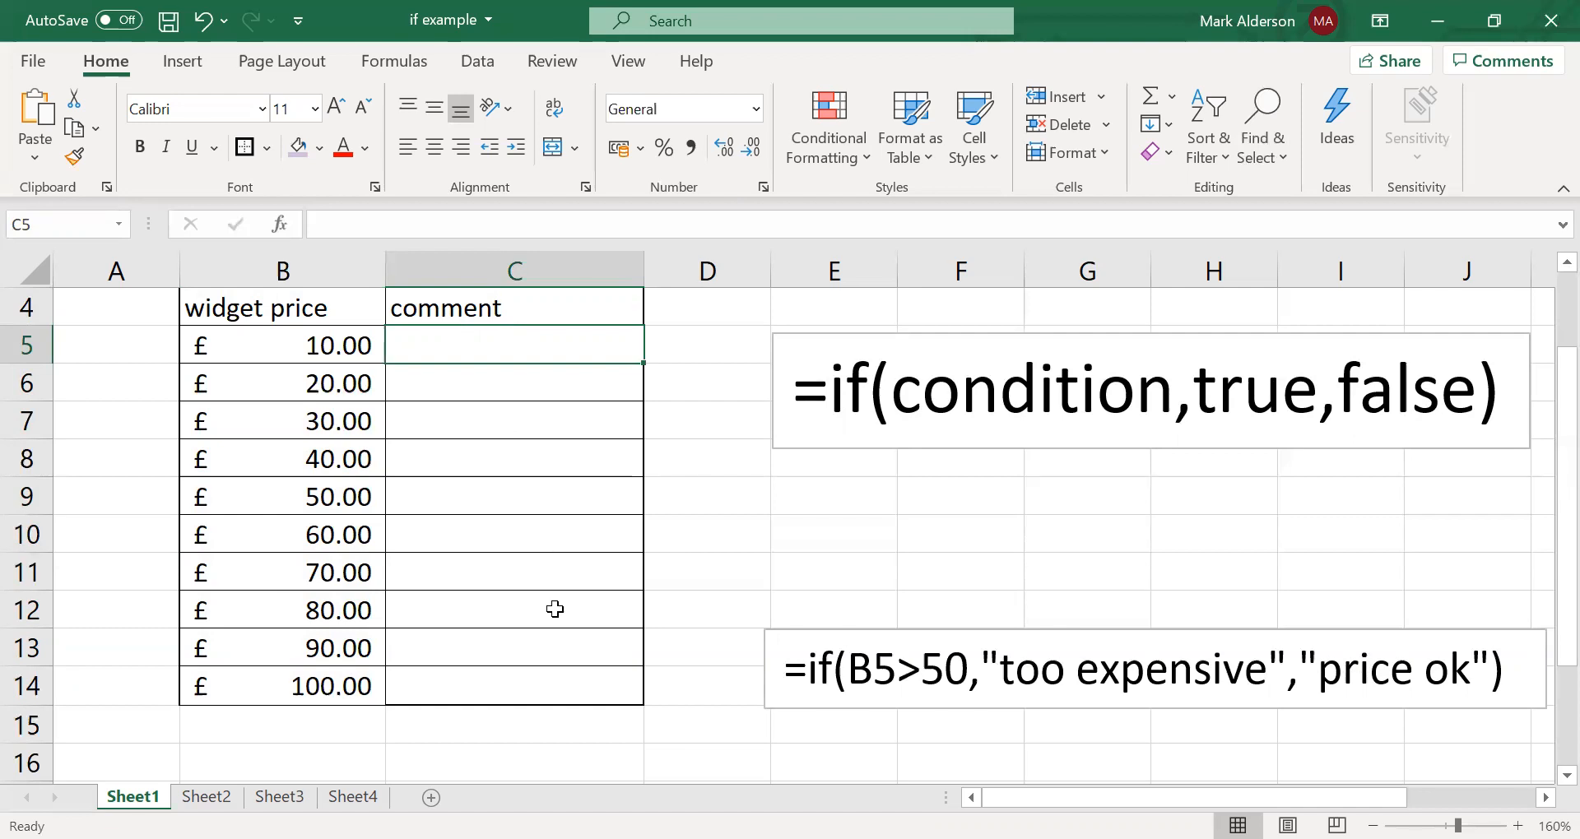
pyautogui.click(247, 318)
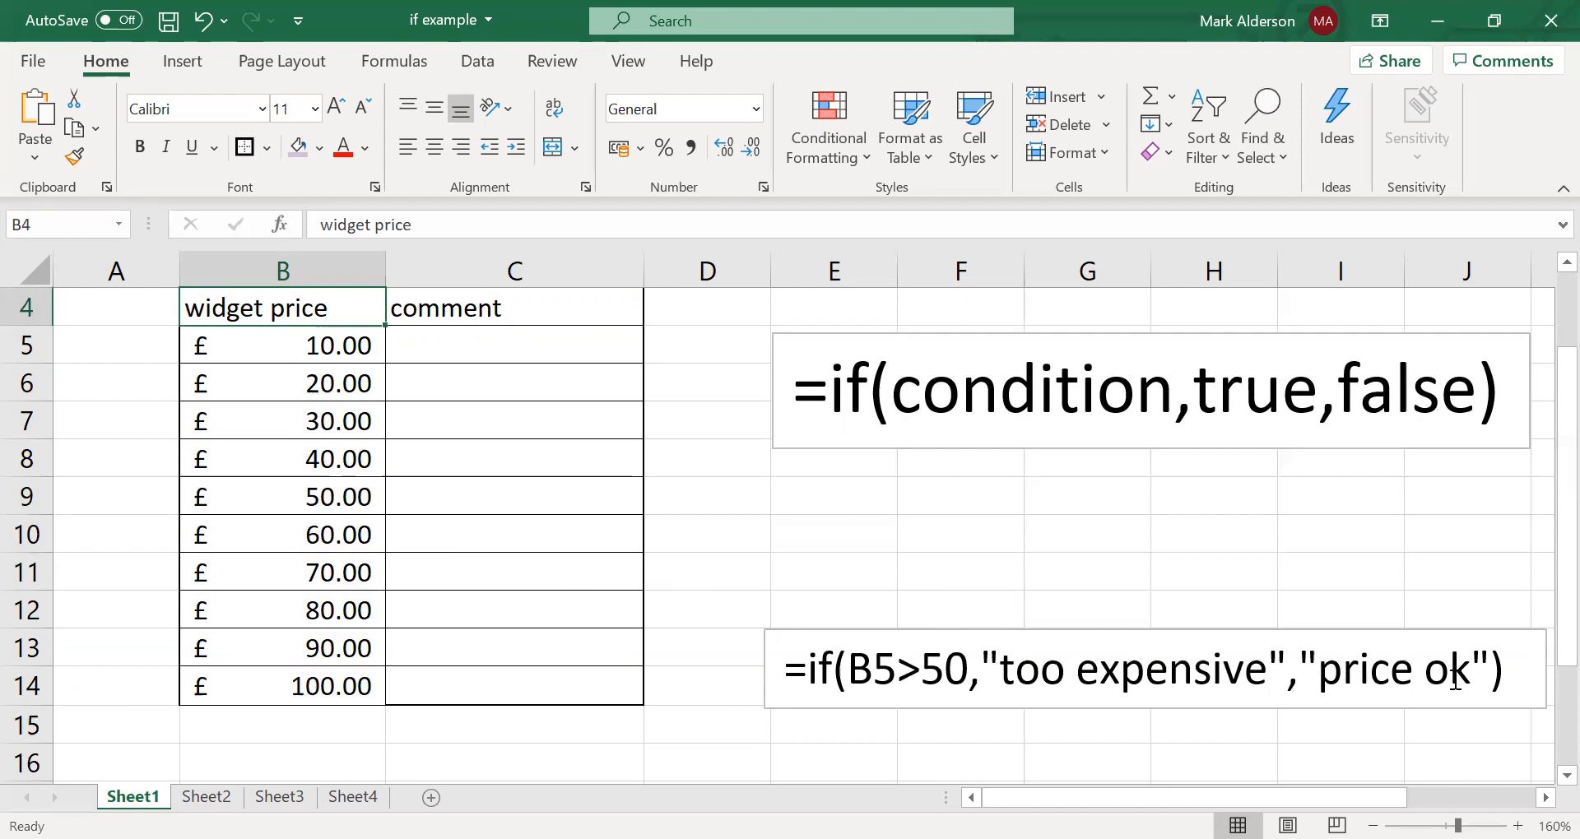
pyautogui.moveTo(1521, 673); pyautogui.dragTo(782, 675)
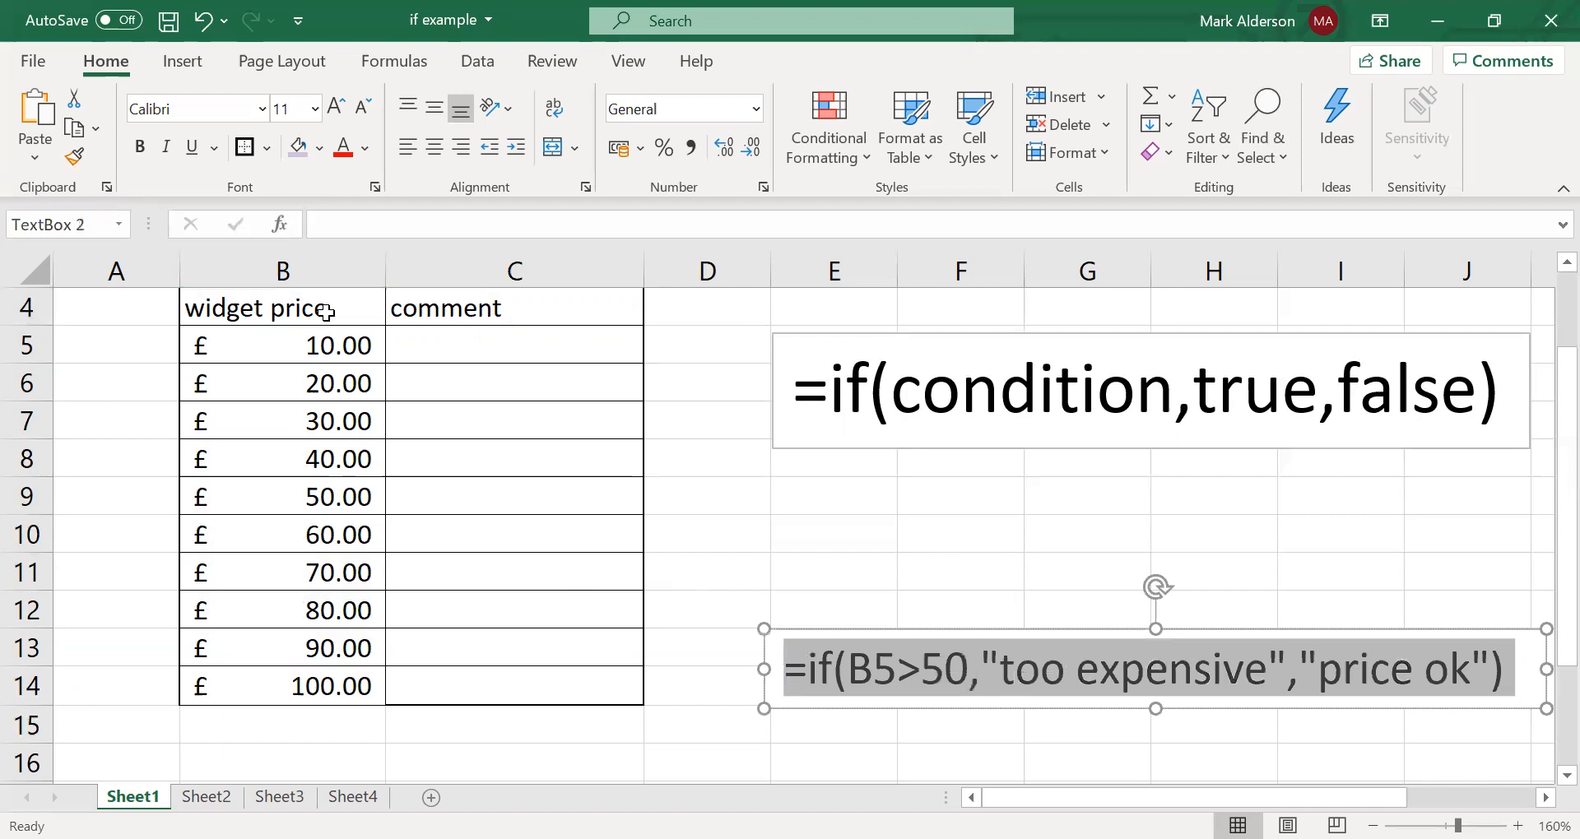
pyautogui.click(365, 418)
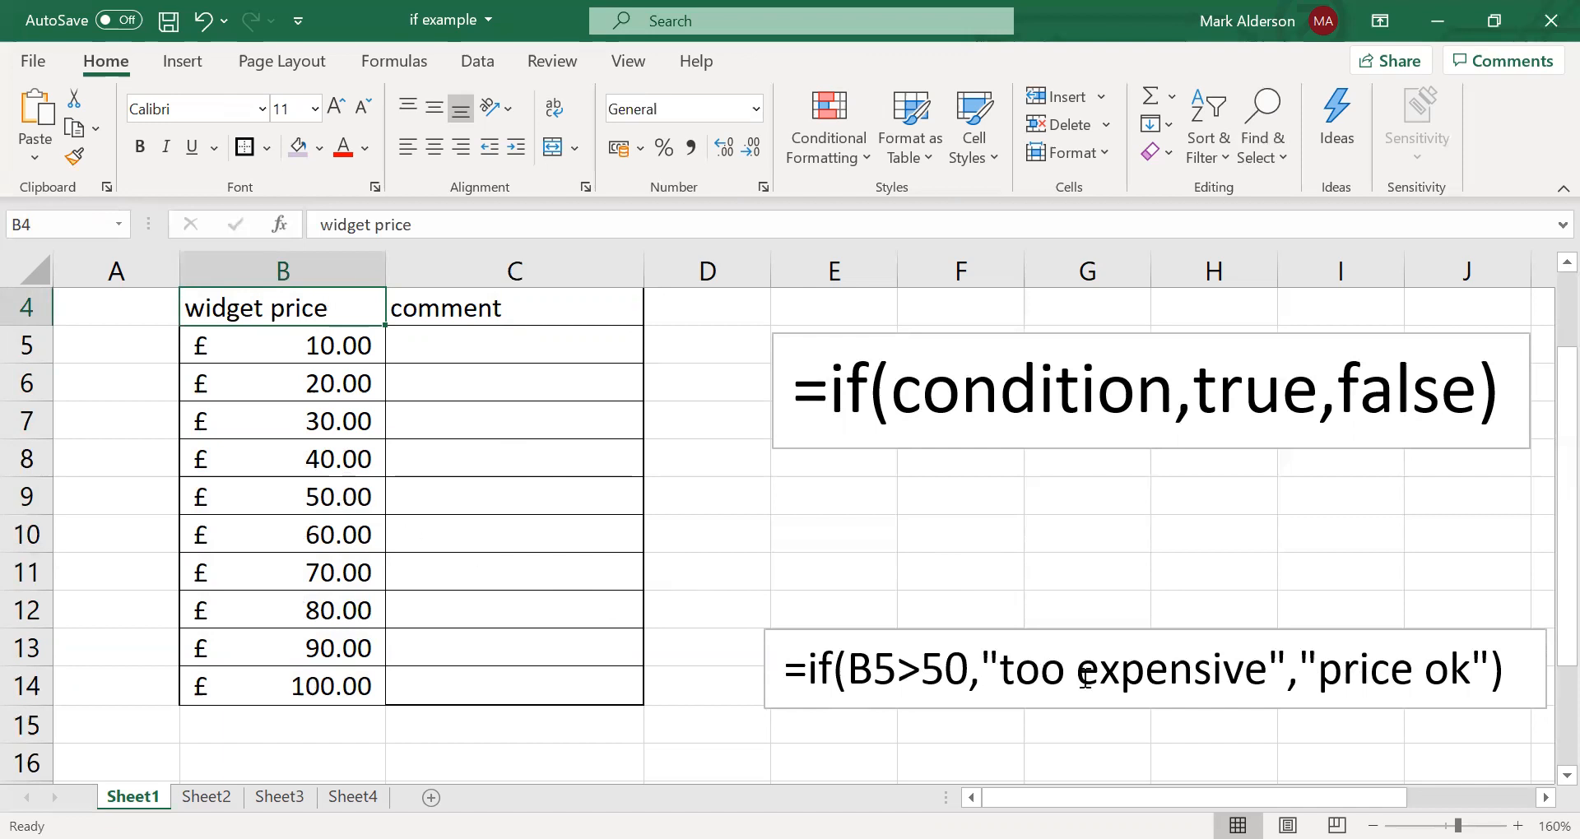
pyautogui.moveTo(1266, 669); pyautogui.dragTo(1007, 675)
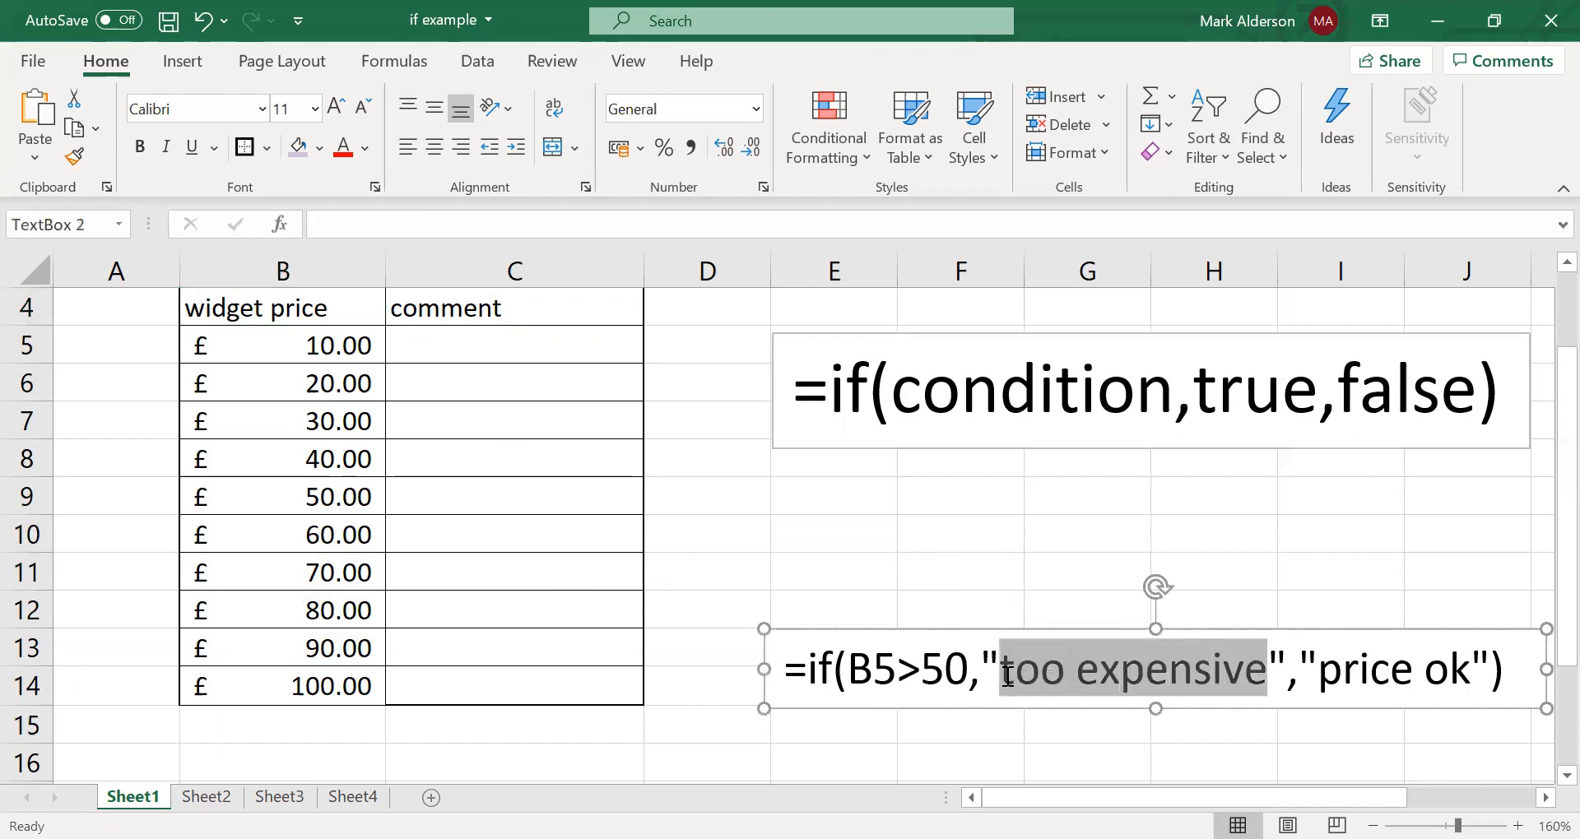
pyautogui.click(583, 650)
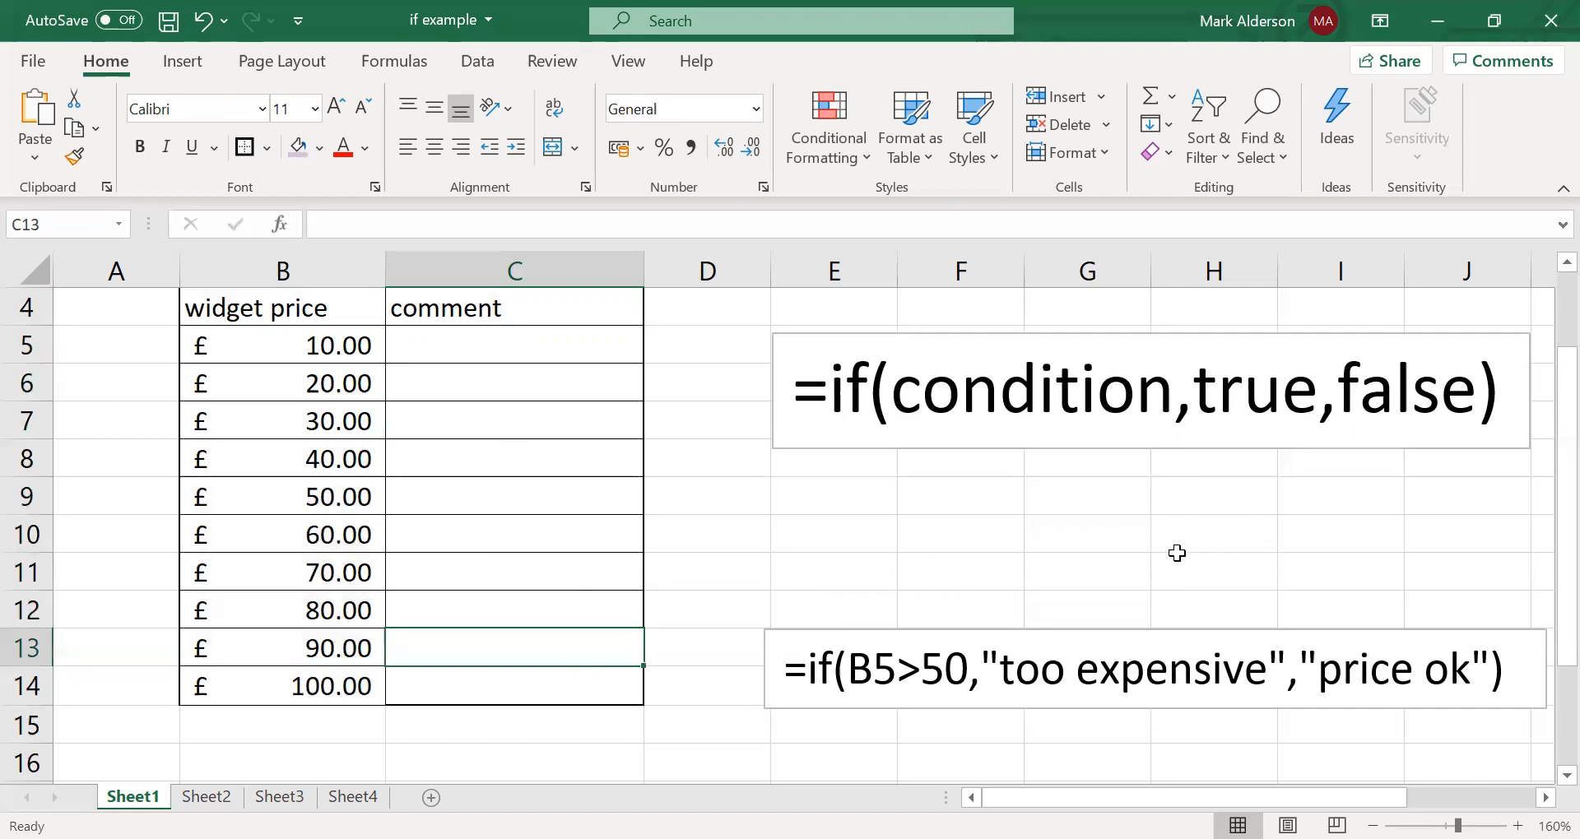
pyautogui.moveTo(1173, 403); pyautogui.dragTo(899, 415)
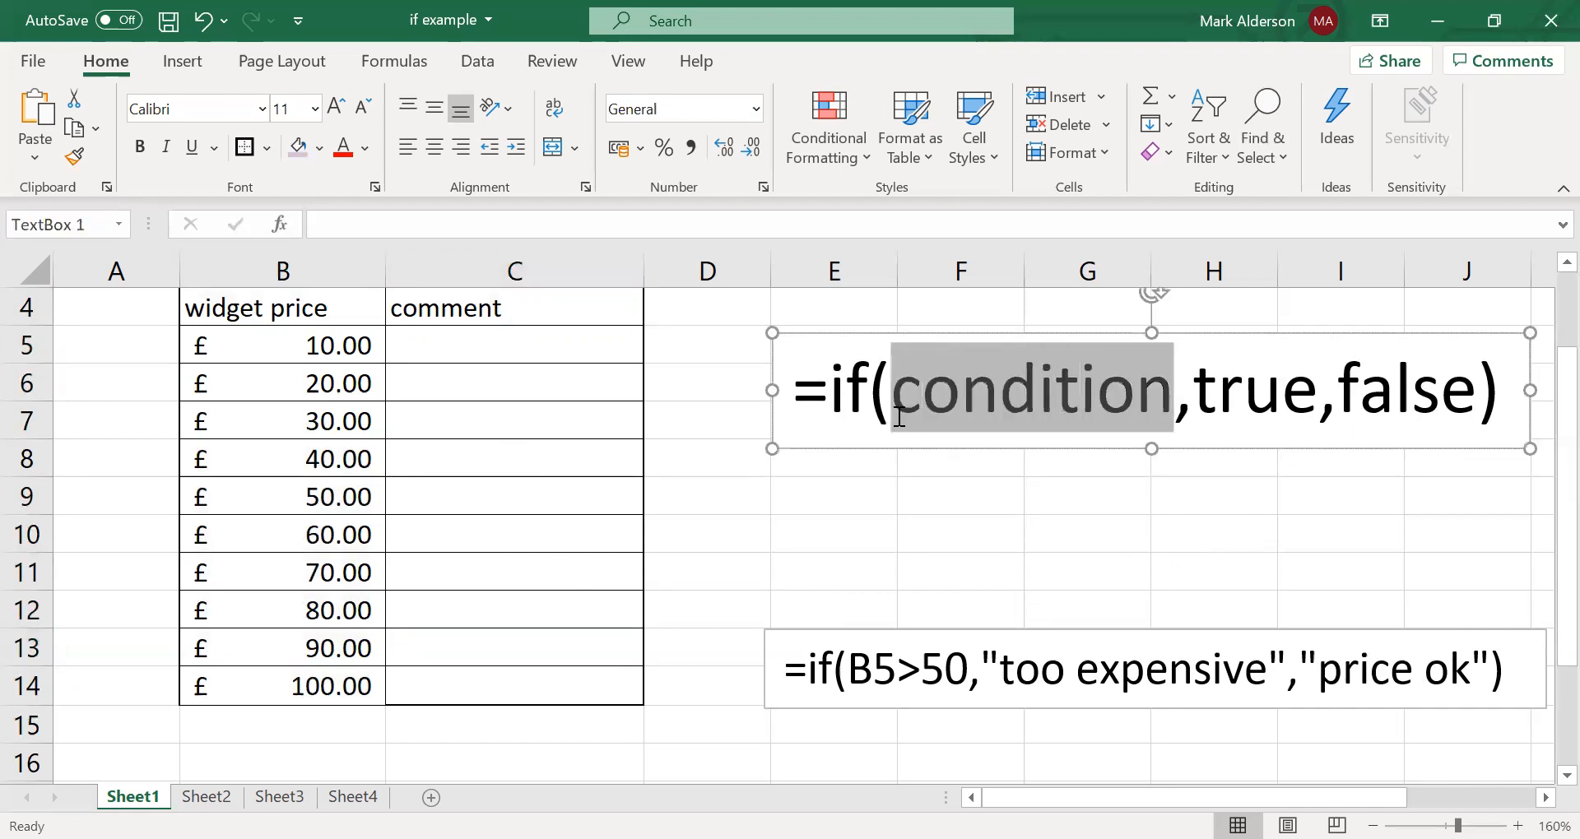
pyautogui.click(944, 539)
pyautogui.click(969, 671)
pyautogui.moveTo(970, 670); pyautogui.dragTo(855, 679)
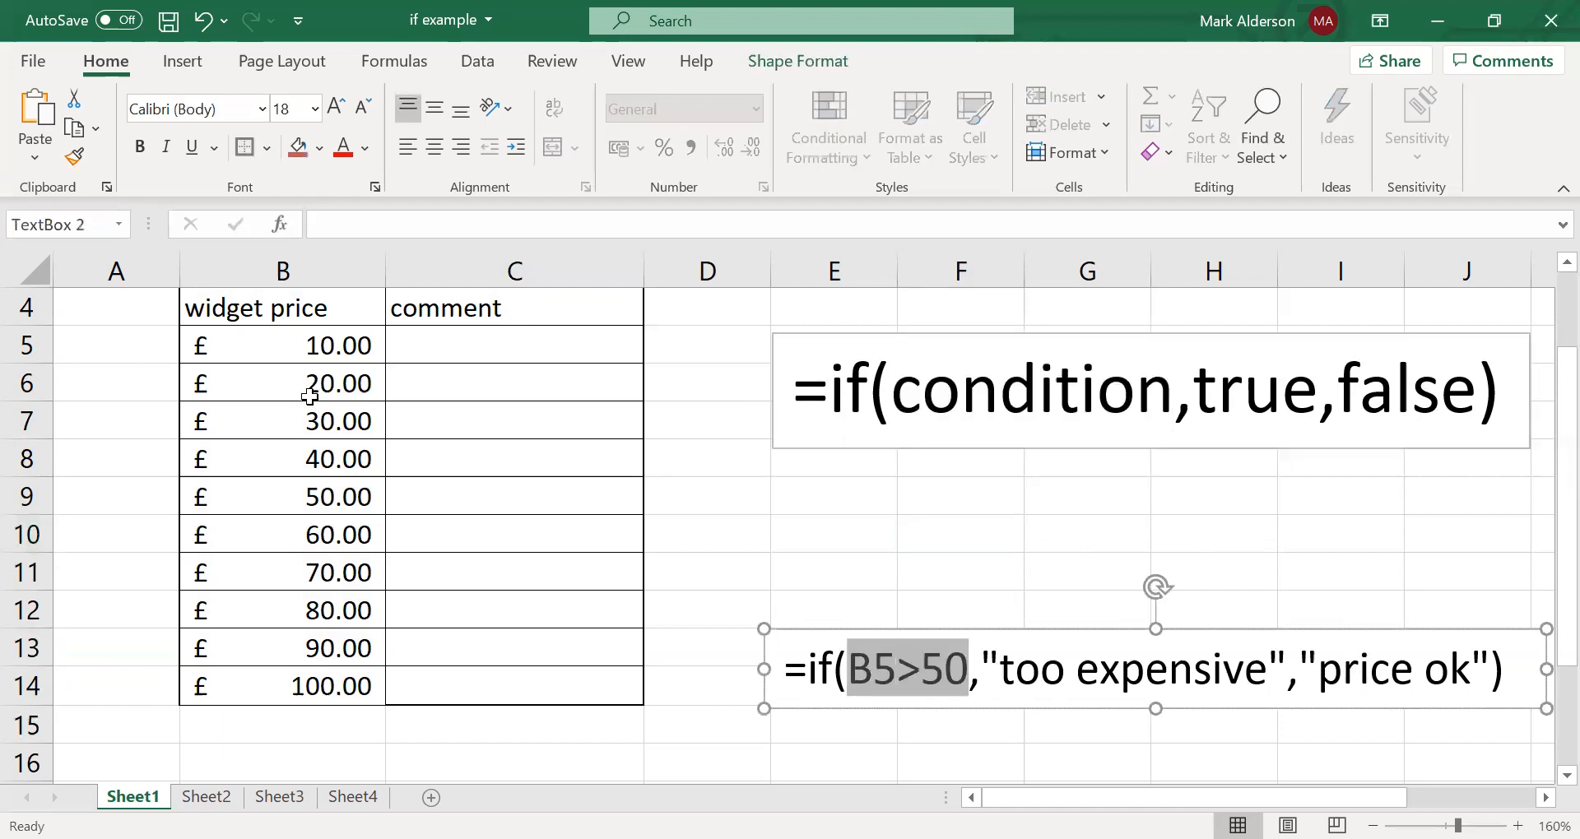
pyautogui.click(296, 349)
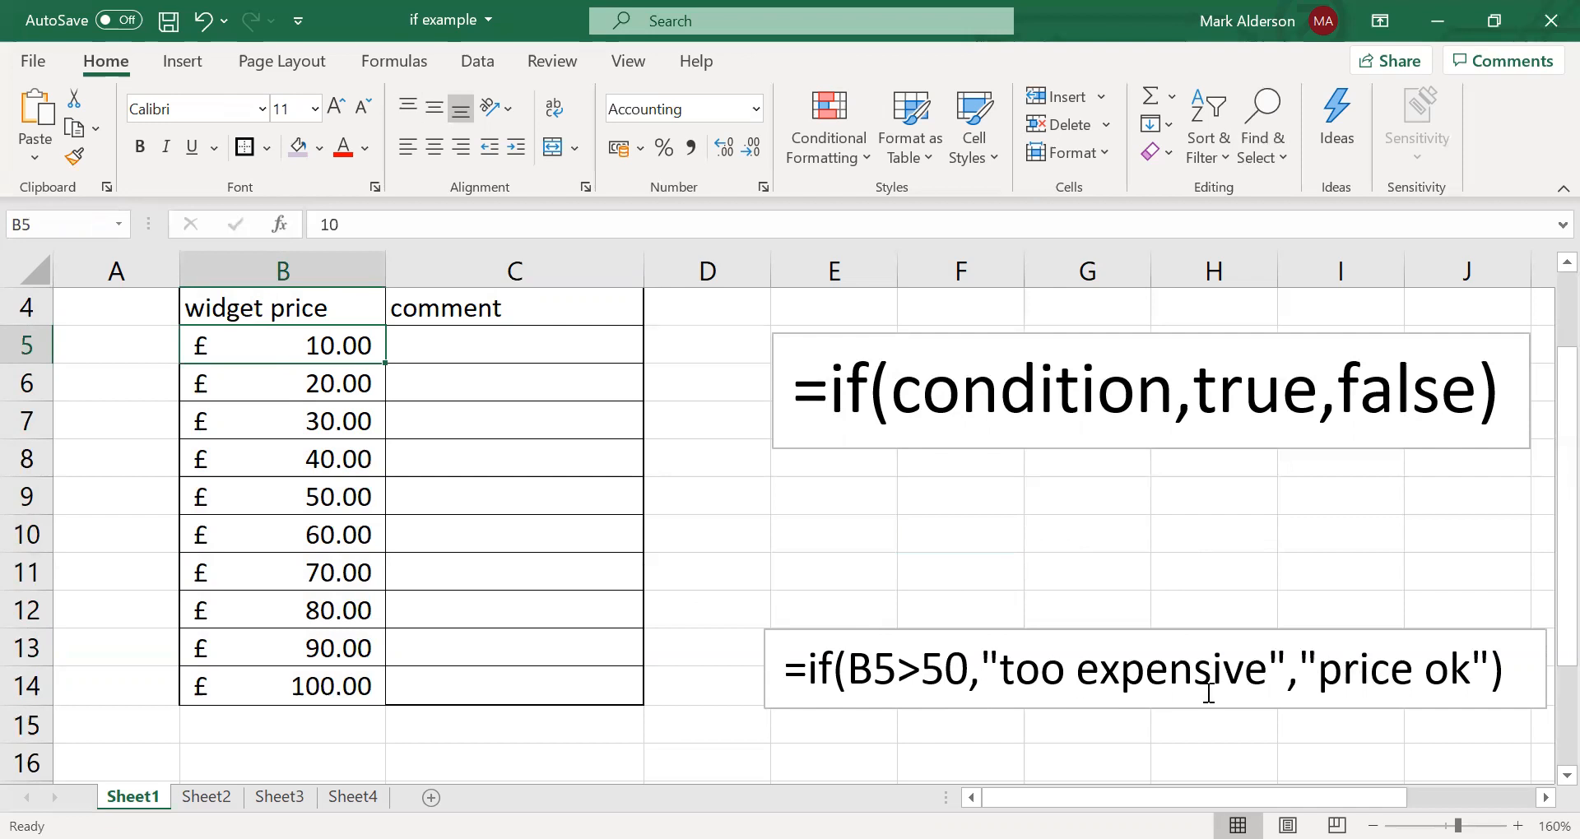
# - Examine the quotation marks around "too expensive" and how the B5>50 test leads to the "price ok" result in the example formula
pyautogui.moveTo(1271, 675); pyautogui.dragTo(1027, 679)
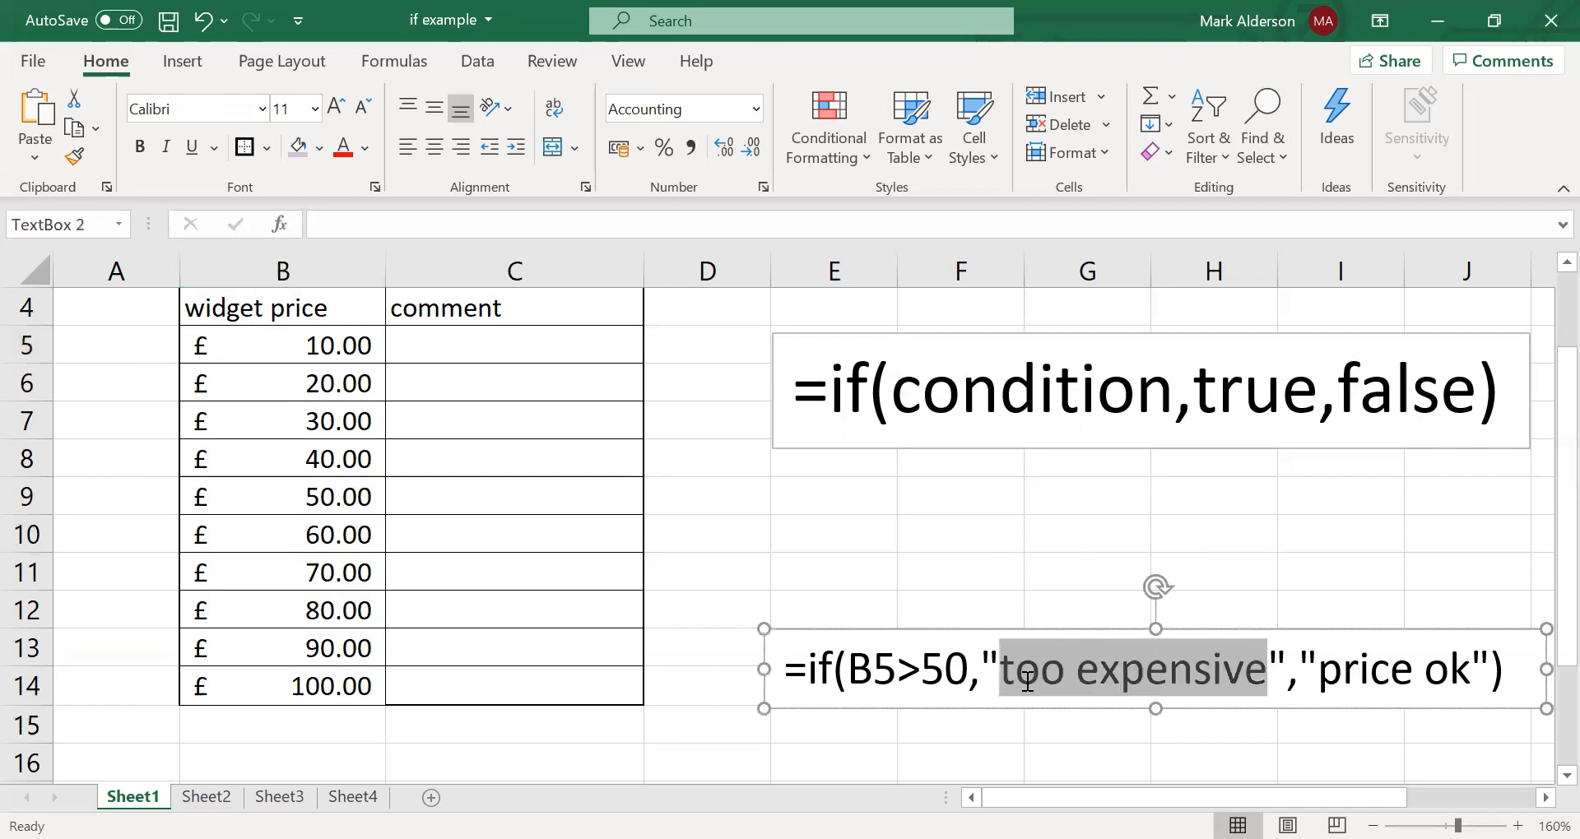
pyautogui.click(1270, 667)
pyautogui.hotkey('shift', 'Right')
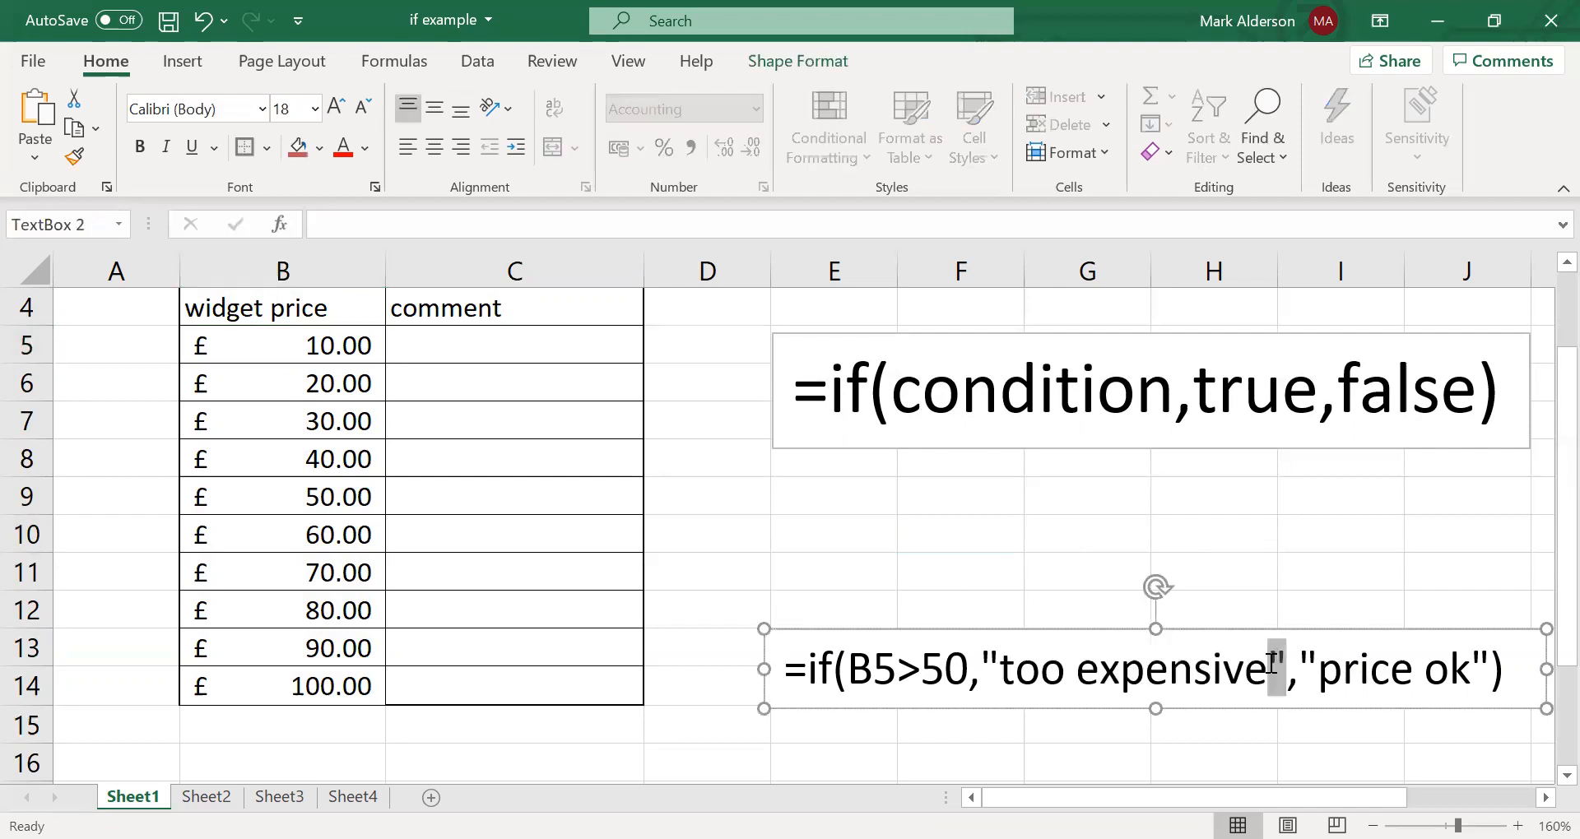
pyautogui.moveTo(1002, 667); pyautogui.dragTo(981, 667)
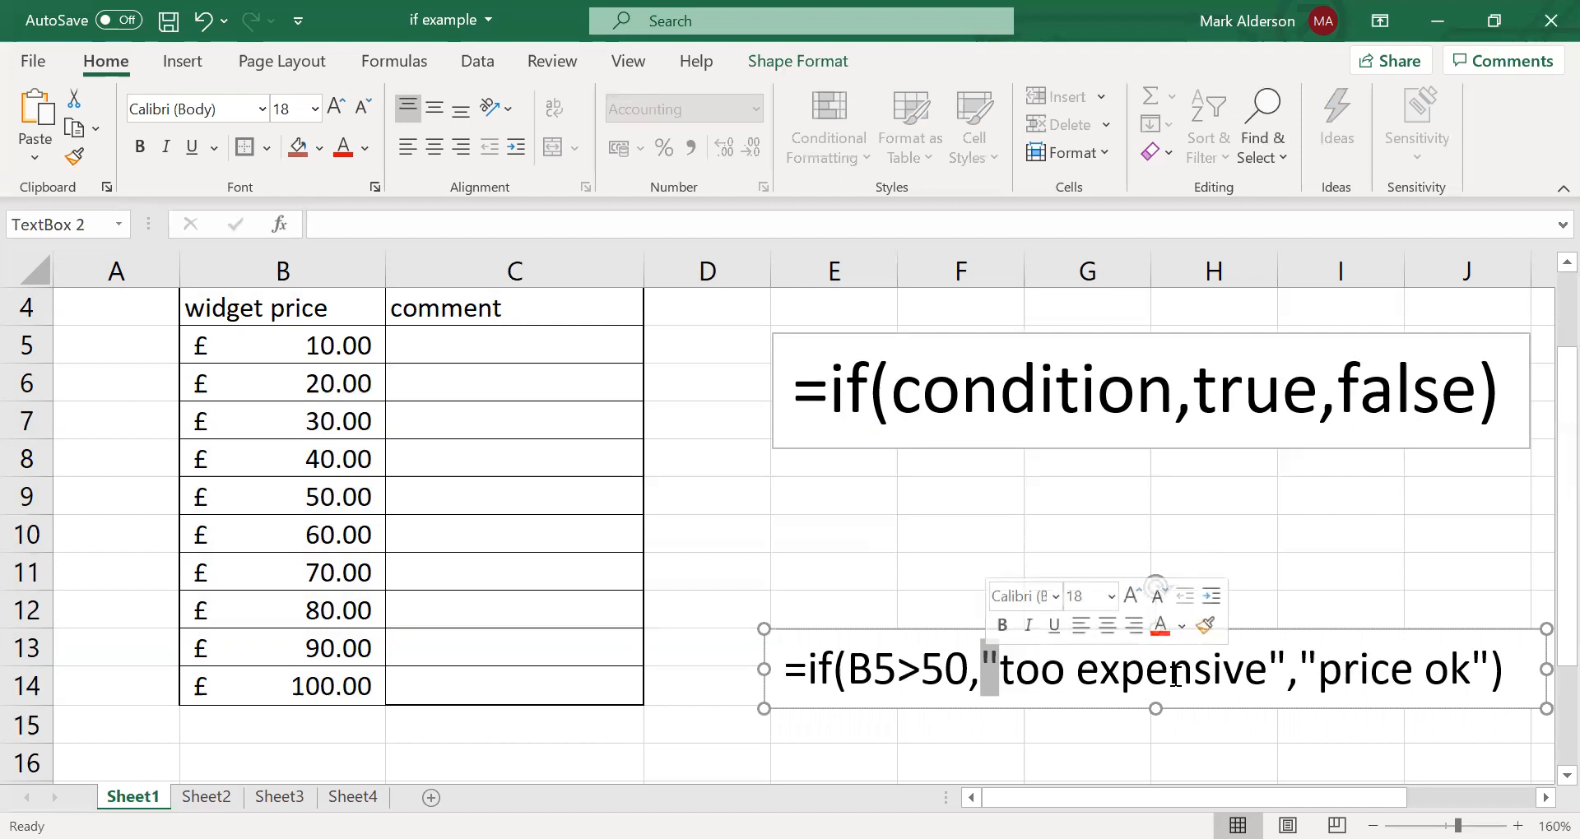
pyautogui.click(536, 341)
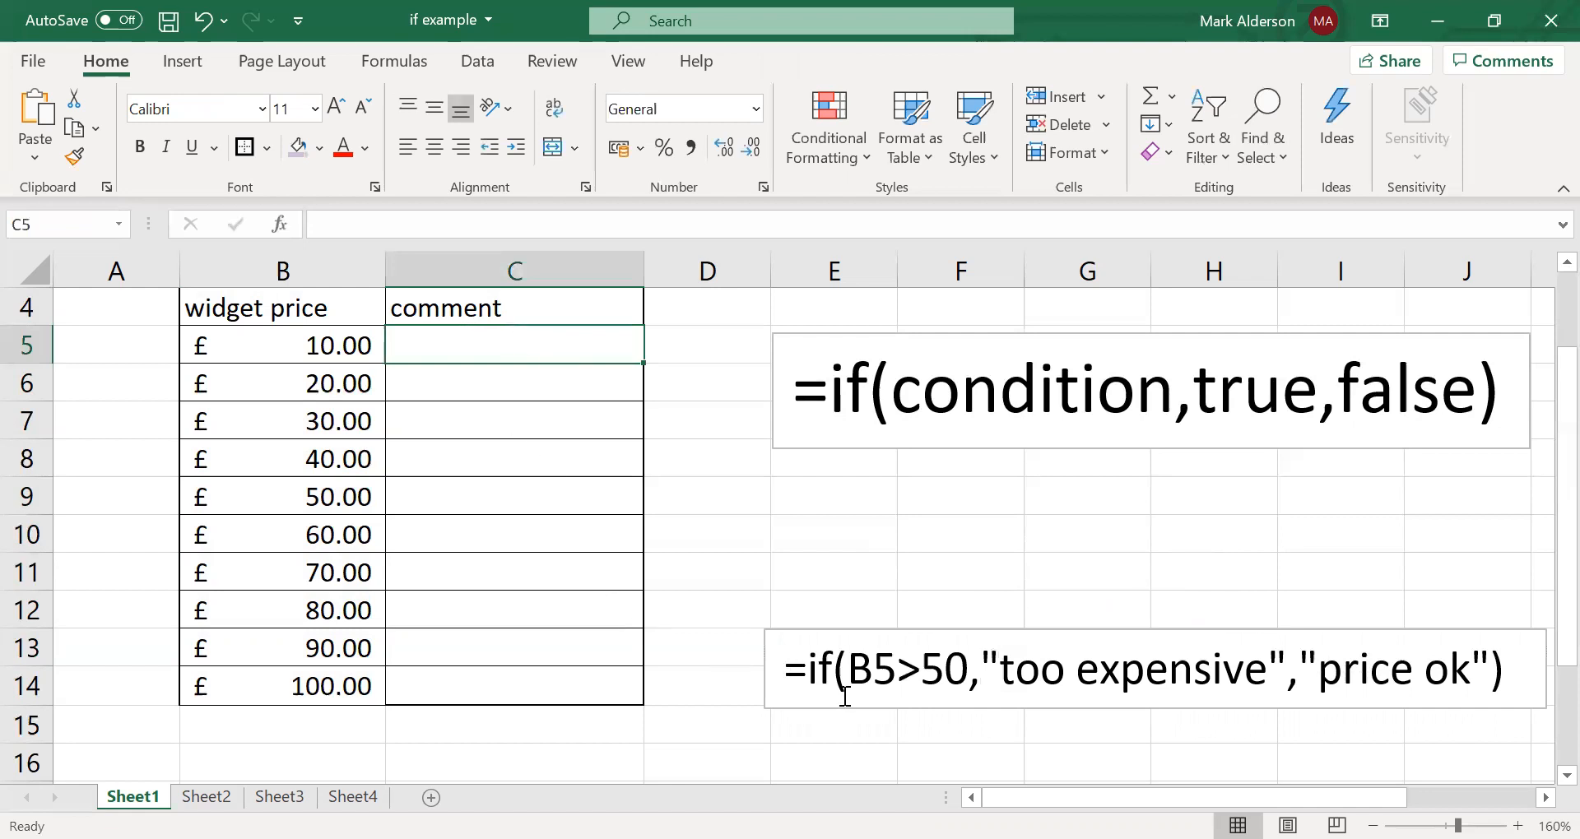
pyautogui.moveTo(969, 671); pyautogui.dragTo(855, 670)
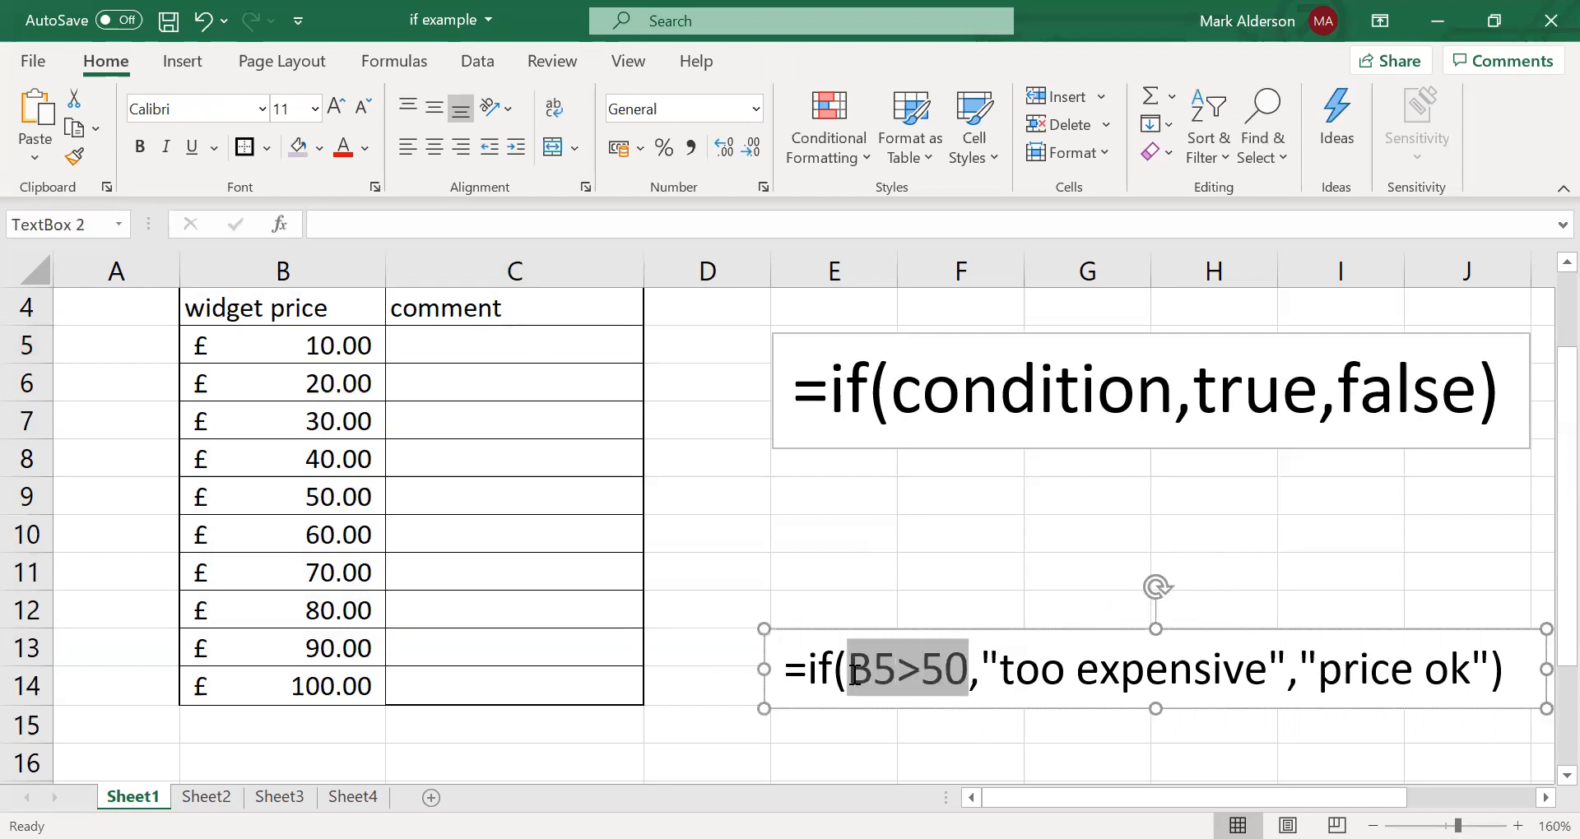
pyautogui.click(323, 349)
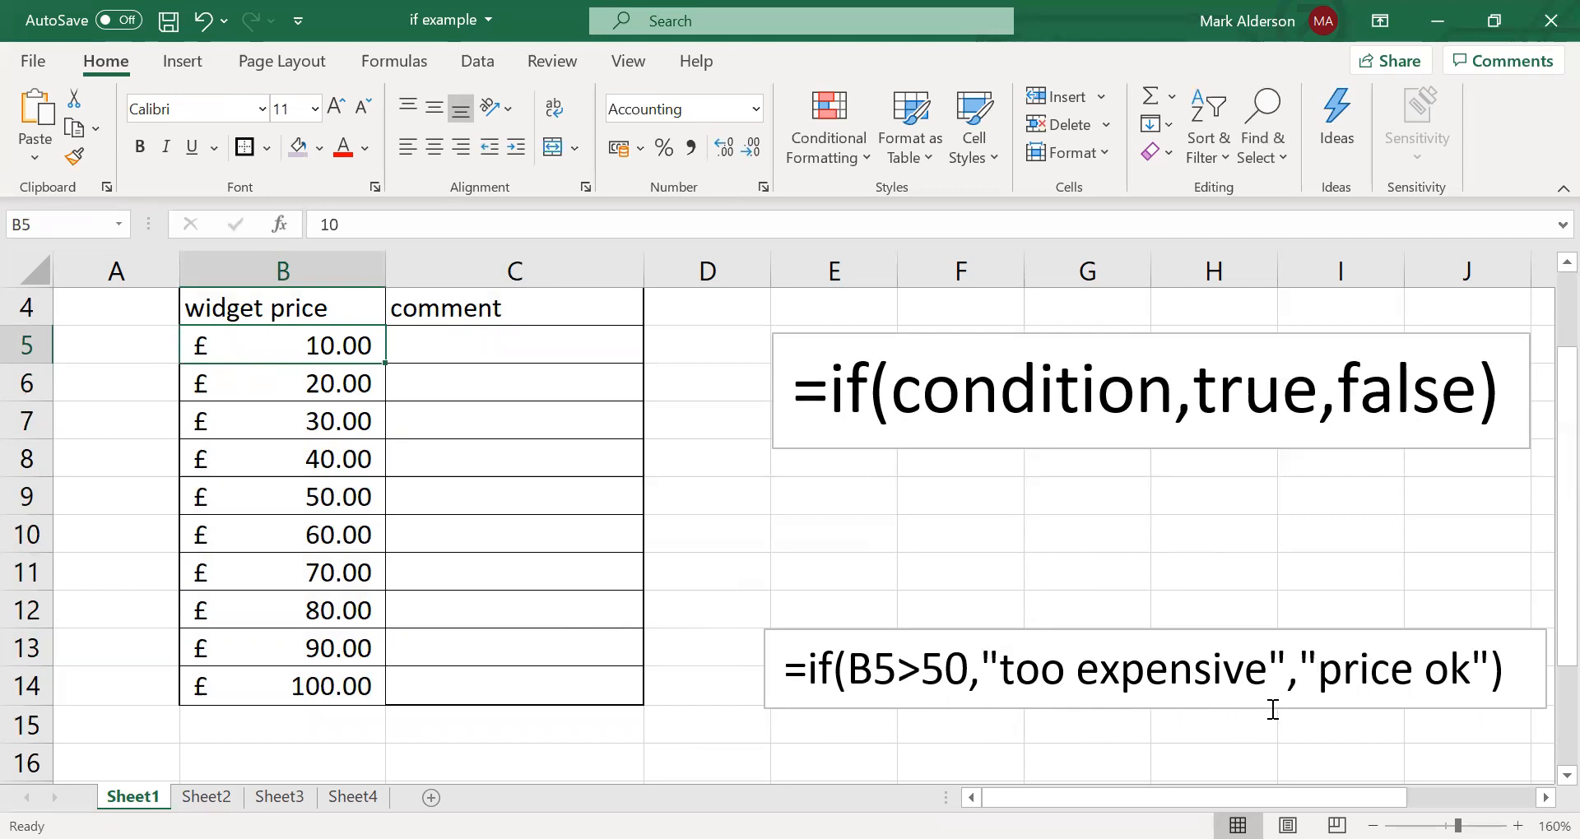
pyautogui.moveTo(1321, 680); pyautogui.dragTo(1477, 677)
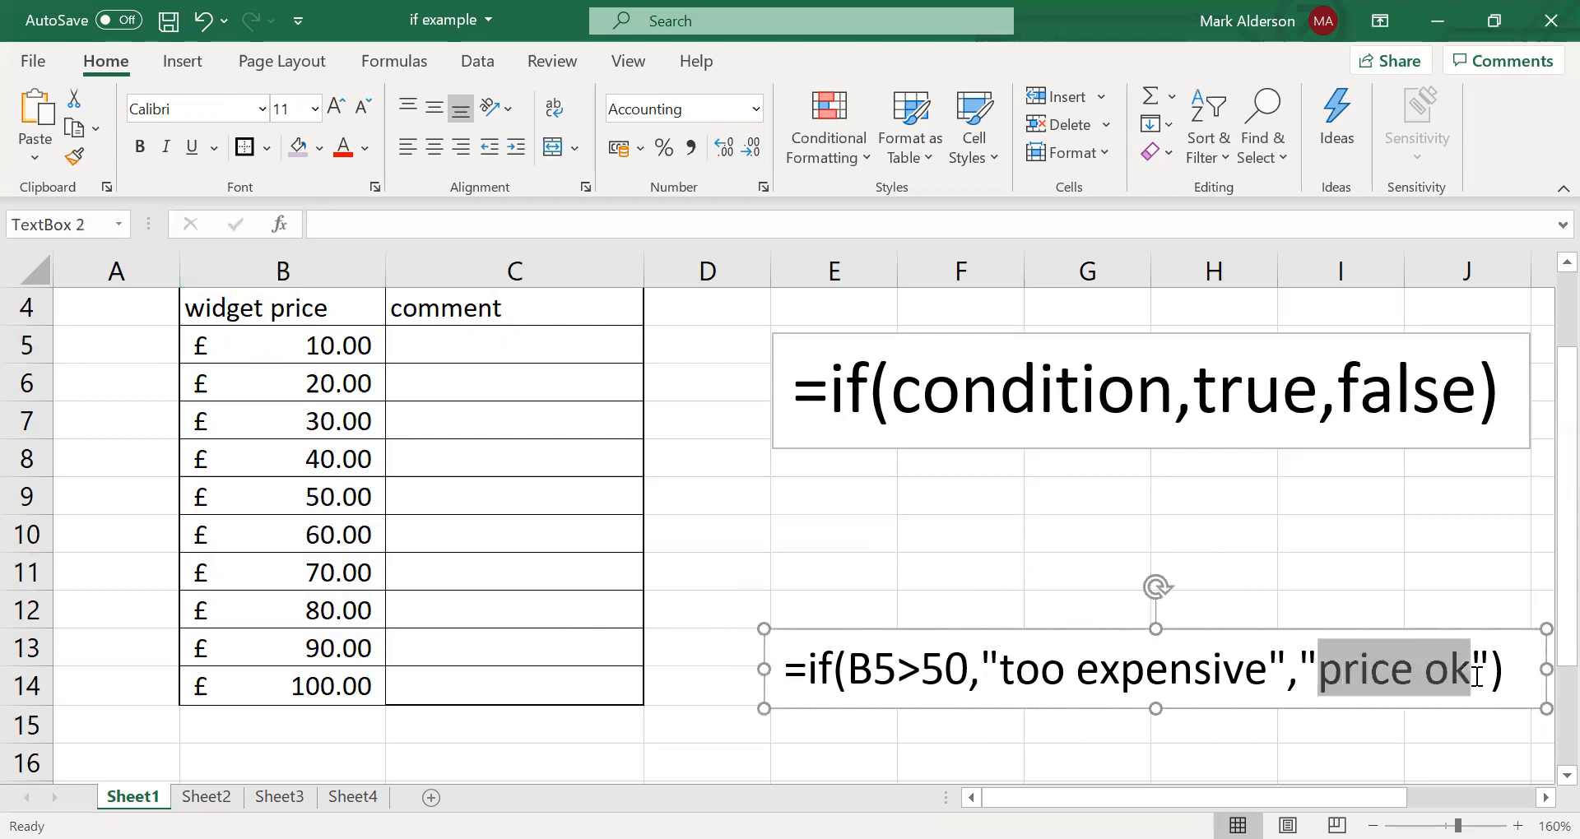
# - Enter the formula =if(B5>50,"Too Expensive","price ok") in comment cell C5
pyautogui.click(522, 352)
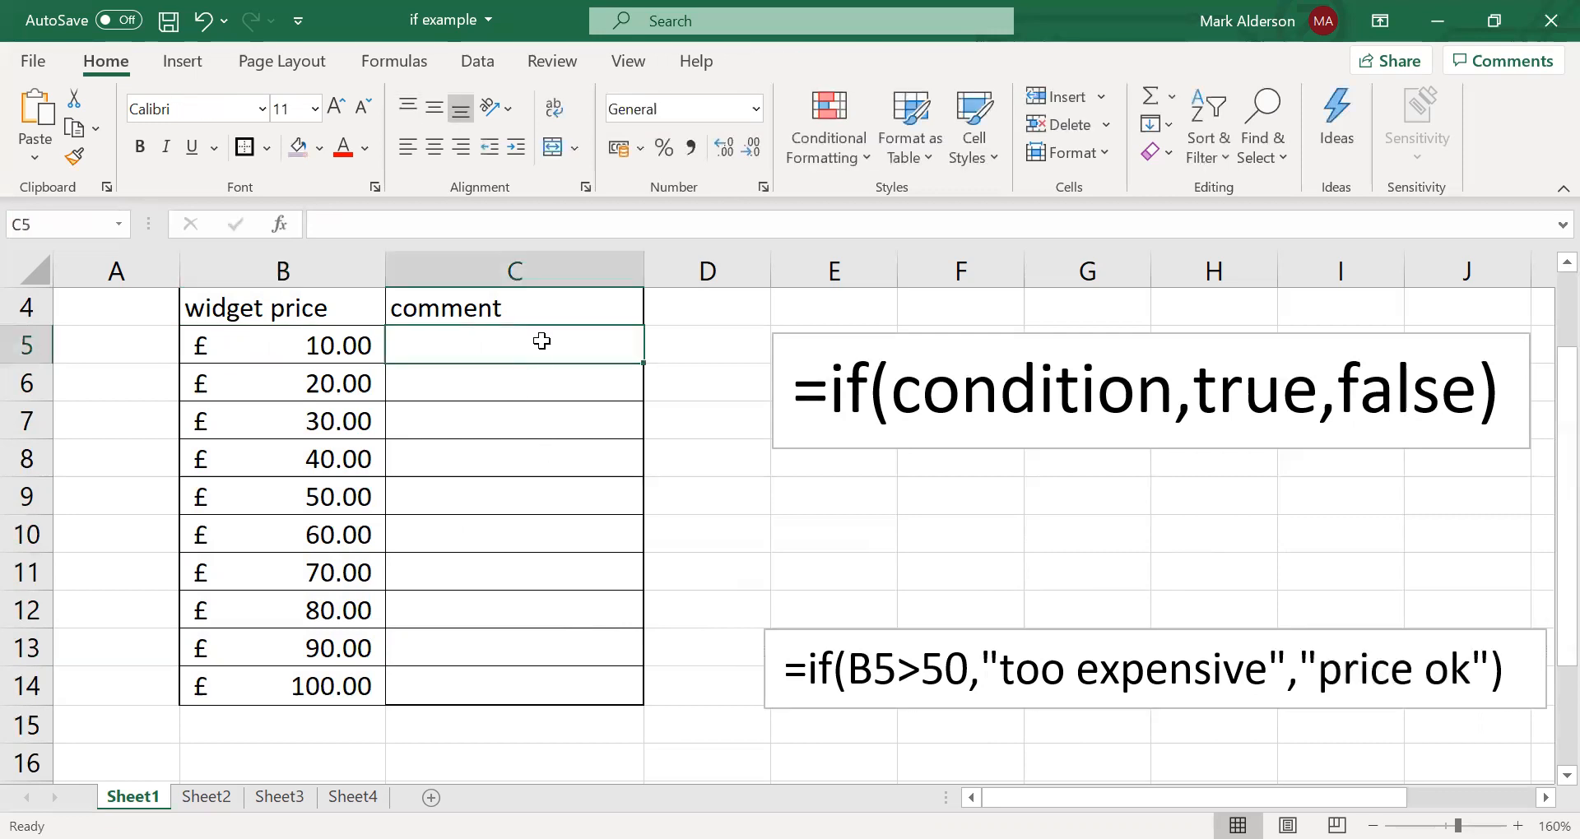
pyautogui.write('=')
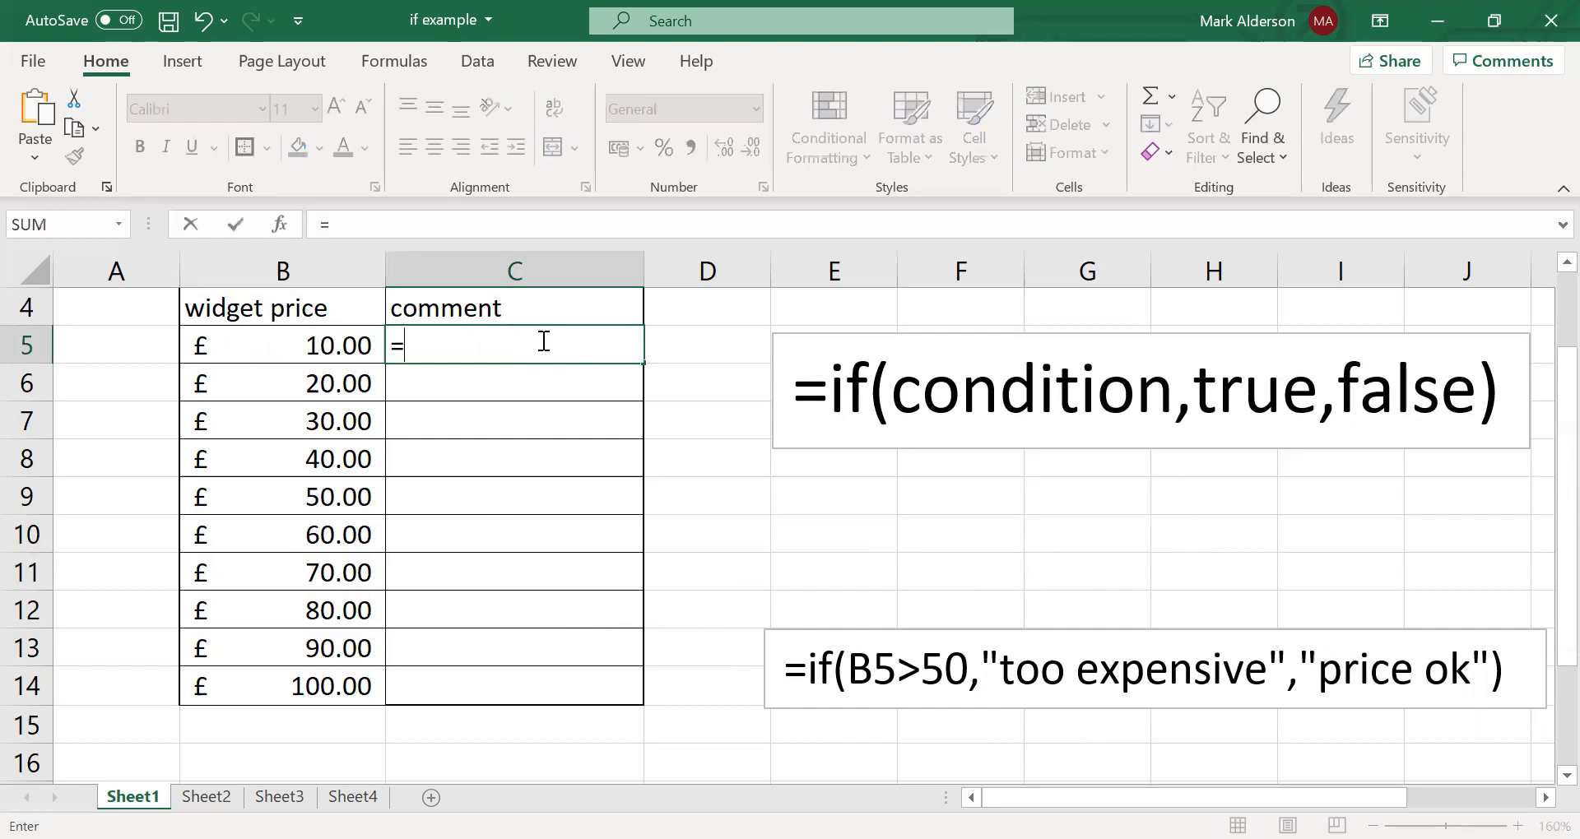
pyautogui.write('if(')
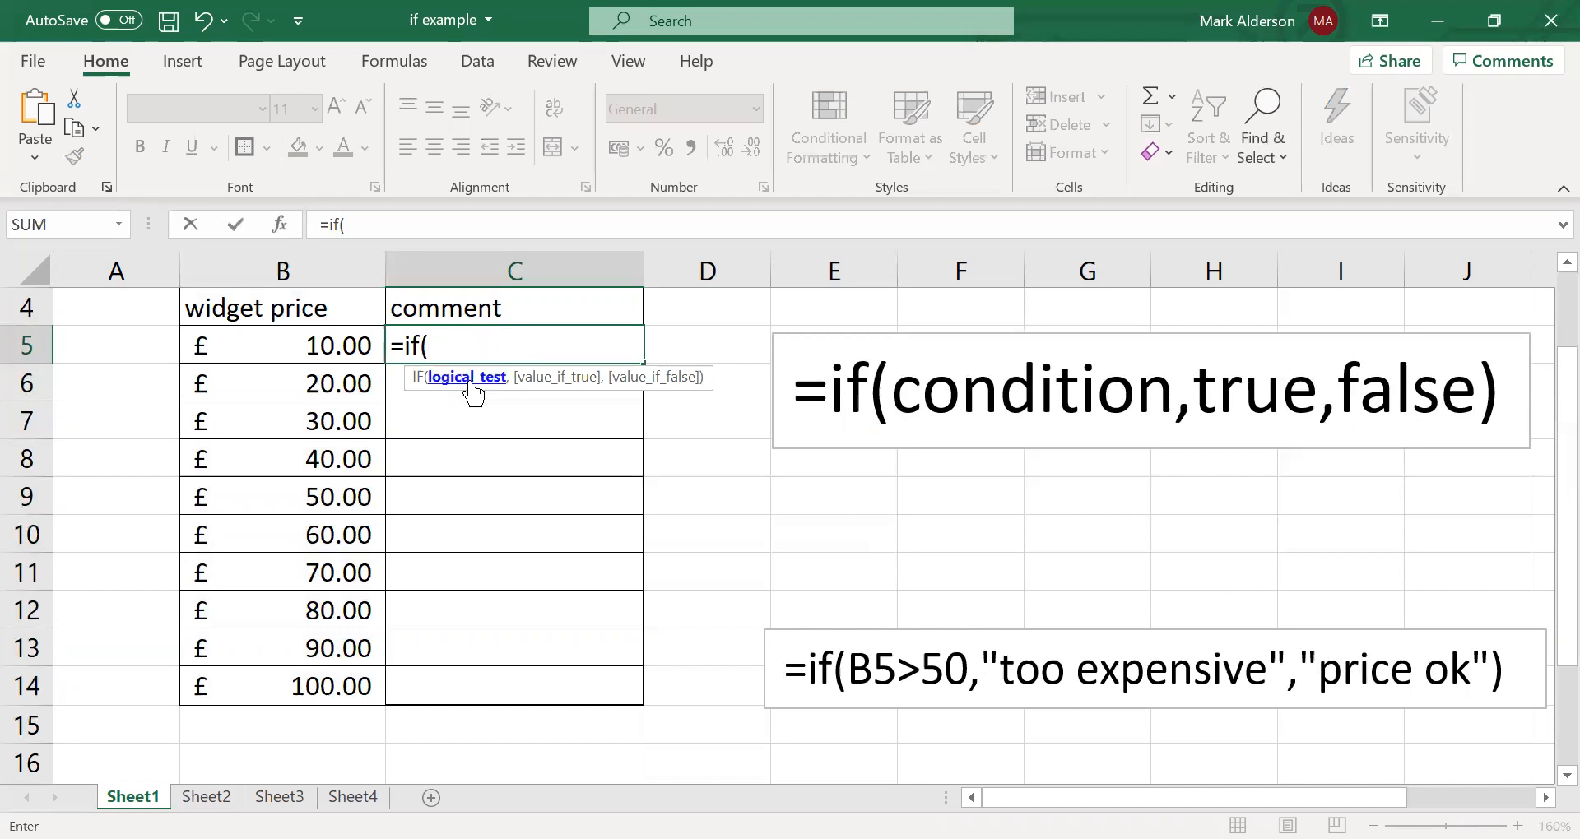
pyautogui.click(332, 346)
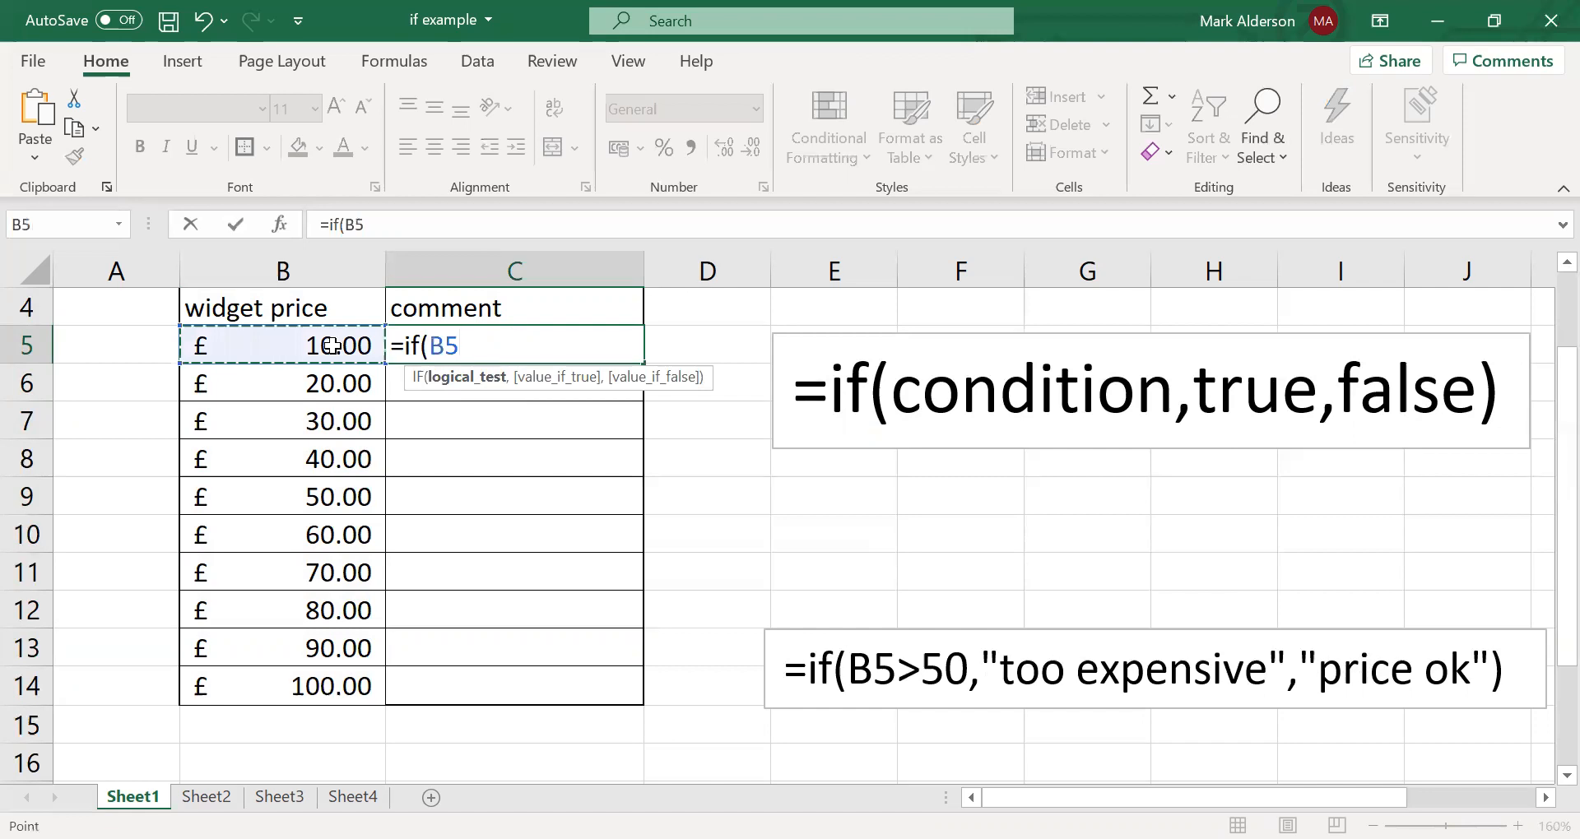
pyautogui.write('>50')
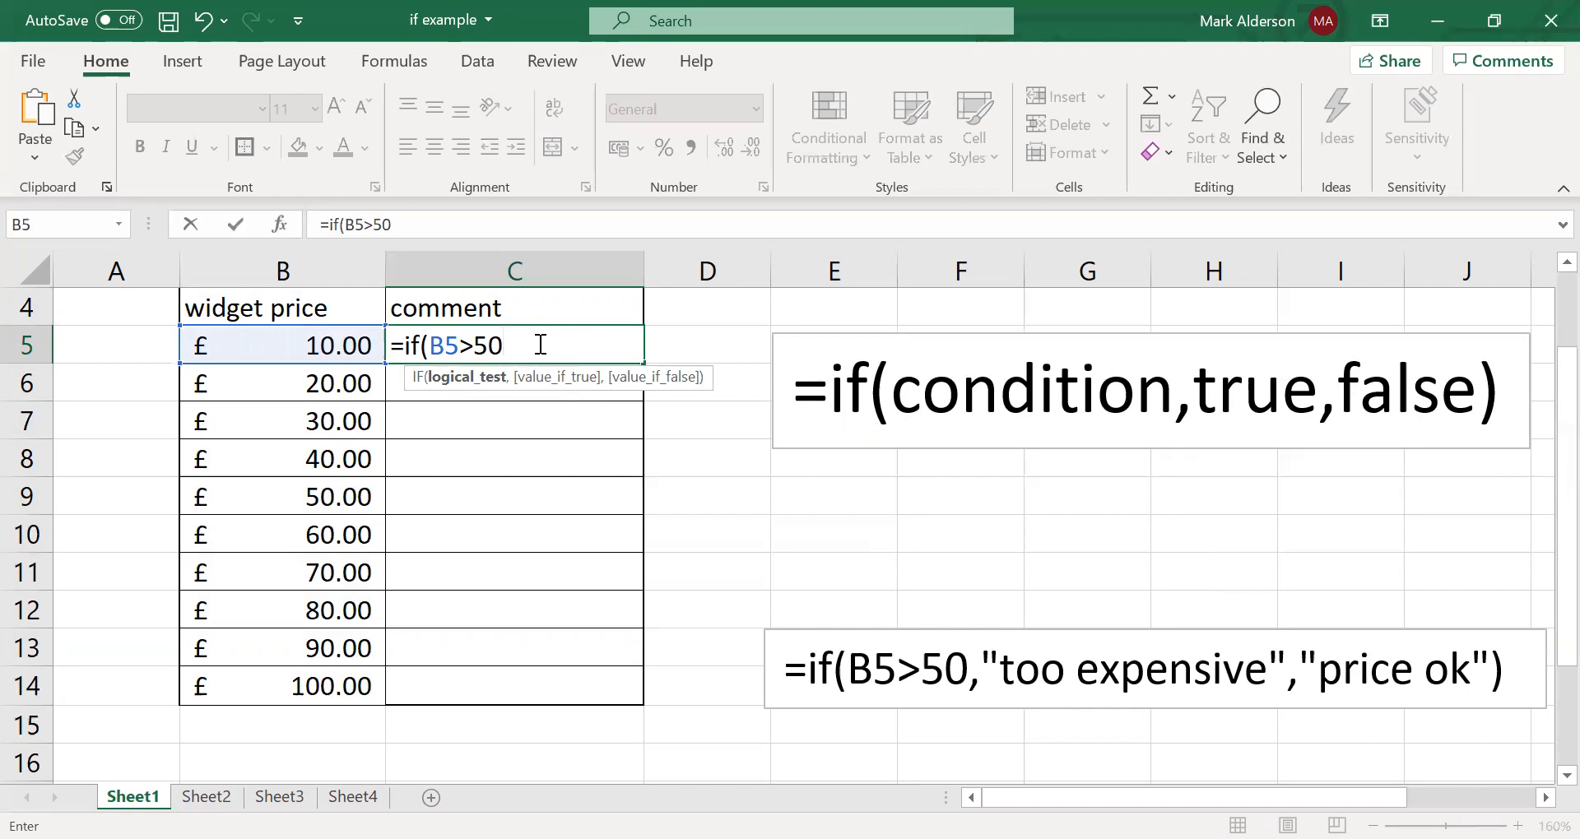
pyautogui.write(',')
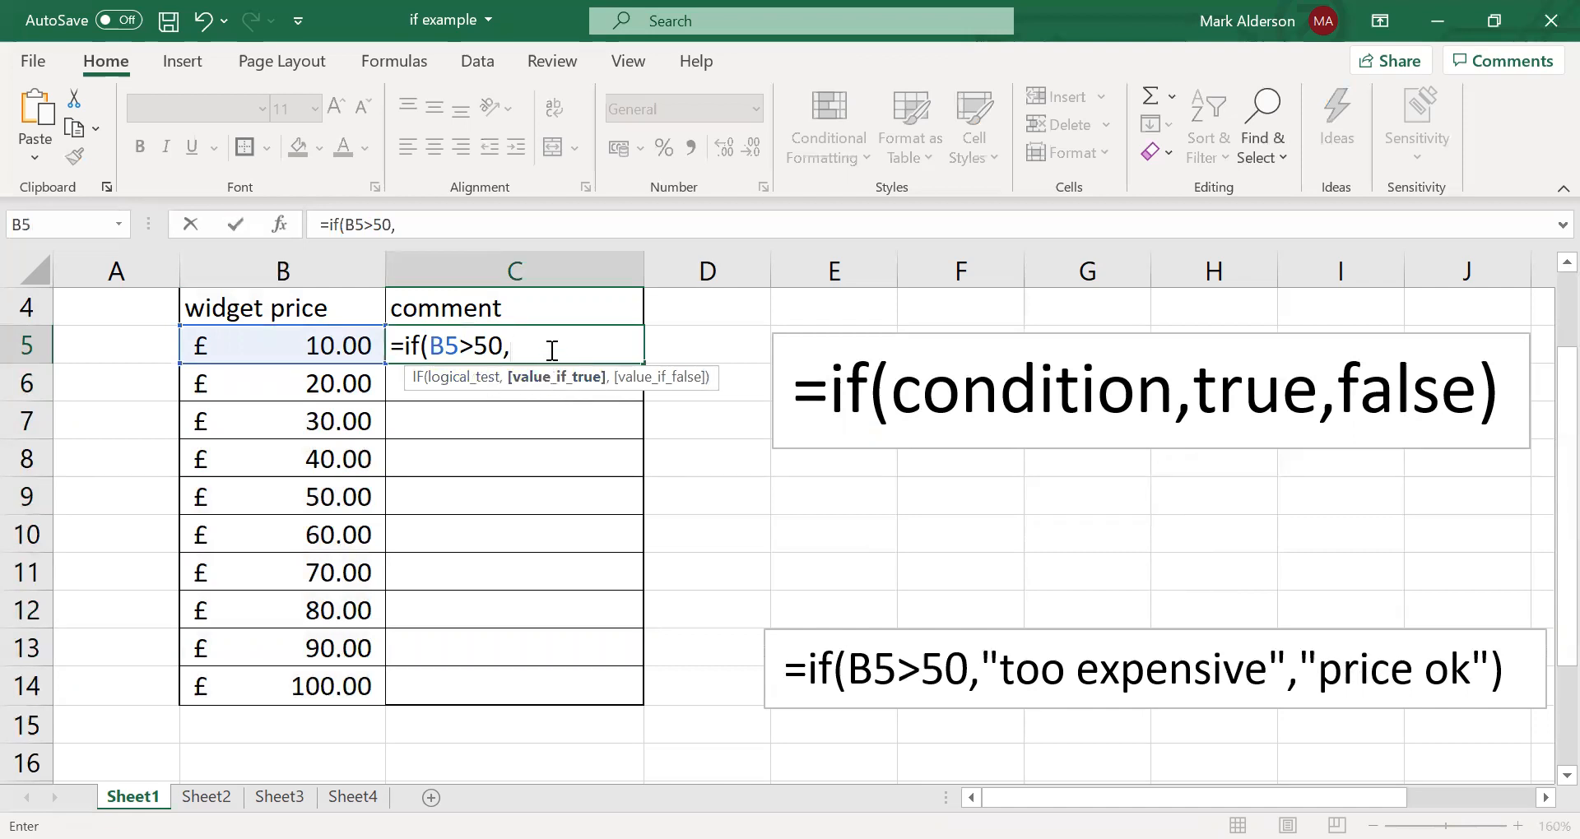
pyautogui.write('"Too Expensive")')
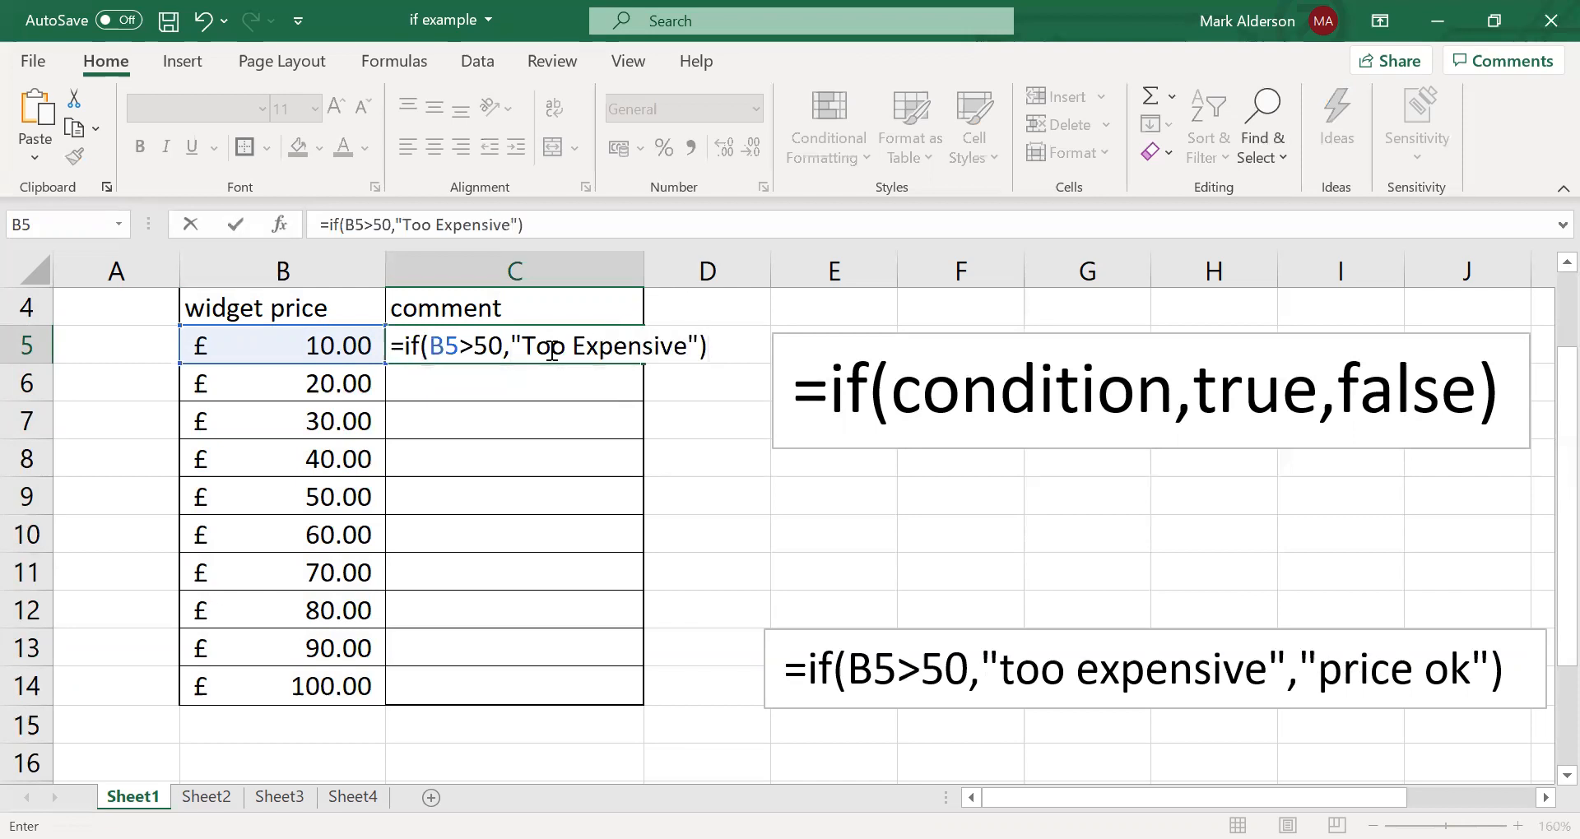
pyautogui.press('BackSpace')
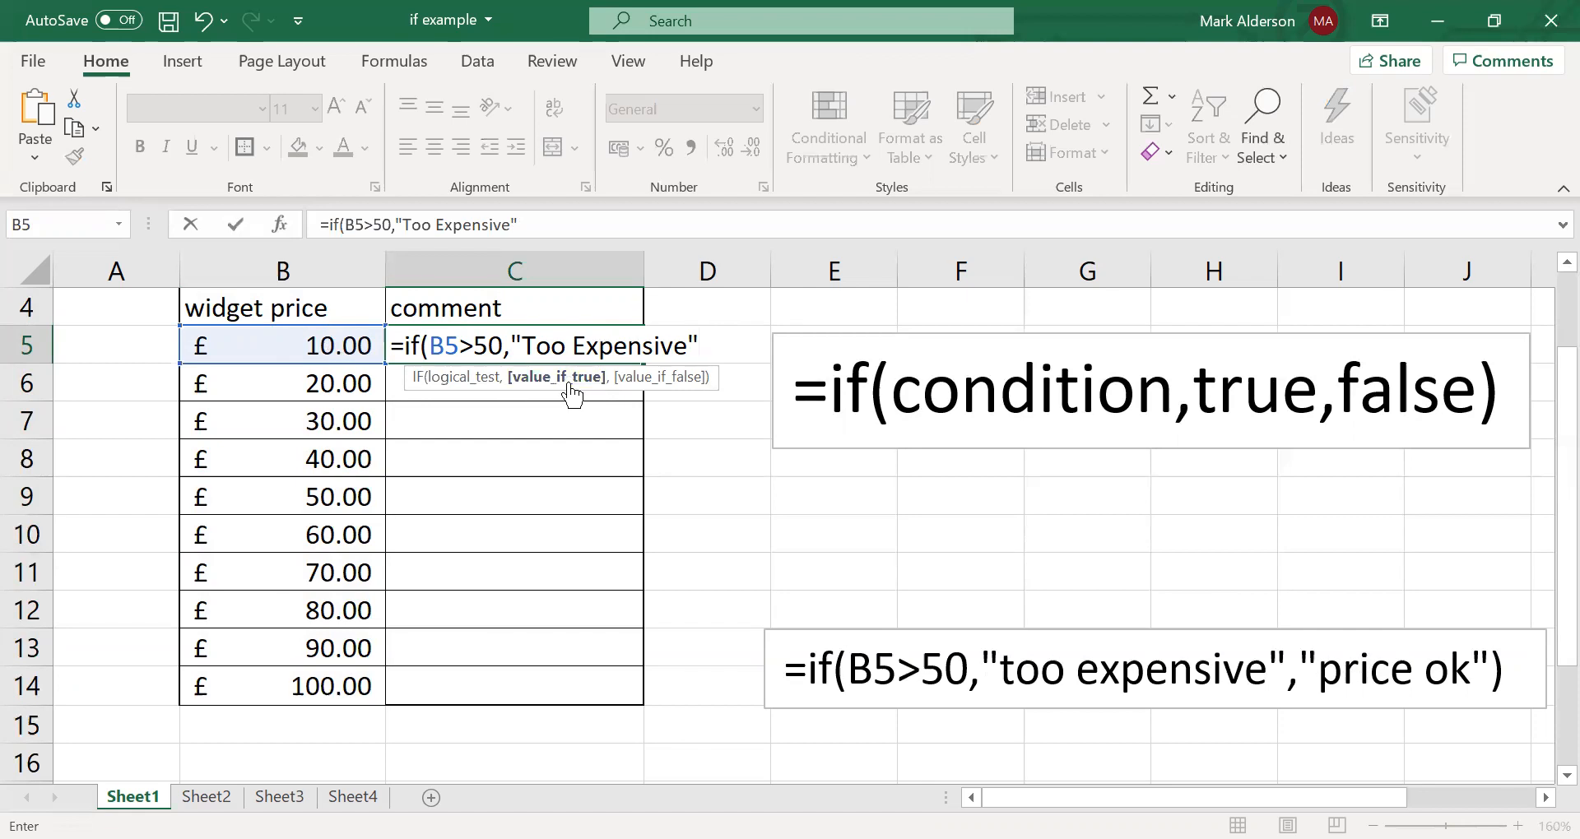
pyautogui.write(',')
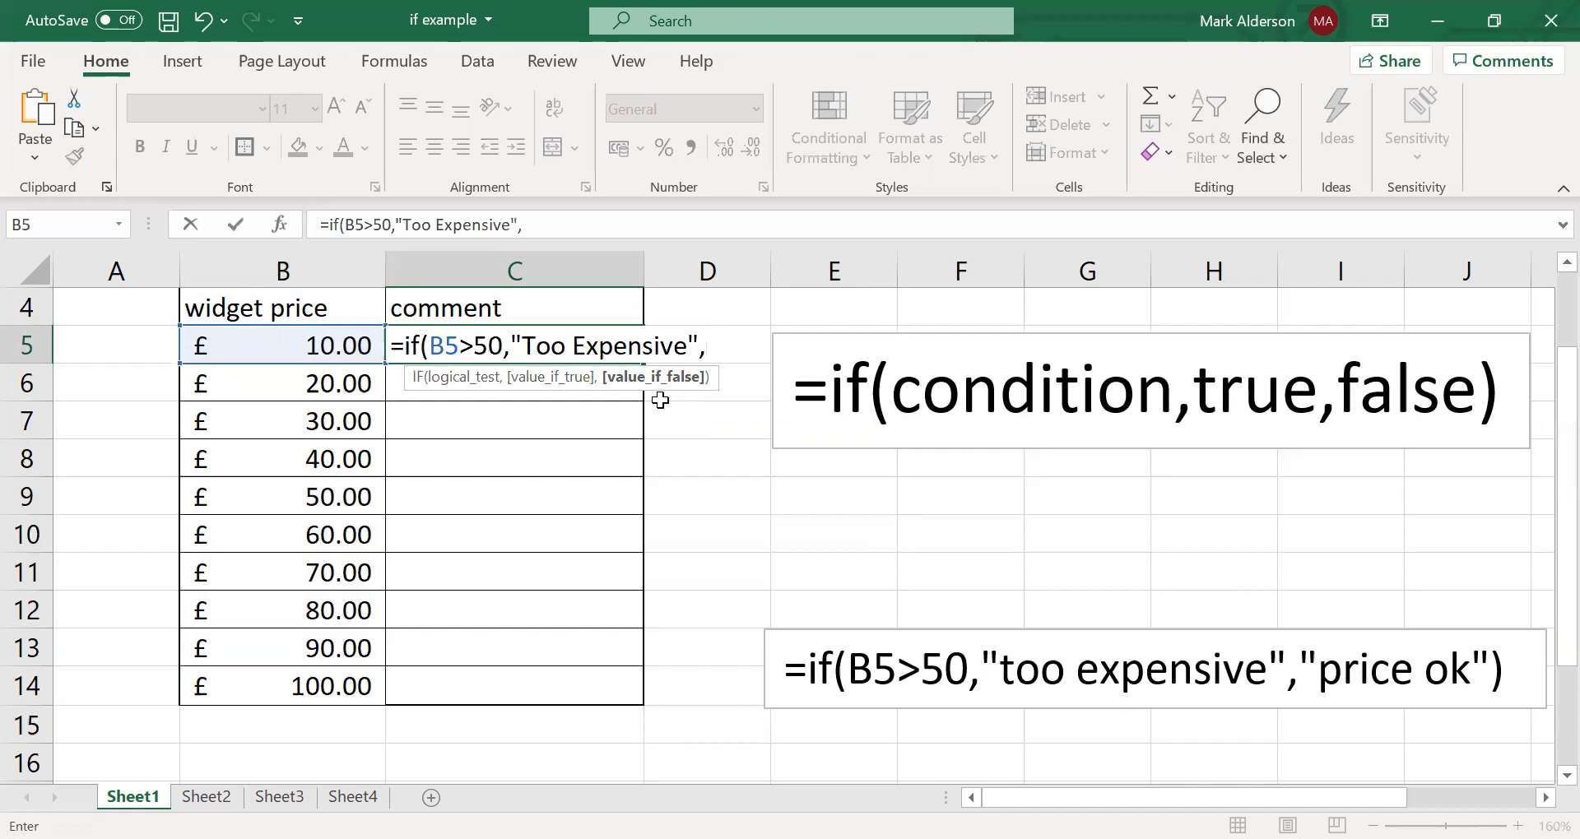
pyautogui.write('"price ok")')
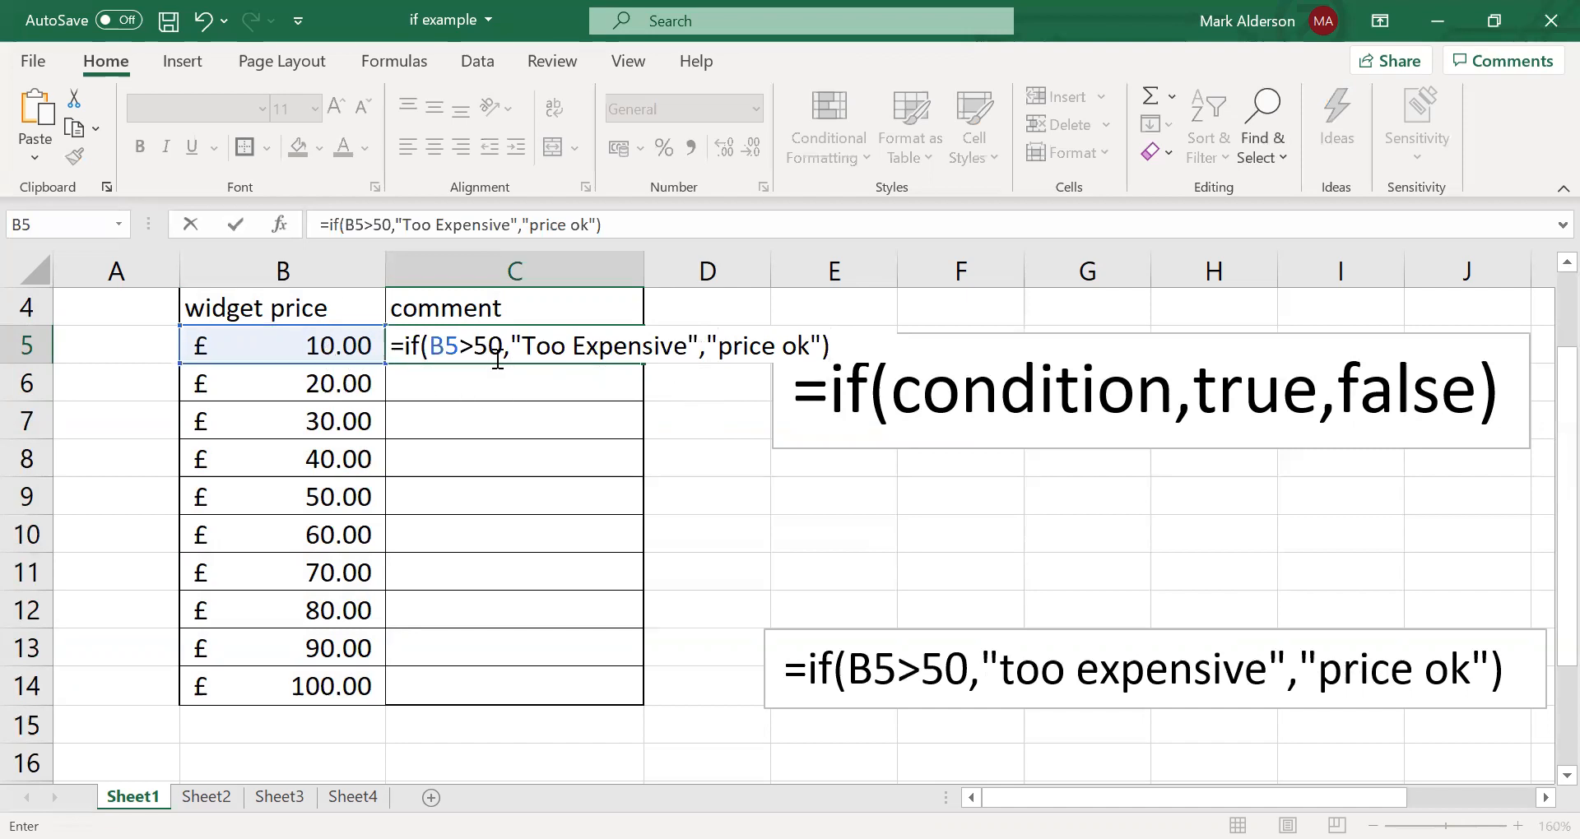
pyautogui.press('Return')
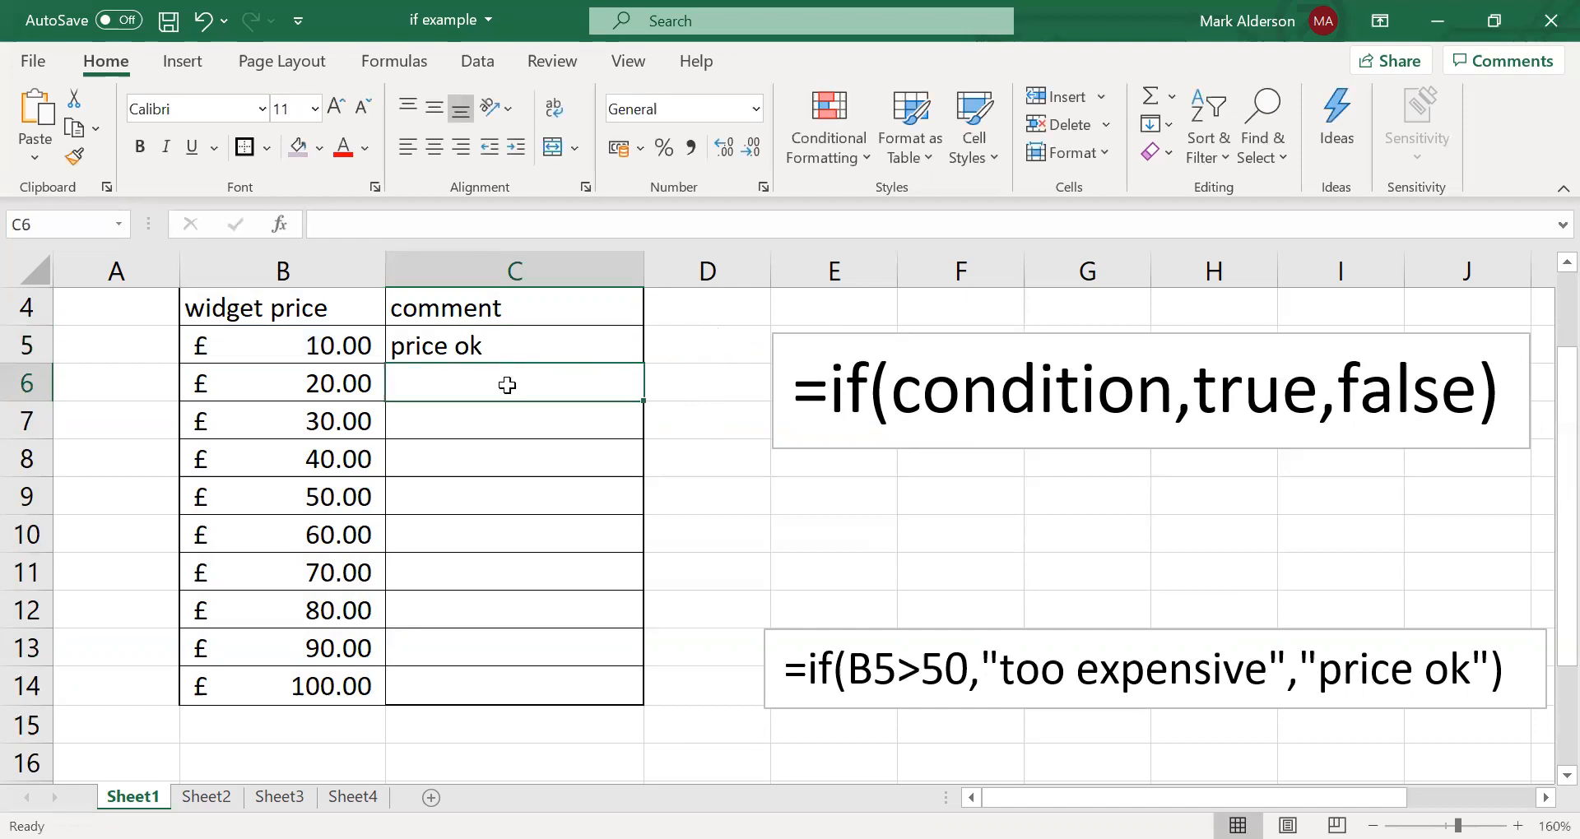
# - Enter the formula =if(B6>50,"too expensive","price ok") in comment cell C6
pyautogui.write('=')
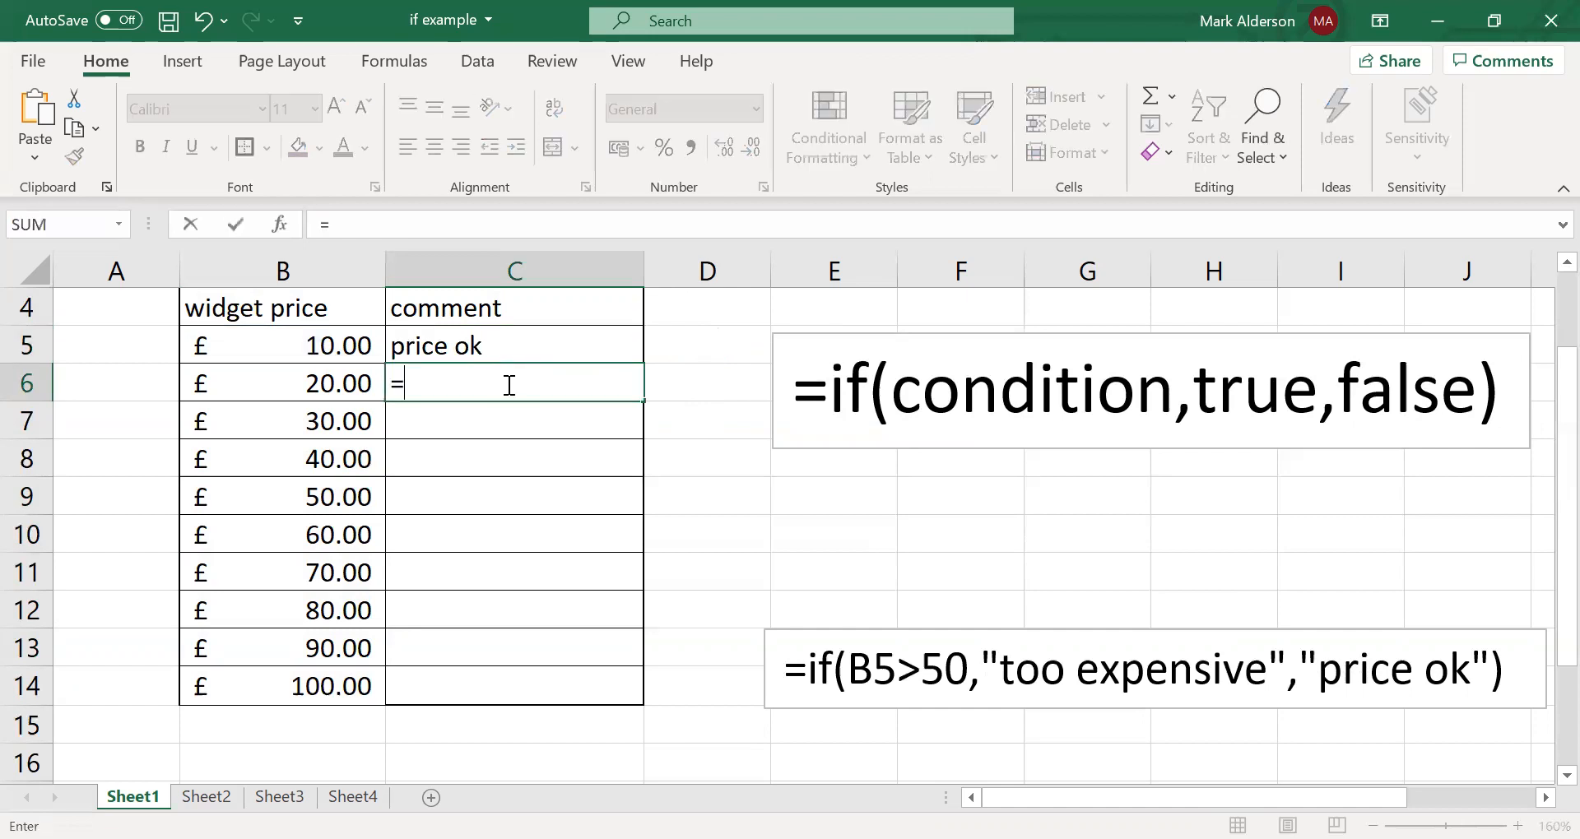
pyautogui.write('if(')
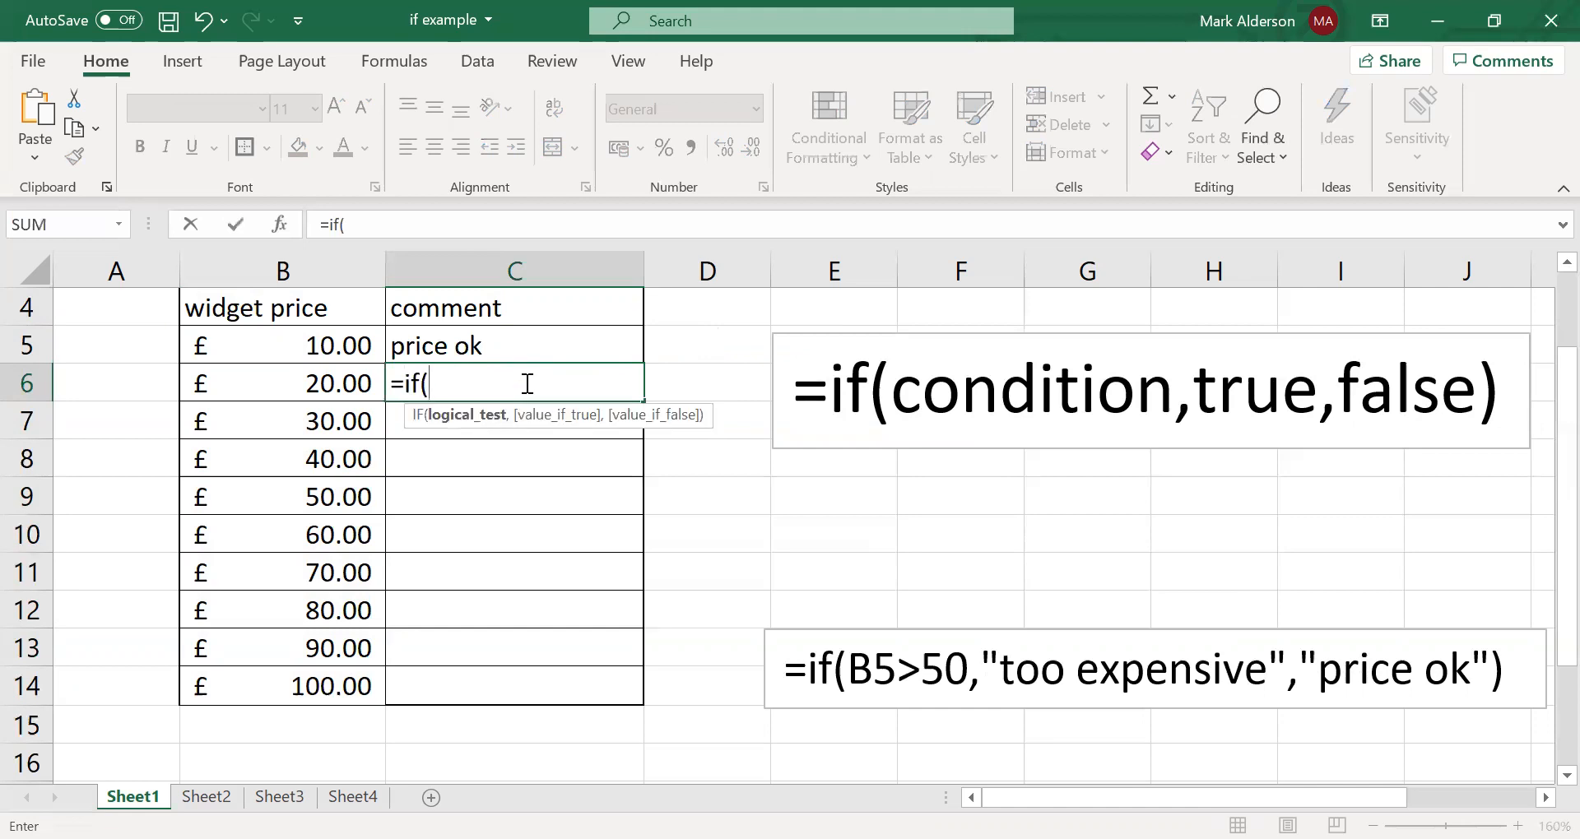
pyautogui.click(321, 383)
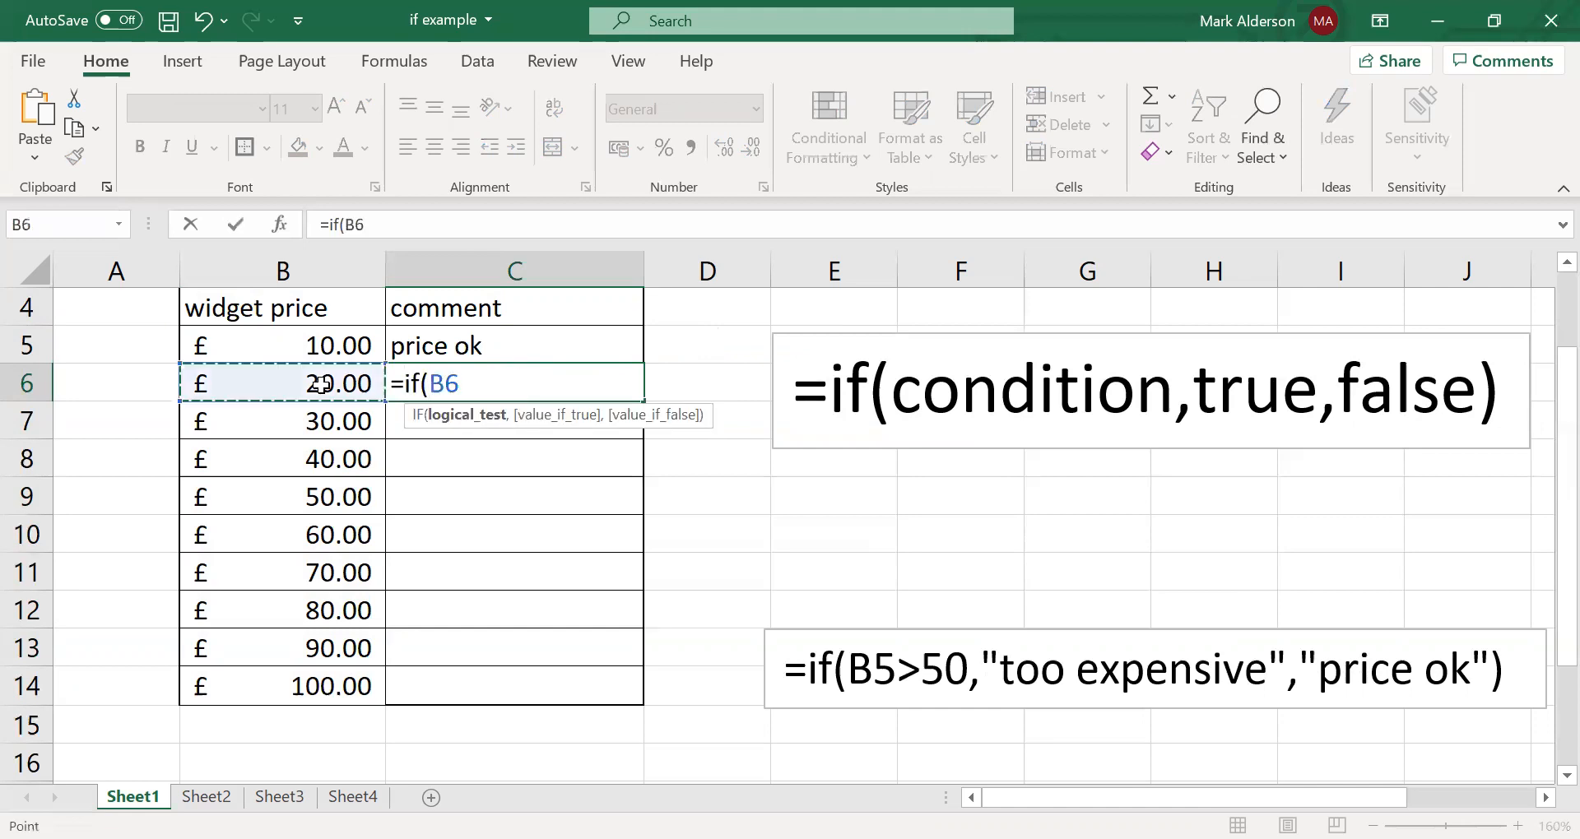
pyautogui.write('>50')
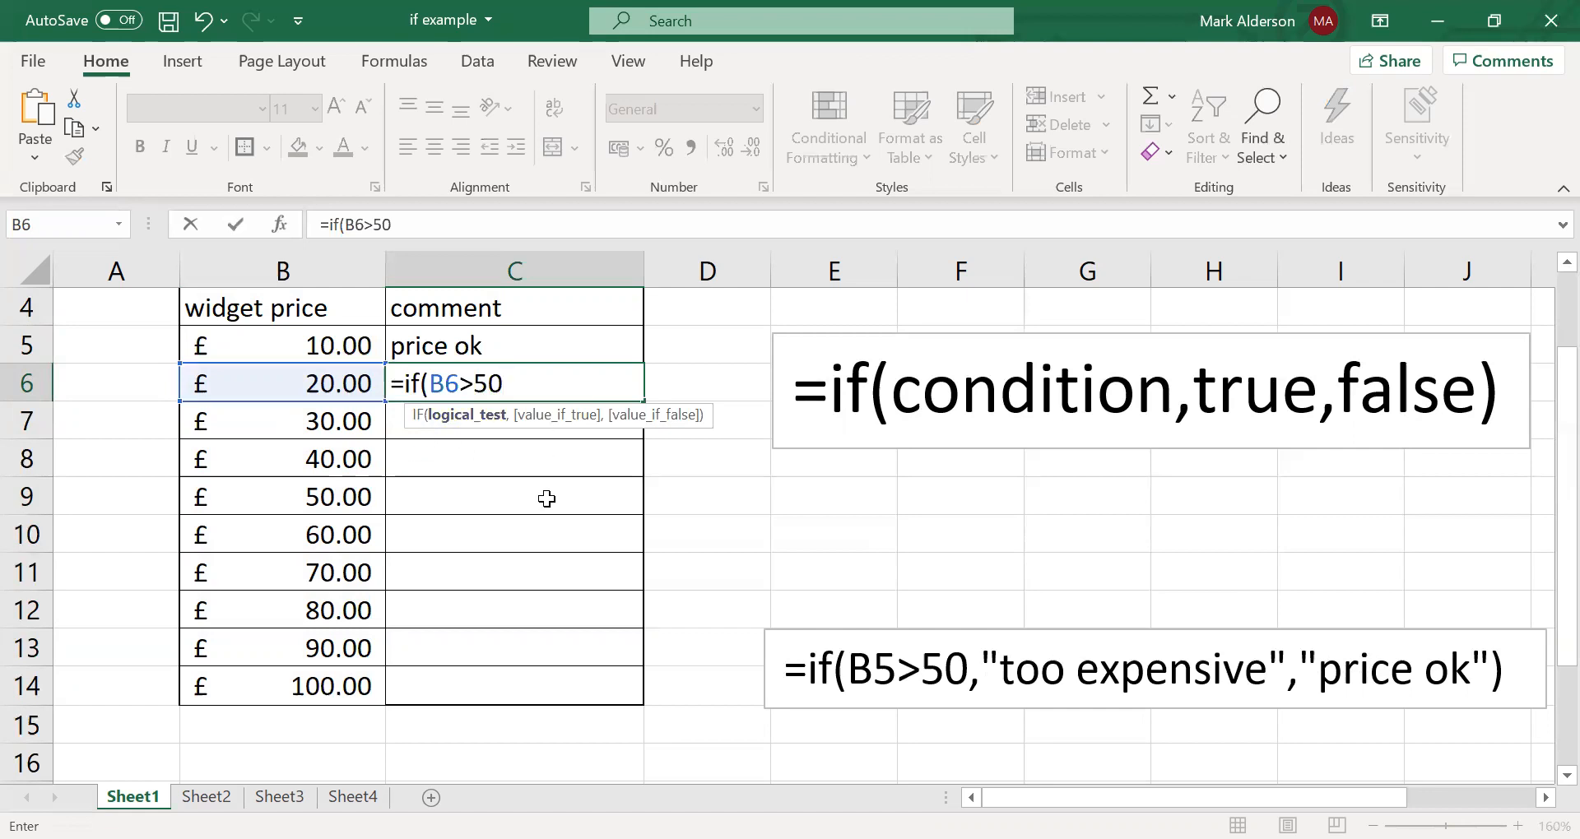
pyautogui.write(',')
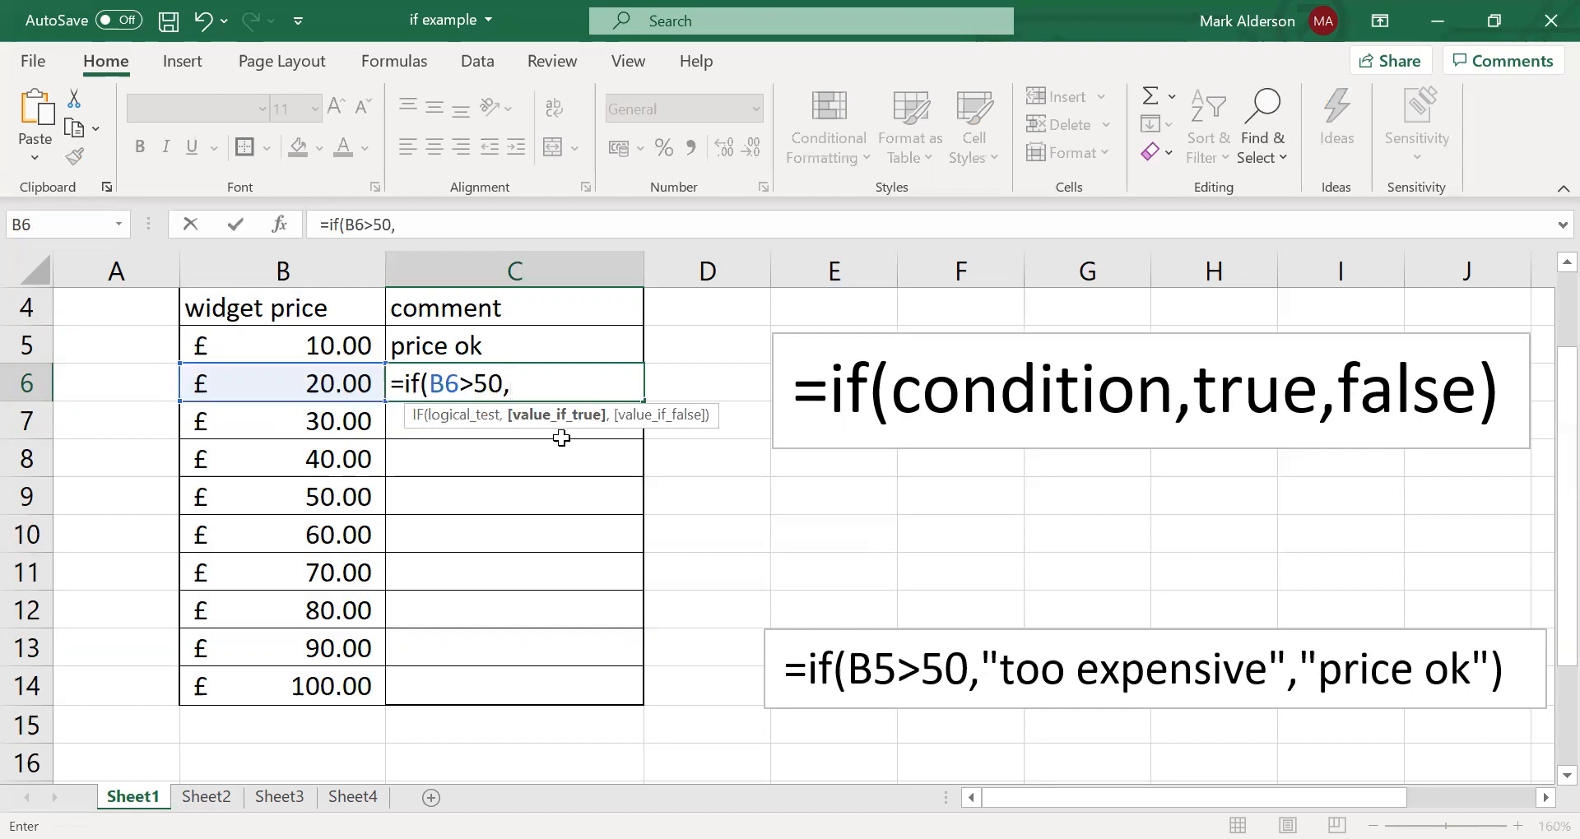
pyautogui.write('"too expensive"')
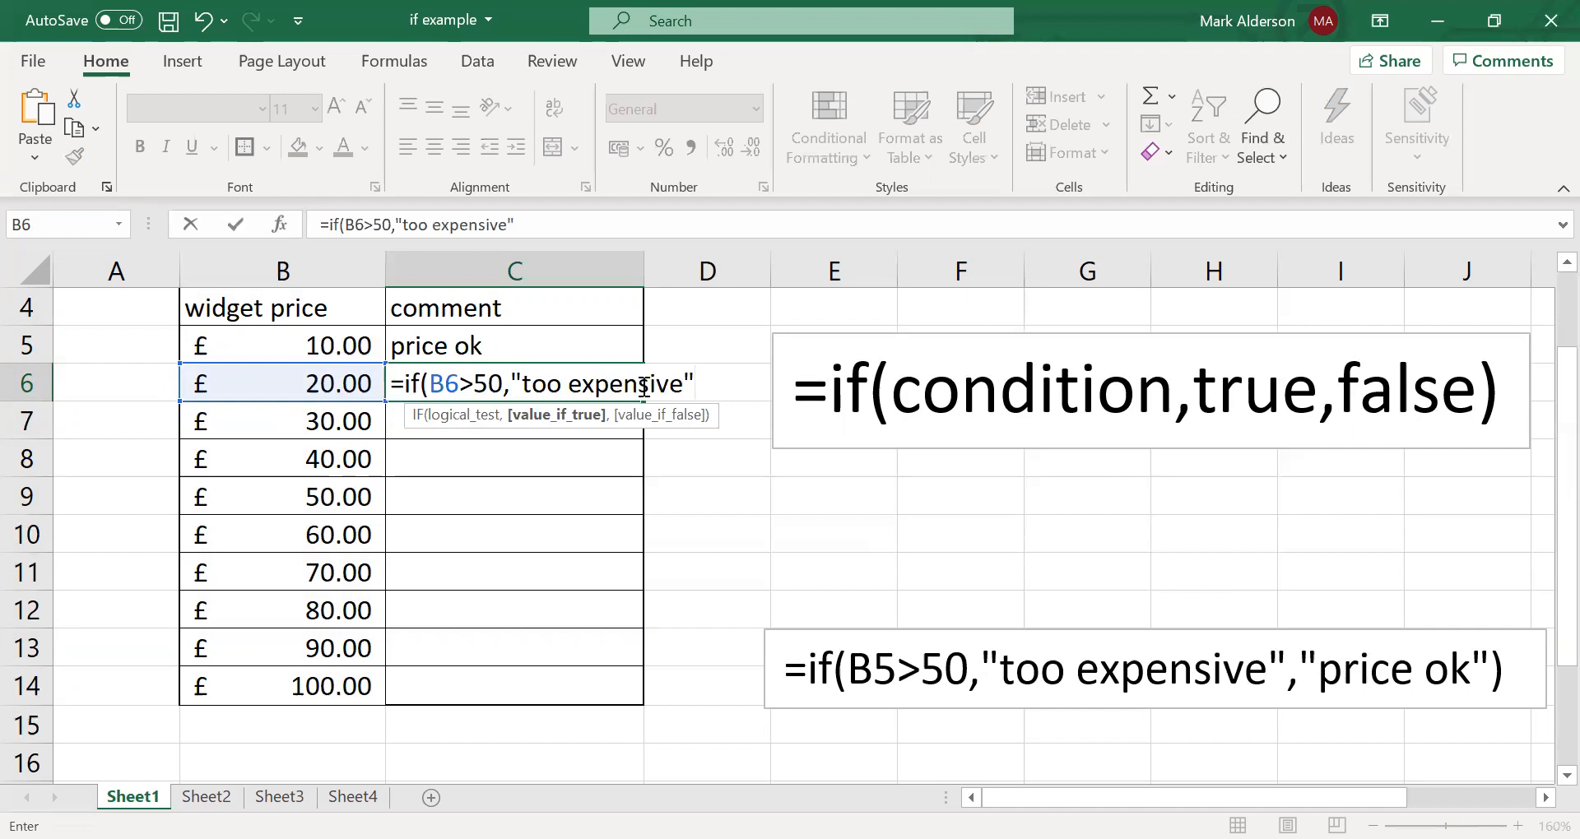
pyautogui.write(',')
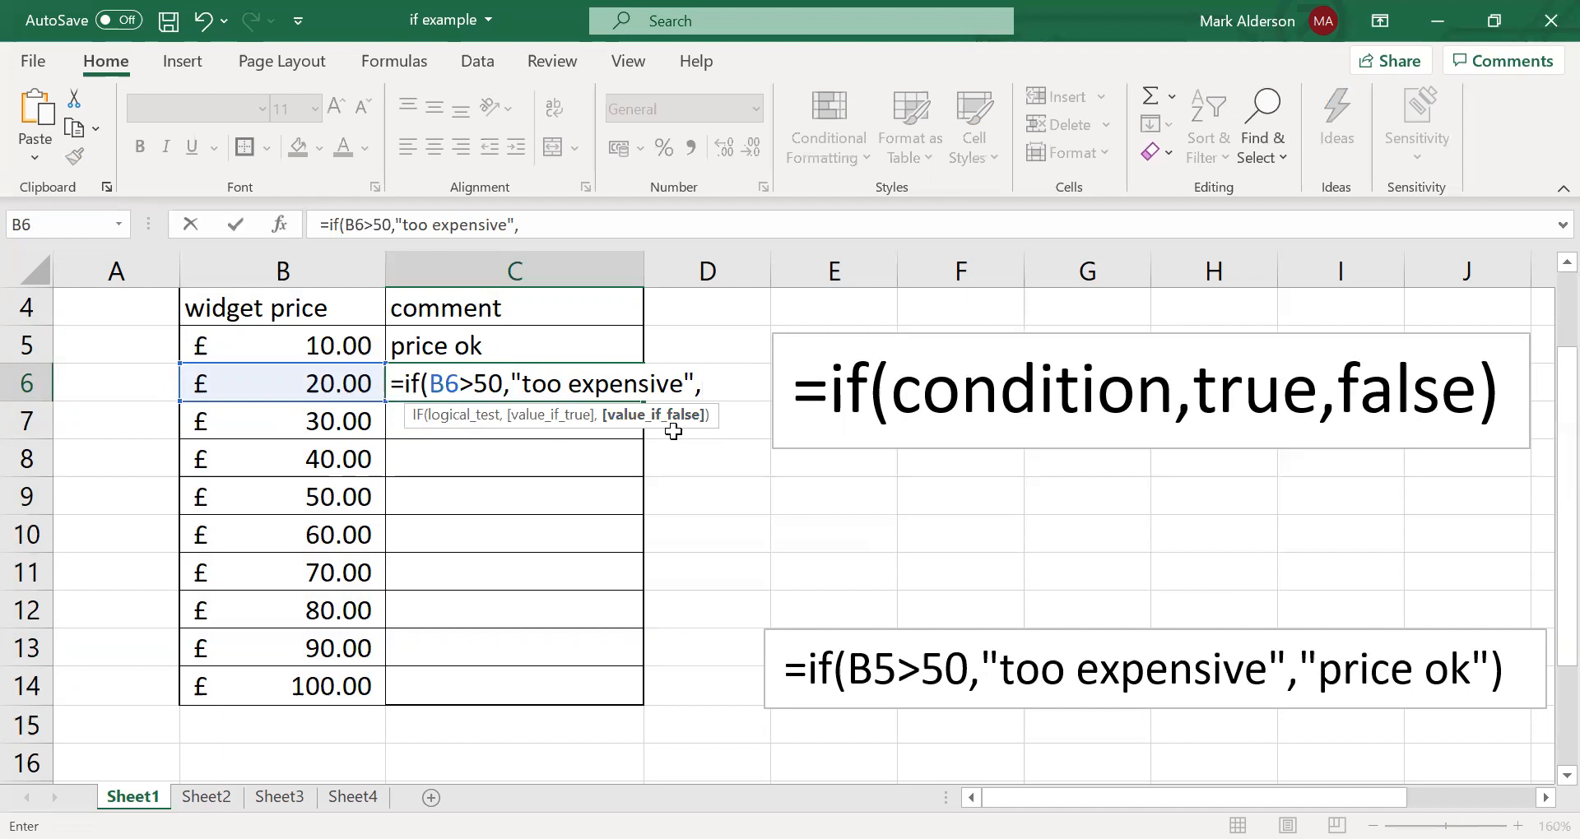
pyautogui.write('"price ok')
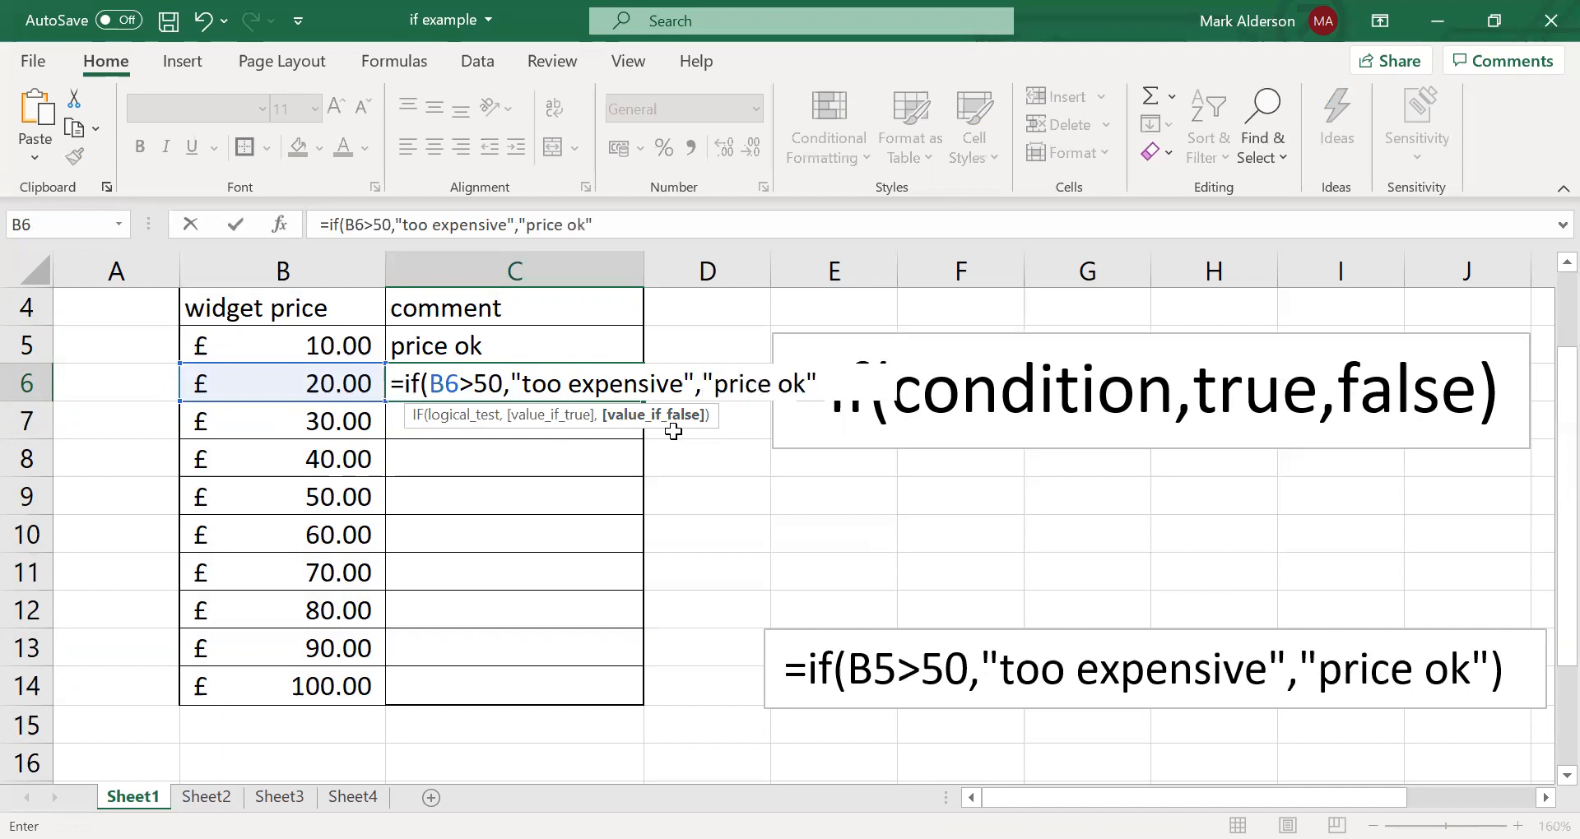
pyautogui.press('Return')
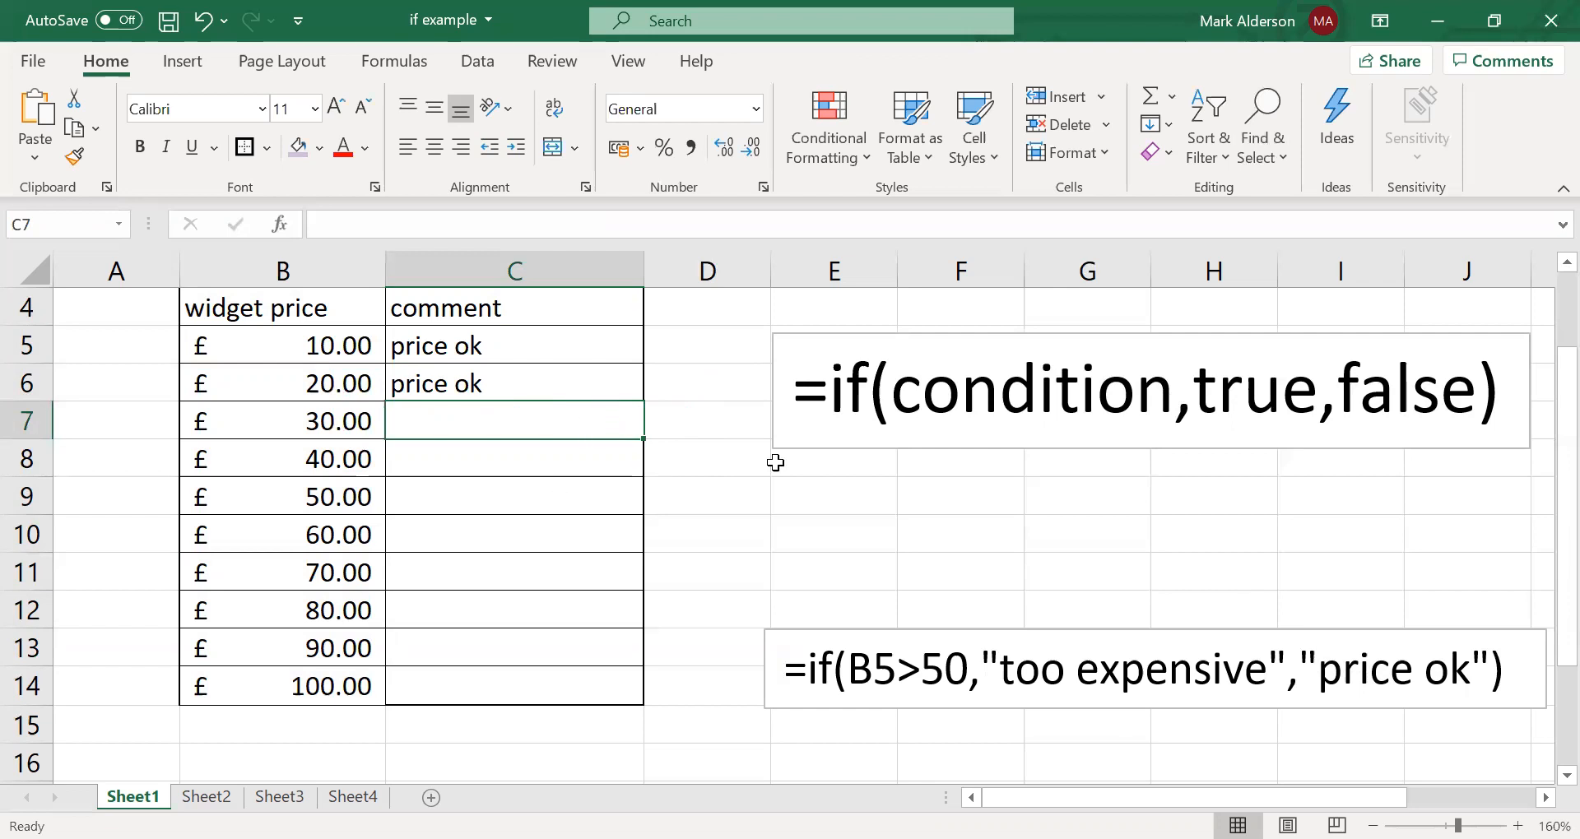
# - Fill the IF formula from C6 down the comment column to C14
pyautogui.moveTo(1514, 671); pyautogui.dragTo(788, 696)
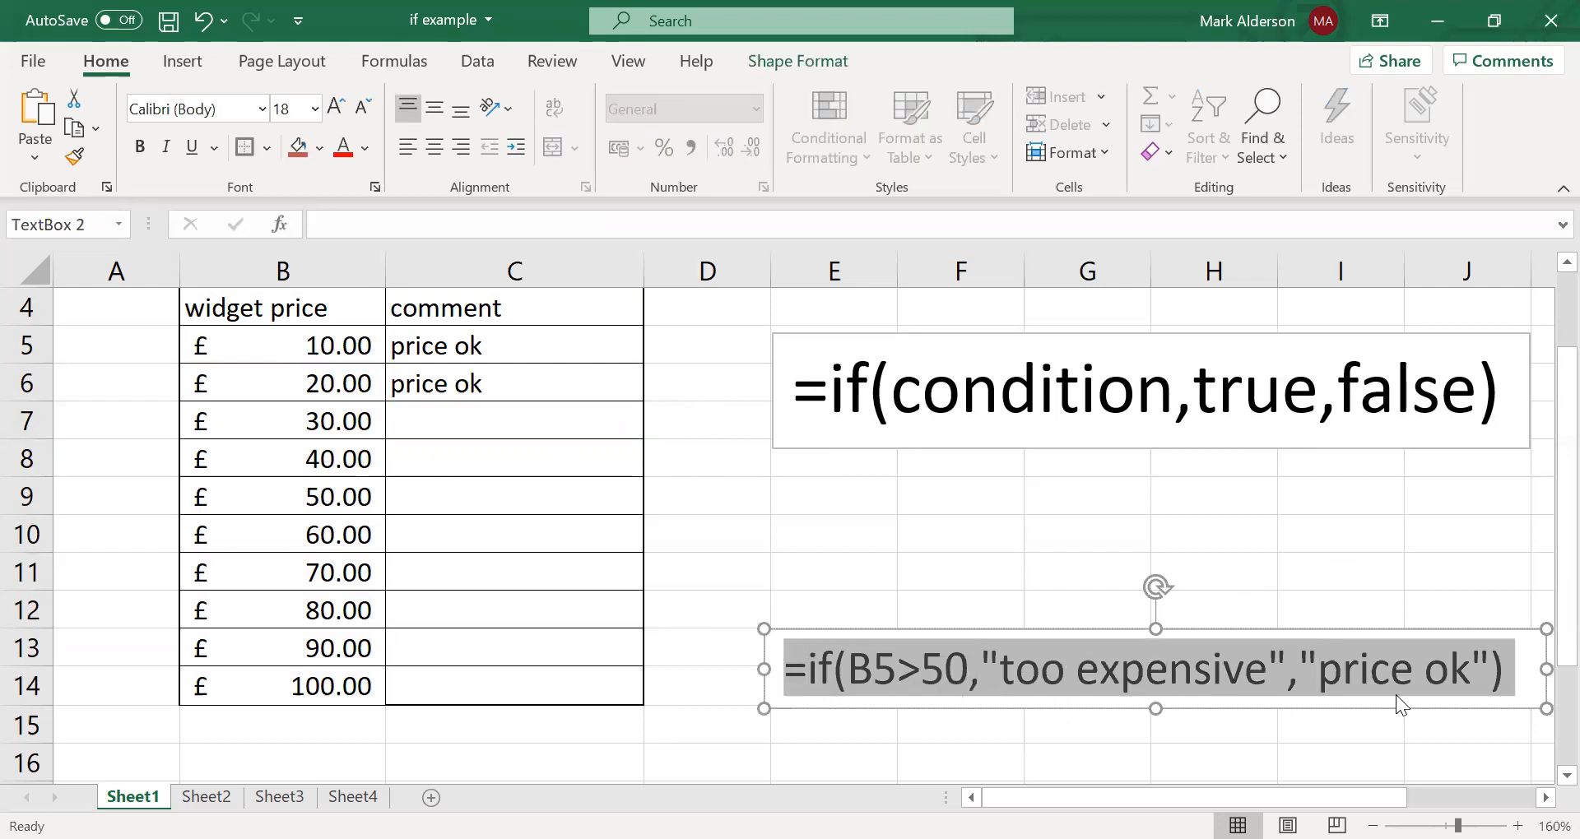
pyautogui.click(1321, 528)
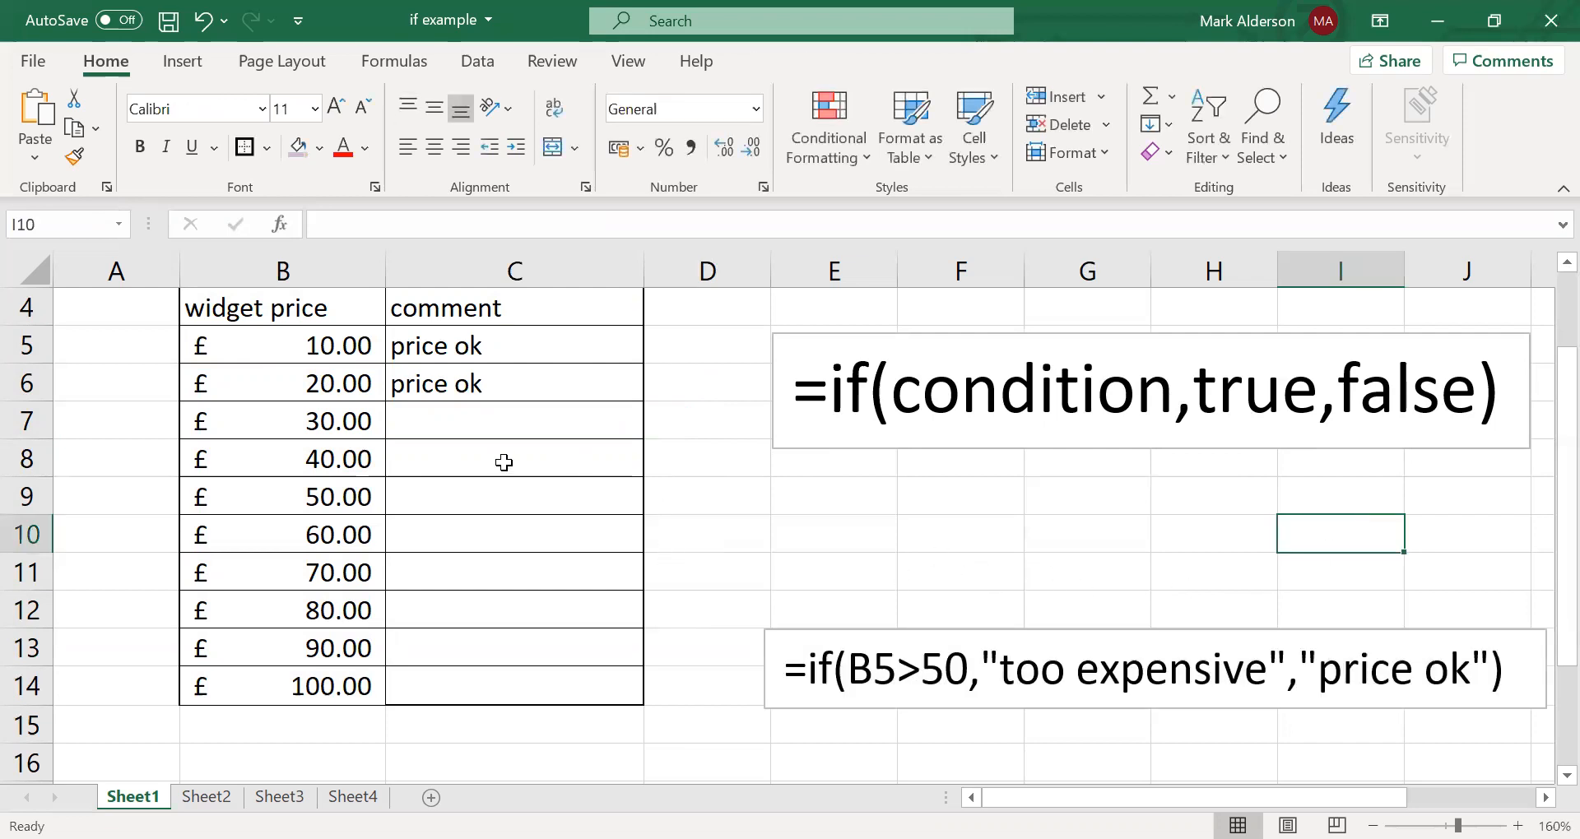
pyautogui.click(540, 393)
pyautogui.moveTo(643, 407); pyautogui.dragTo(619, 689)
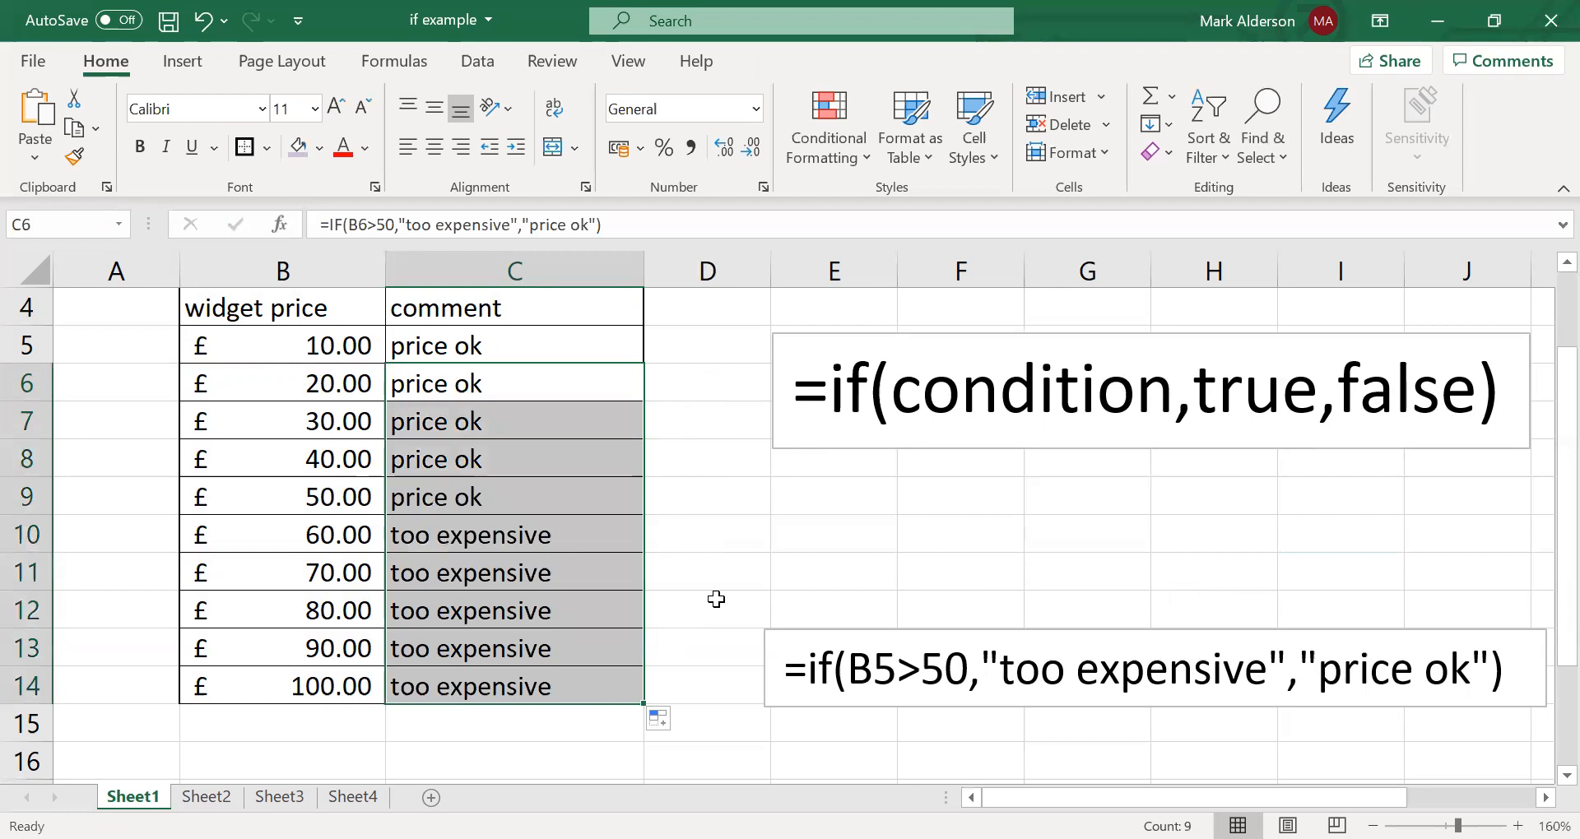
# - Examine the copied IF formulas and comments in column C against the >50 condition of the example formula
pyautogui.click(550, 467)
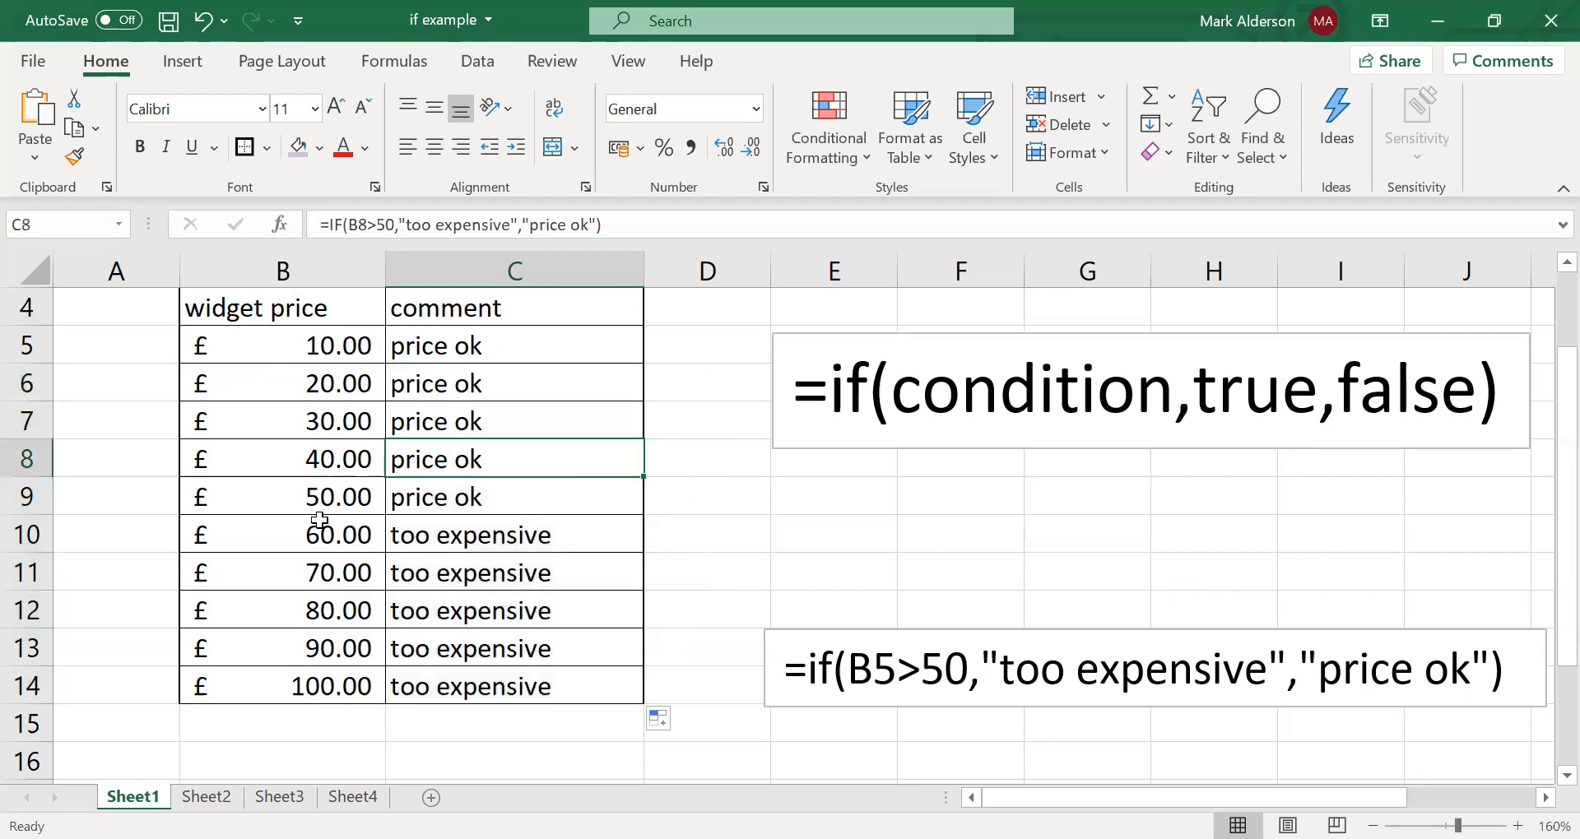
pyautogui.click(493, 543)
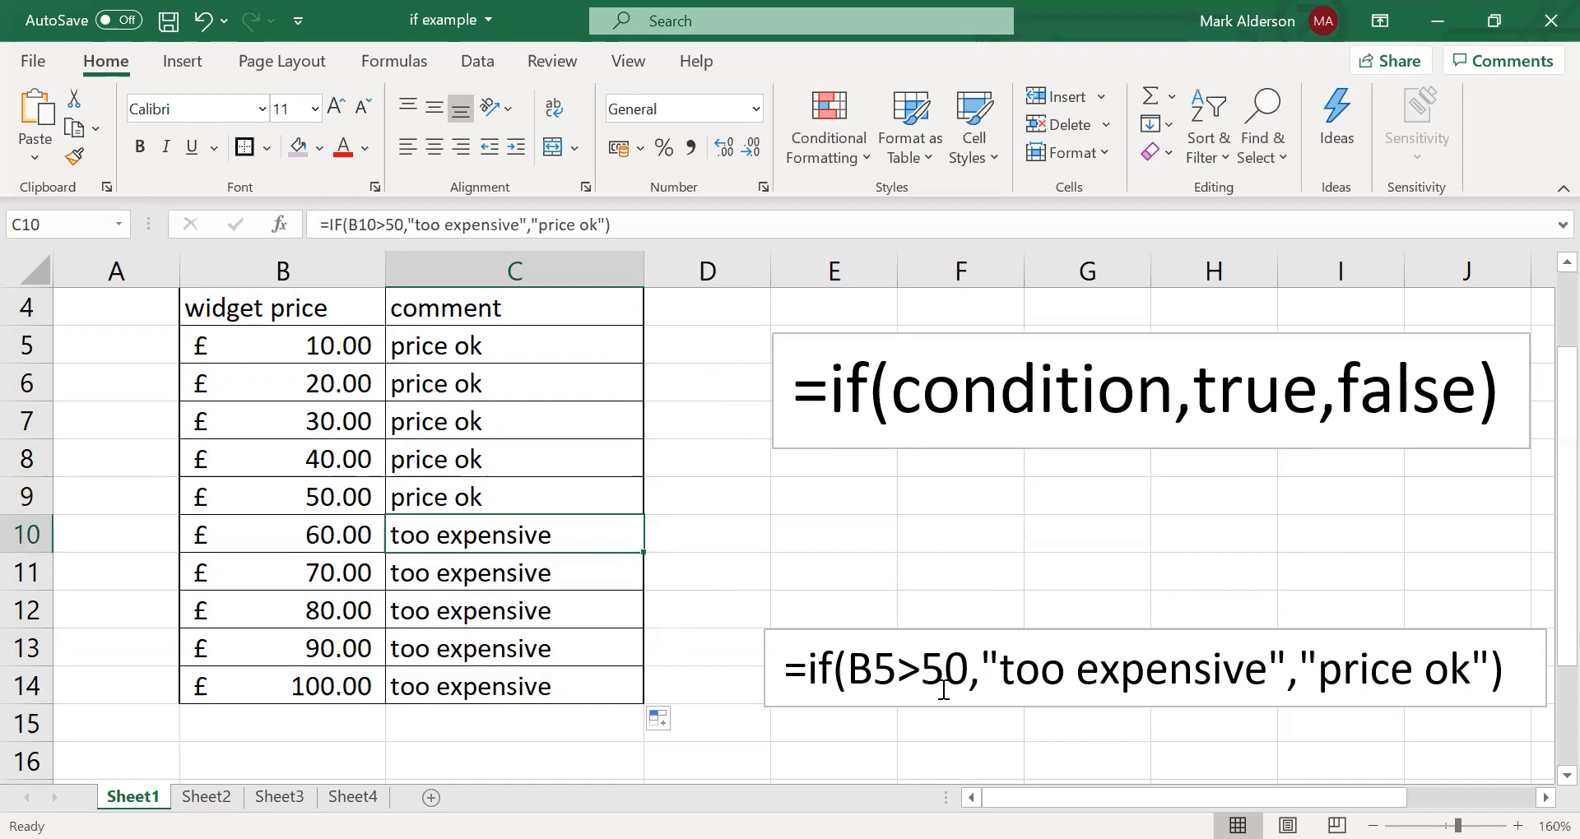
pyautogui.click(969, 673)
pyautogui.moveTo(969, 673); pyautogui.dragTo(896, 675)
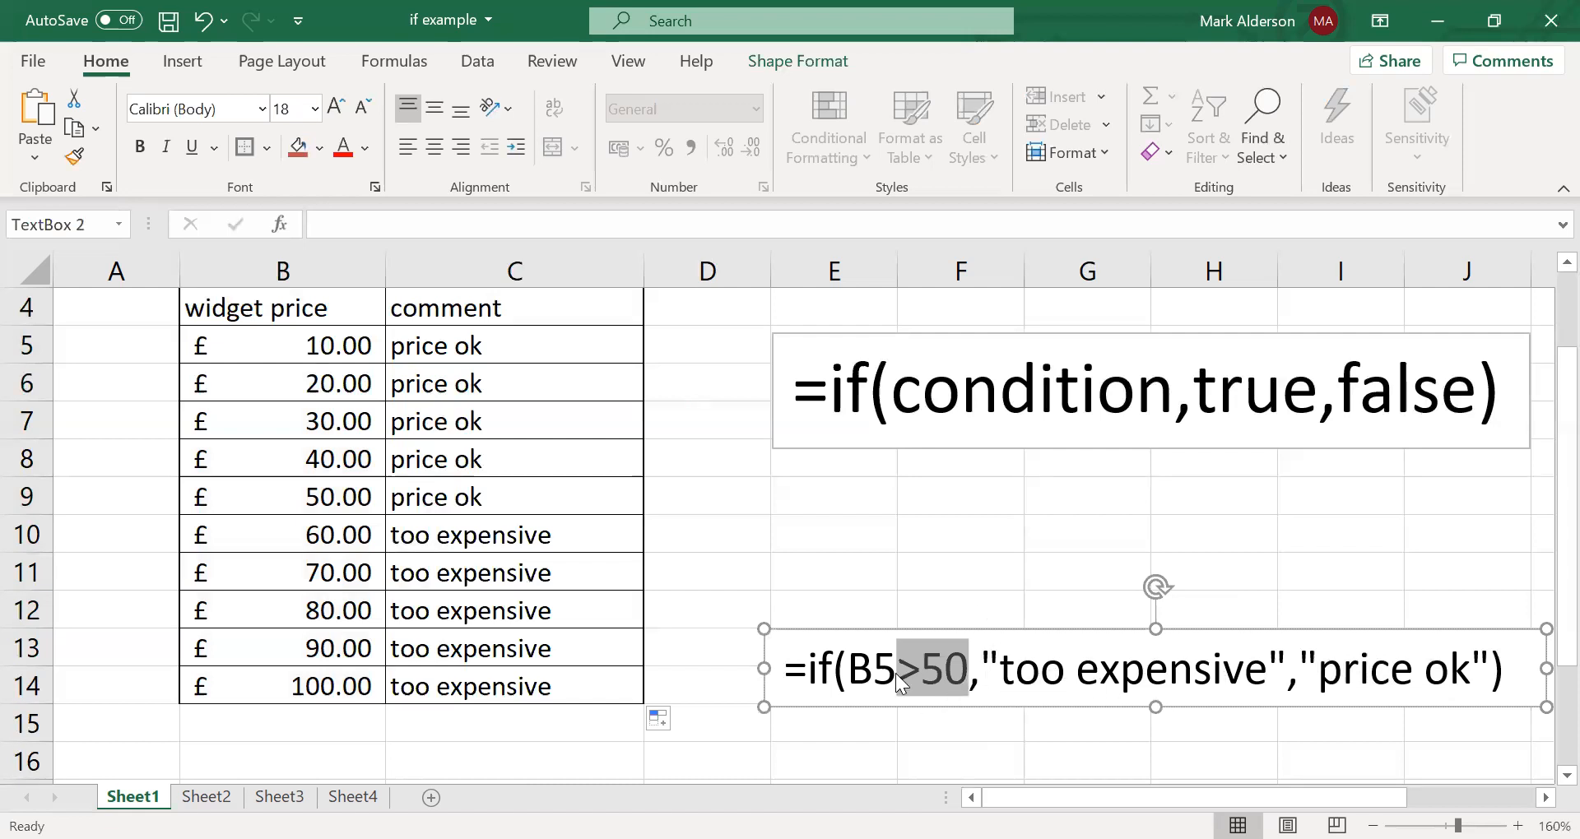
pyautogui.click(491, 535)
pyautogui.click(489, 576)
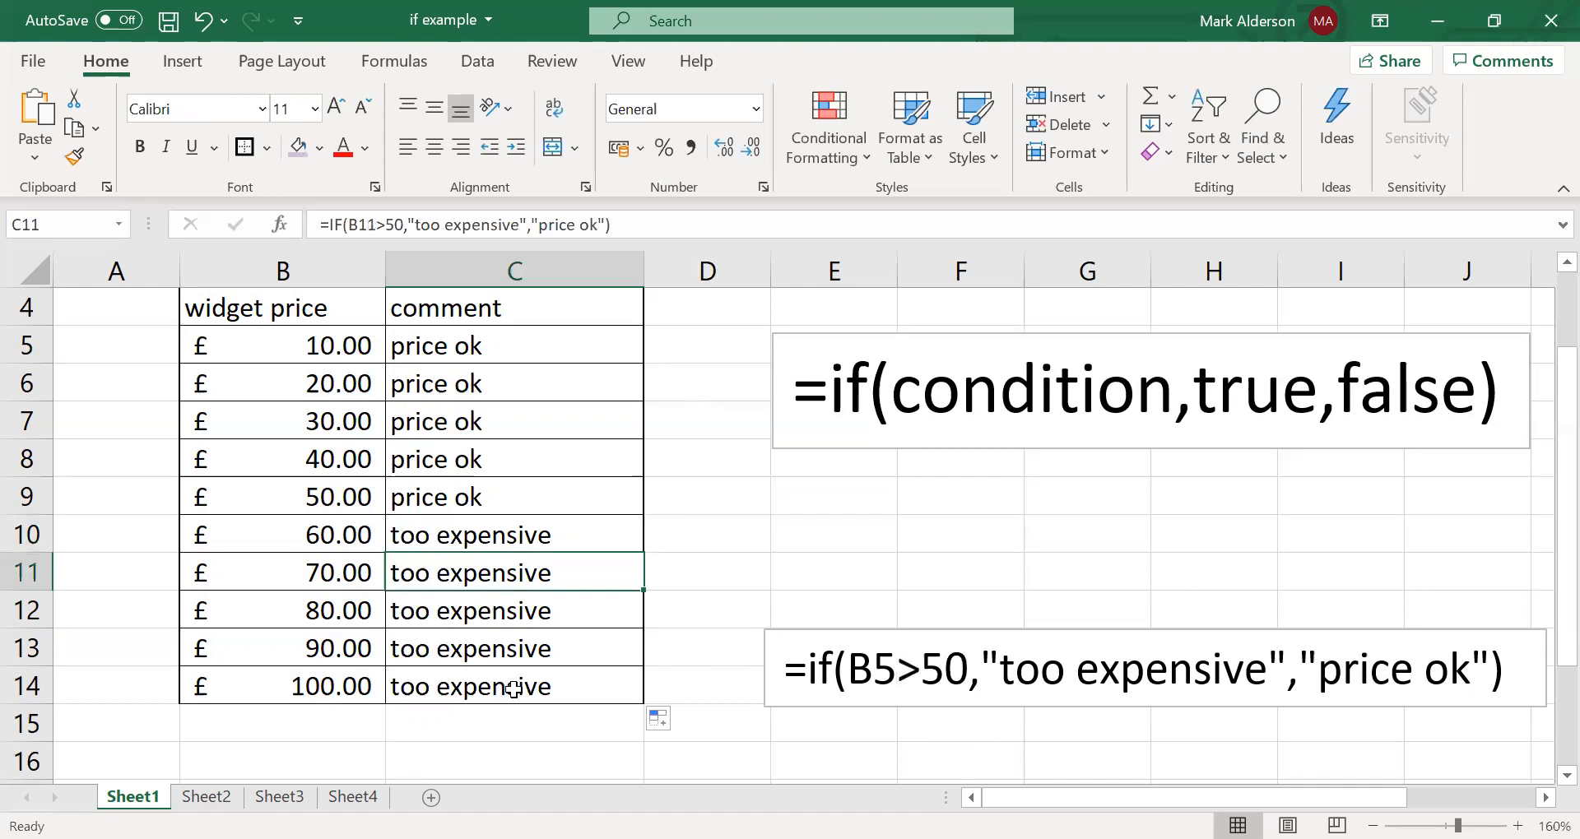
pyautogui.click(510, 686)
pyautogui.click(527, 613)
pyautogui.scroll(1, 557, 576)
pyautogui.scroll(-1, 557, 576)
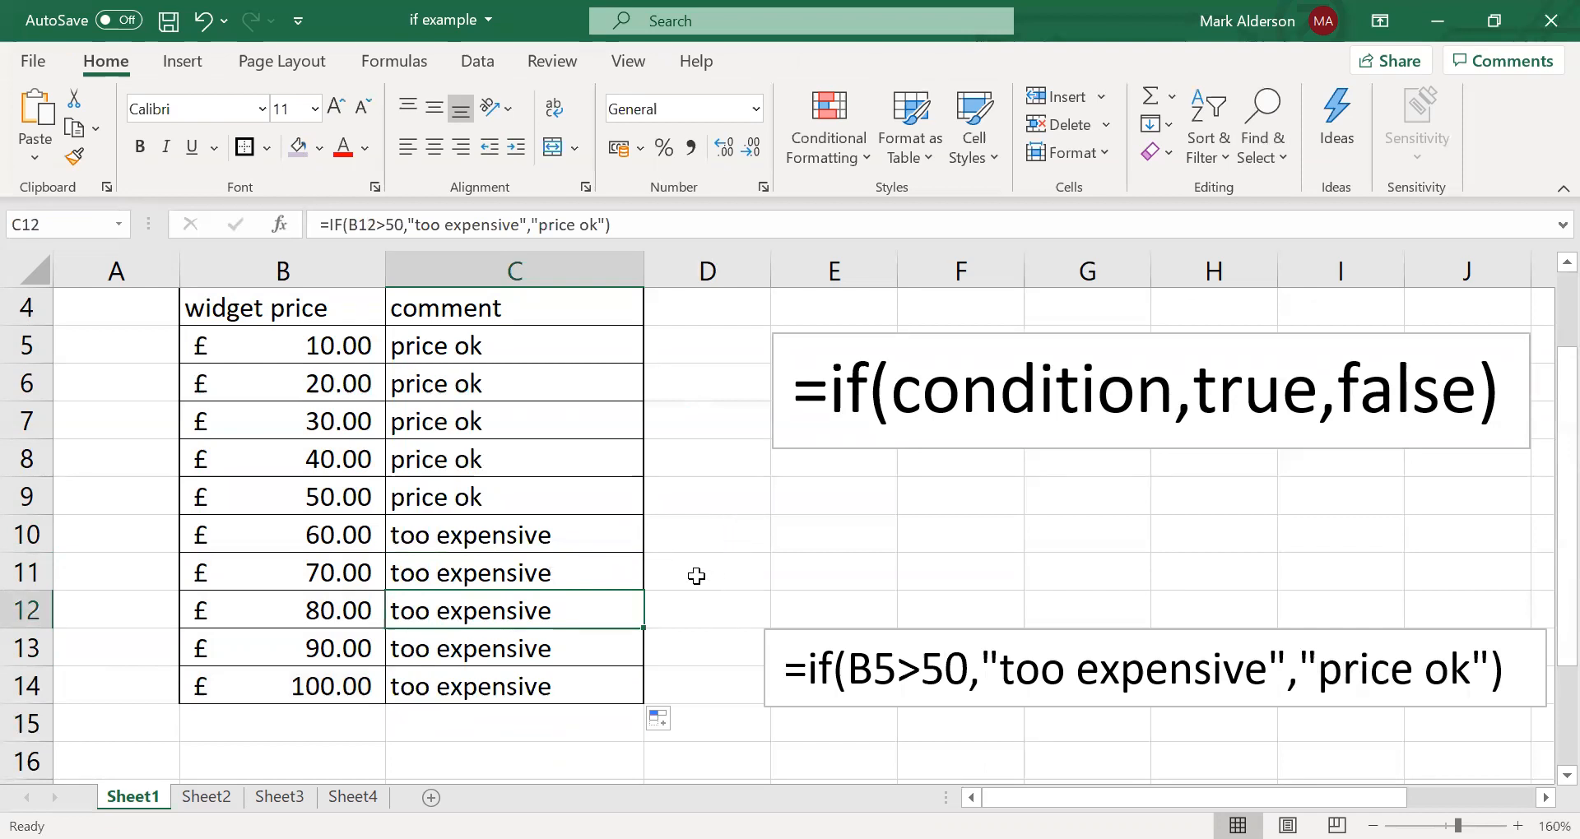
# - Compare the 50.00 price row on Sheet1 with the >= operator and the 100.00 price row on Sheet2
pyautogui.click(207, 796)
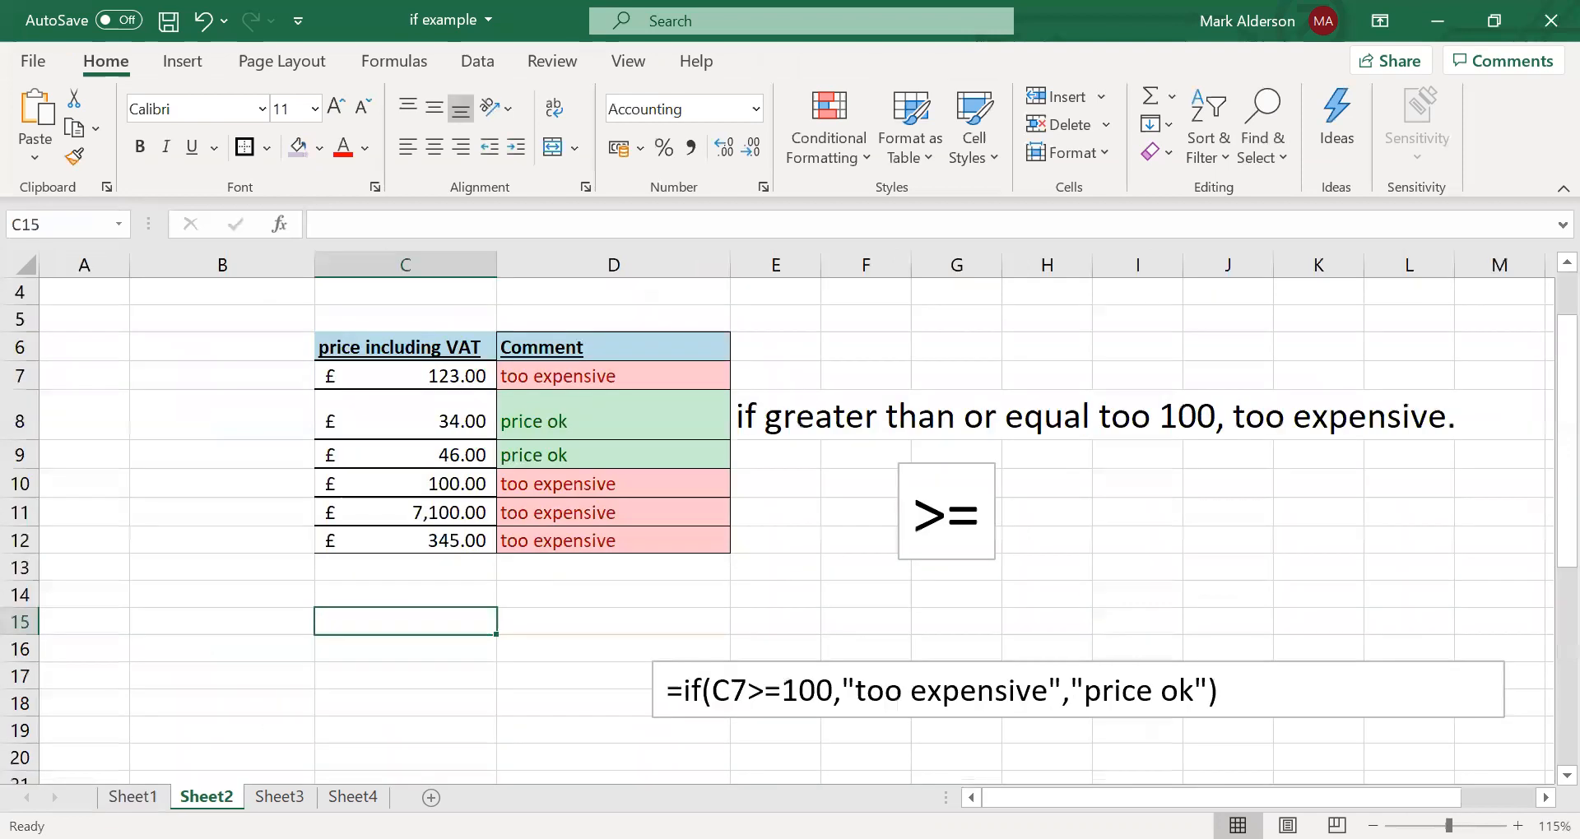
pyautogui.click(610, 642)
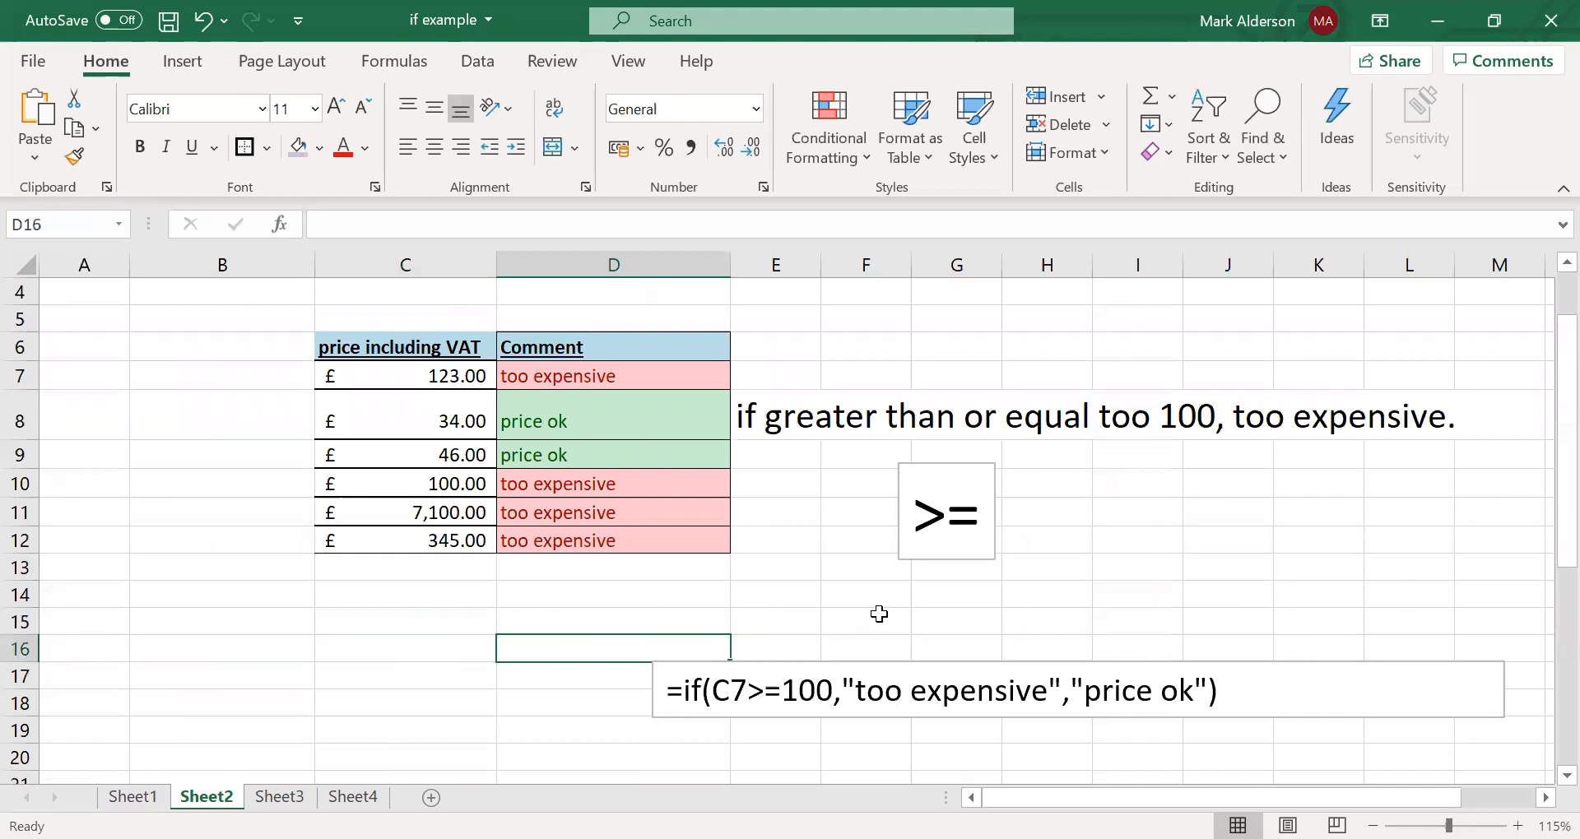
pyautogui.click(132, 796)
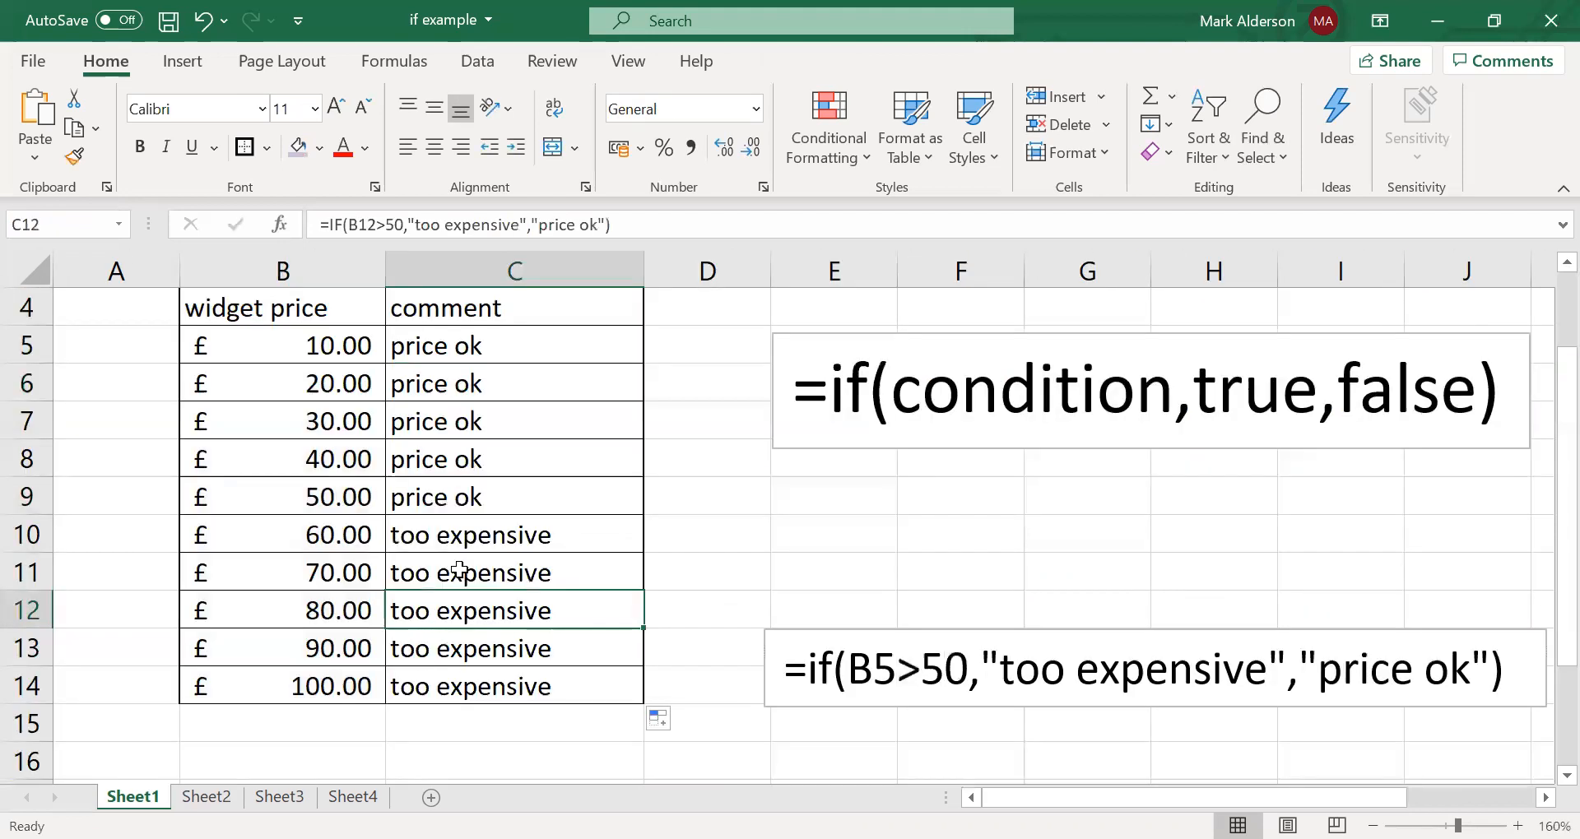
pyautogui.click(361, 502)
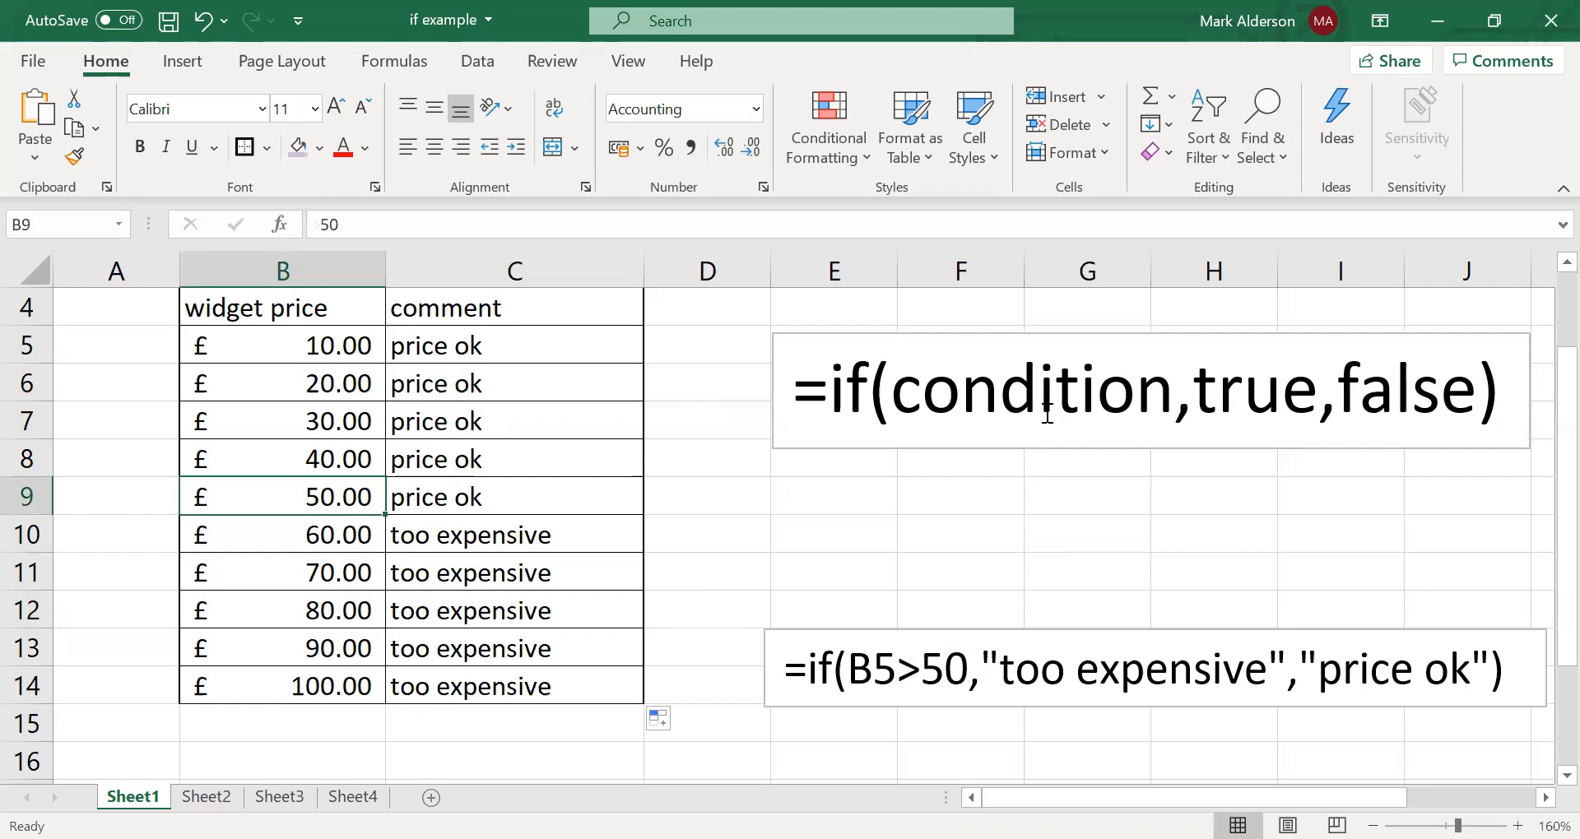
pyautogui.click(205, 796)
pyautogui.moveTo(912, 520); pyautogui.dragTo(966, 520)
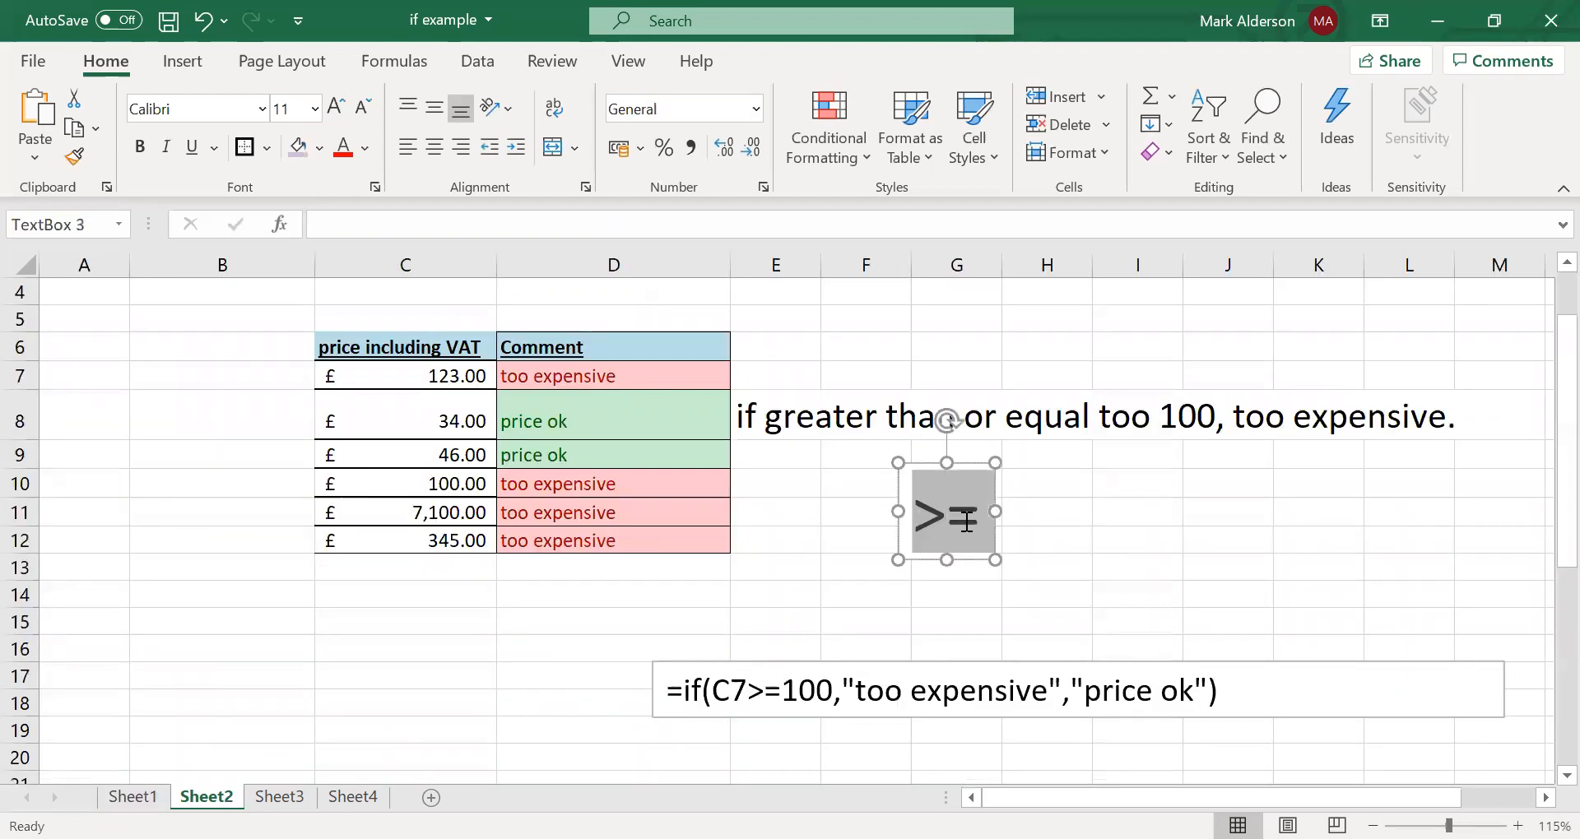
pyautogui.click(1147, 585)
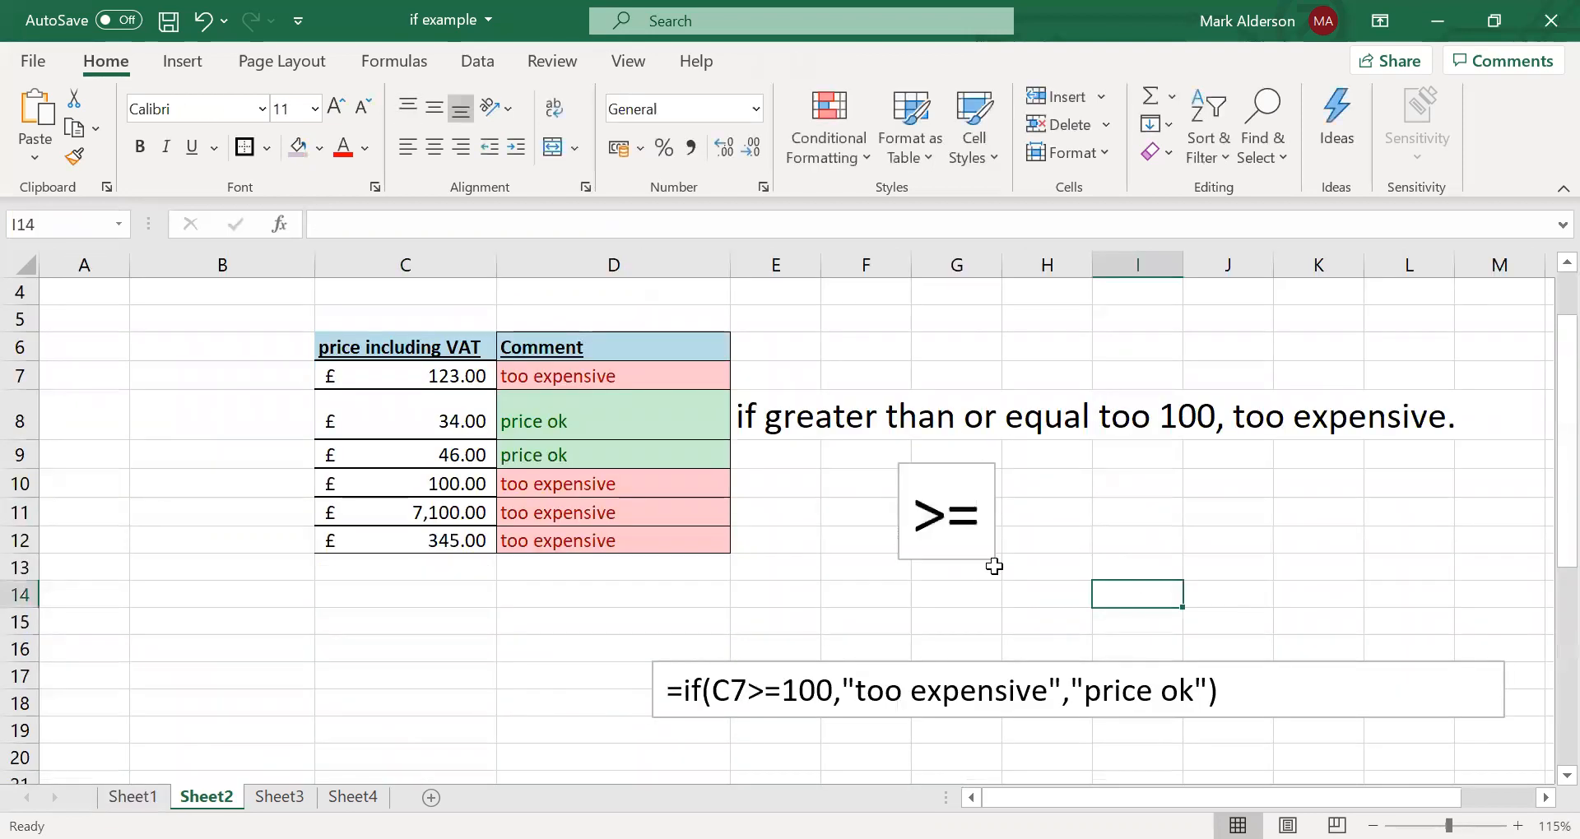
pyautogui.click(482, 486)
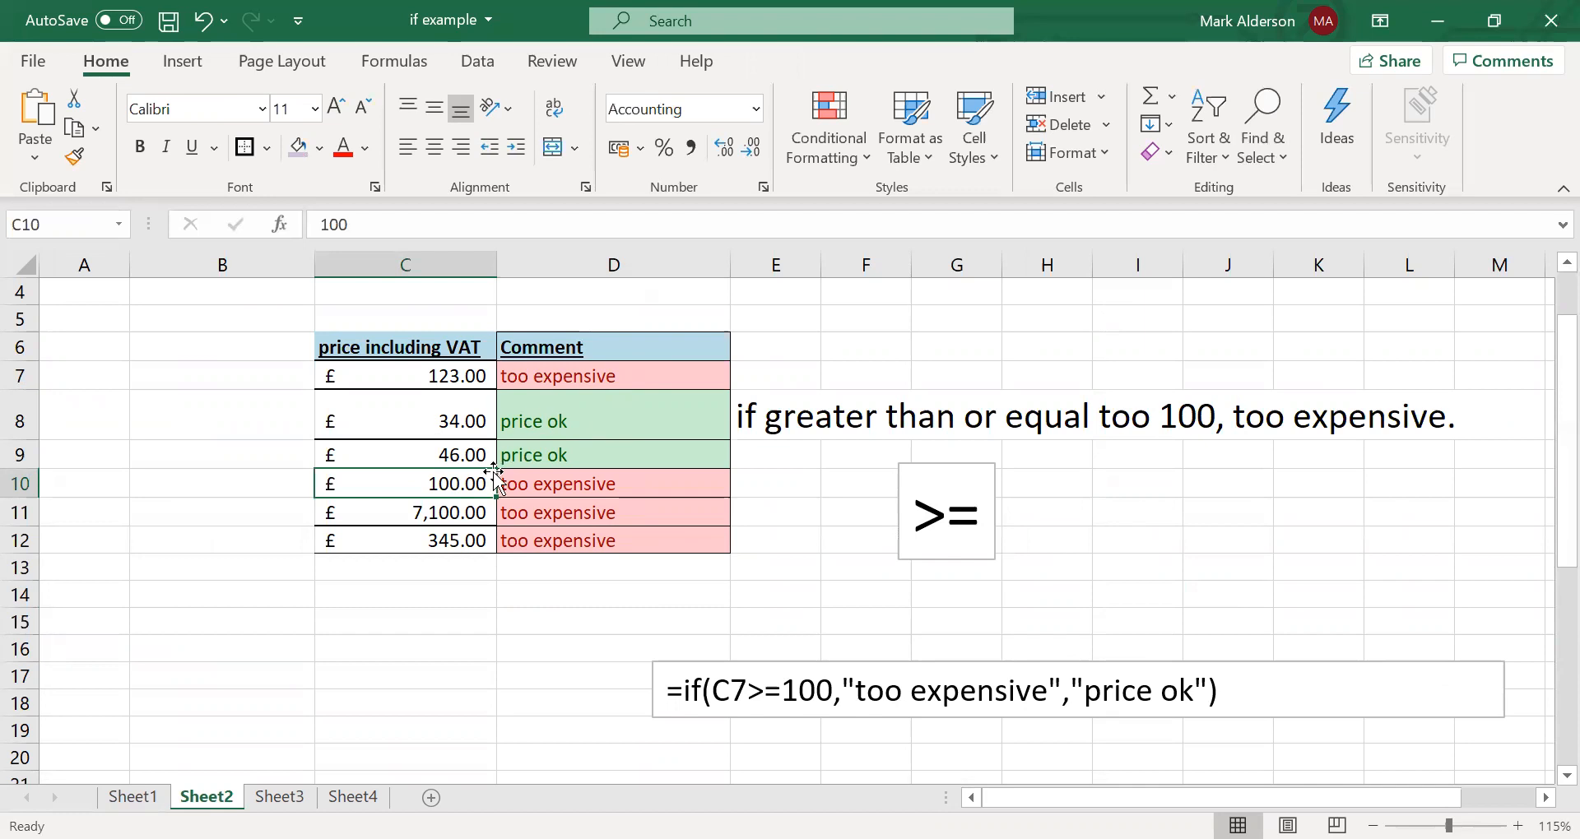
# - Sort the VAT-inclusive prices in C7:C12 from largest to smallest
pyautogui.click(448, 376)
pyautogui.moveTo(448, 377); pyautogui.dragTo(448, 537)
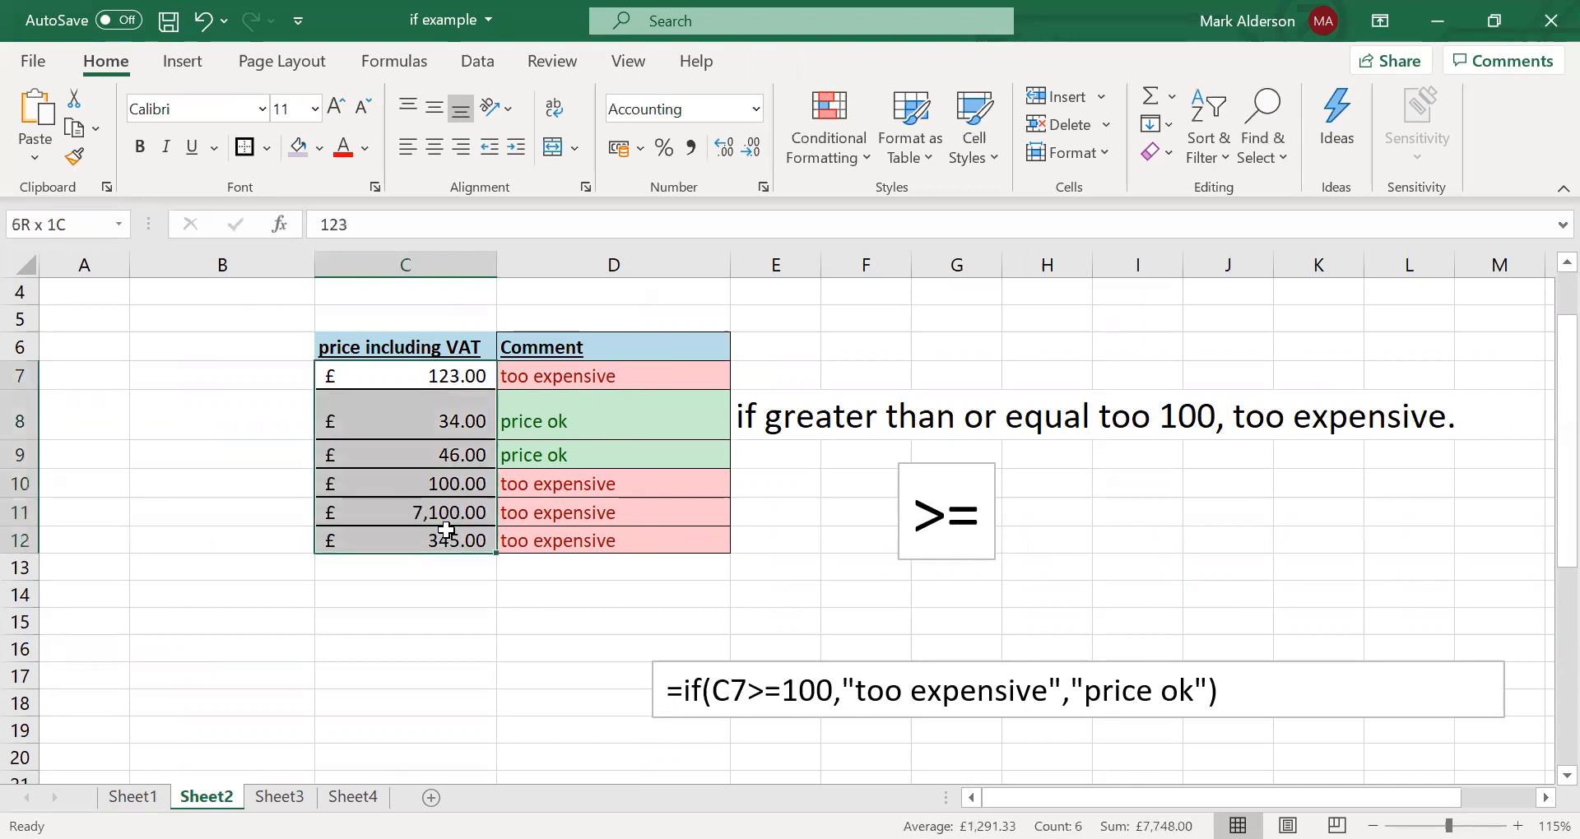
pyautogui.click(1204, 132)
pyautogui.click(1249, 231)
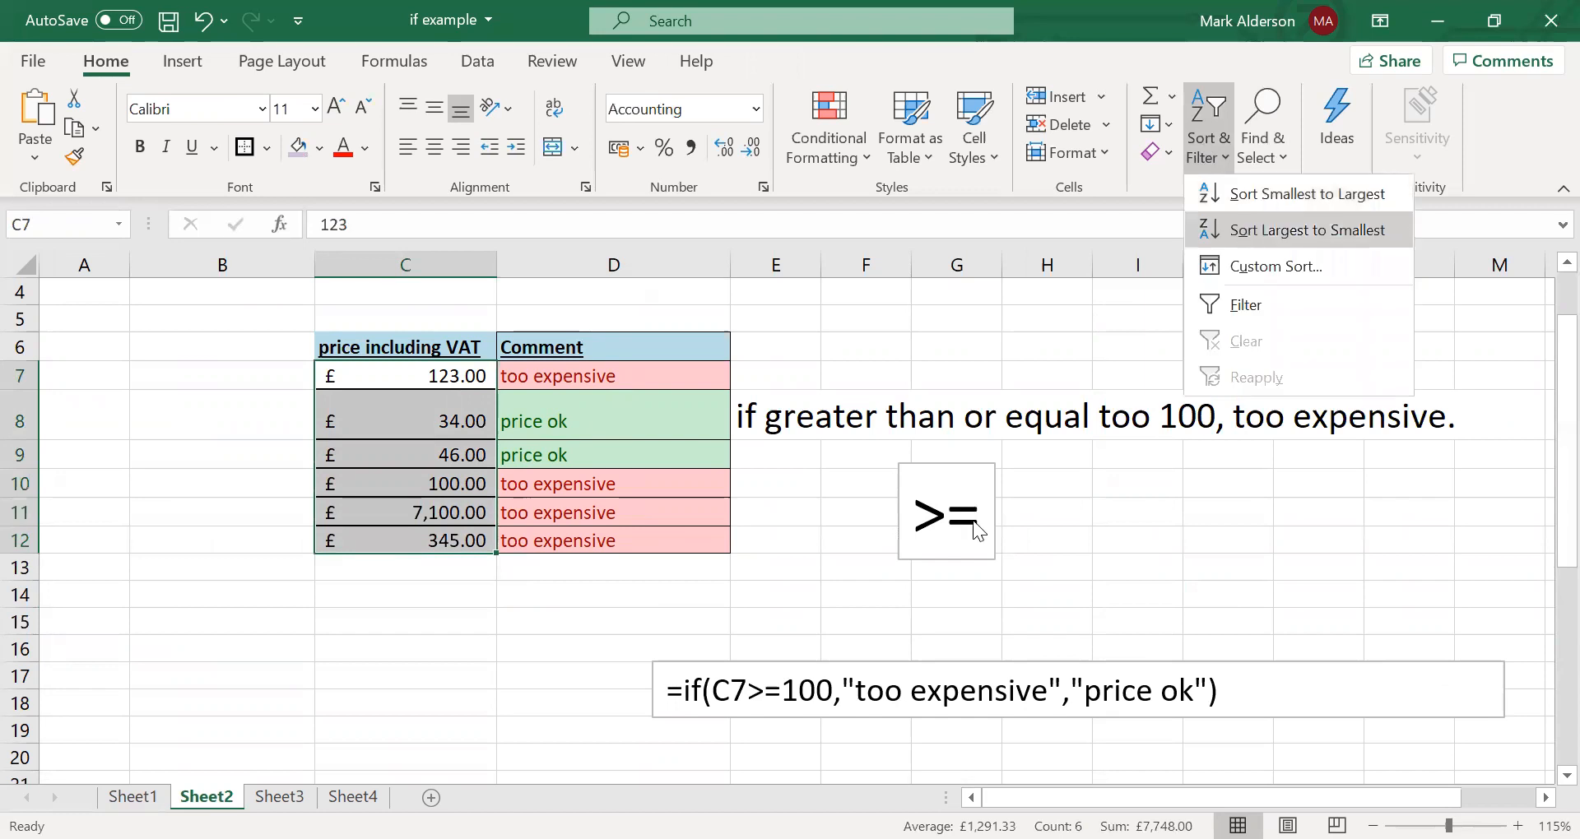
pyautogui.click(979, 530)
pyautogui.click(846, 436)
# - Clear the formatting from the comment cells D7:D12
pyautogui.moveTo(640, 376); pyautogui.dragTo(636, 538)
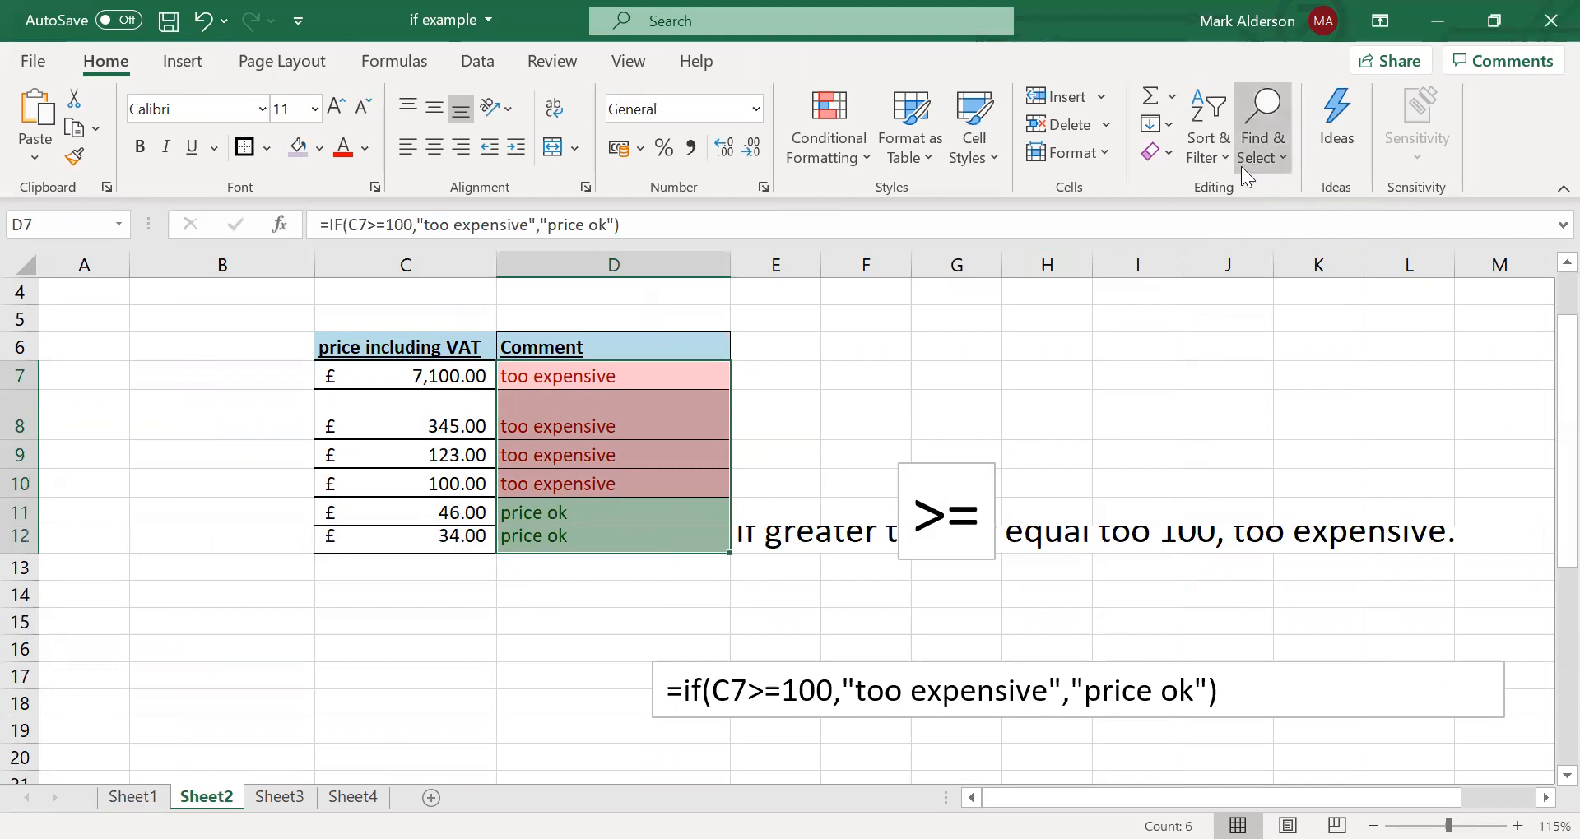
pyautogui.click(1167, 153)
pyautogui.click(1198, 218)
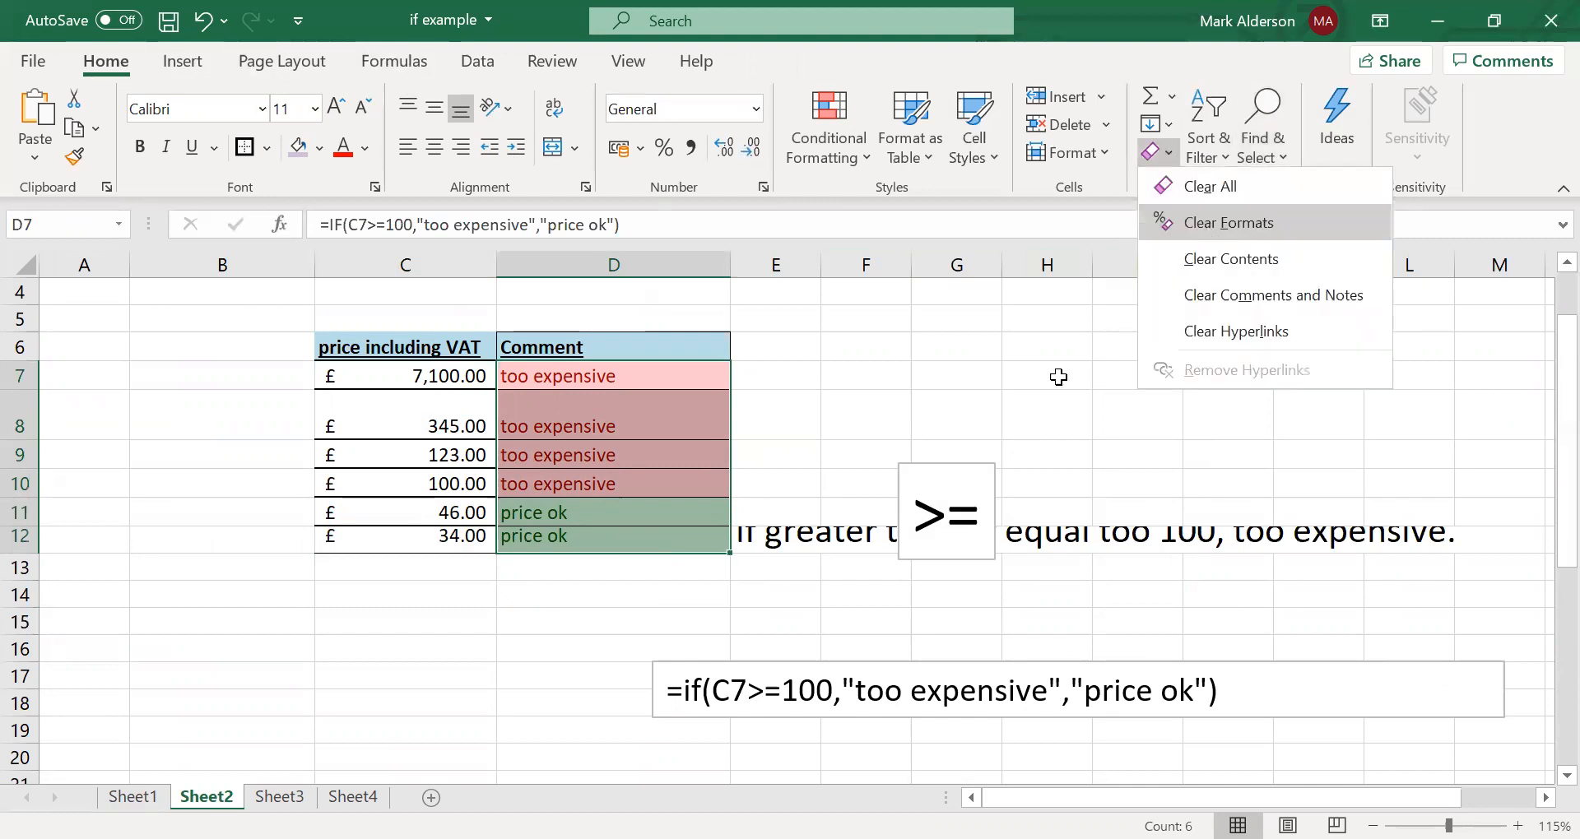
pyautogui.click(1059, 378)
pyautogui.click(794, 412)
# - Delete the existing IF formulas from the comment cells D7:D12
pyautogui.click(617, 375)
pyautogui.moveTo(617, 375); pyautogui.dragTo(608, 538)
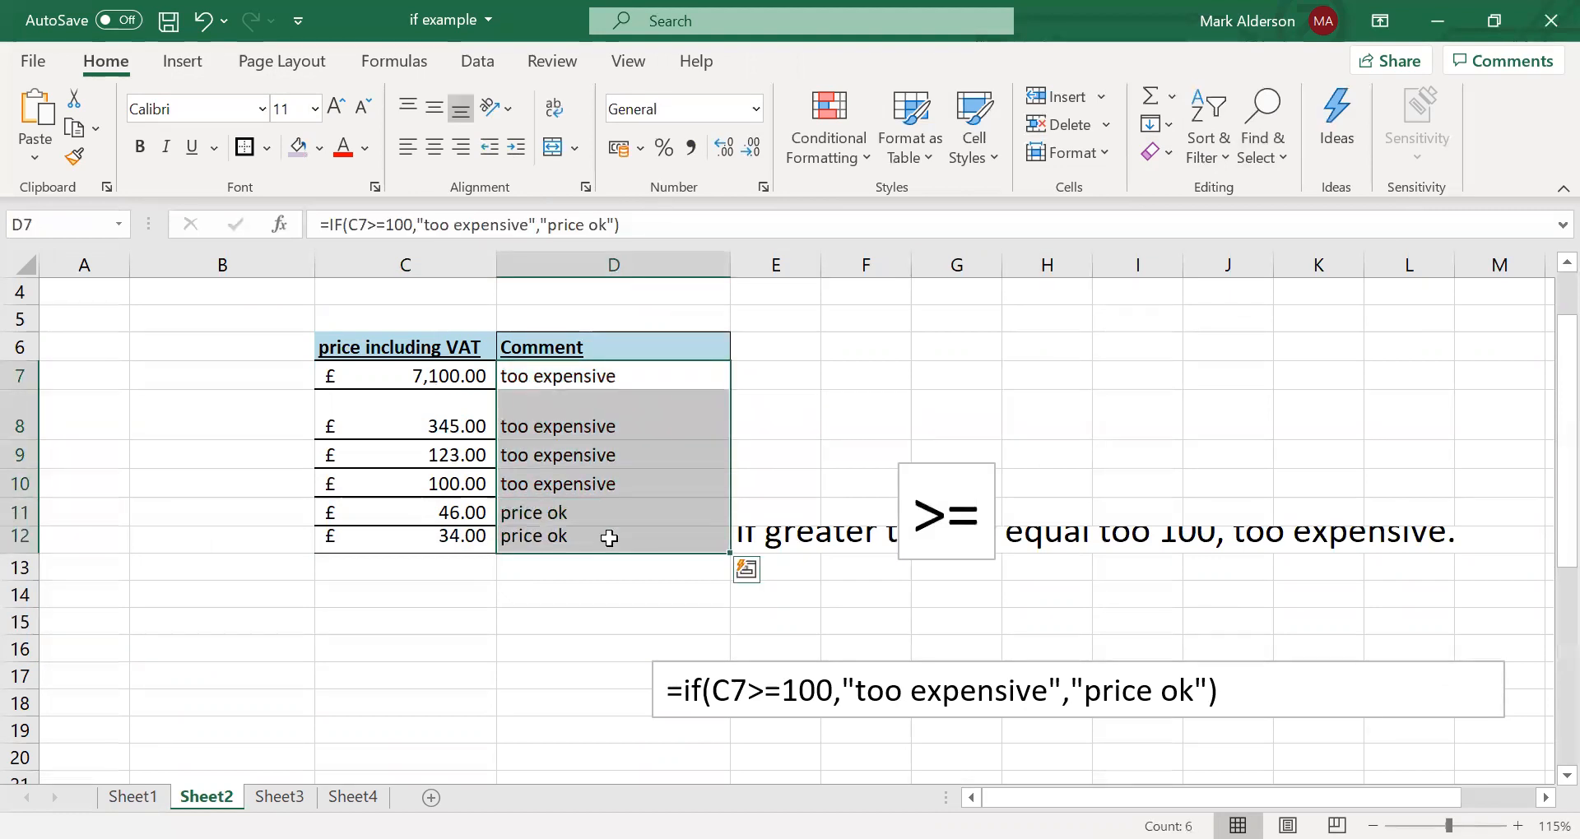
pyautogui.press('Delete')
pyautogui.click(798, 414)
pyautogui.click(626, 375)
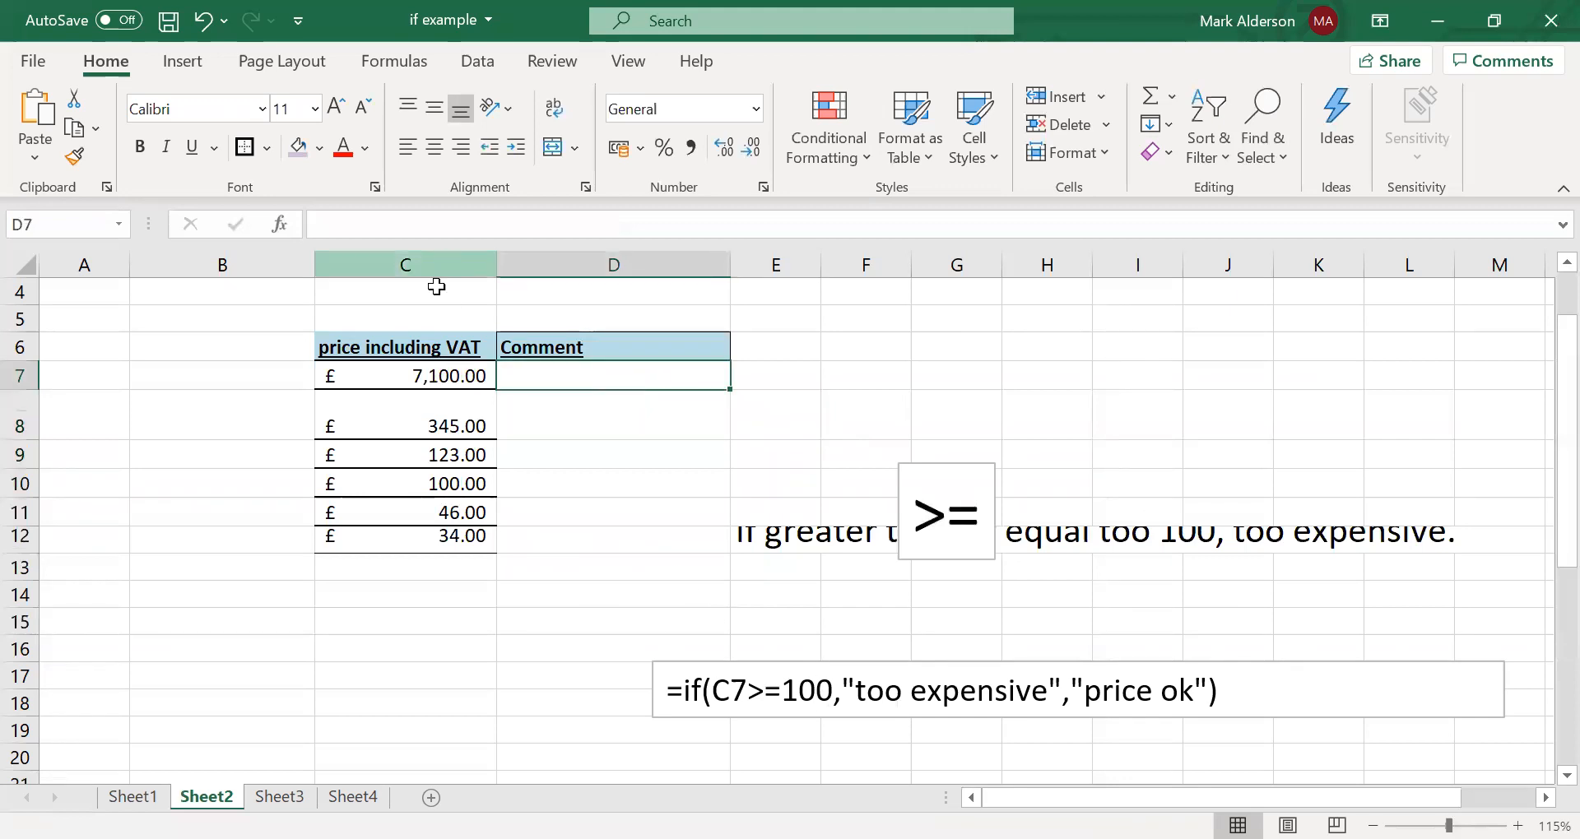
# - Apply all borders and thick outside borders to the price and comment table C6:D12
pyautogui.click(434, 376)
pyautogui.moveTo(419, 352); pyautogui.dragTo(580, 546)
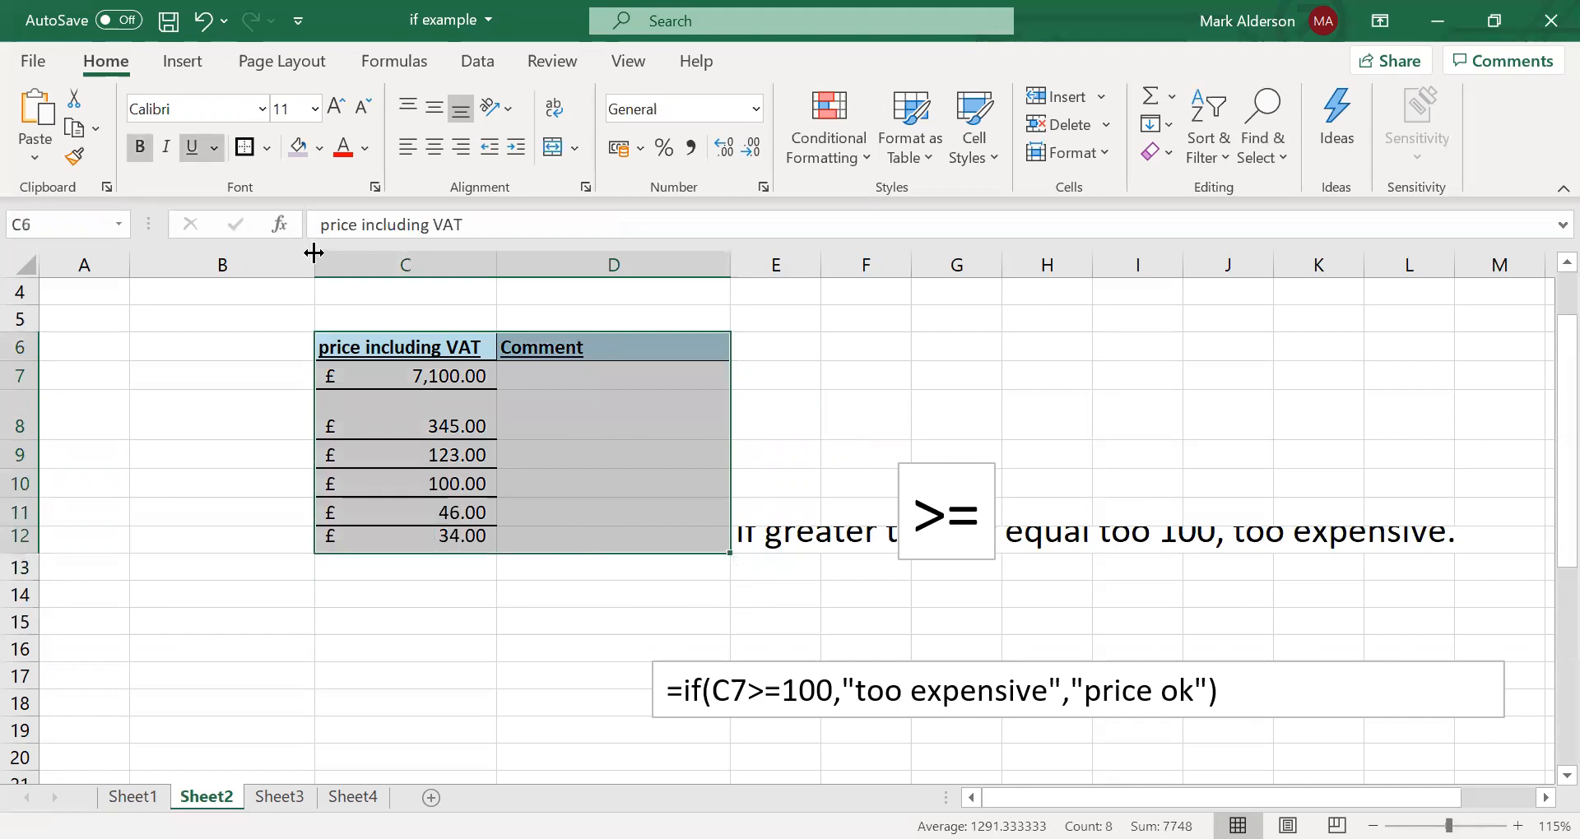
pyautogui.click(274, 155)
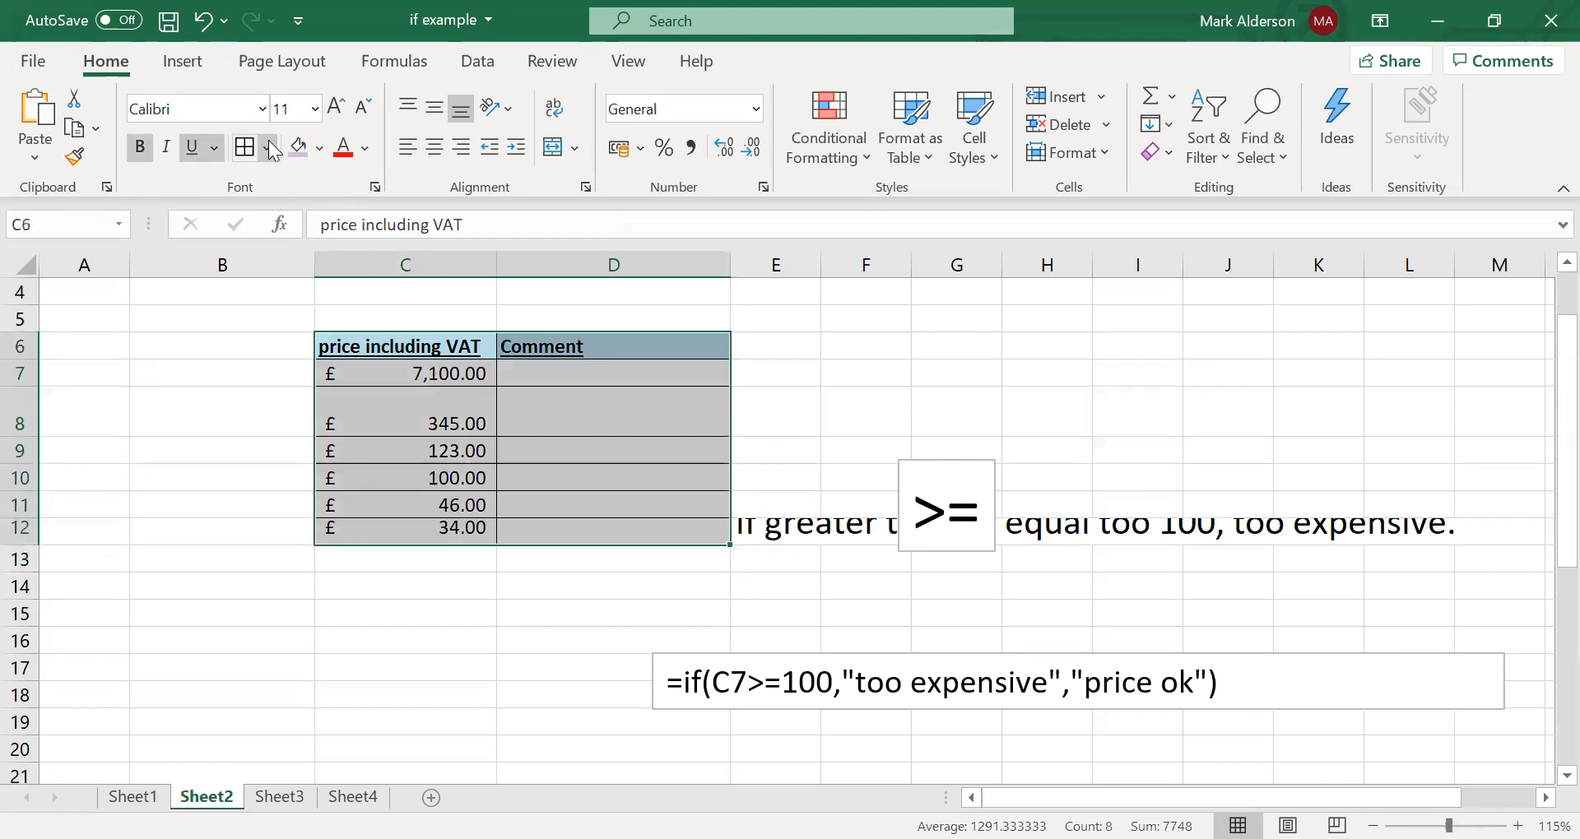
pyautogui.click(268, 148)
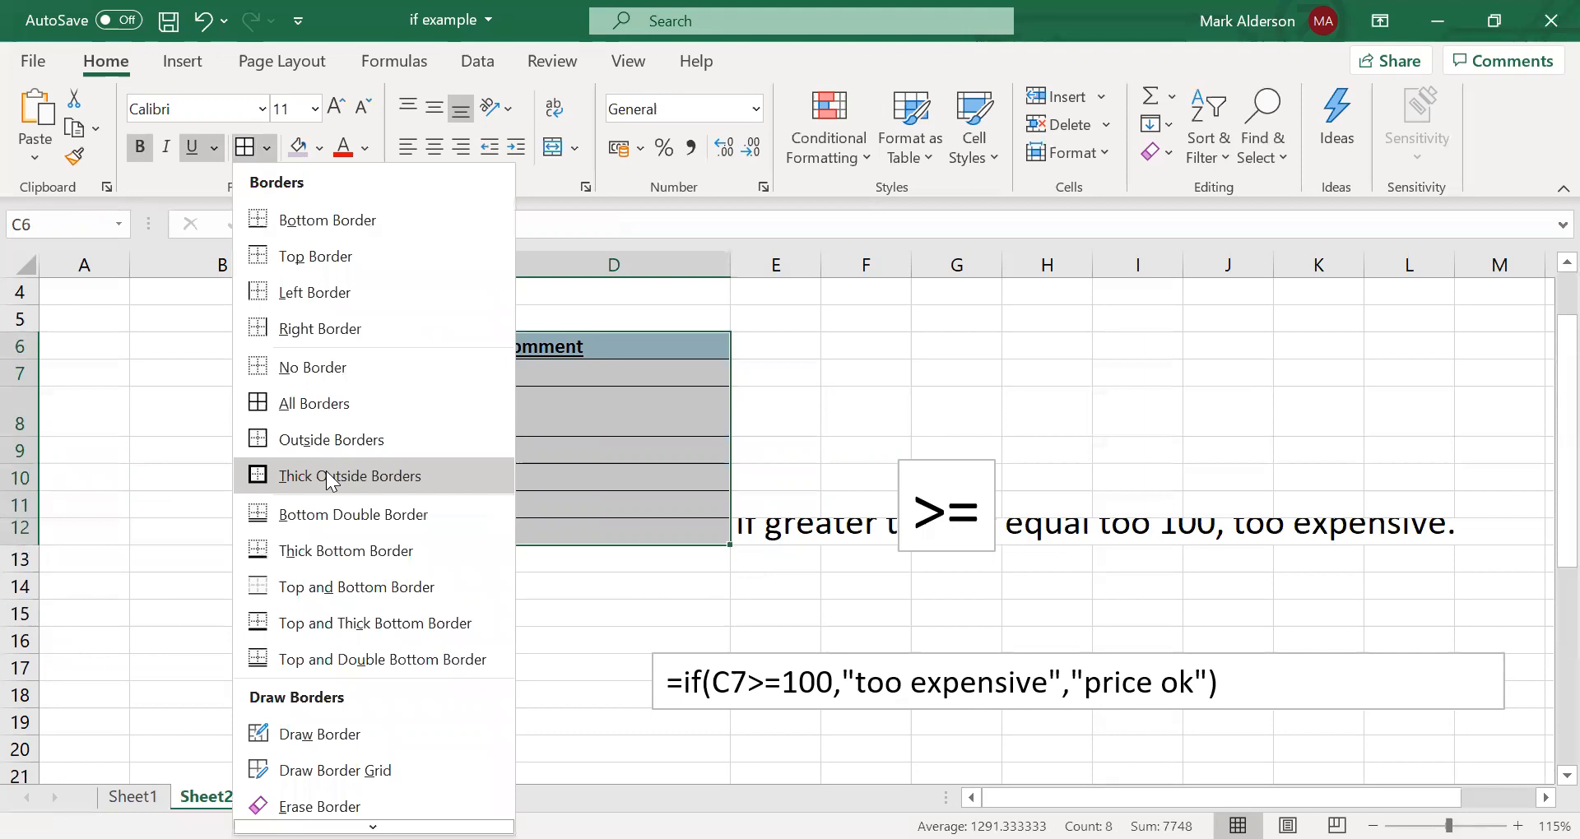
pyautogui.click(326, 471)
pyautogui.click(213, 450)
# - Reduce the height of row 8 to about that of the neighbouring rows
pyautogui.click(847, 424)
pyautogui.moveTo(12, 442); pyautogui.dragTo(14, 415)
pyautogui.click(461, 593)
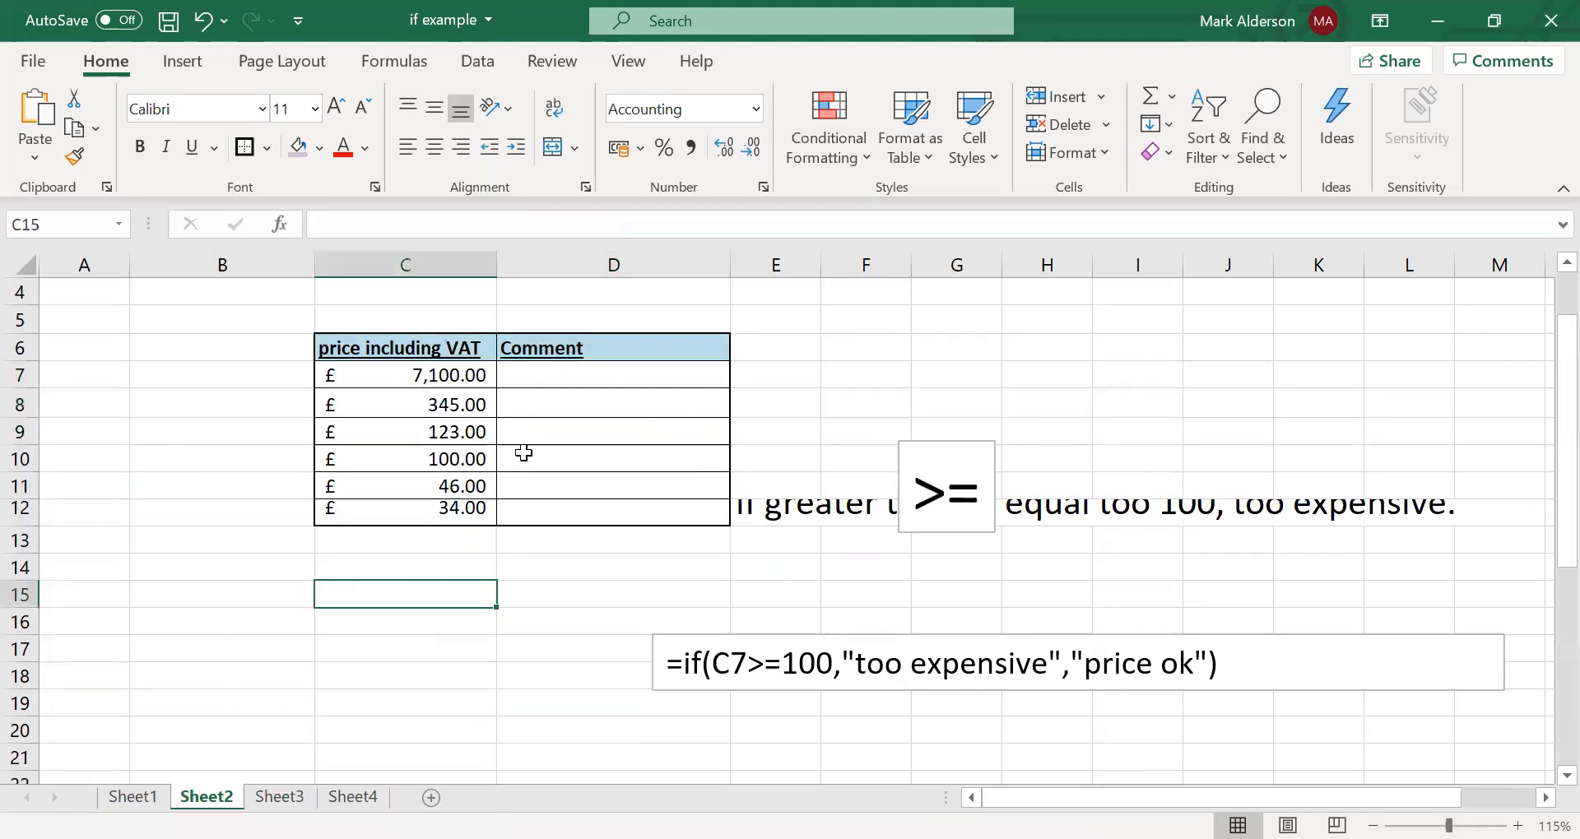
# - Compare the prices of 100 and over with those below 100 on Sheet2, and check the 50.00 row on Sheet1
pyautogui.click(431, 461)
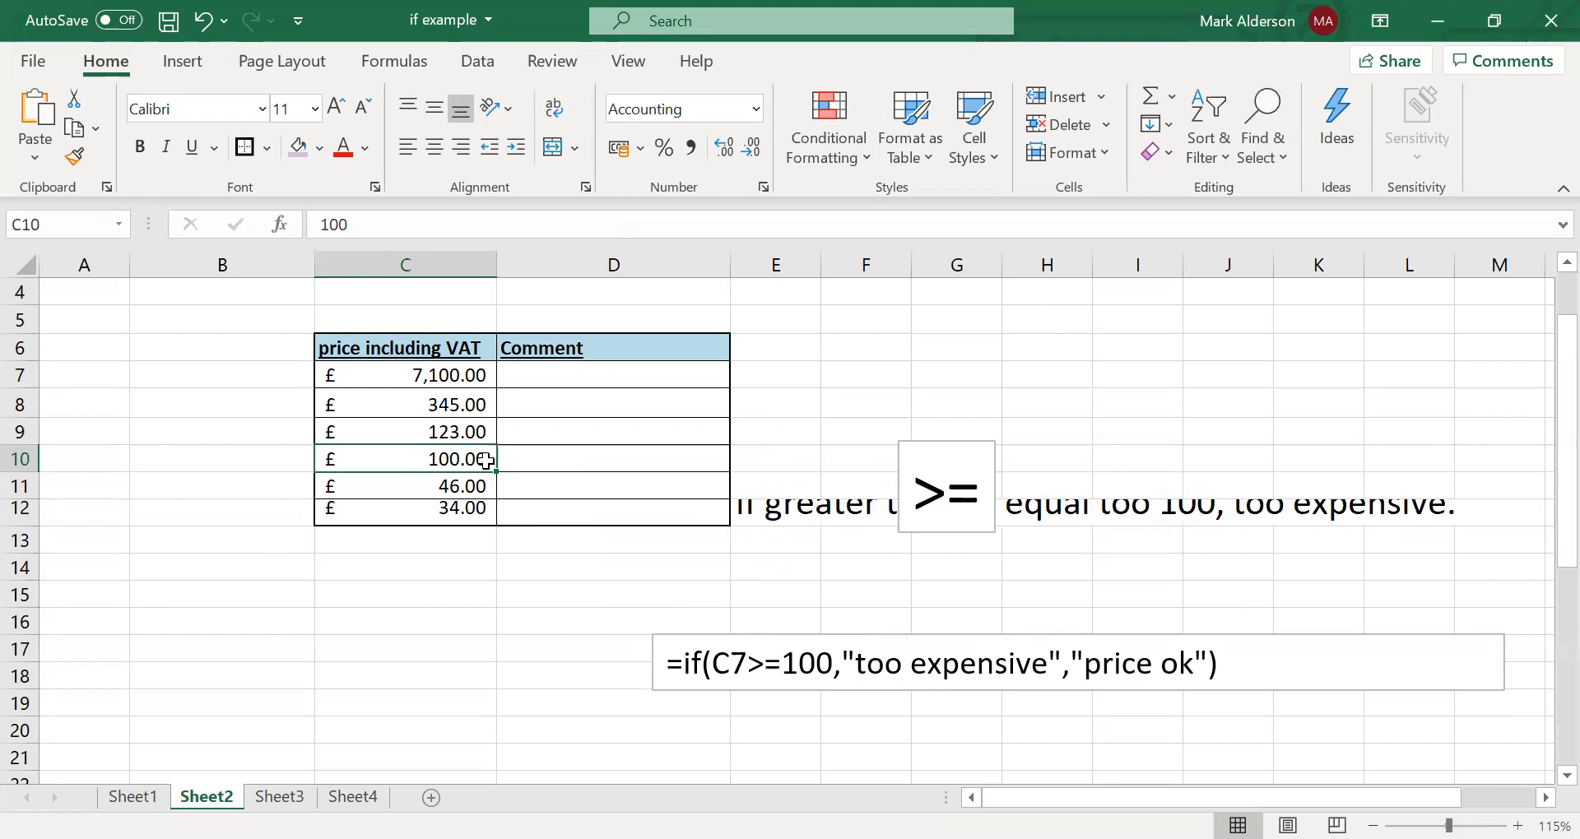
pyautogui.moveTo(482, 458); pyautogui.dragTo(485, 375)
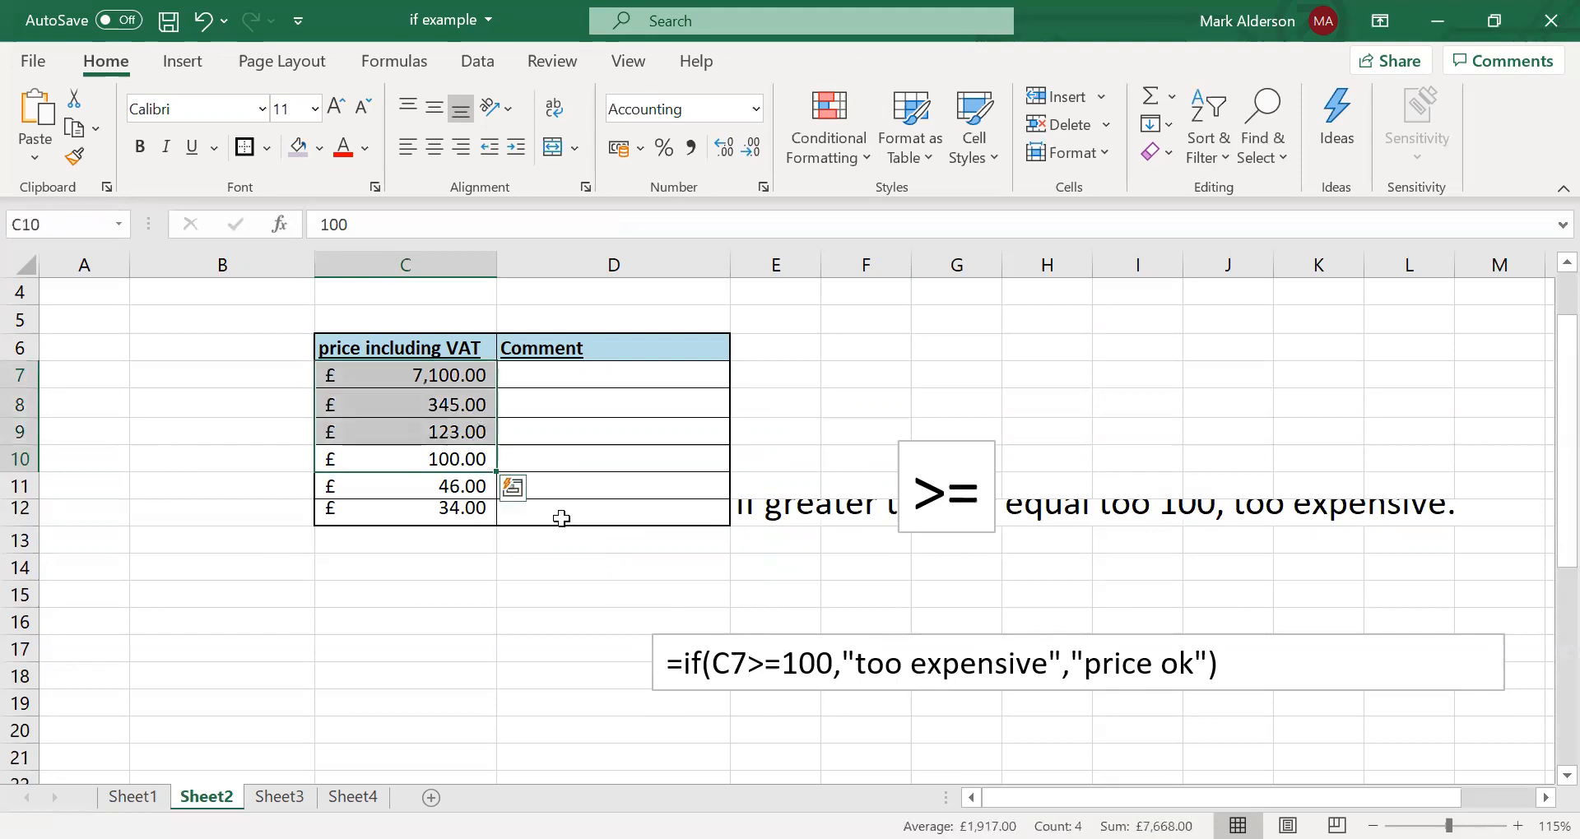
pyautogui.moveTo(469, 485); pyautogui.dragTo(459, 517)
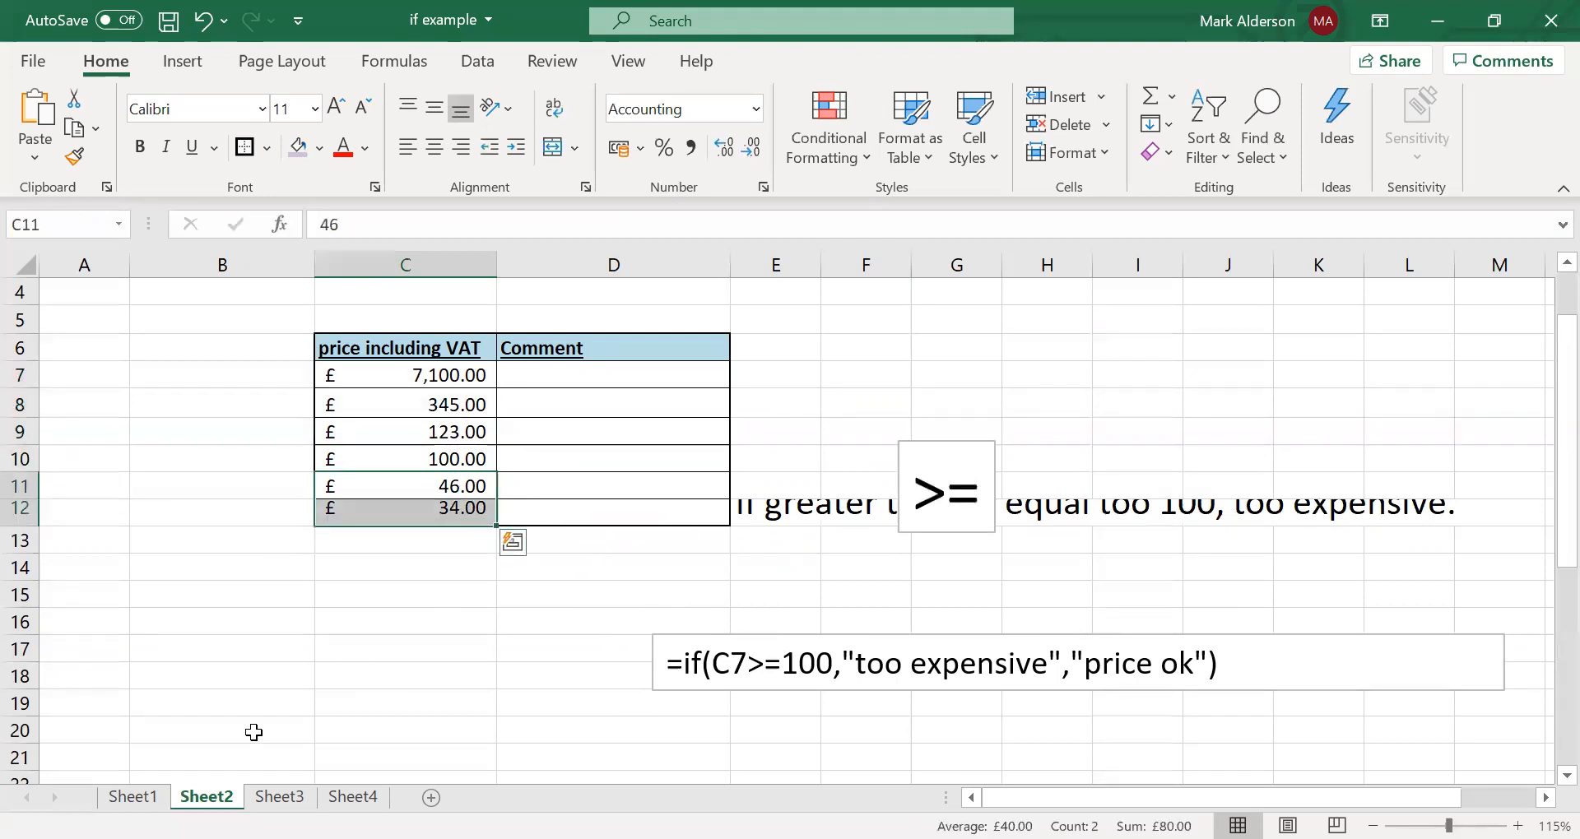
pyautogui.click(132, 796)
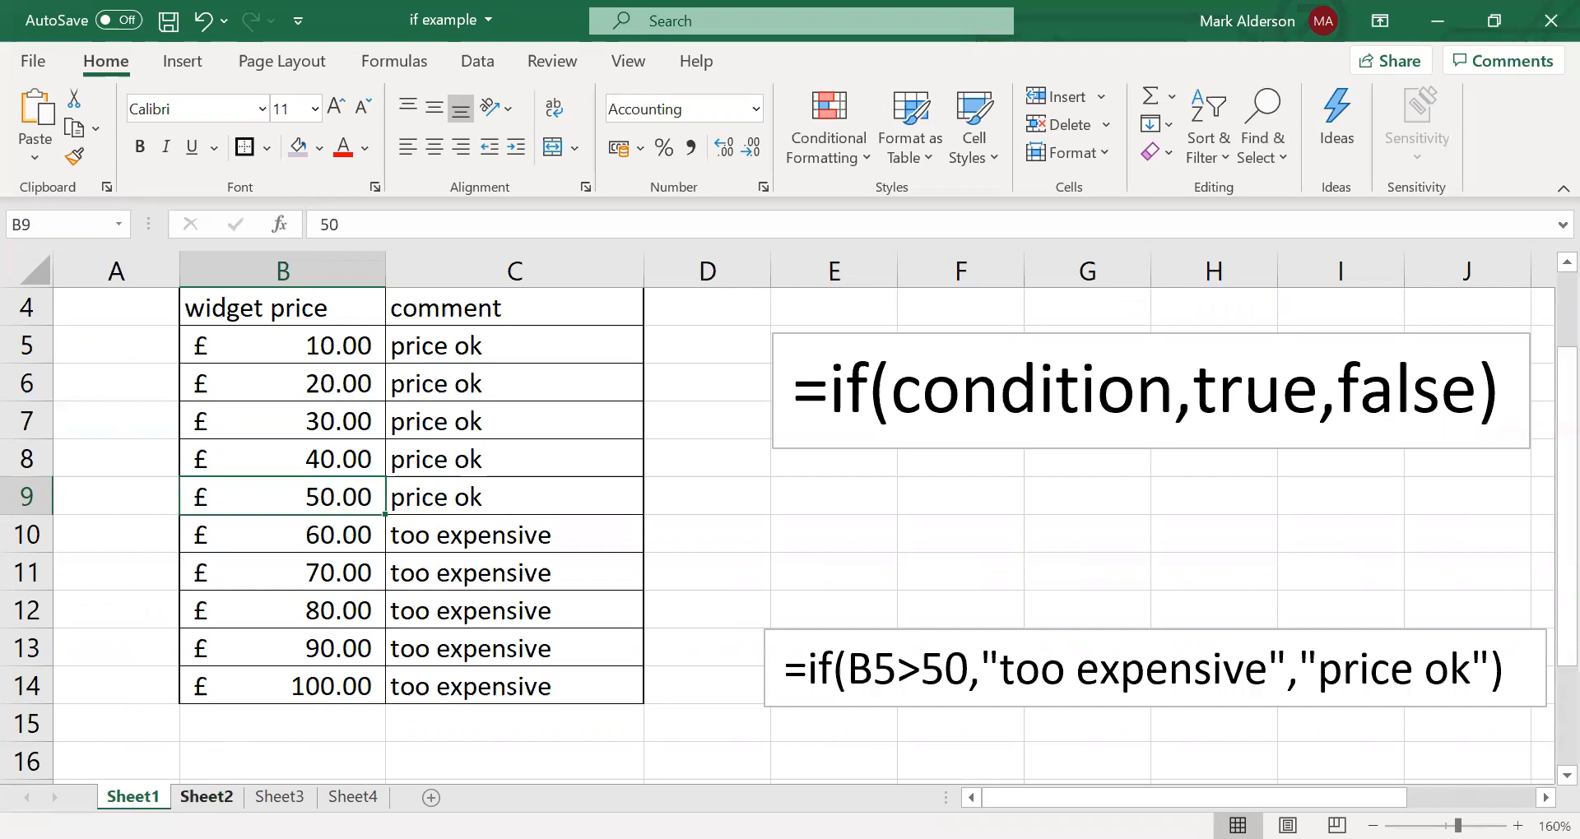
pyautogui.click(206, 797)
# - Move the >= text box up and clear of the note in row 12
pyautogui.click(971, 449)
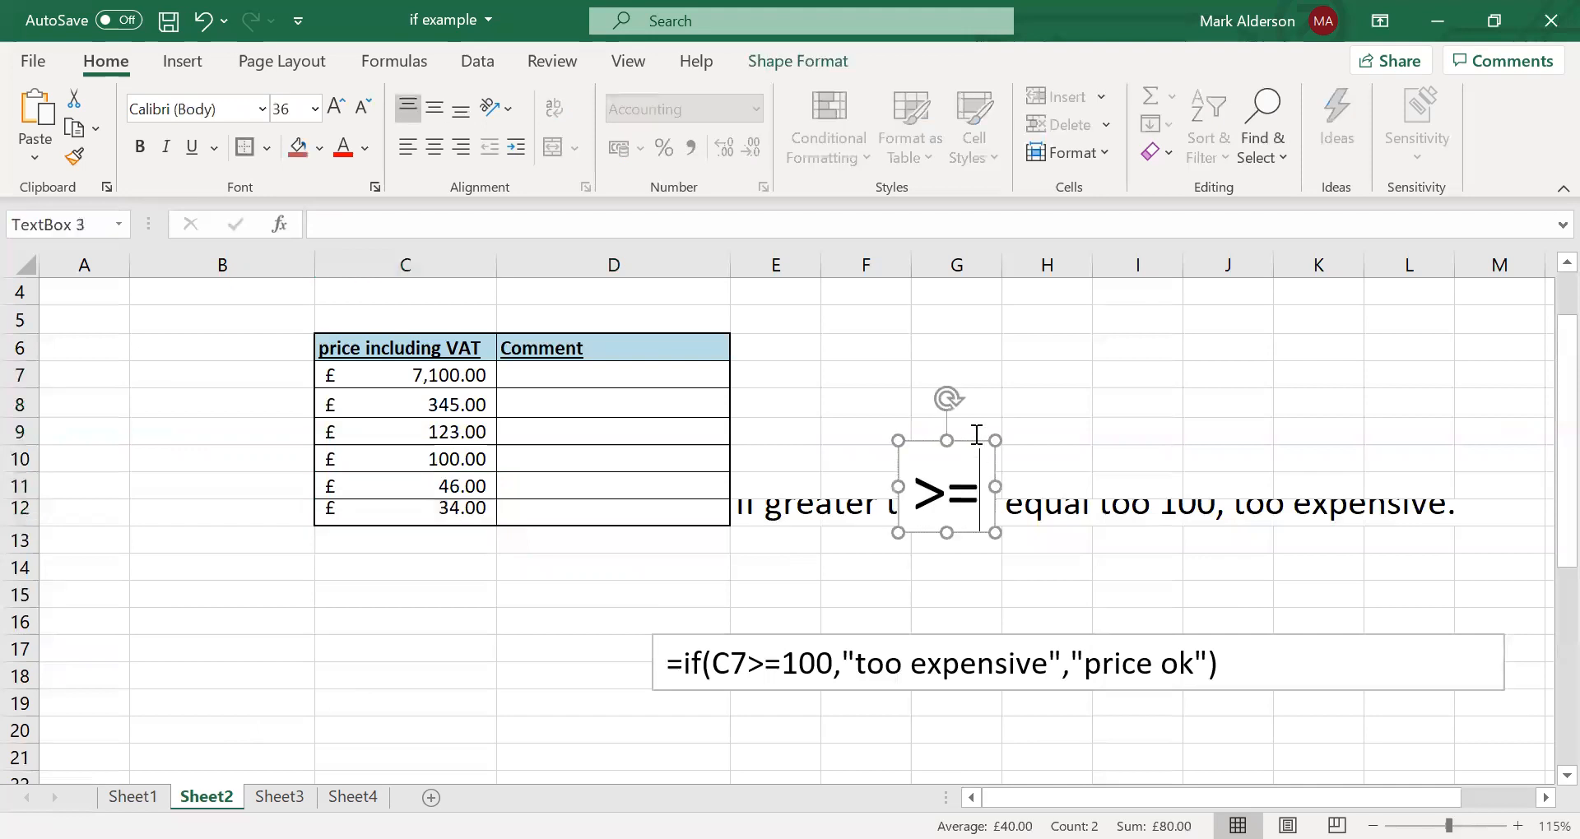
pyautogui.moveTo(975, 444); pyautogui.dragTo(1043, 358)
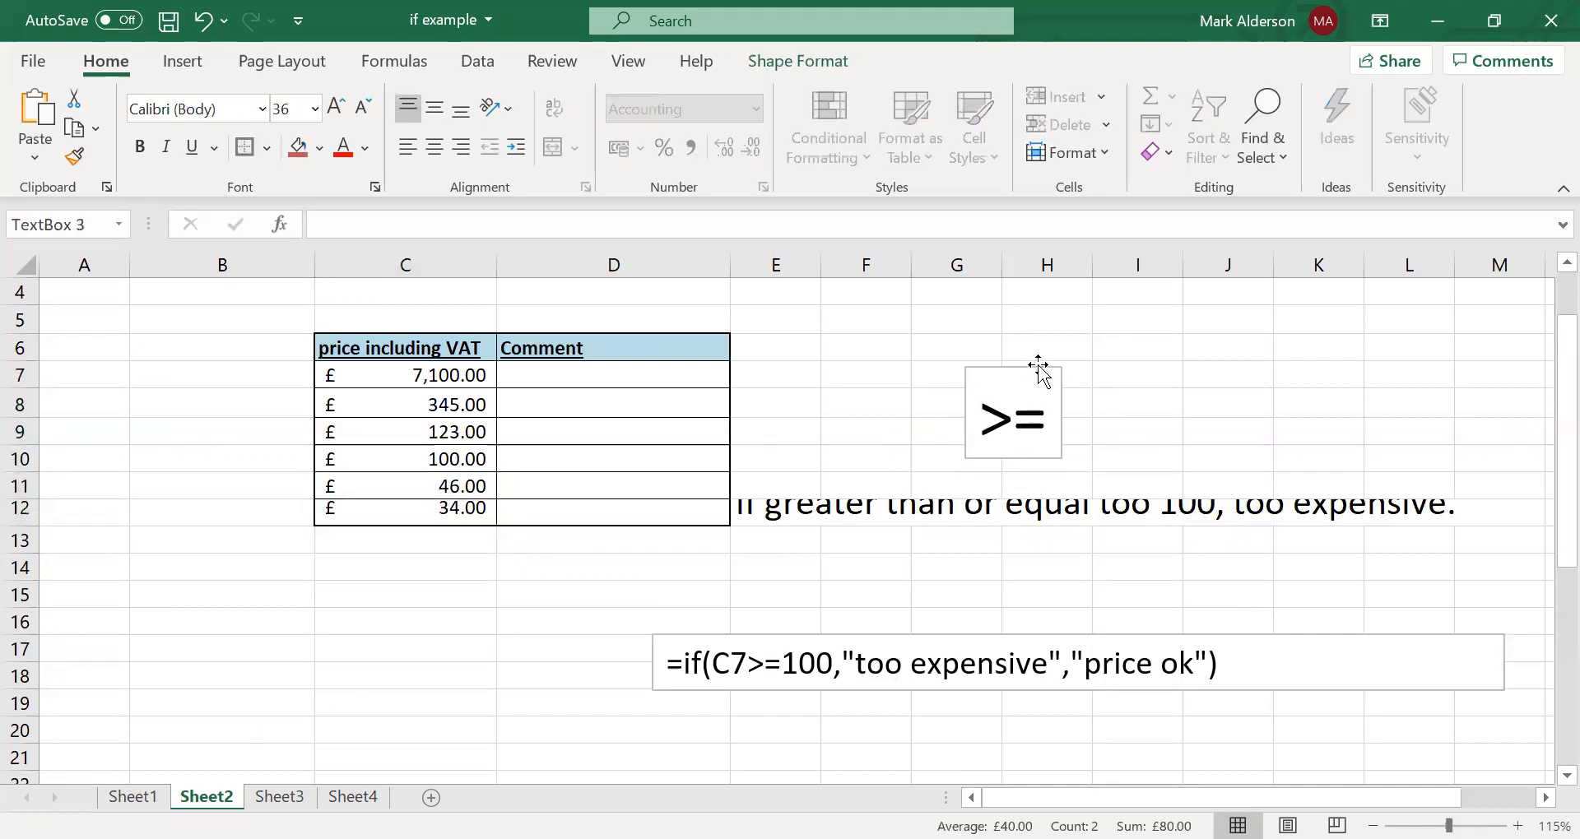
pyautogui.click(1058, 507)
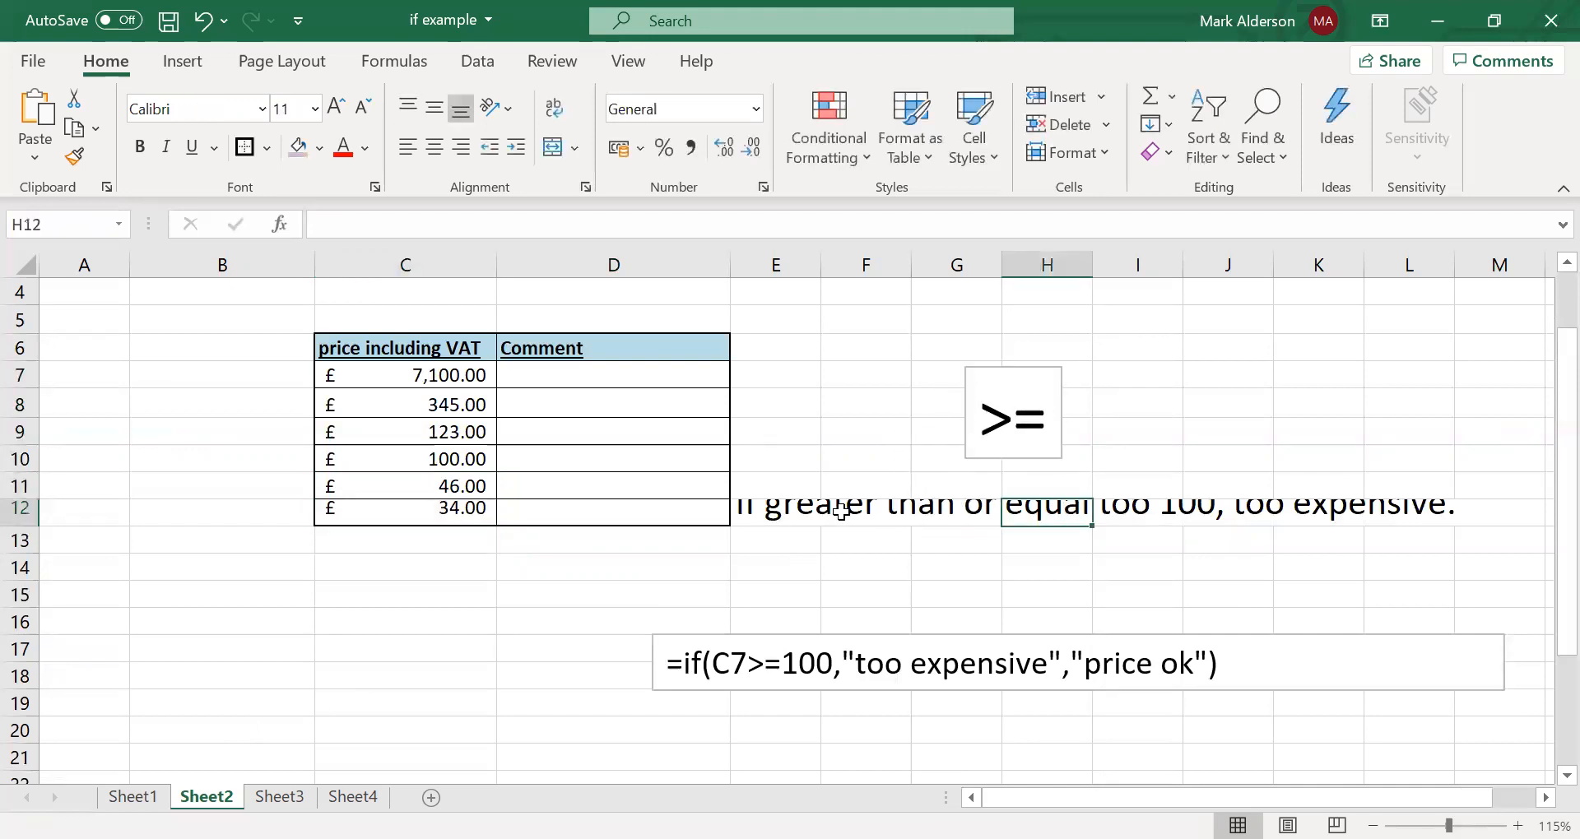
# - Delete the note "if greater than or equal too 100, too expensive." from E12
pyautogui.click(800, 510)
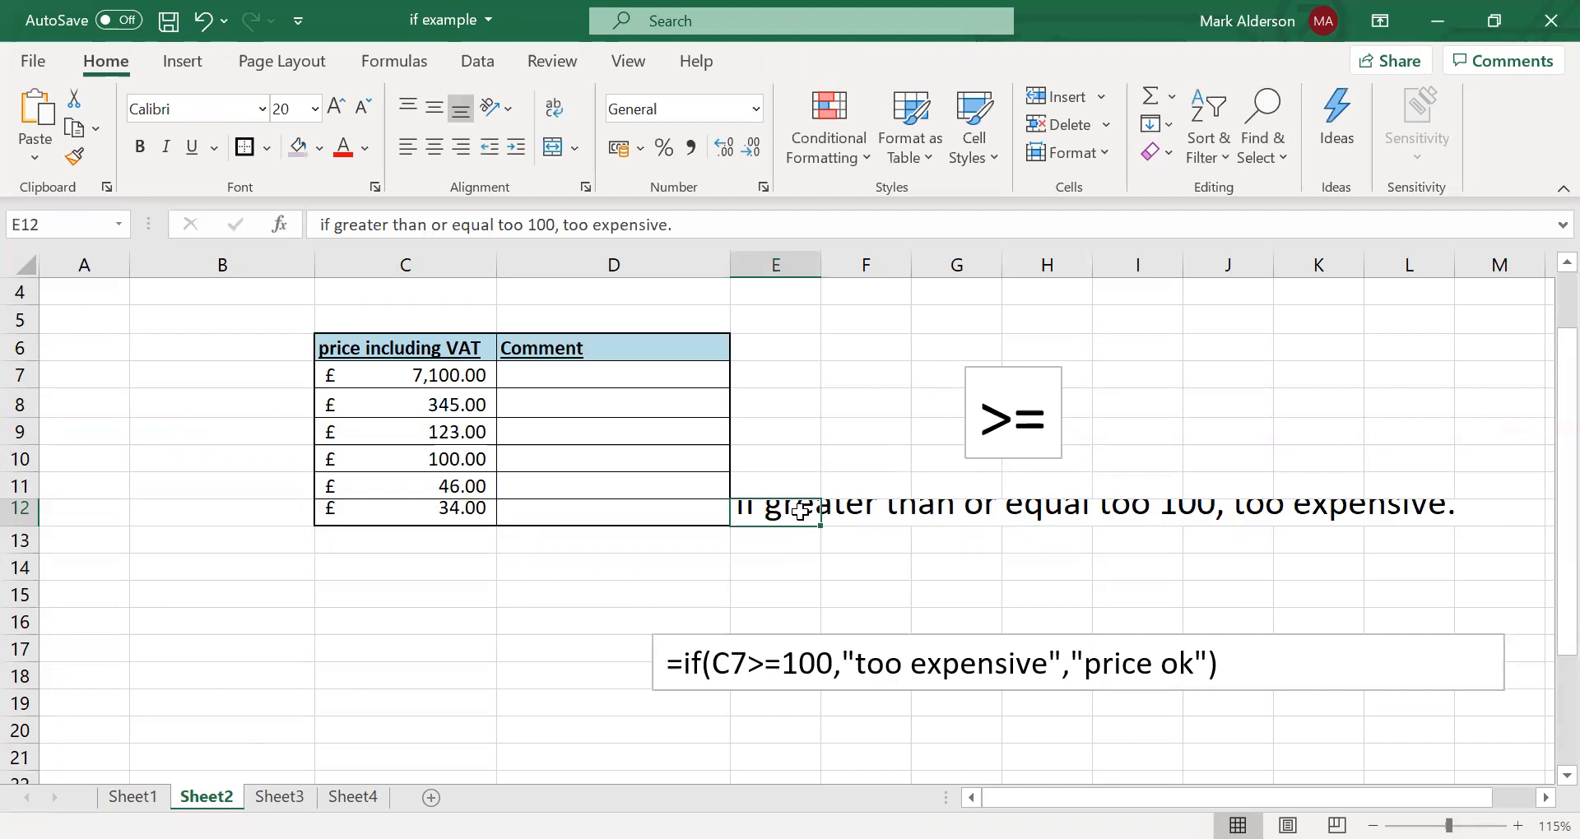
pyautogui.click(512, 452)
pyautogui.click(779, 516)
pyautogui.moveTo(779, 517); pyautogui.dragTo(1440, 531)
pyautogui.press('Delete')
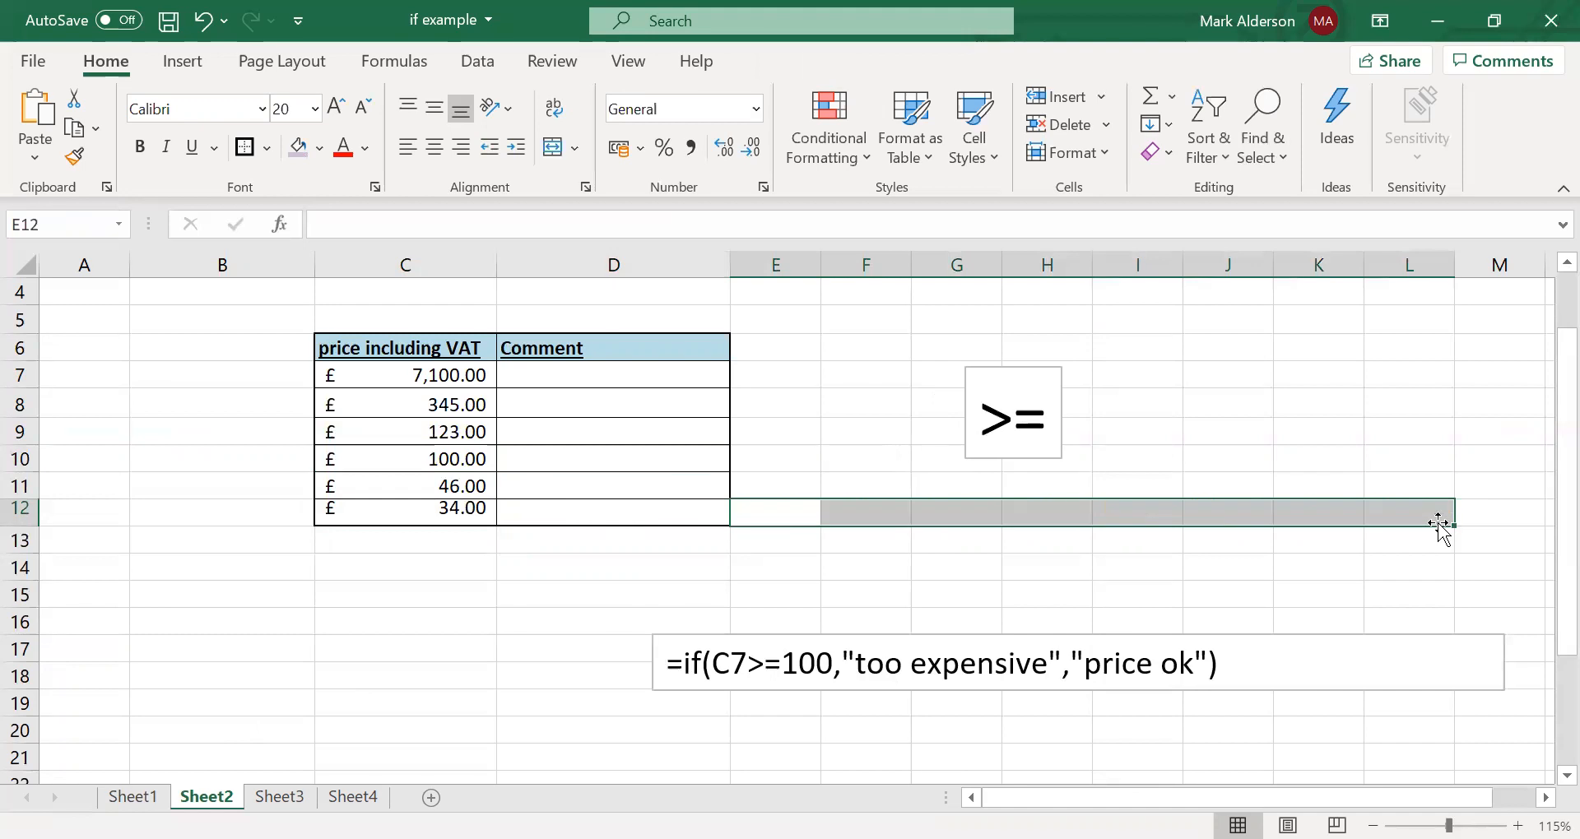
pyautogui.click(1438, 530)
# - Enter the formula =if(C7>=100,"too expensive","price ok") in comment cell D7
pyautogui.click(621, 371)
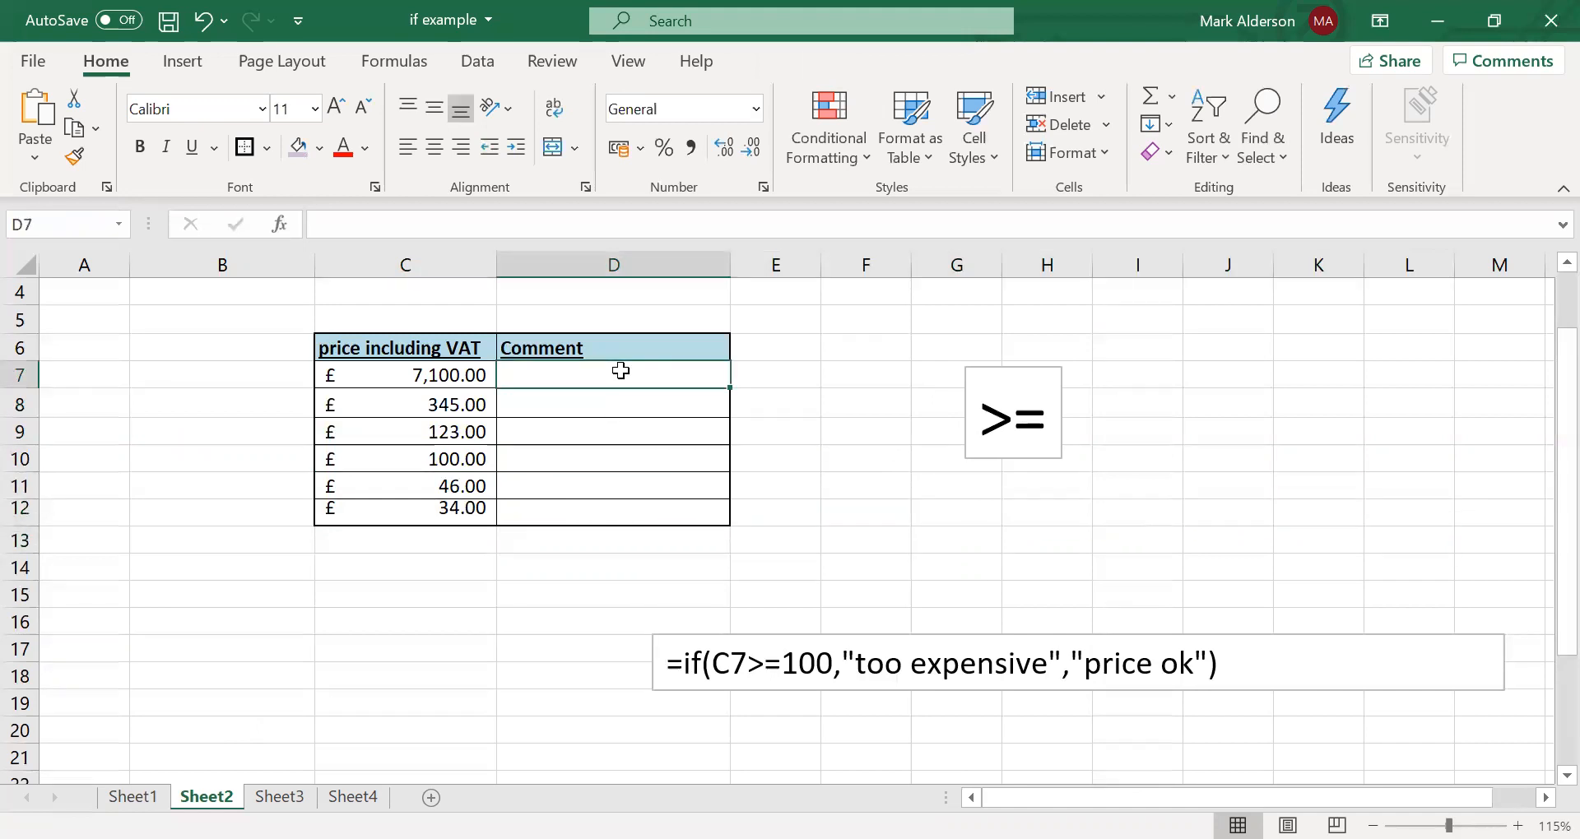
pyautogui.write('=')
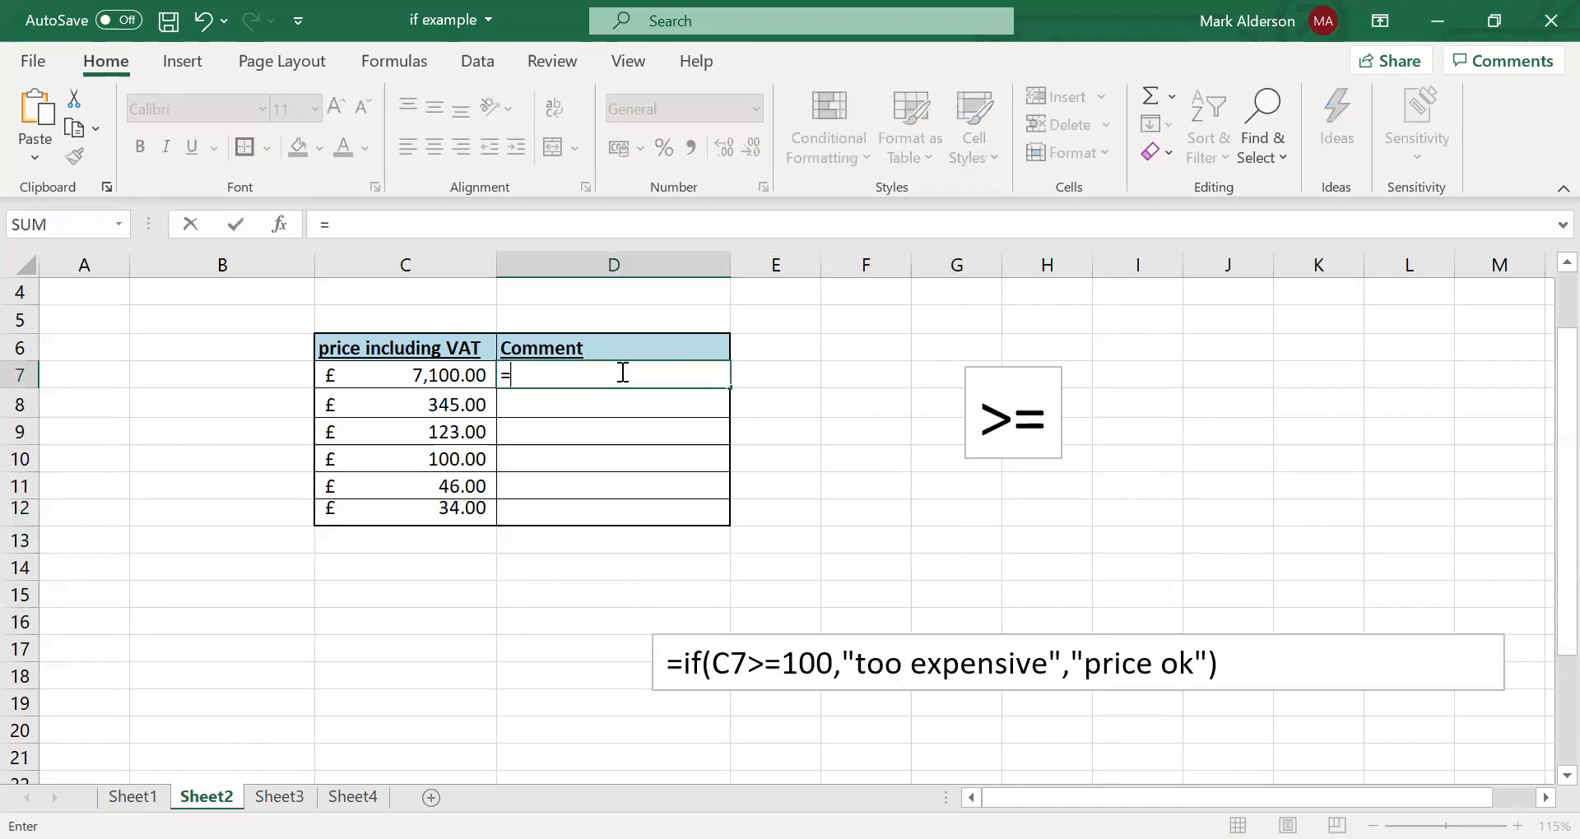
pyautogui.write('if(')
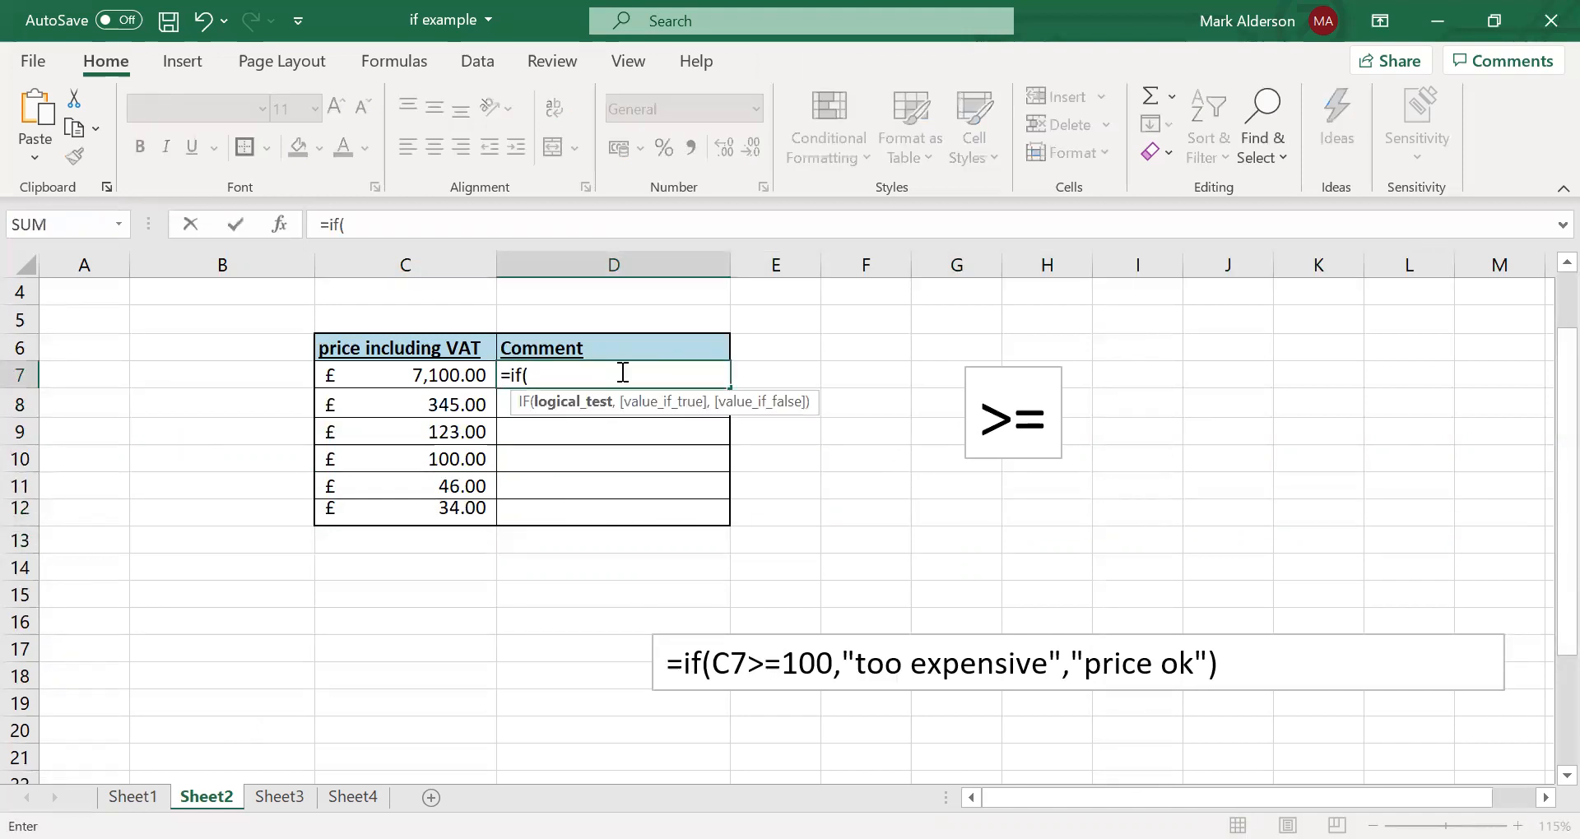
pyautogui.click(452, 377)
pyautogui.write('>')
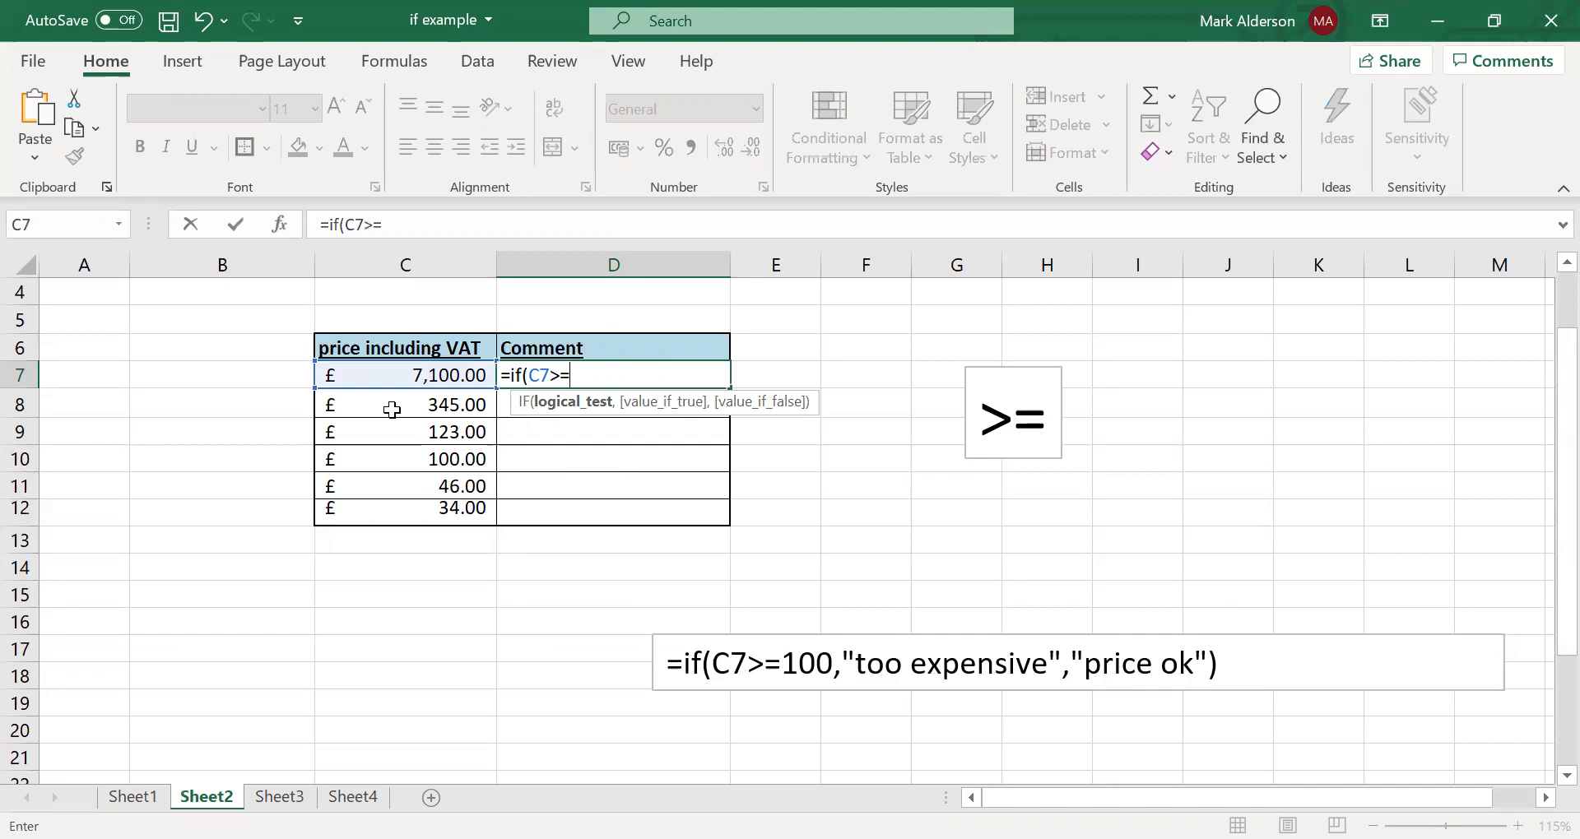
pyautogui.write('=100,')
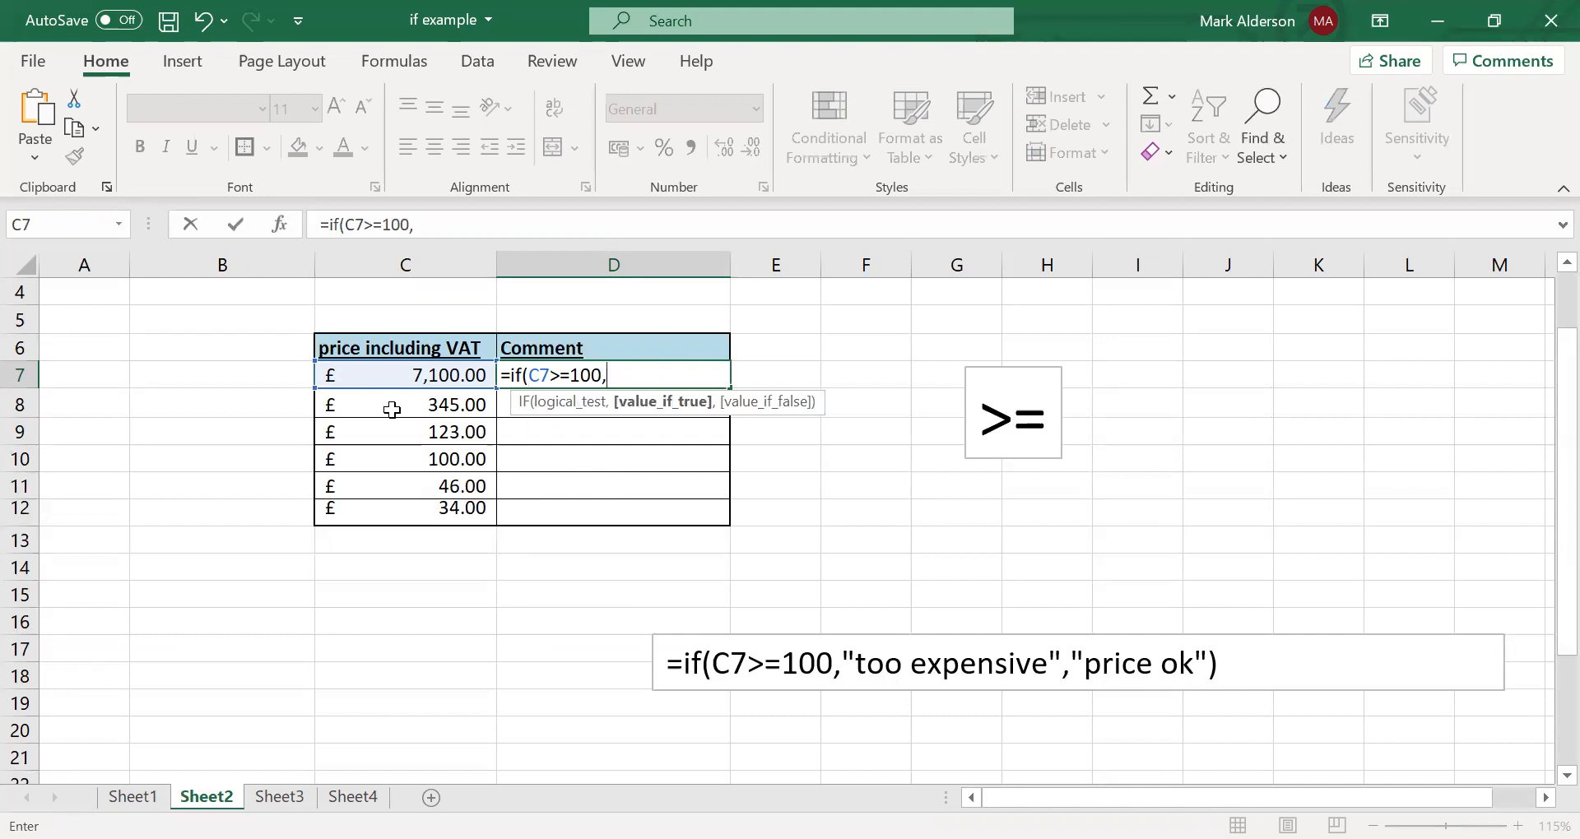
pyautogui.write('"too expensive')
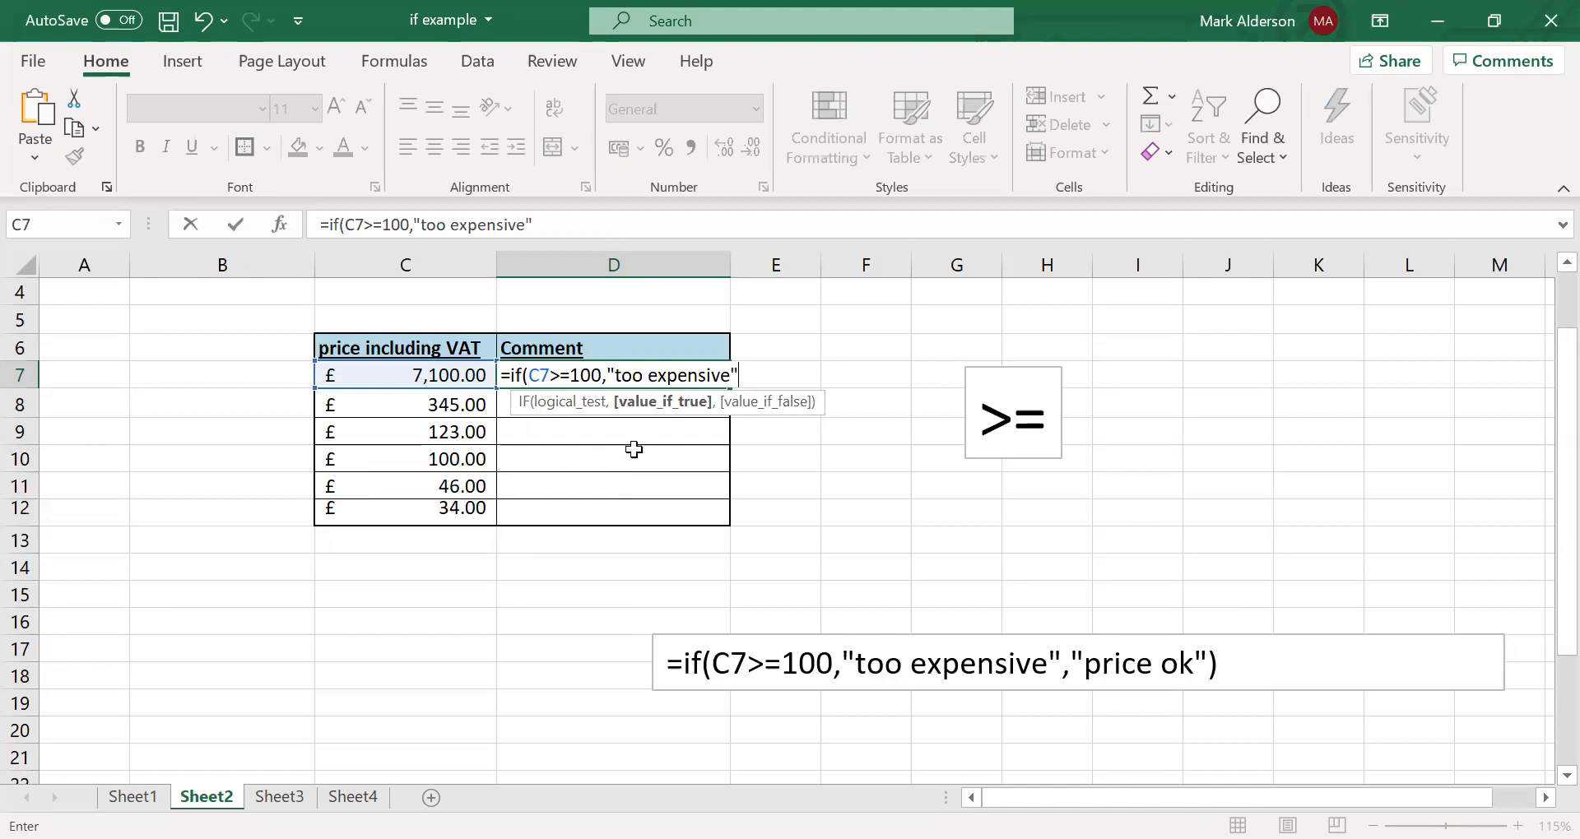
pyautogui.write('",')
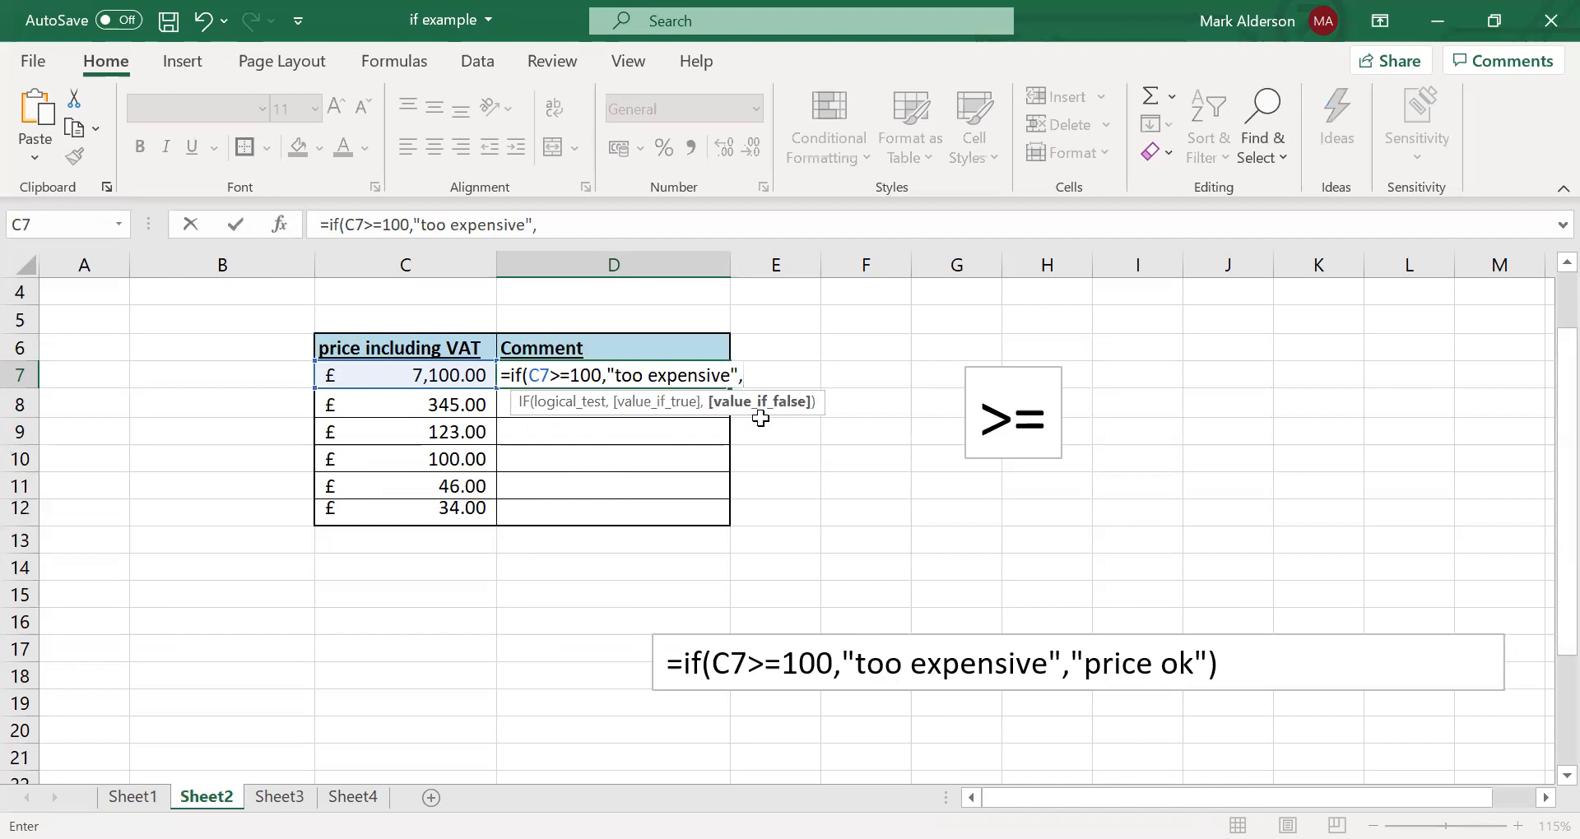
pyautogui.write('"price ok")')
pyautogui.press('Return')
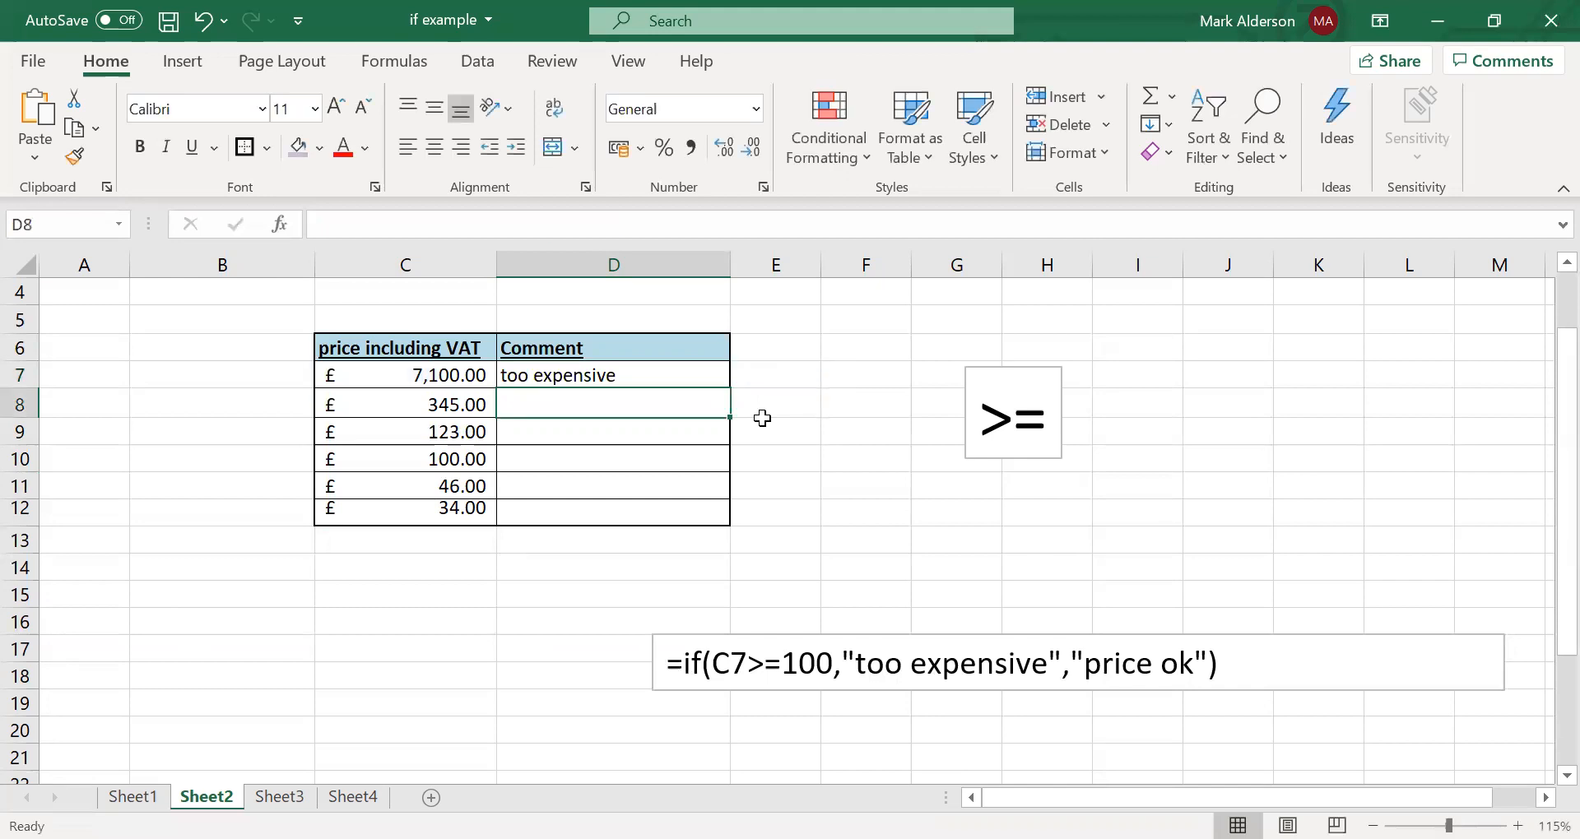
# - Fill the >=100 IF formula from D7 down to D12 and check the comment for the 100.00 price
pyautogui.click(576, 374)
pyautogui.moveTo(729, 387); pyautogui.dragTo(729, 517)
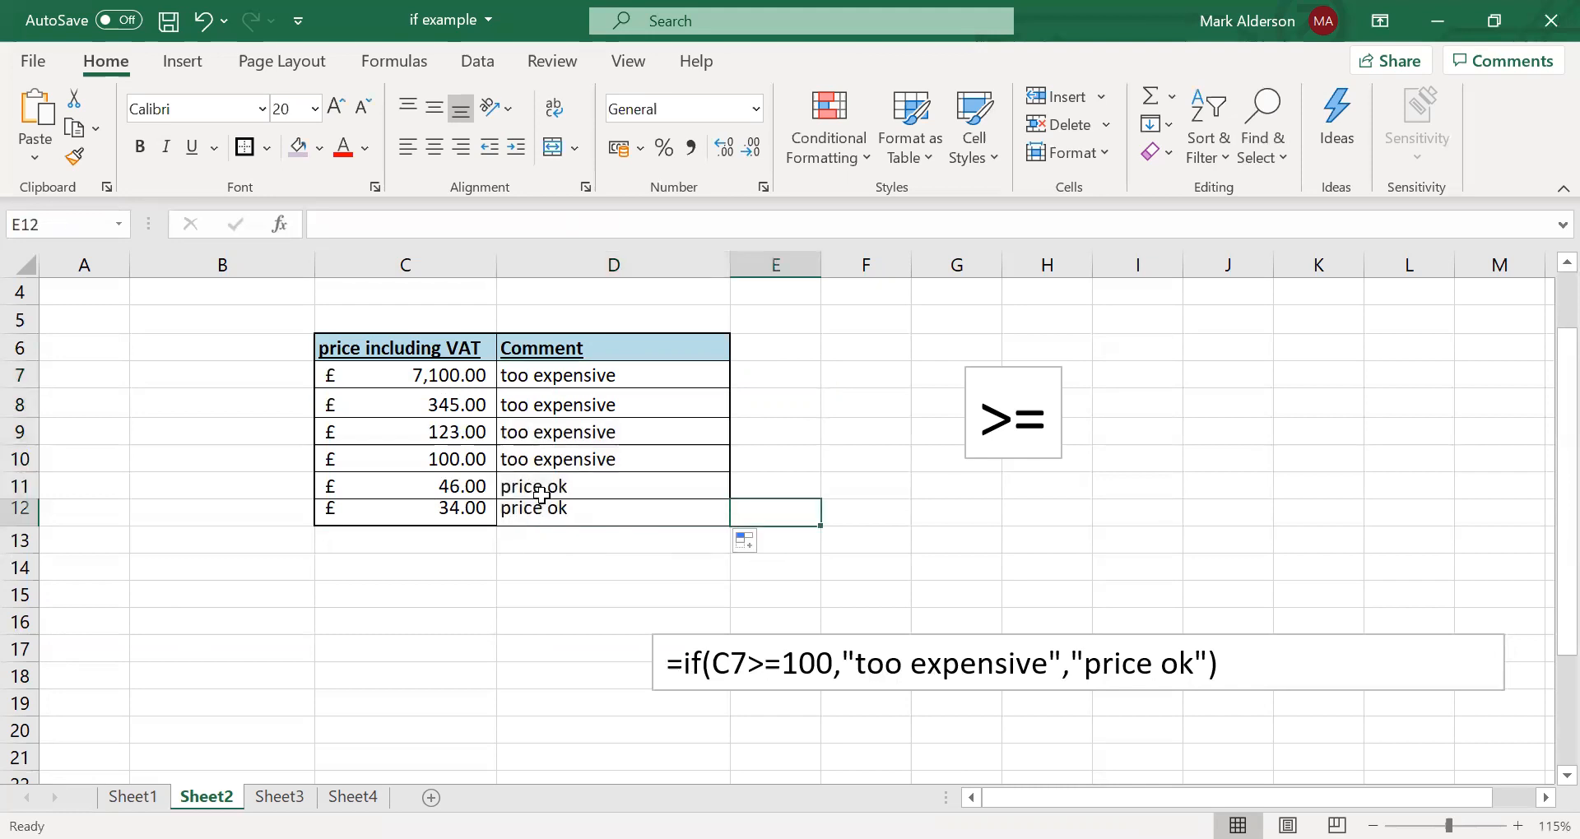
pyautogui.moveTo(543, 490); pyautogui.dragTo(563, 504)
pyautogui.click(571, 462)
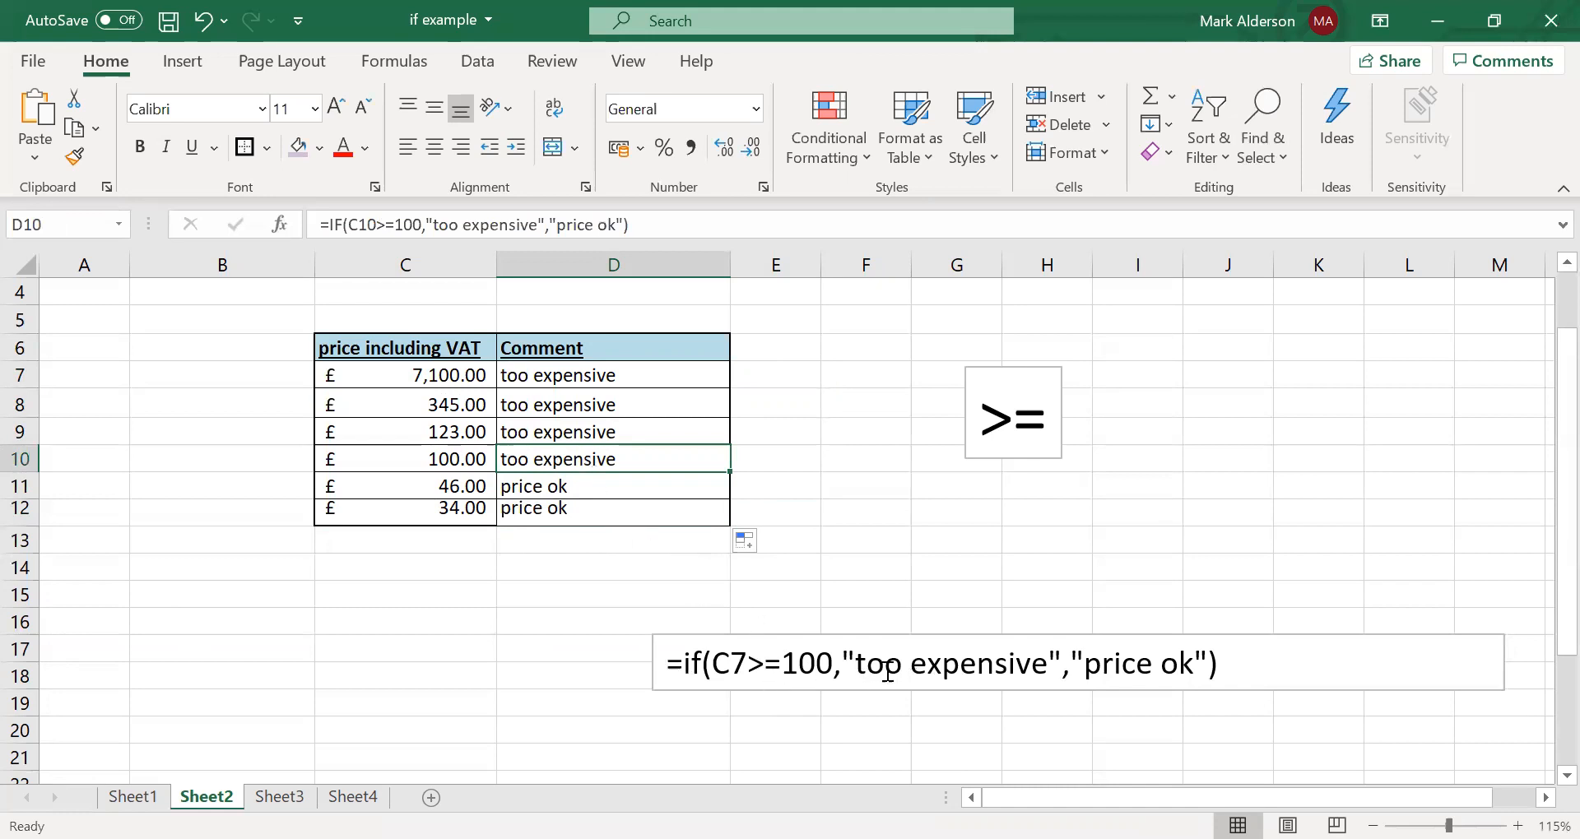
# - Test the >= threshold by changing the price in C10 to 99 and back to 100
pyautogui.click(477, 456)
pyautogui.write('99')
pyautogui.press('Return')
pyautogui.click(476, 457)
pyautogui.write('100')
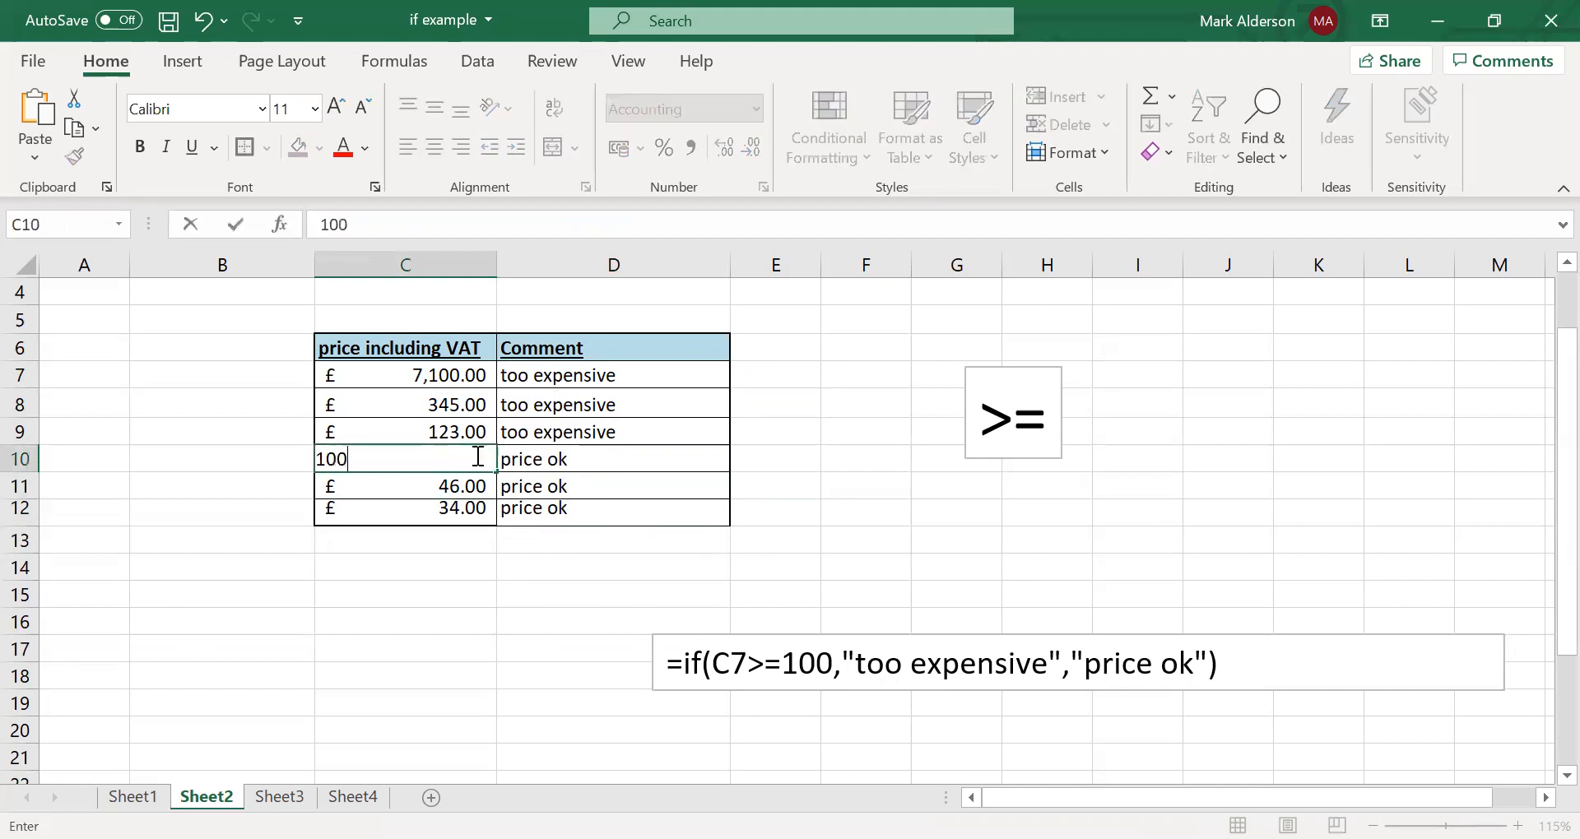
pyautogui.press('Return')
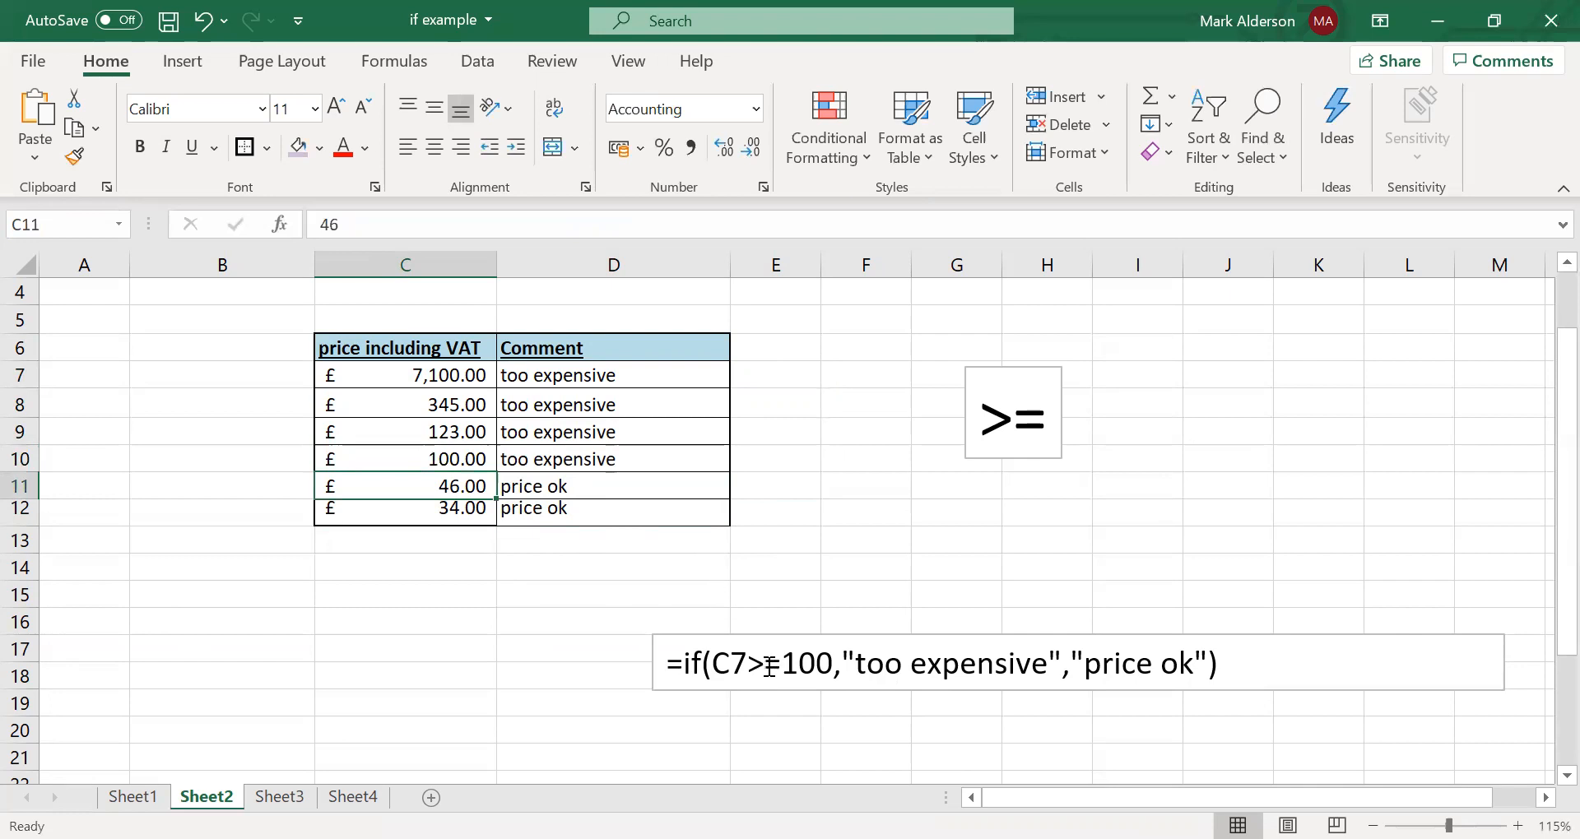
# - Change the condition in D7 to C7>100 and fill the formula down to D12
pyautogui.click(577, 375)
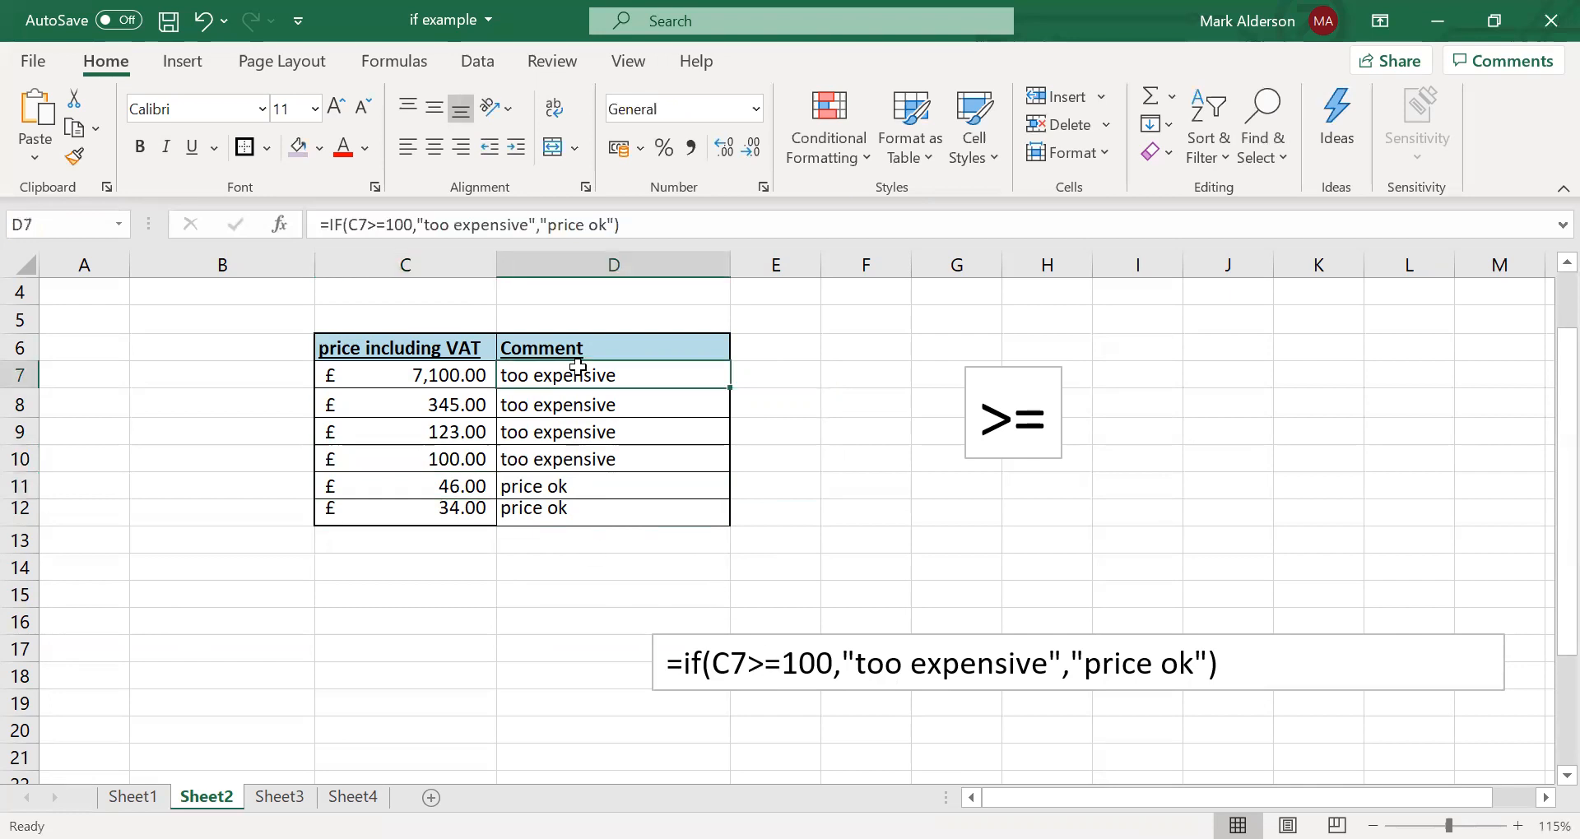
pyautogui.click(387, 224)
pyautogui.press('BackSpace')
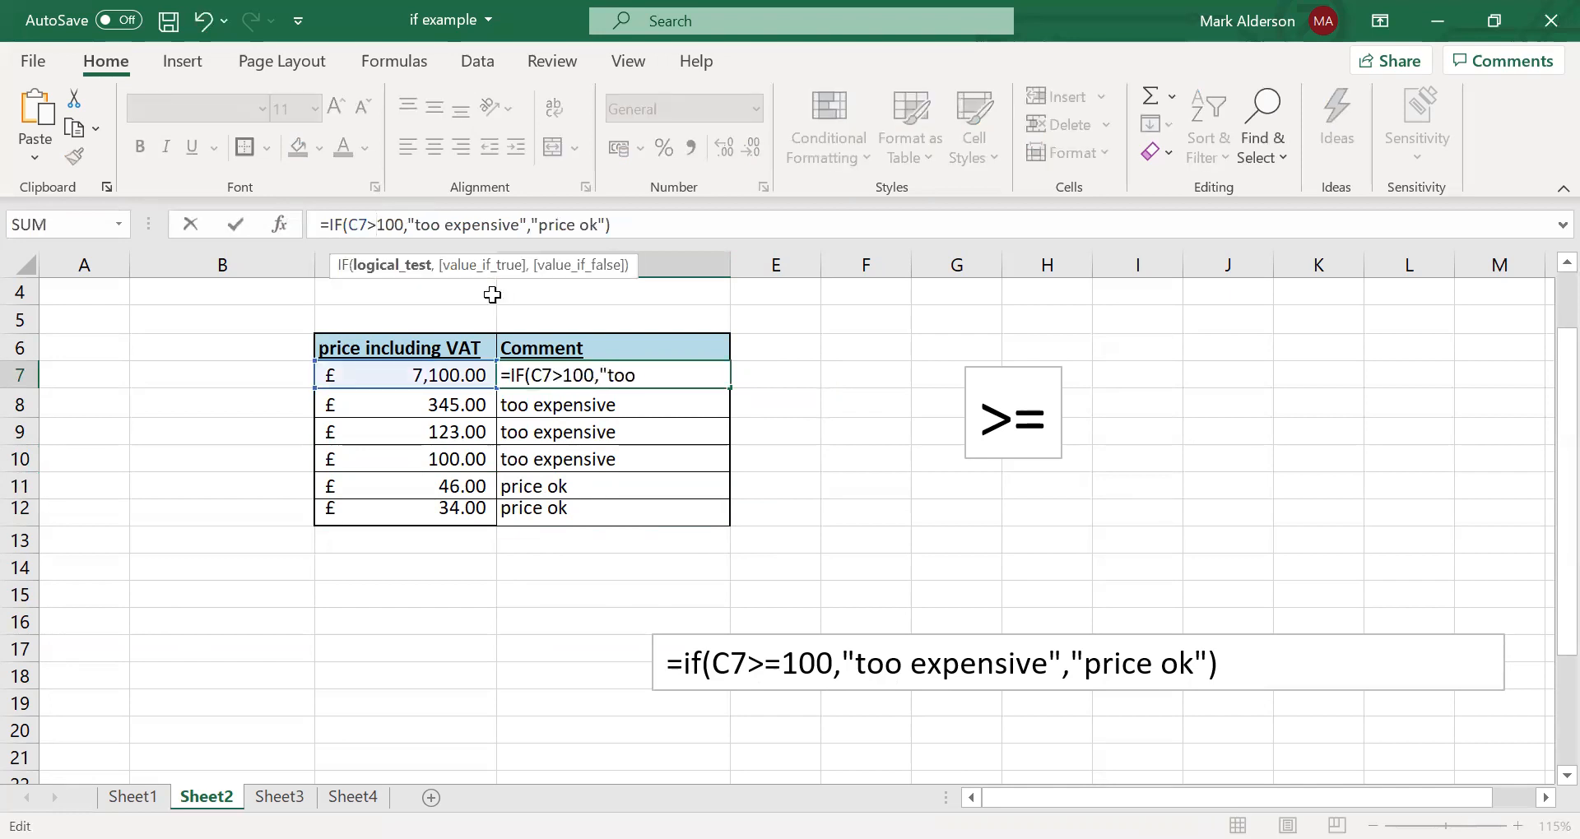
pyautogui.press('Return')
pyautogui.click(553, 379)
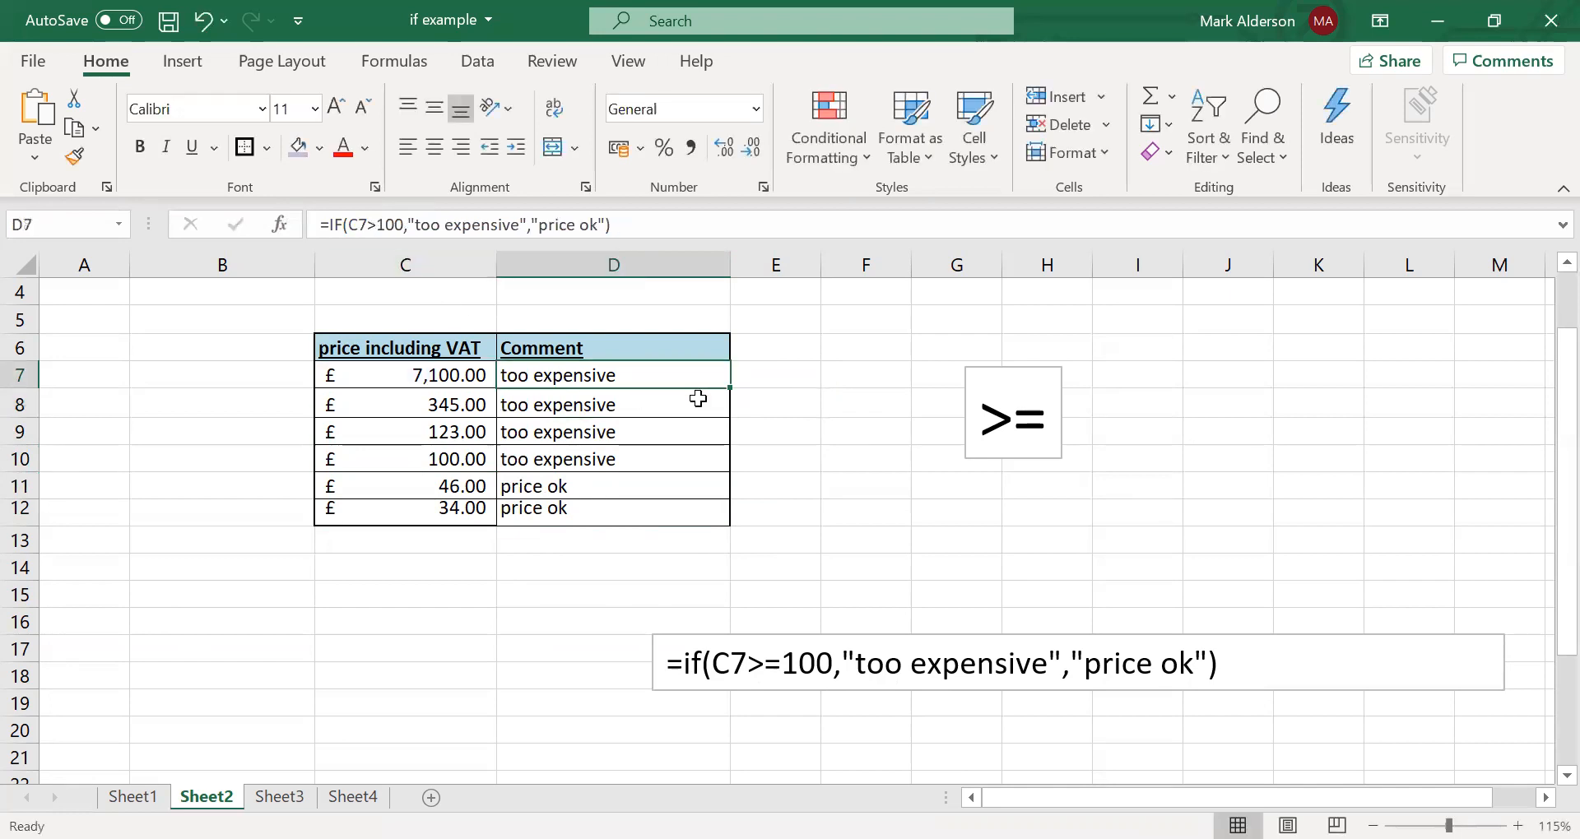
pyautogui.moveTo(729, 388); pyautogui.dragTo(719, 520)
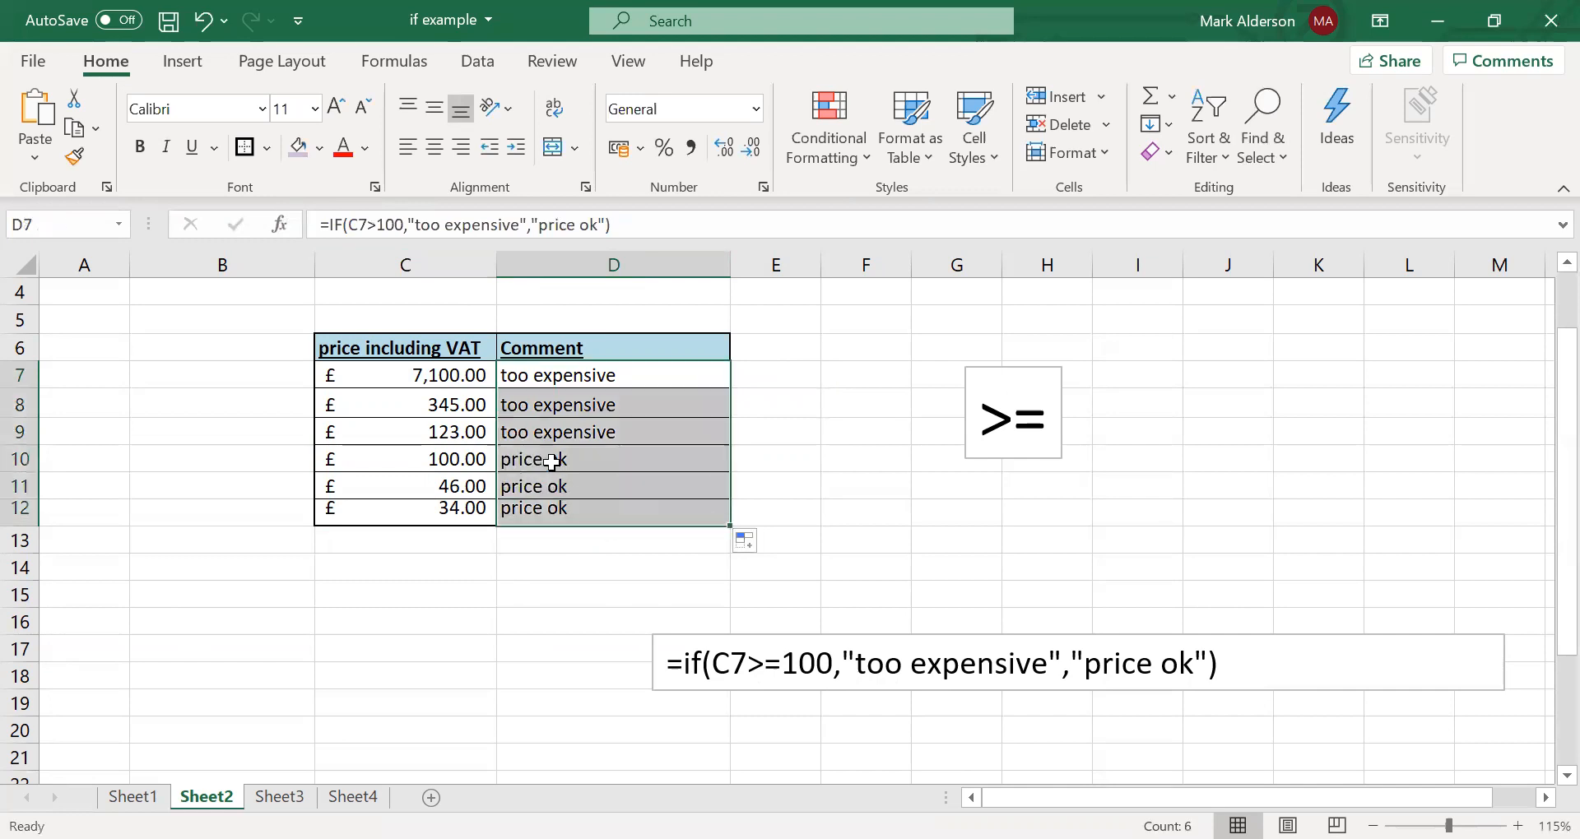
# - Restore the condition in D7 to C7>=100 and fill the formula down to D12
pyautogui.click(551, 459)
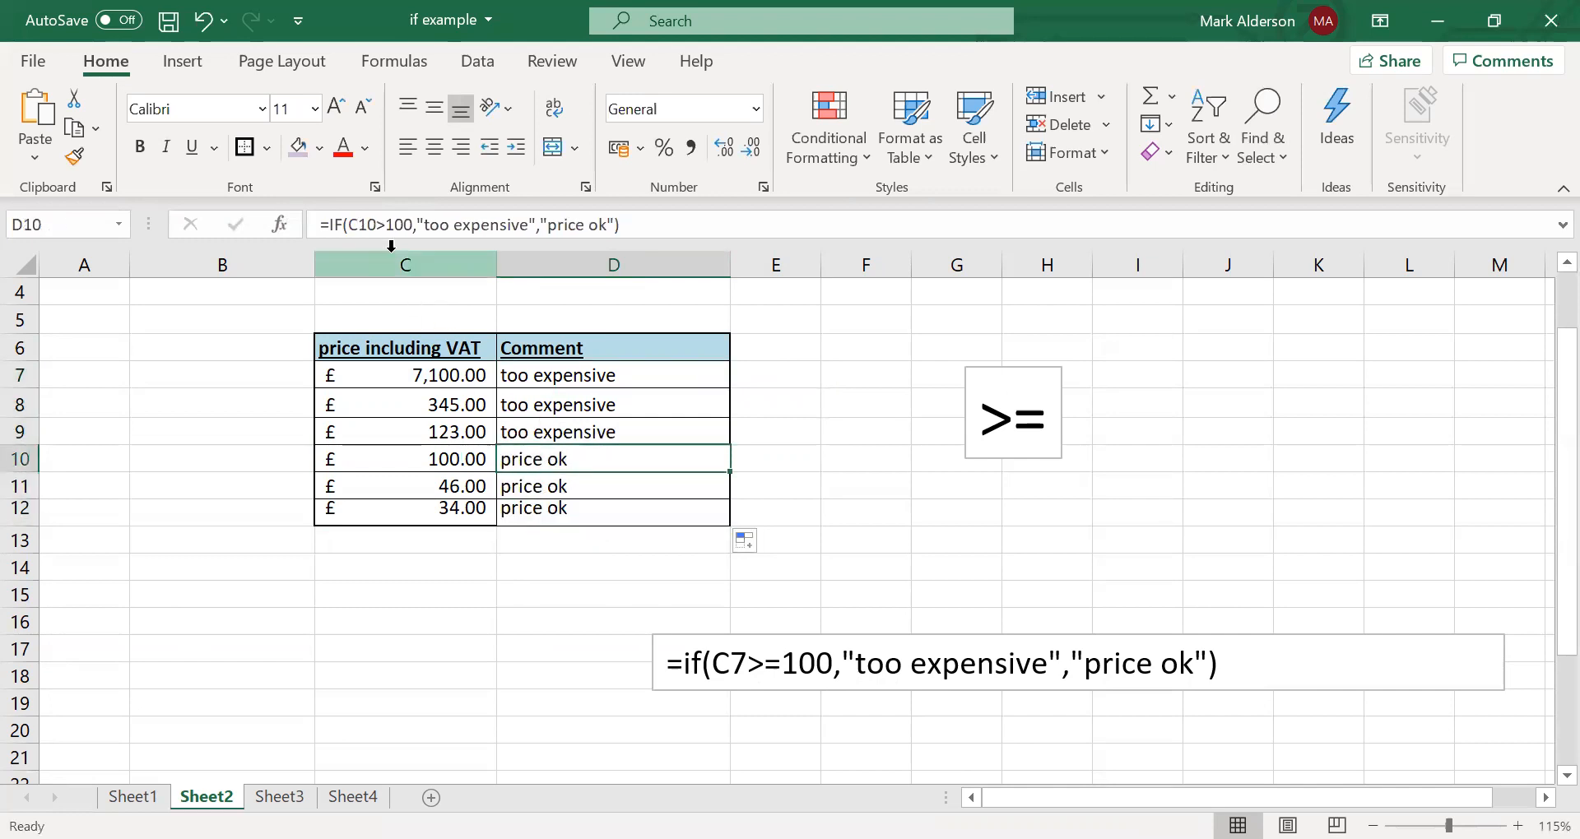
pyautogui.click(512, 375)
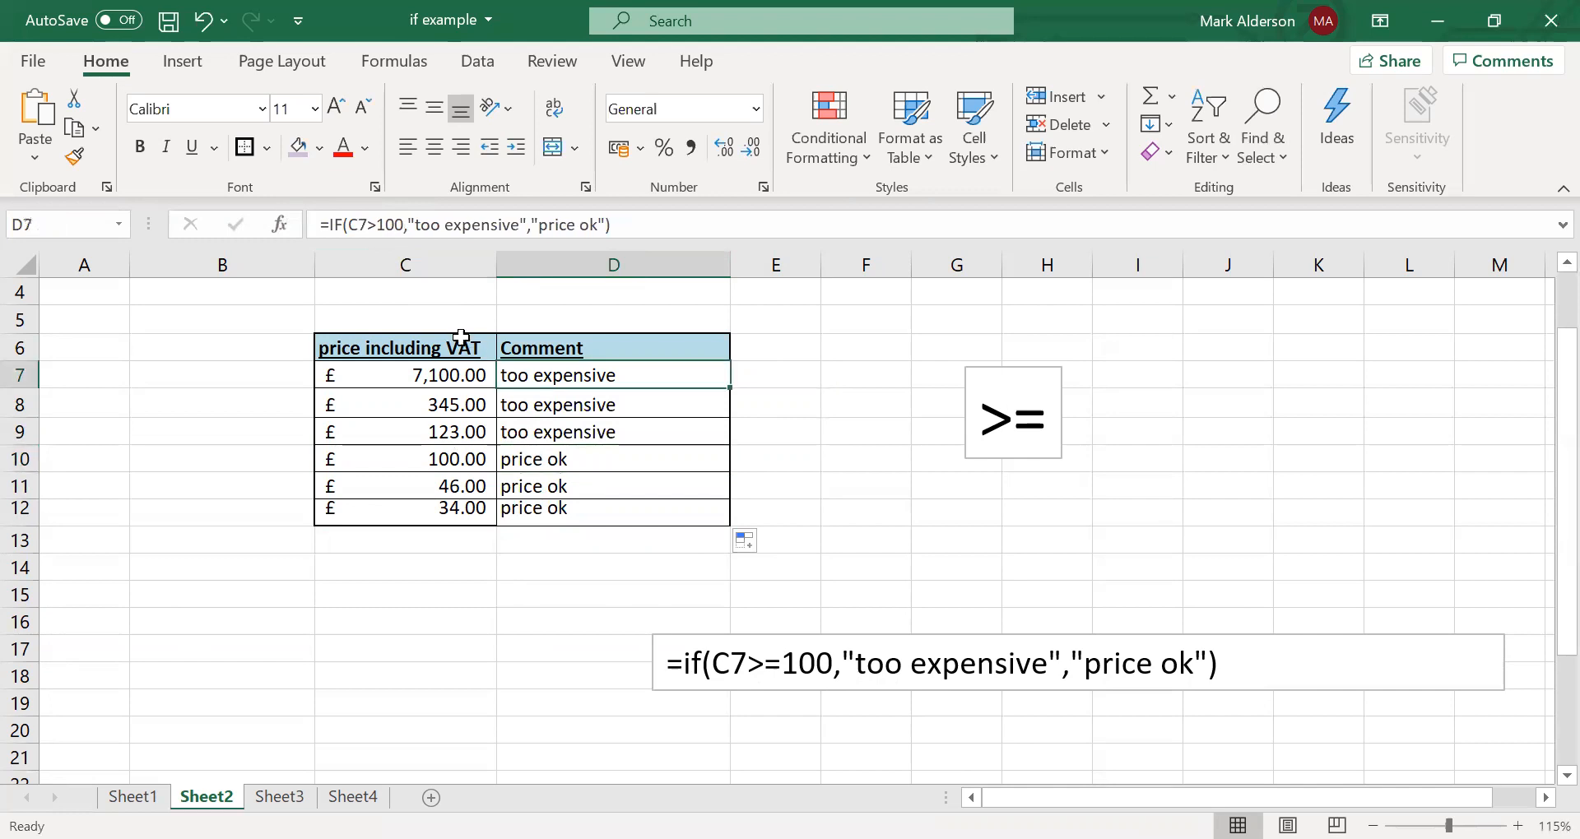
pyautogui.click(381, 227)
pyautogui.write('=')
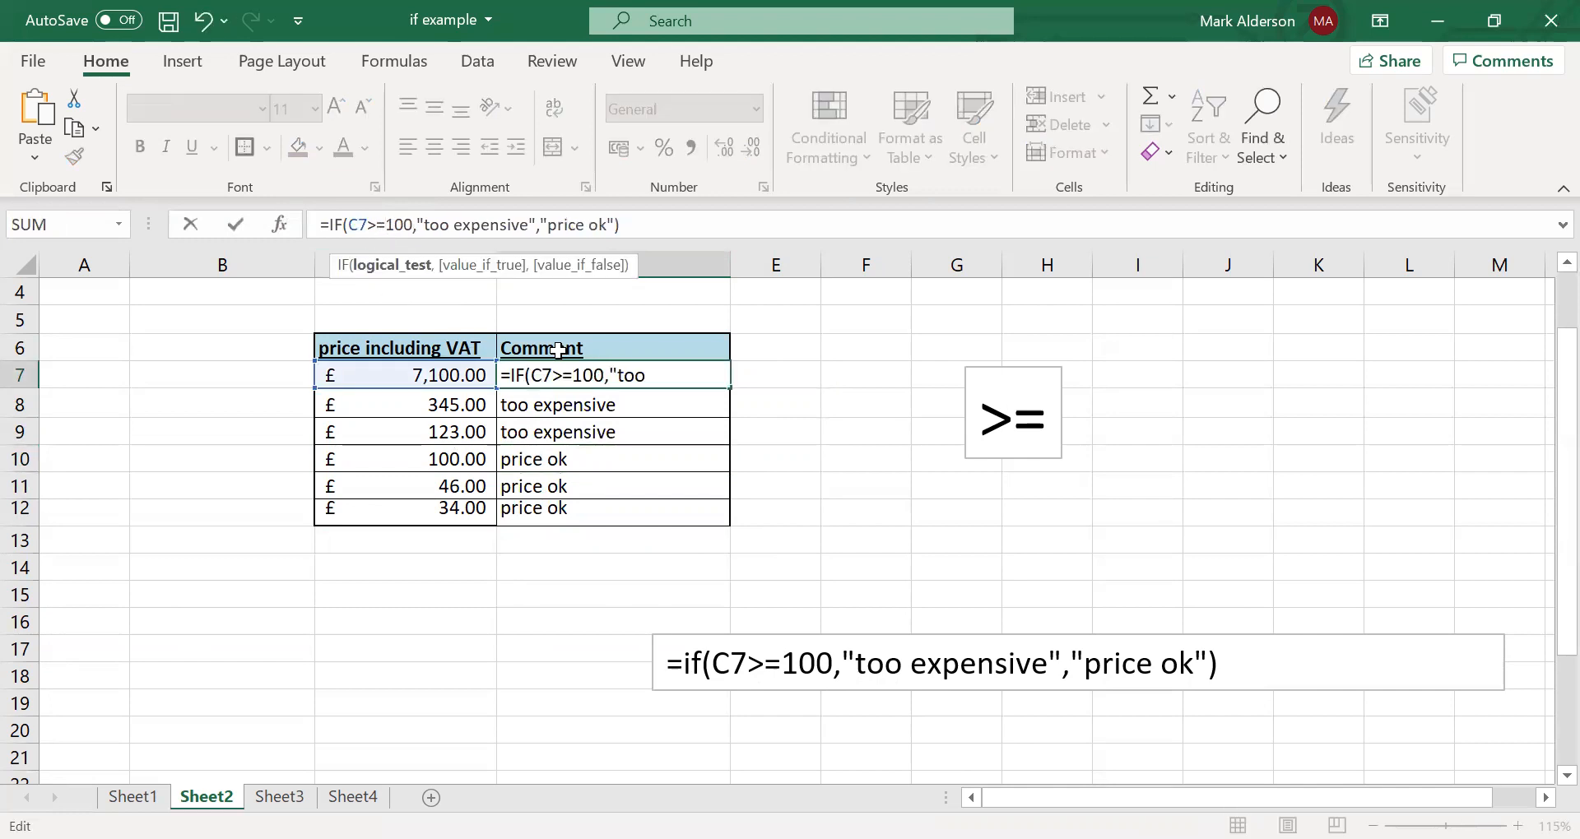
pyautogui.press('Return')
pyautogui.click(580, 378)
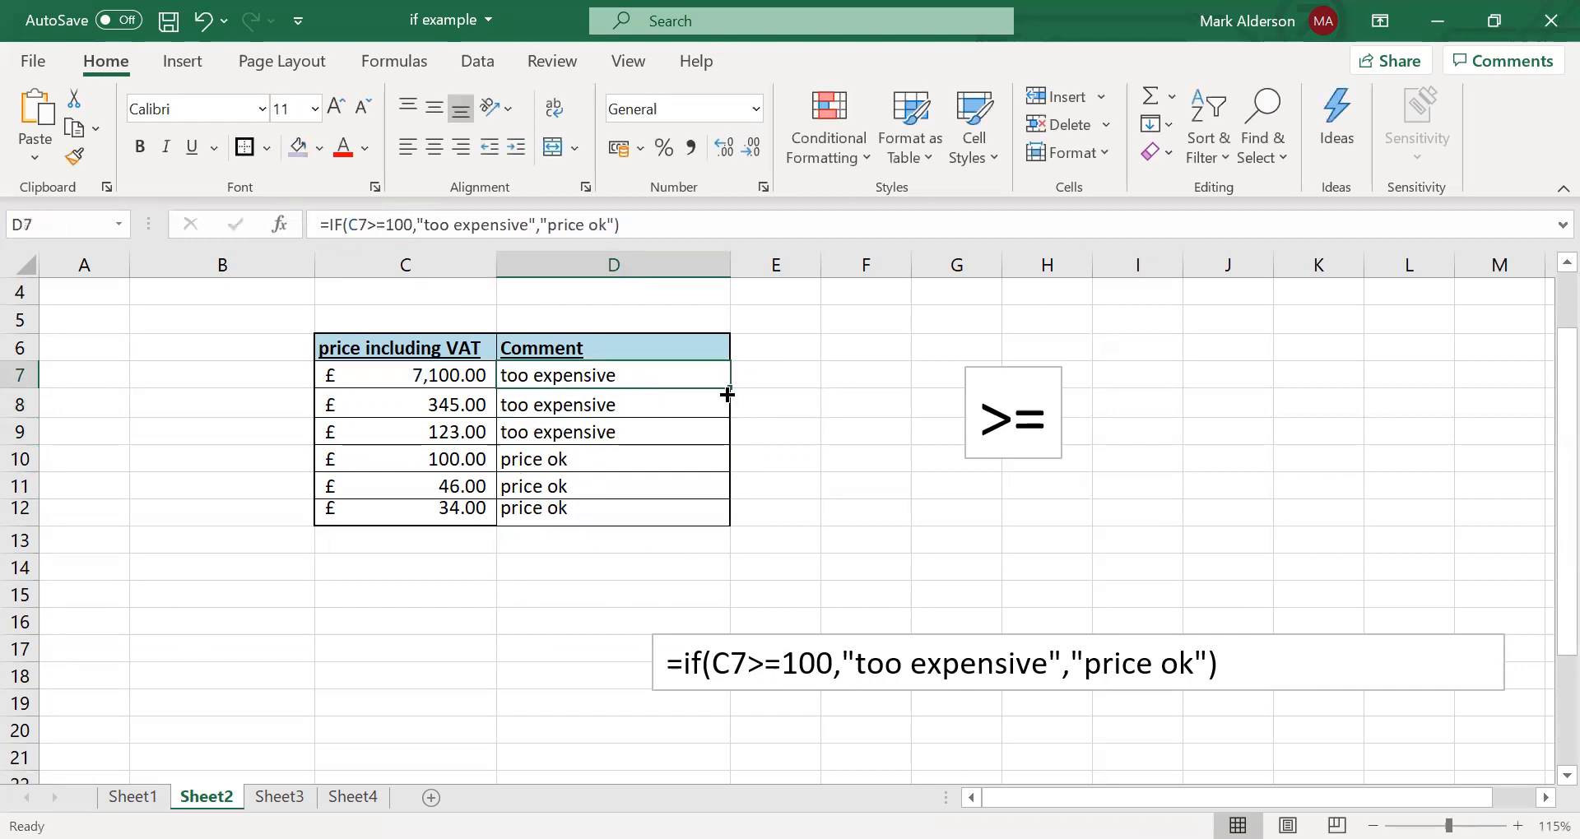
pyautogui.moveTo(729, 423); pyautogui.dragTo(730, 524)
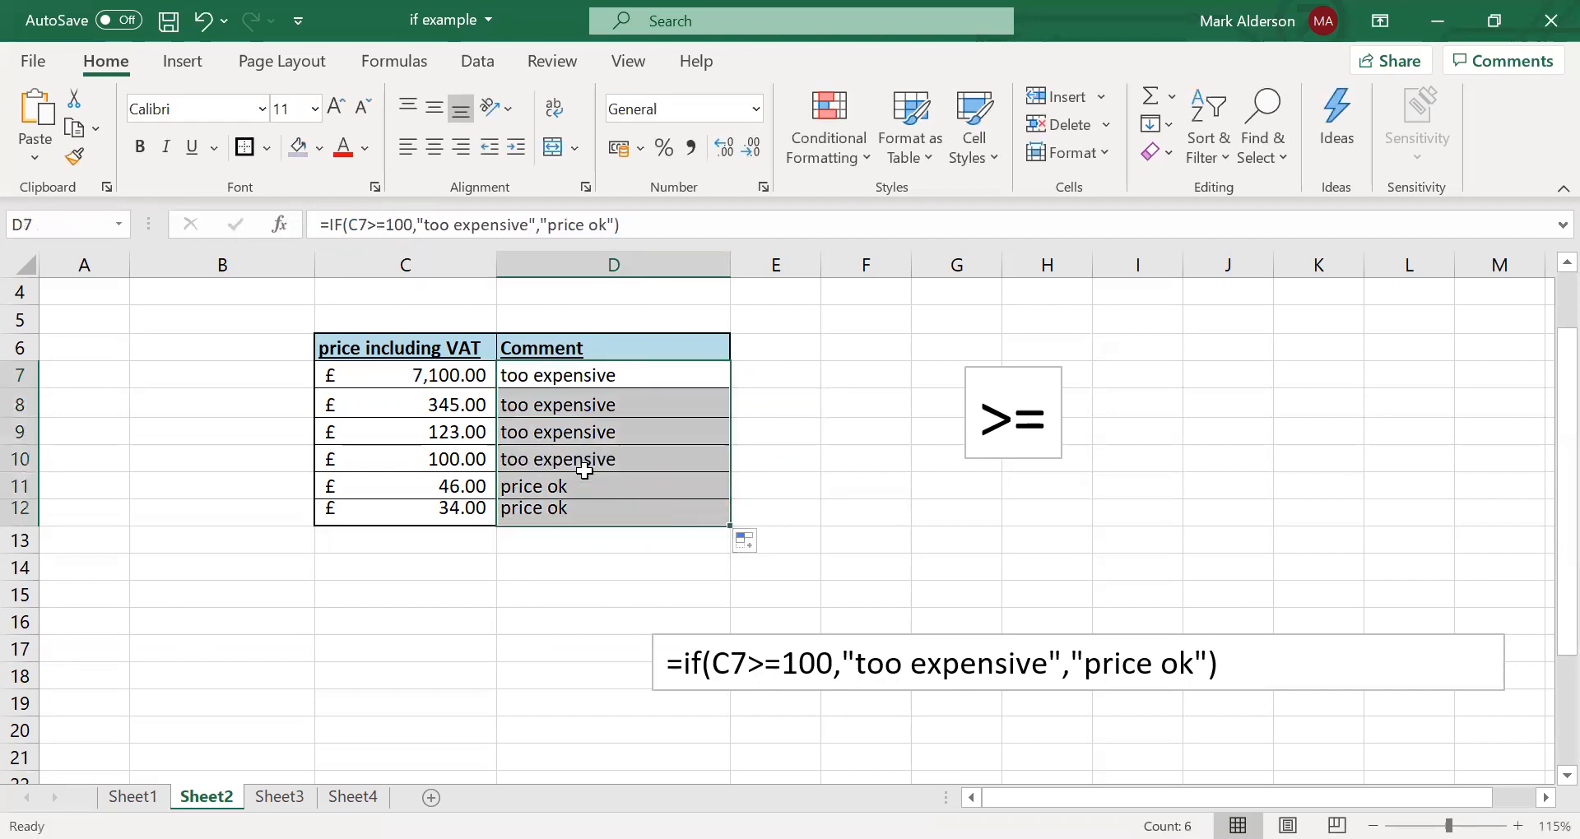
pyautogui.click(585, 464)
pyautogui.click(830, 479)
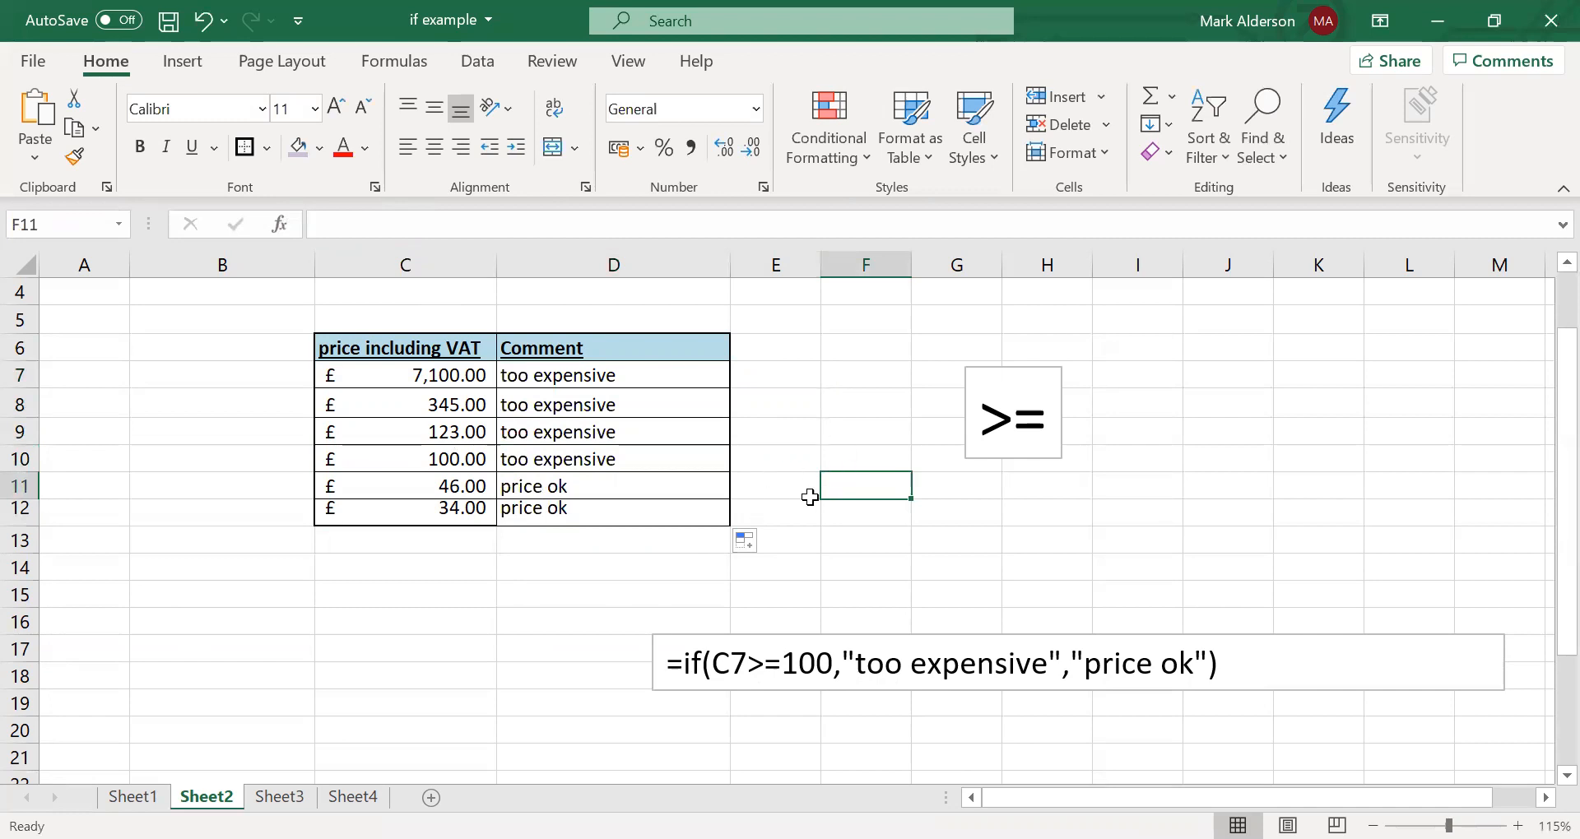
# - Start a Text that Contains conditional formatting rule for the text "too" on comment cells D7:D12
pyautogui.keyDown('ctrl'); pyautogui.scroll(2, 813, 497); pyautogui.keyUp('ctrl')
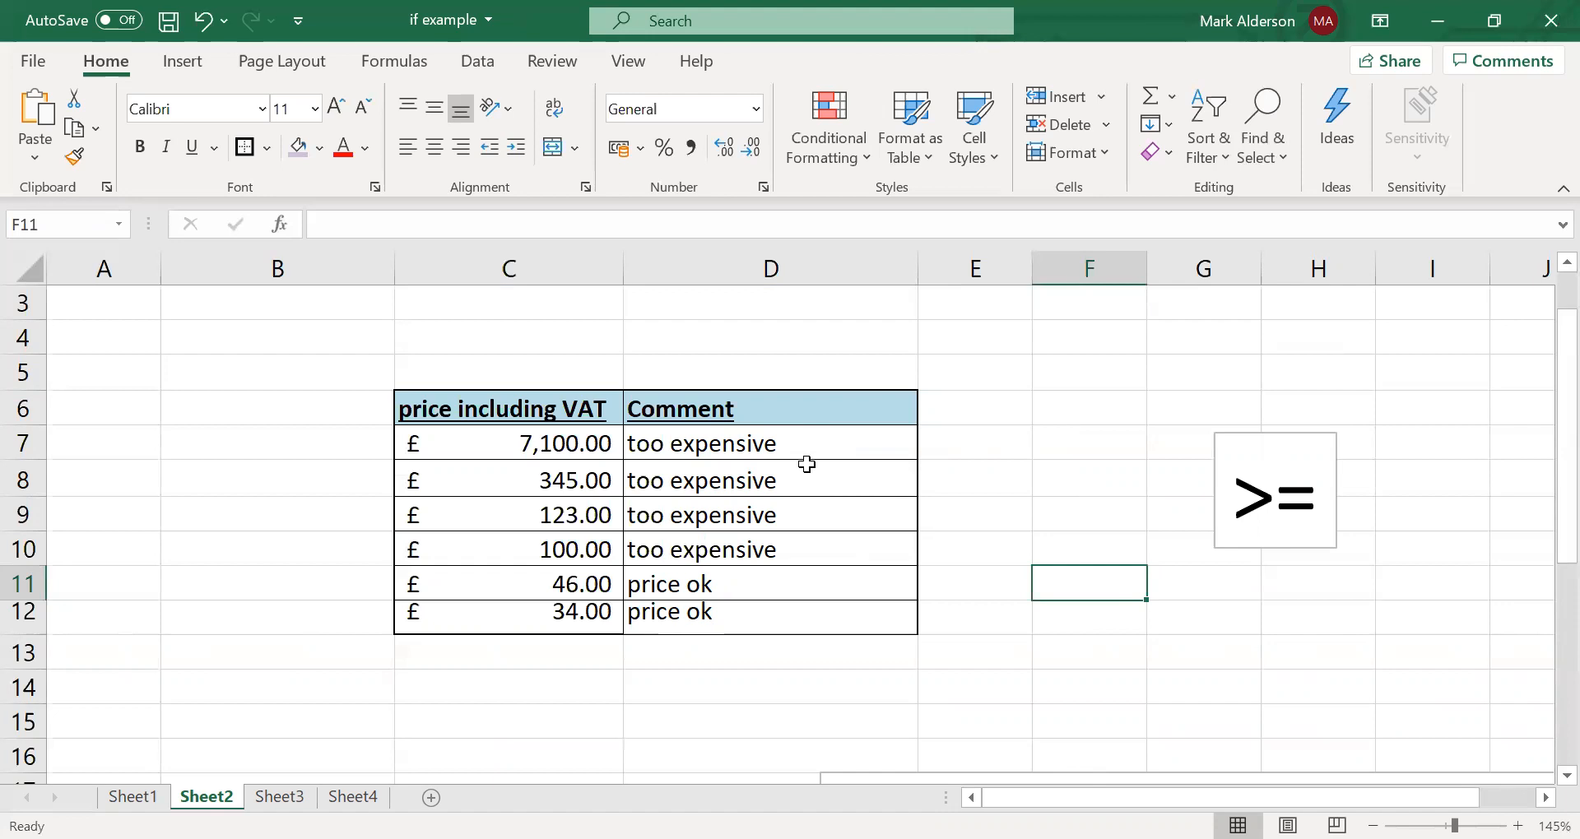
pyautogui.click(657, 451)
pyautogui.moveTo(745, 442); pyautogui.dragTo(743, 610)
pyautogui.click(778, 605)
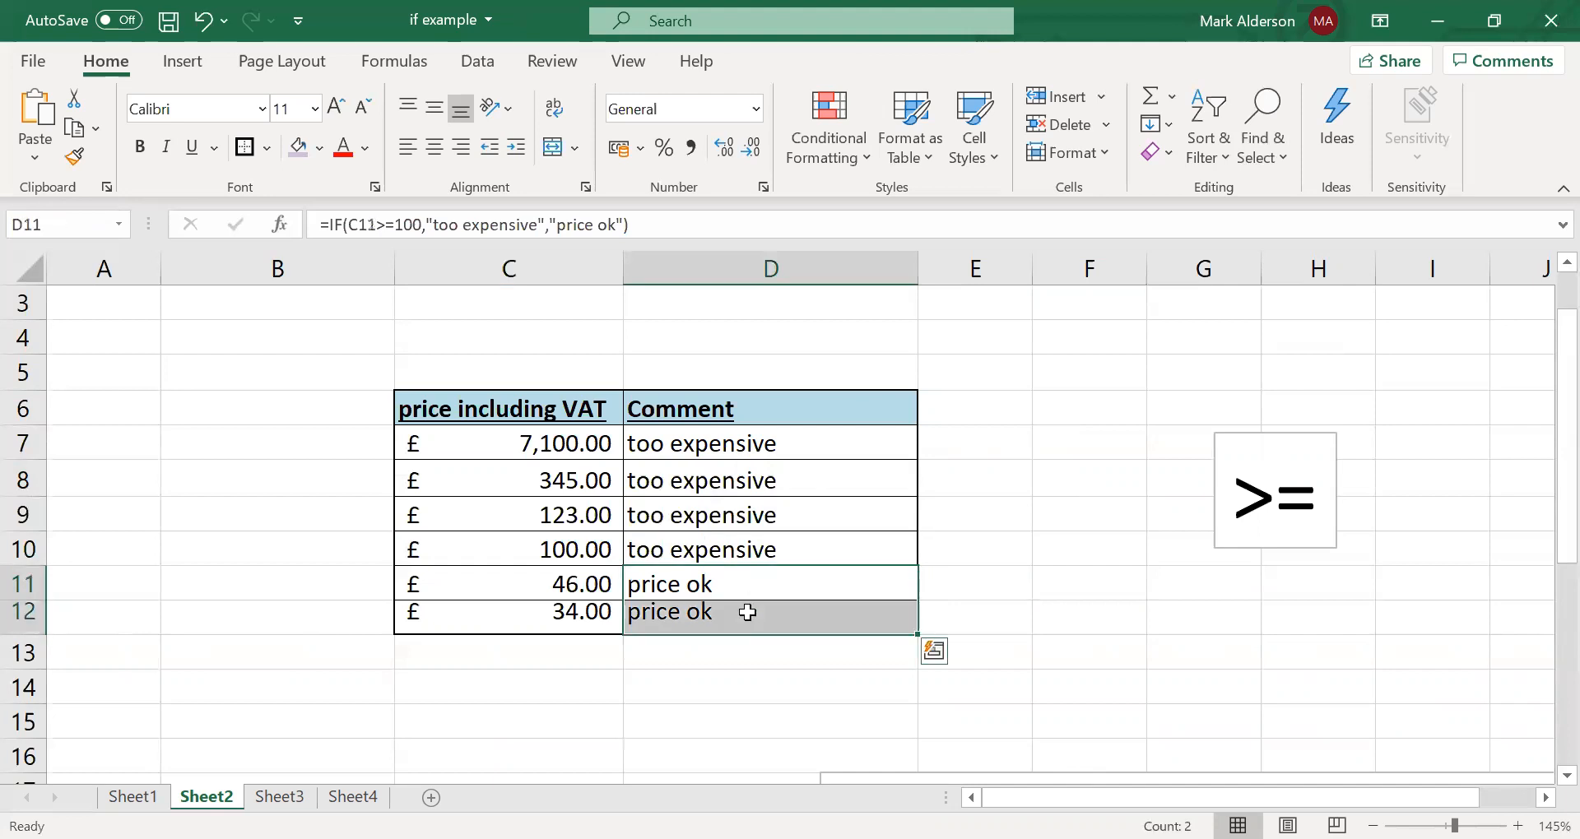
pyautogui.click(787, 547)
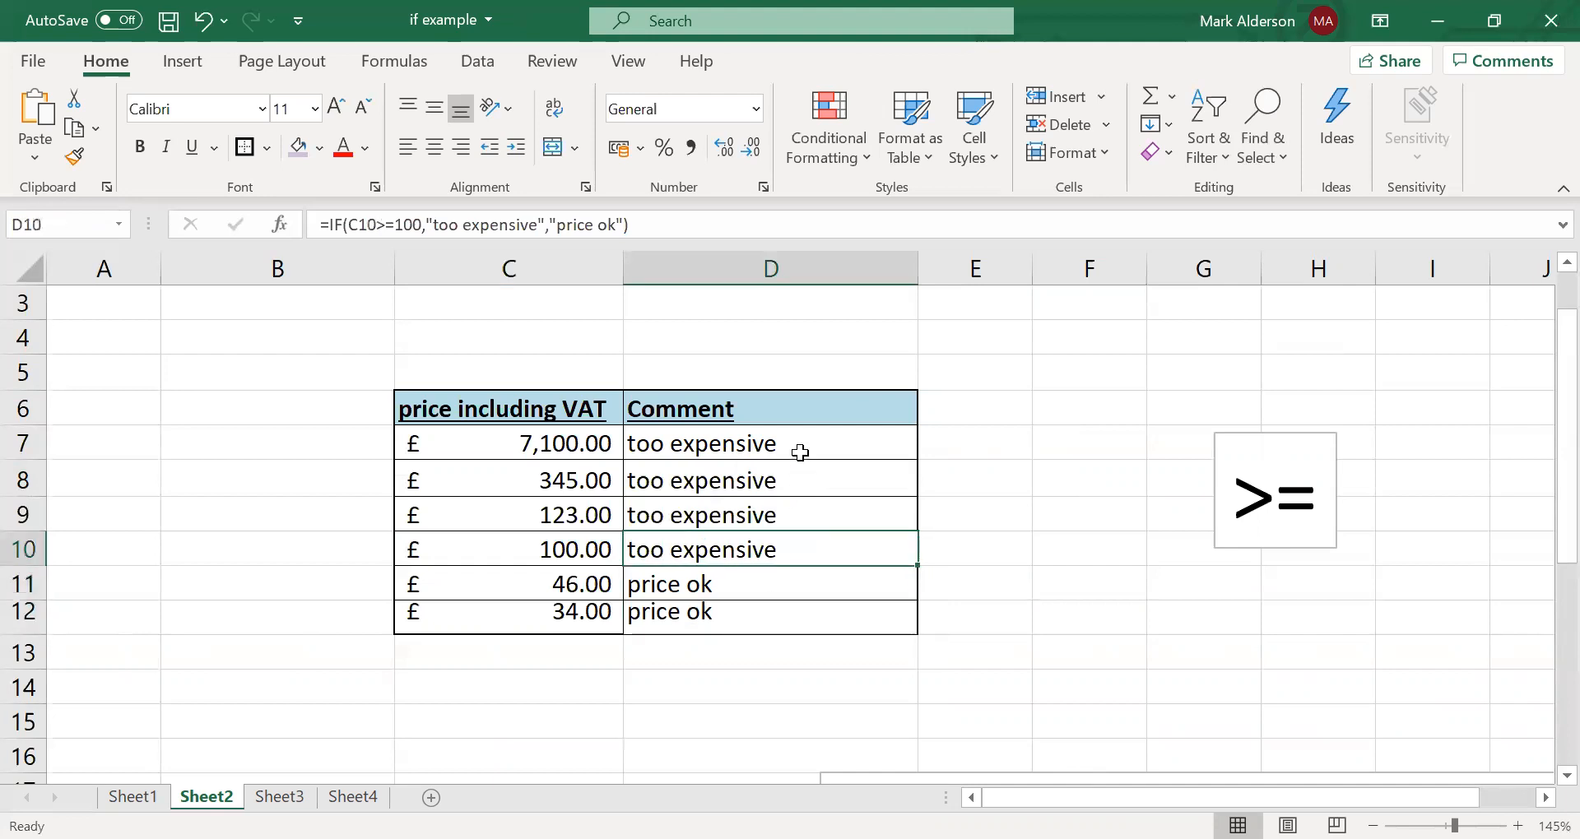
pyautogui.moveTo(807, 439); pyautogui.dragTo(807, 610)
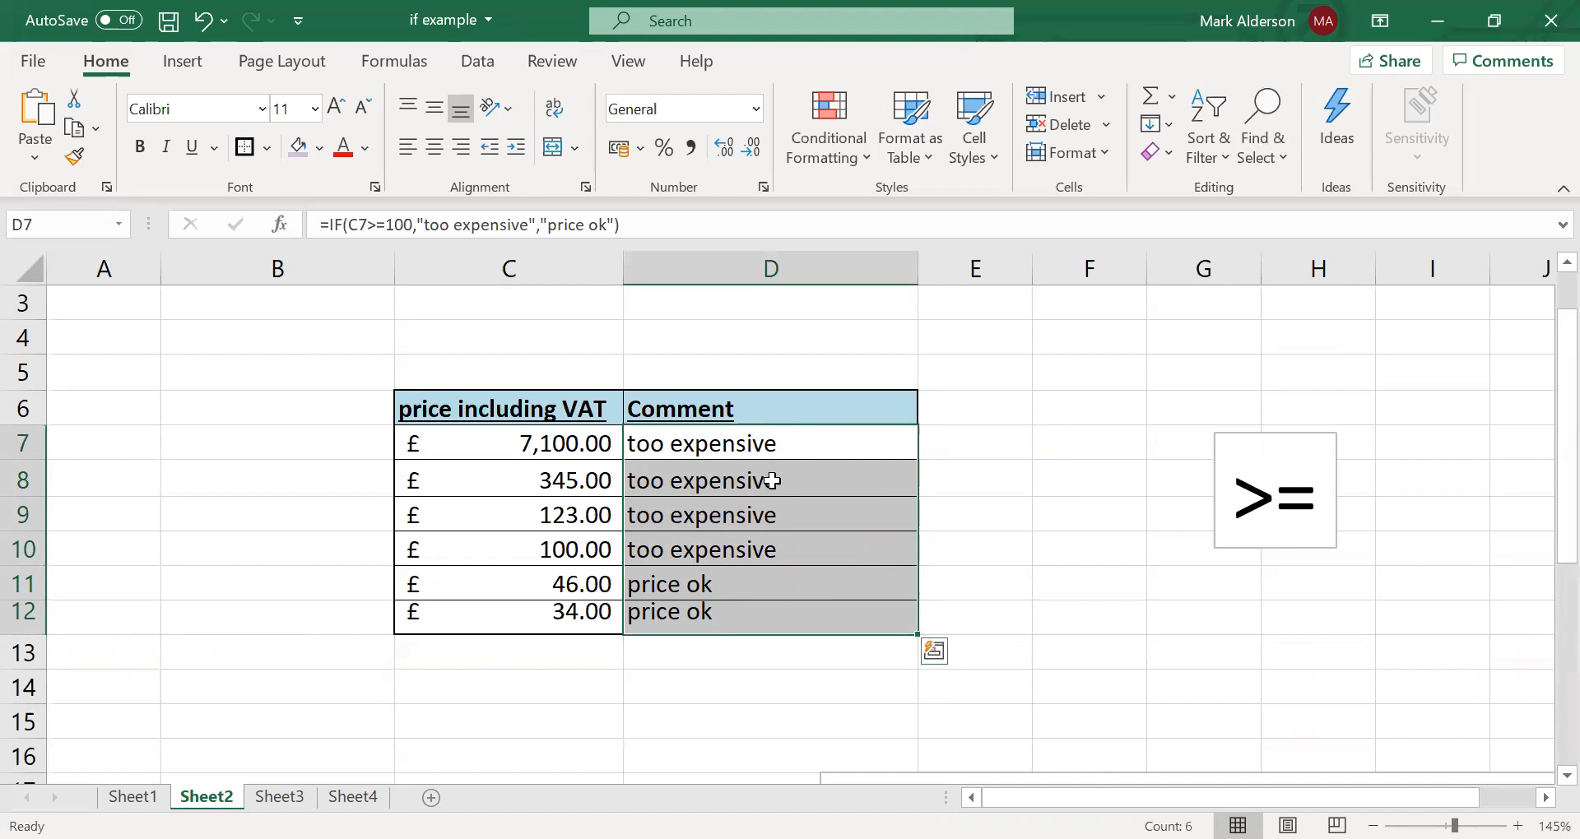
pyautogui.click(820, 135)
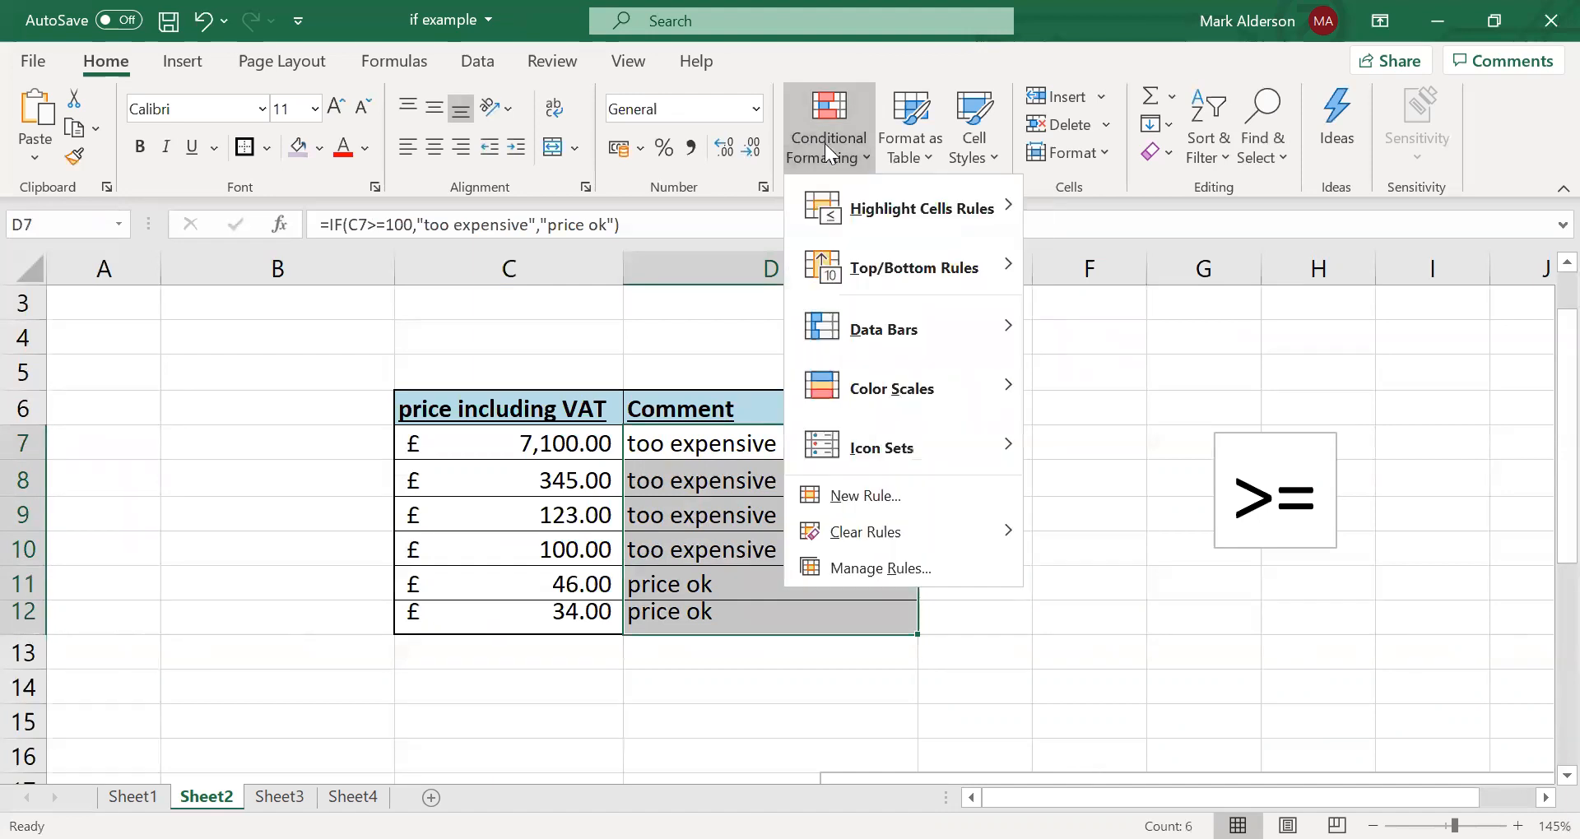
pyautogui.moveTo(892, 206)
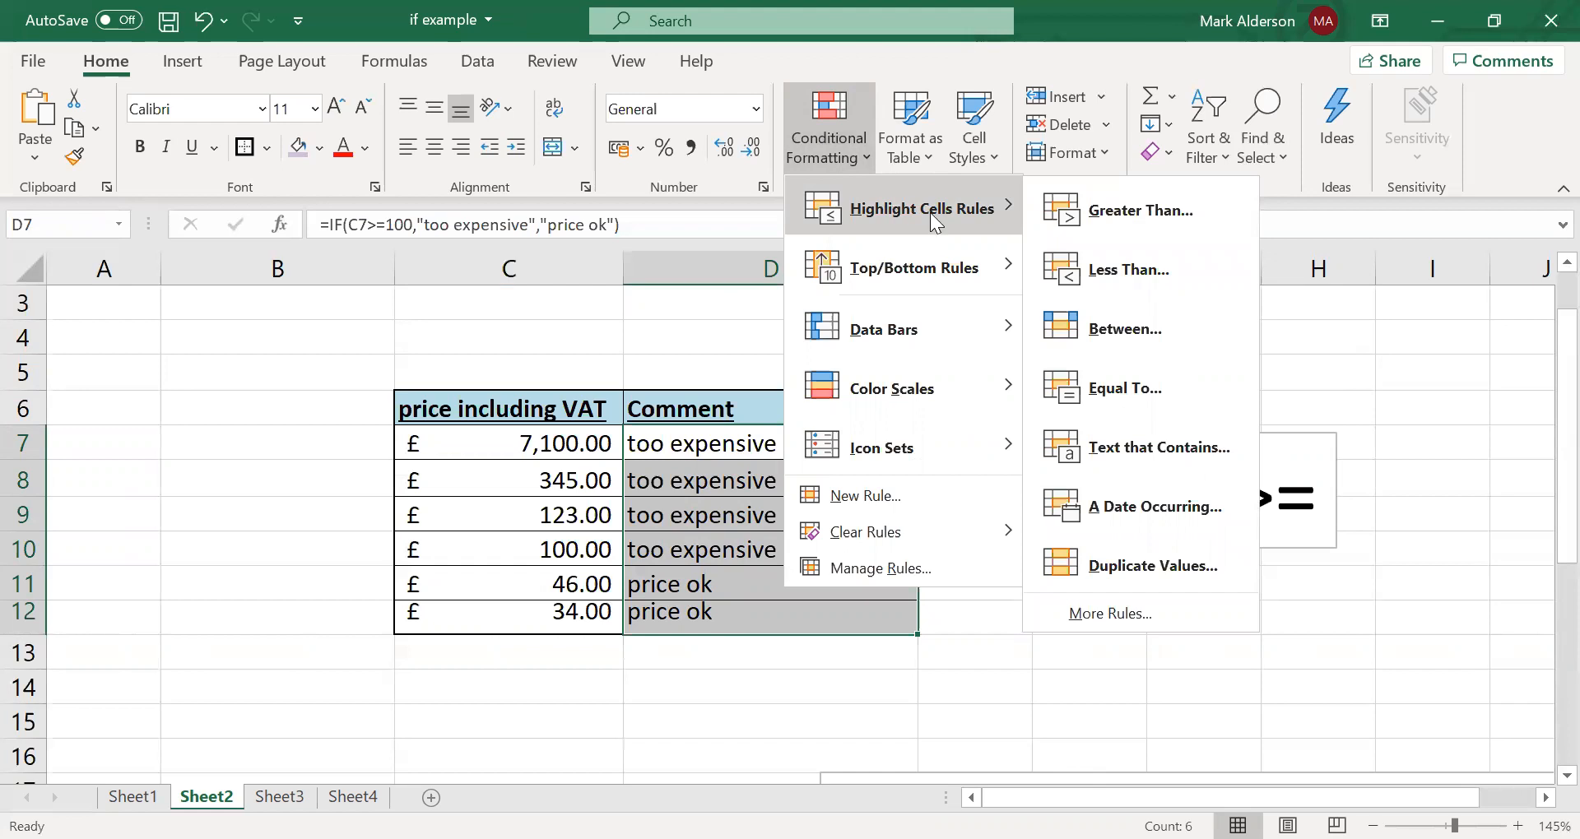
pyautogui.click(1160, 461)
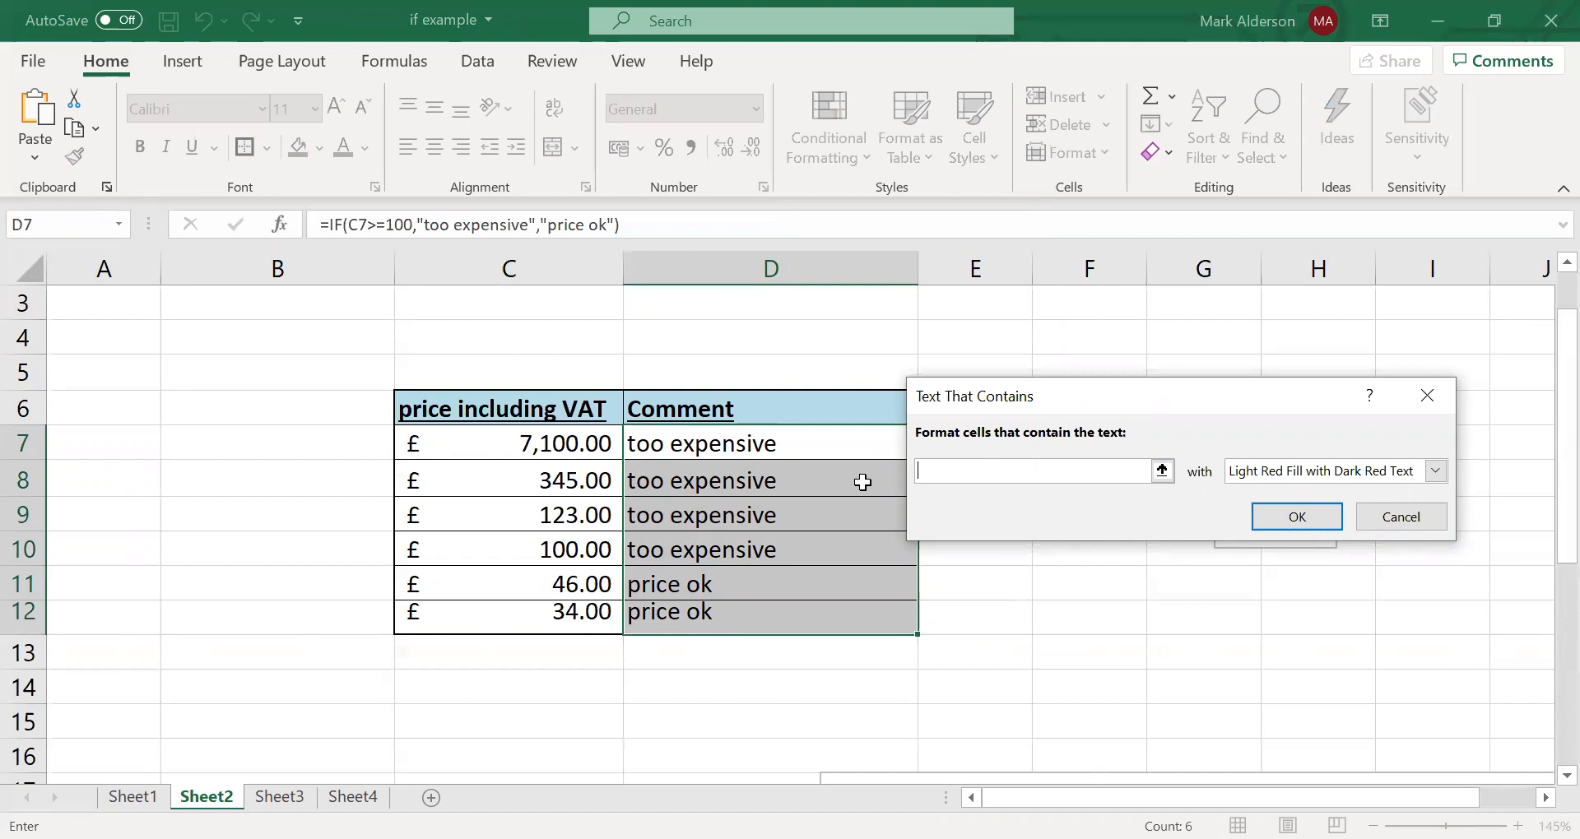
pyautogui.write('too')
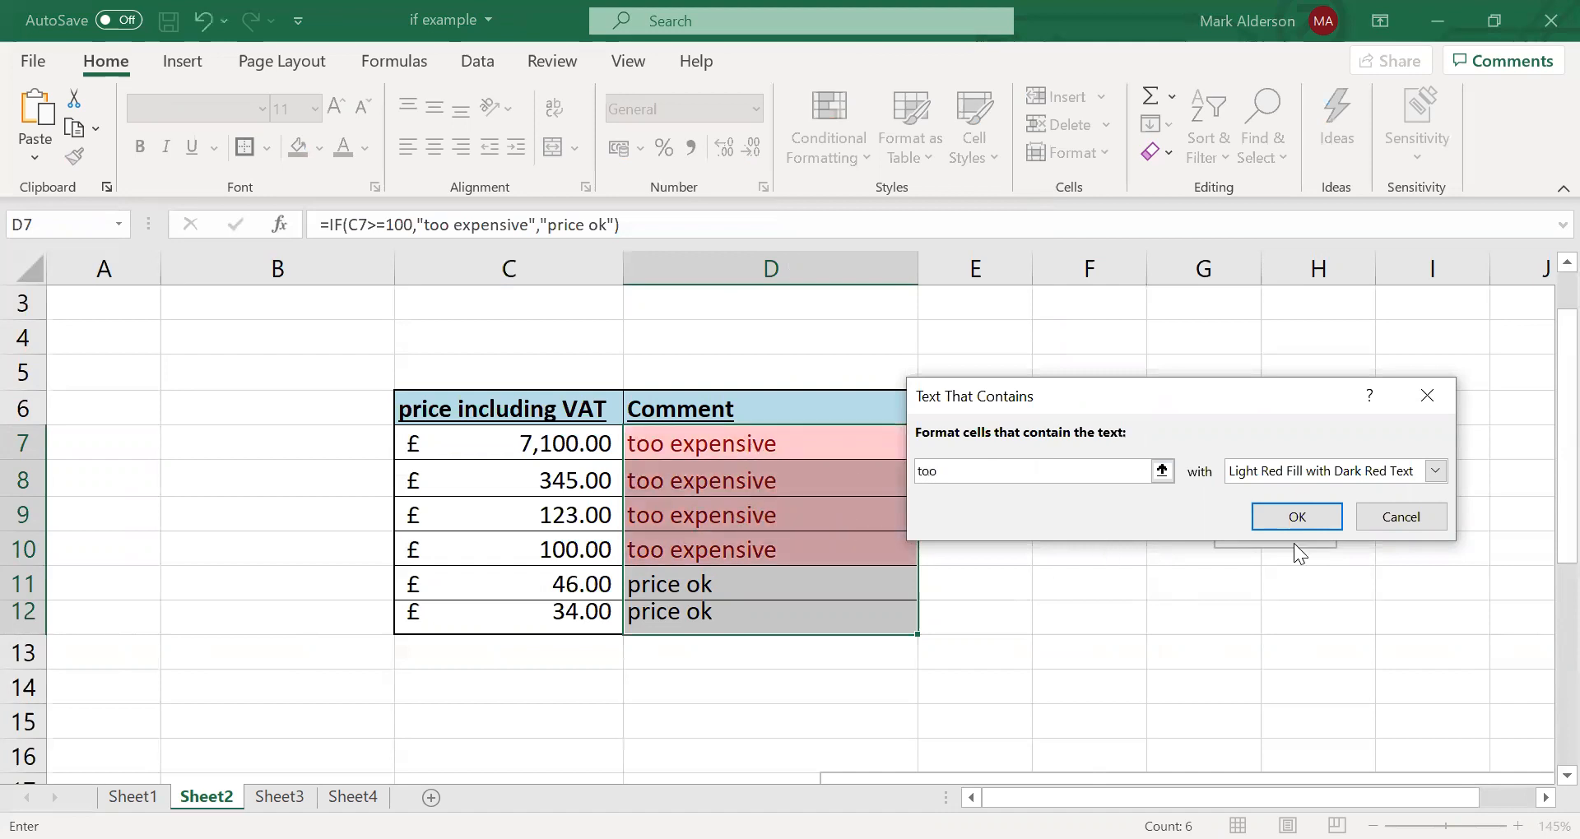
# - Give the "too" rule a custom From center gradient fill with yellow as Color 1 and red as Color 2, and apply it
pyautogui.click(1434, 474)
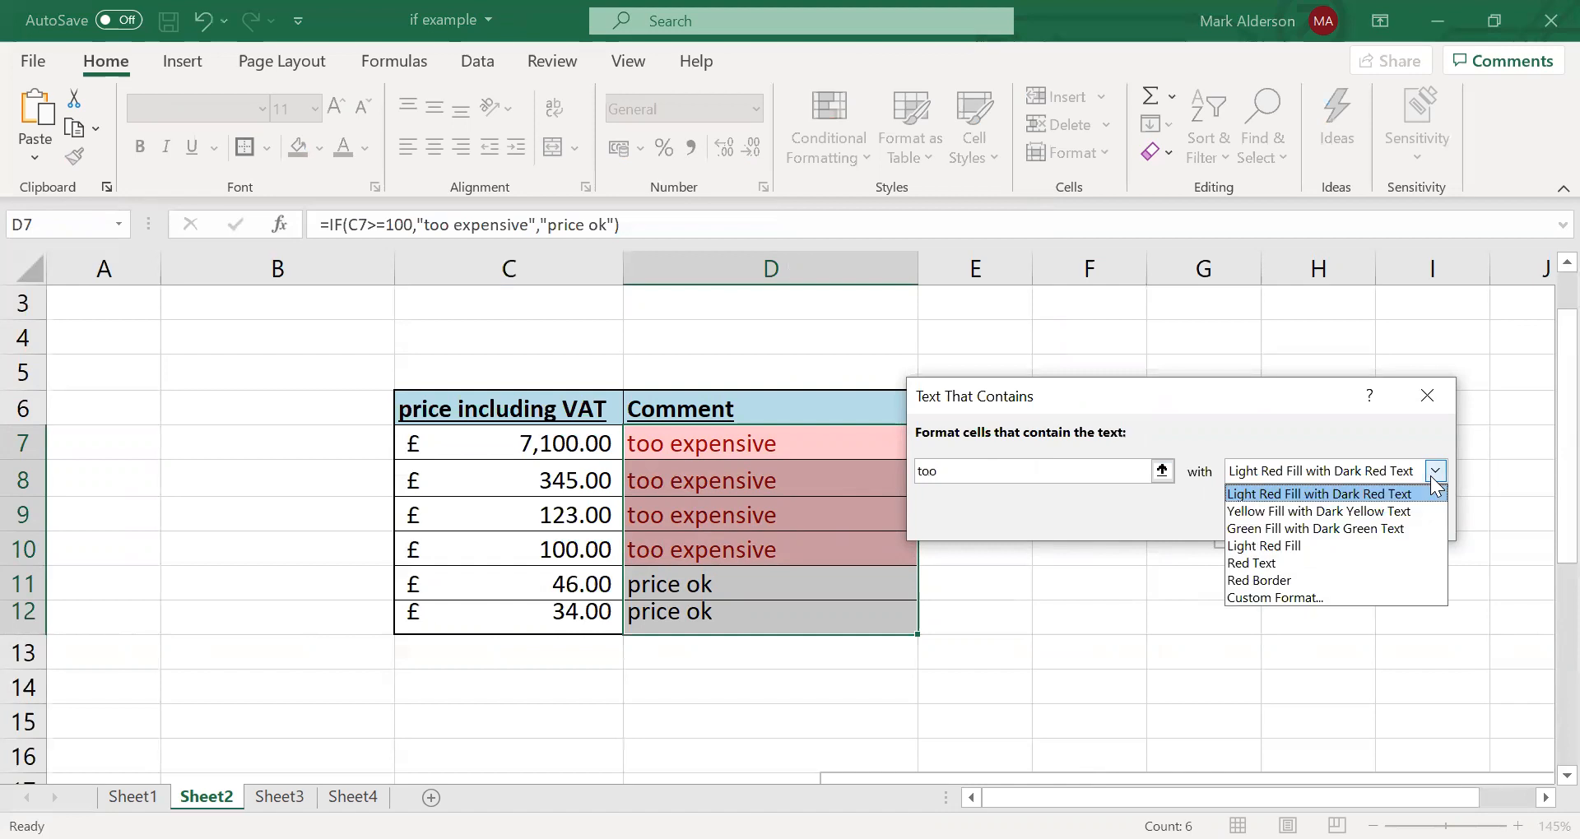
pyautogui.click(1268, 598)
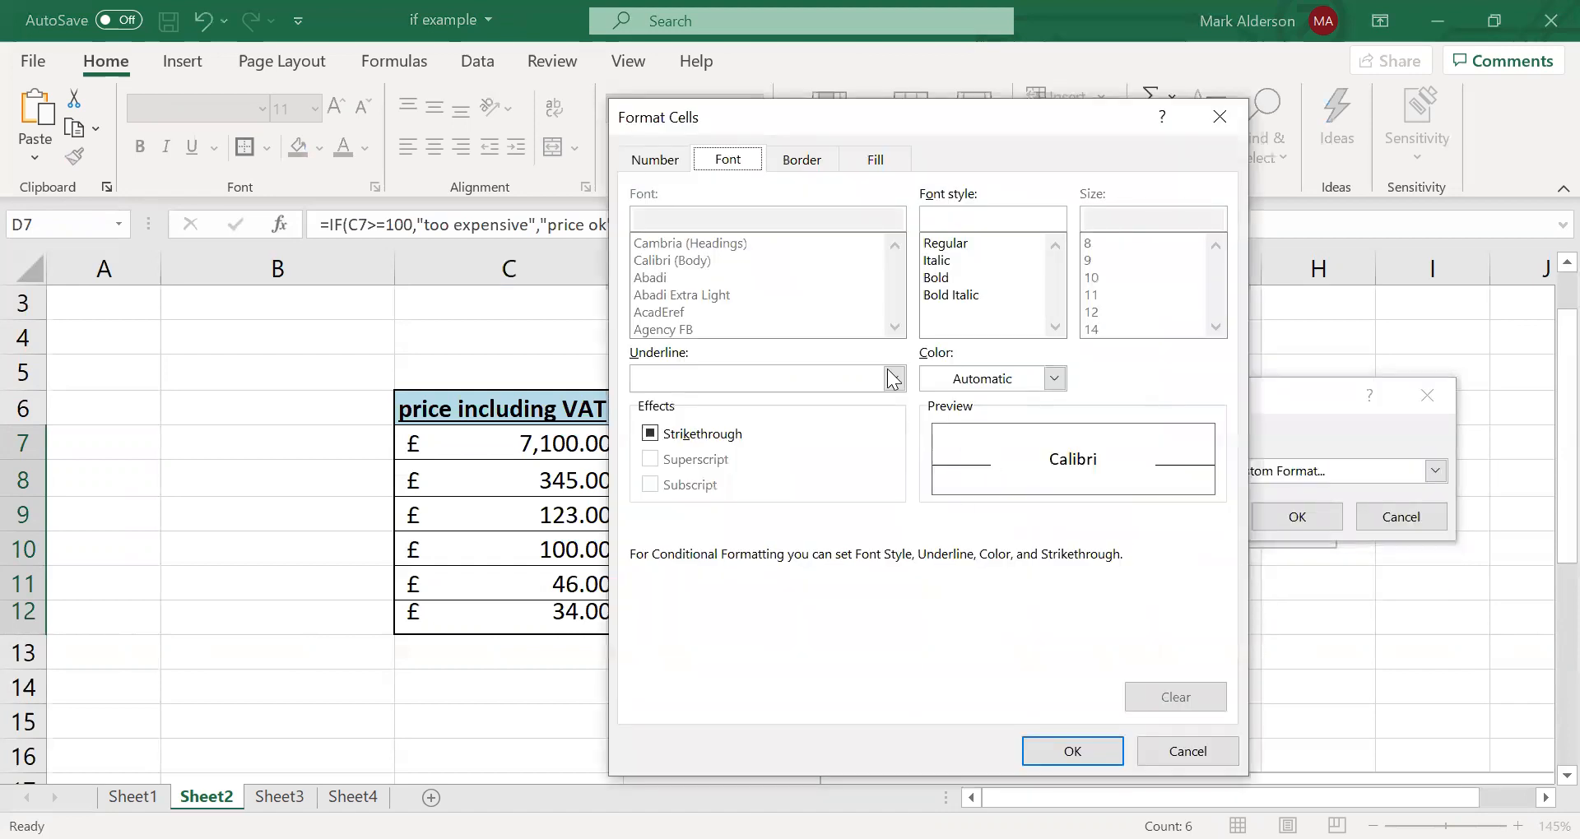
pyautogui.click(878, 161)
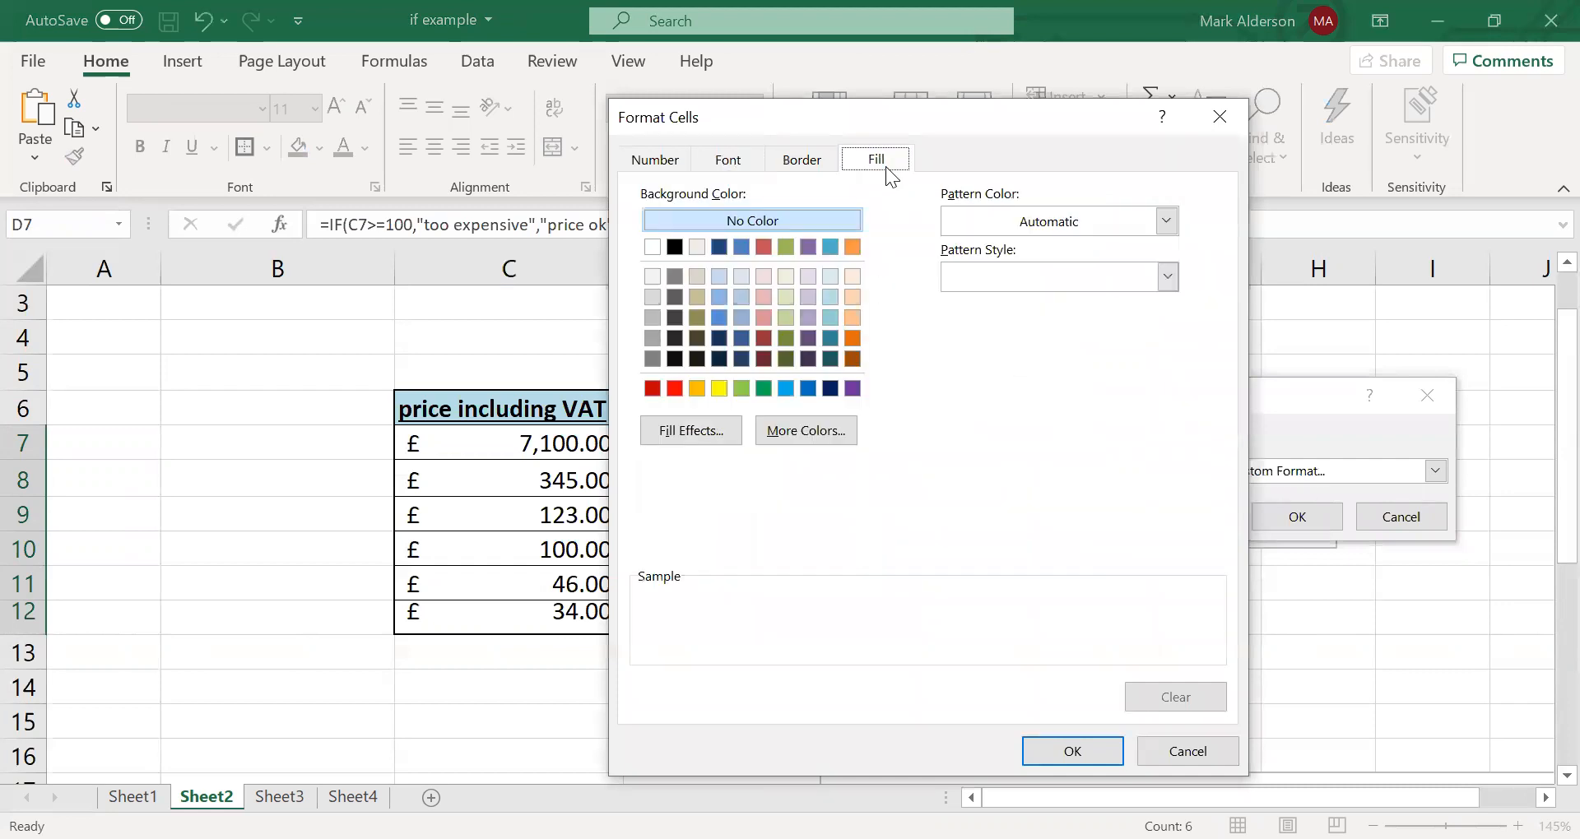
pyautogui.click(684, 437)
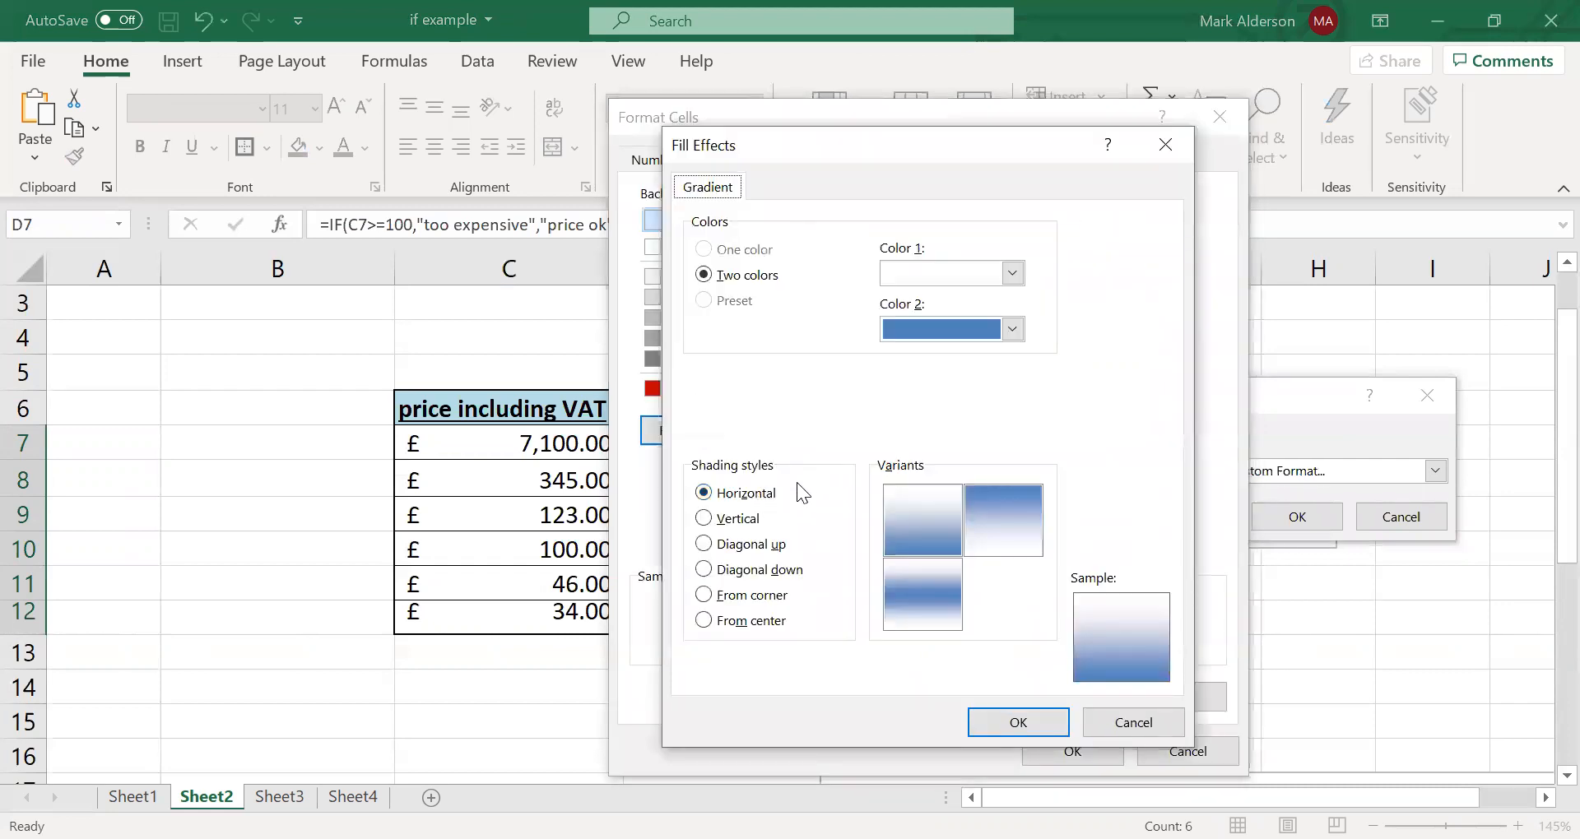
pyautogui.click(776, 622)
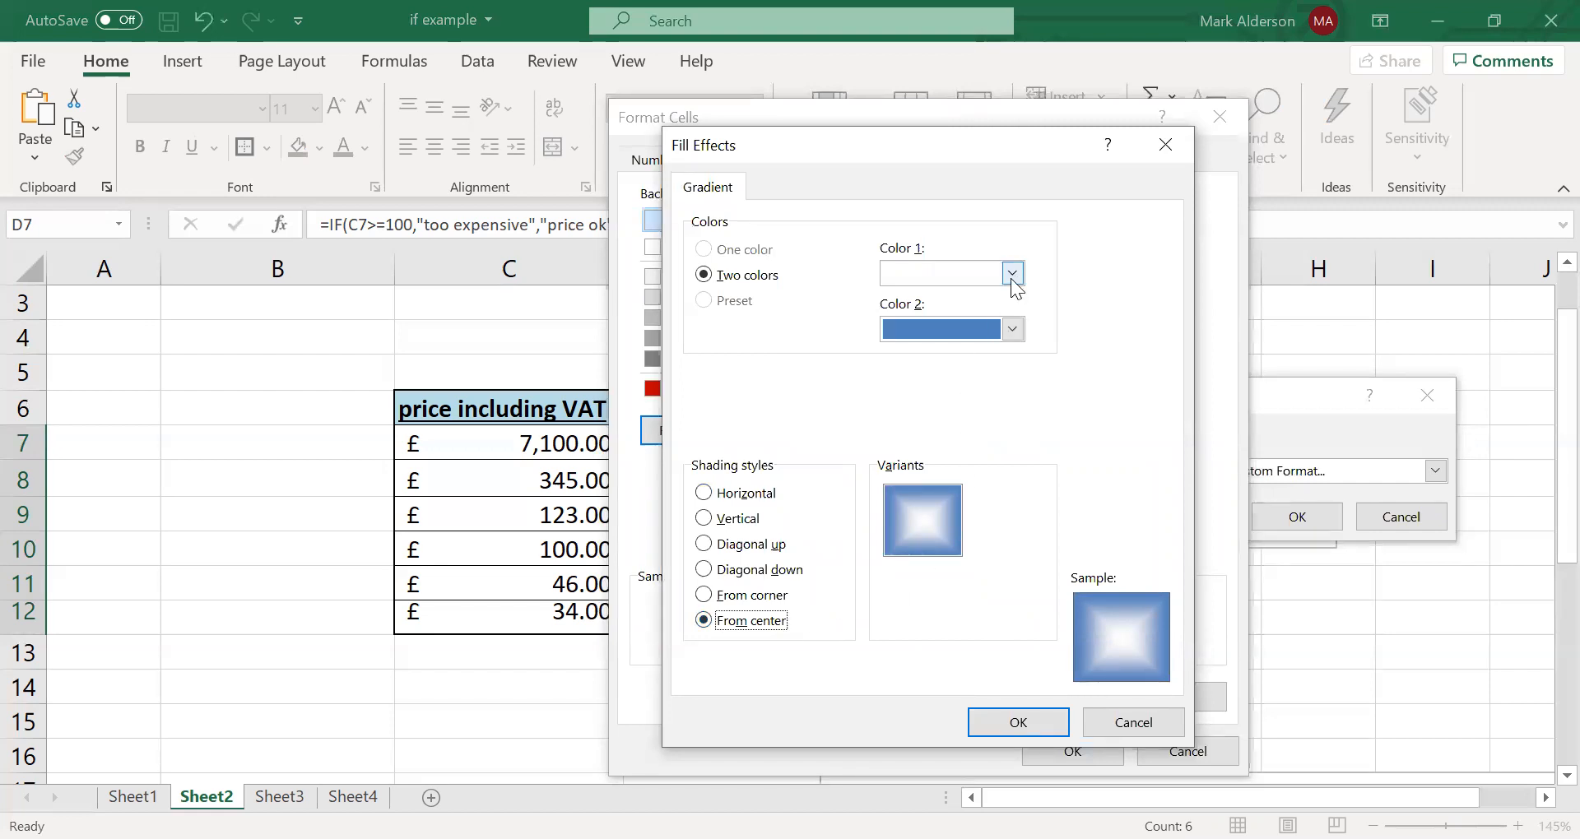
pyautogui.click(1012, 330)
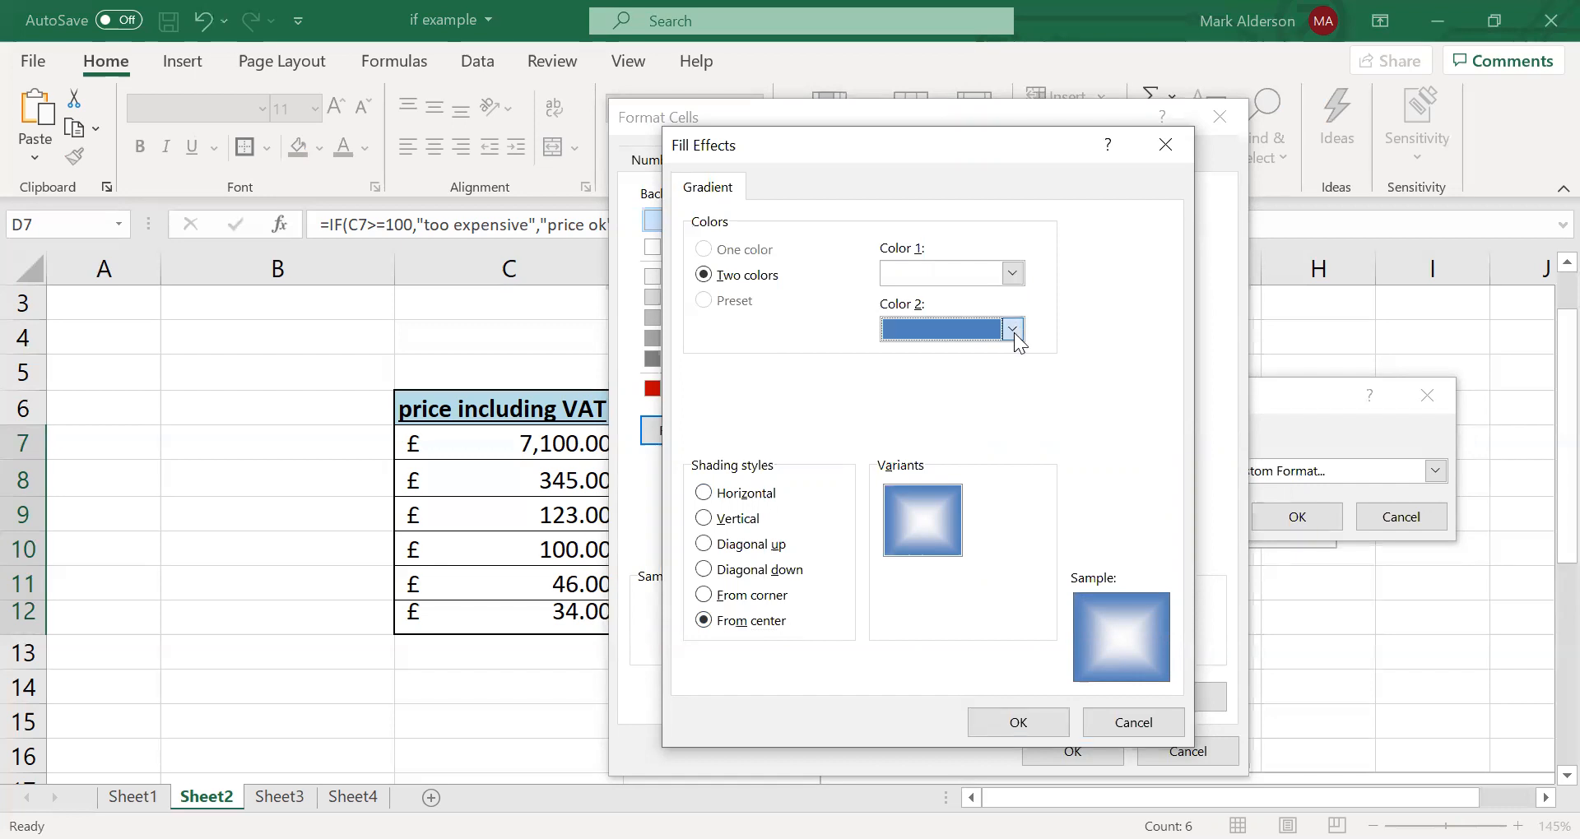
pyautogui.click(913, 559)
pyautogui.click(1009, 275)
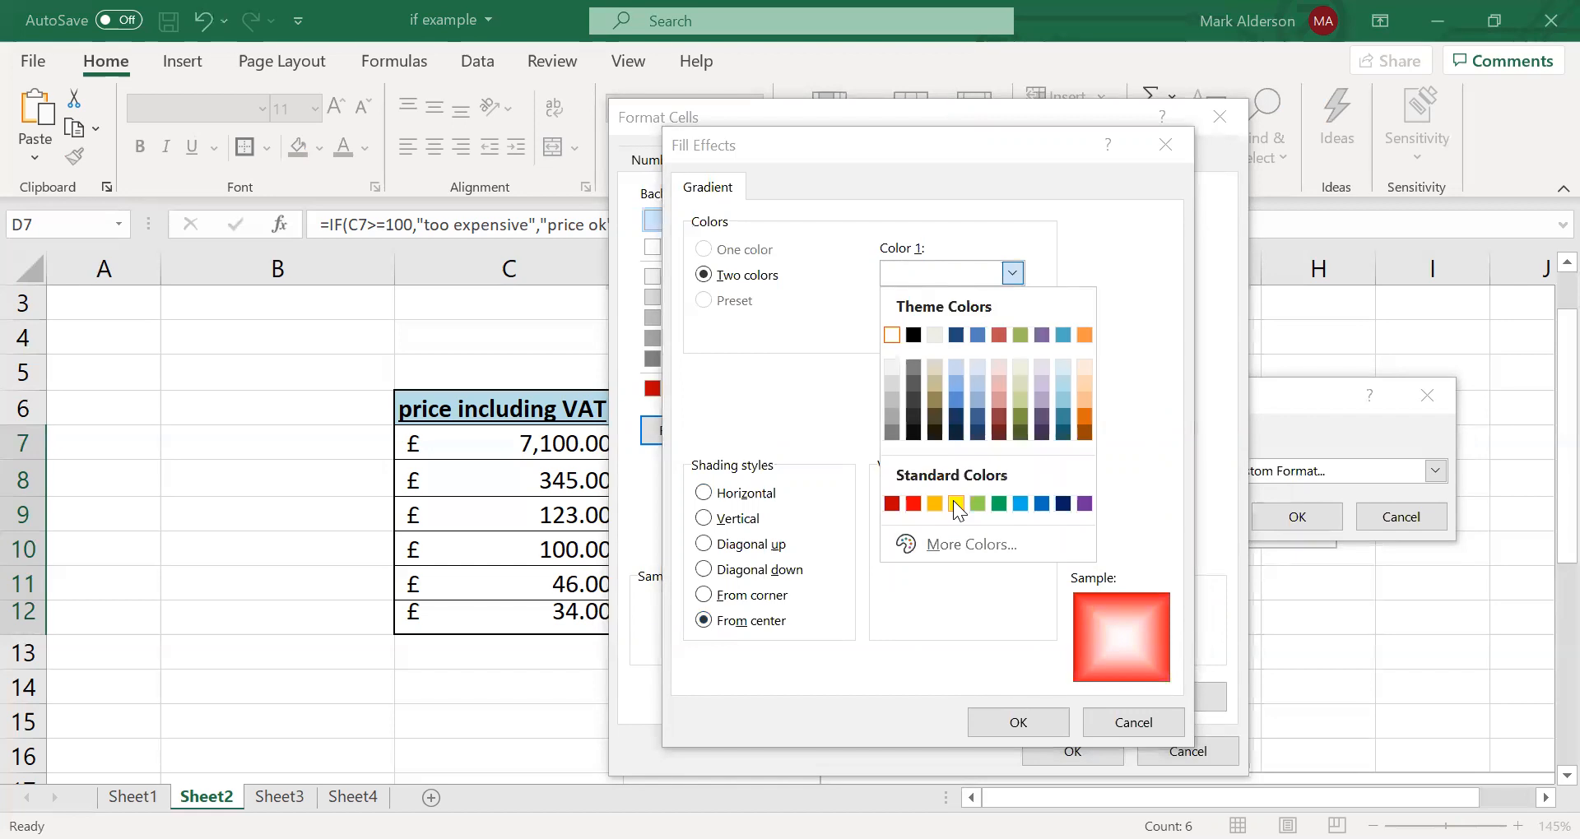
pyautogui.click(952, 500)
pyautogui.click(1068, 734)
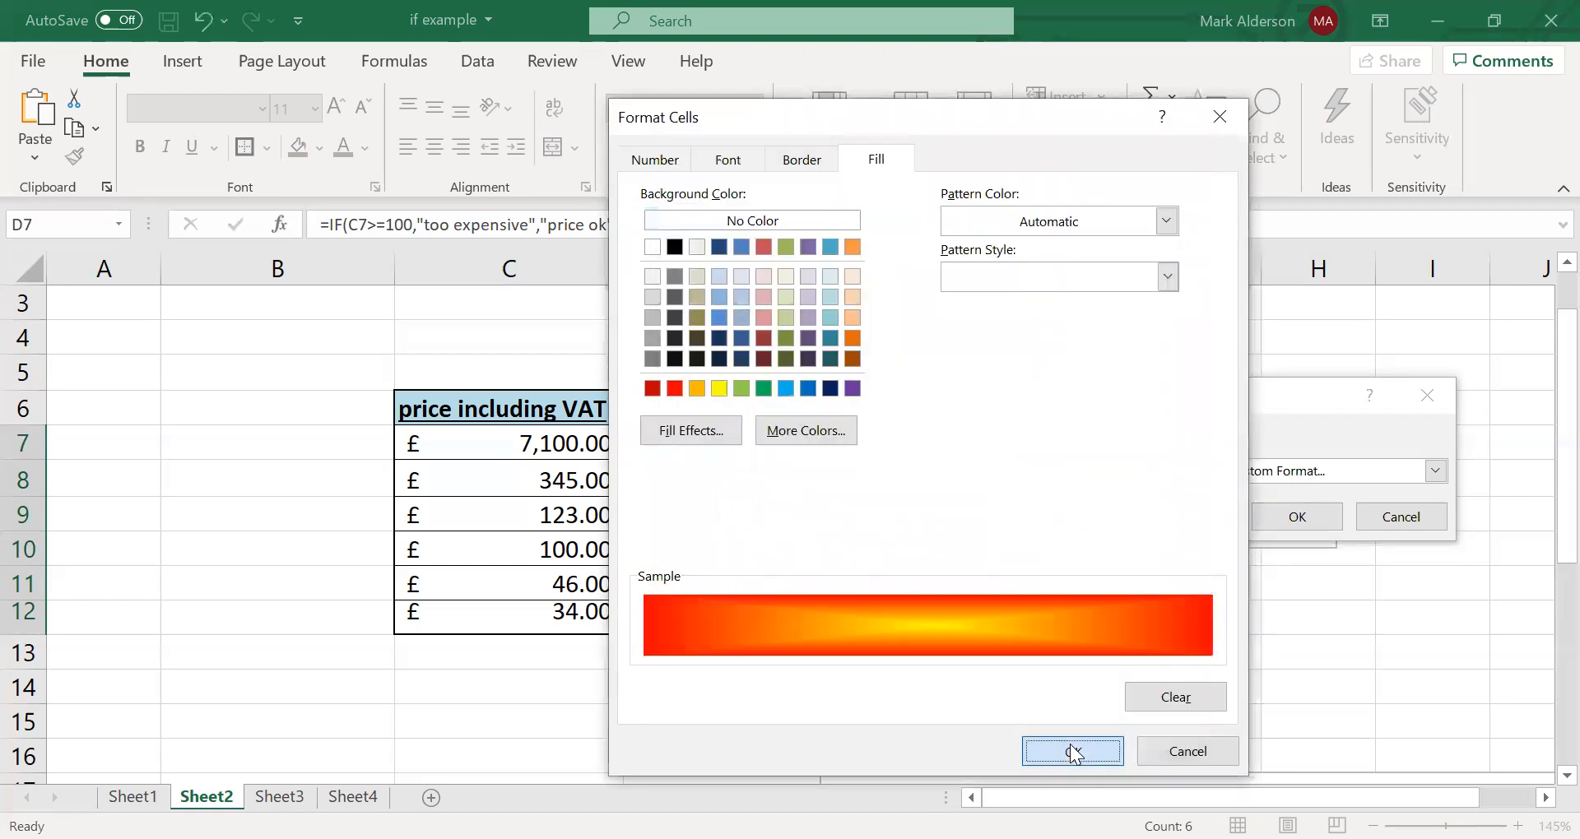
pyautogui.click(1070, 746)
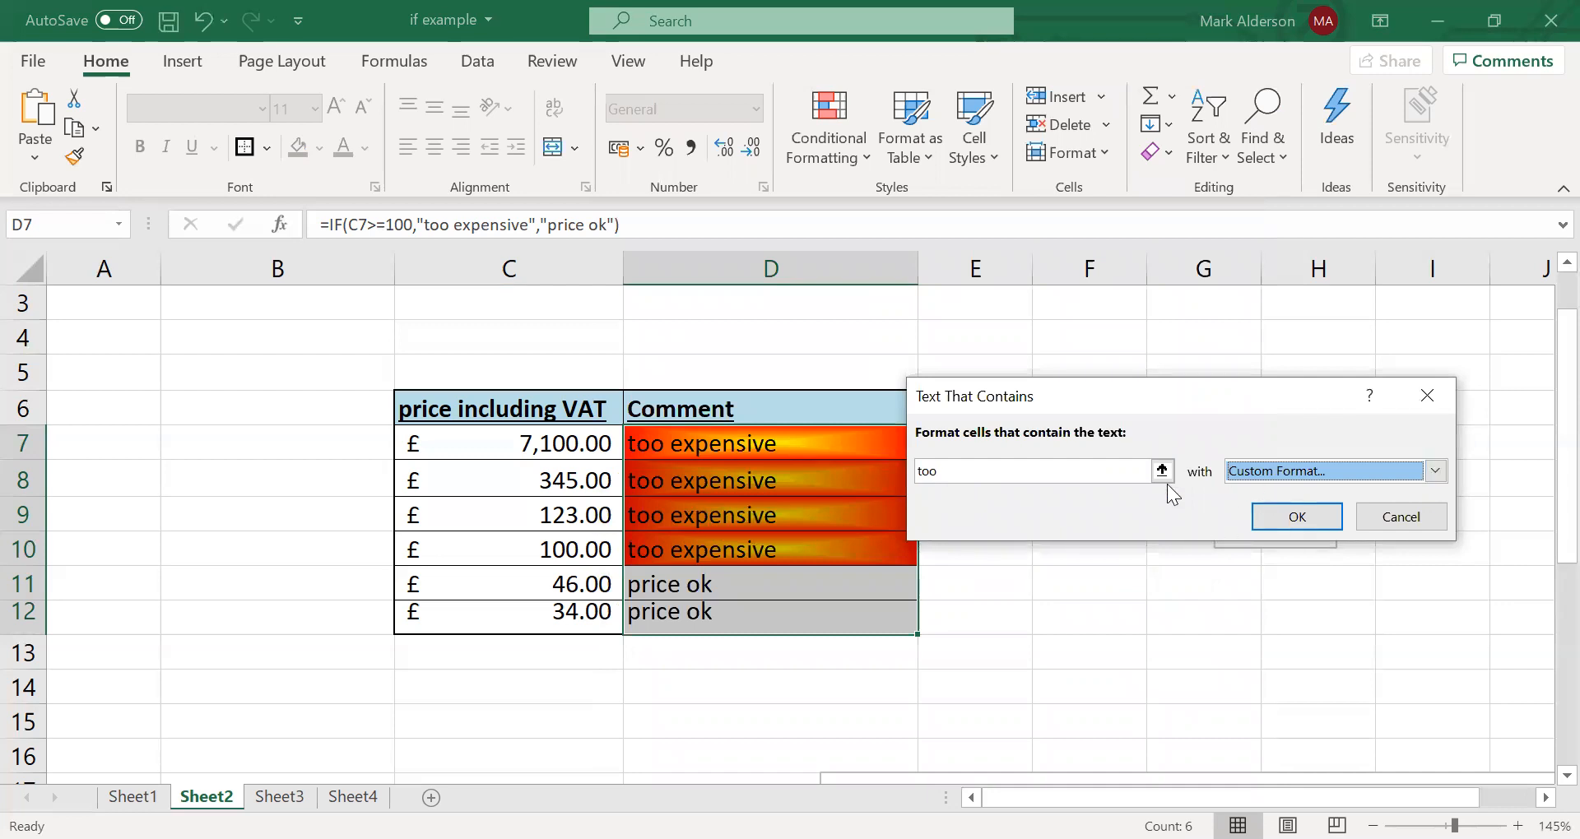
pyautogui.click(1272, 522)
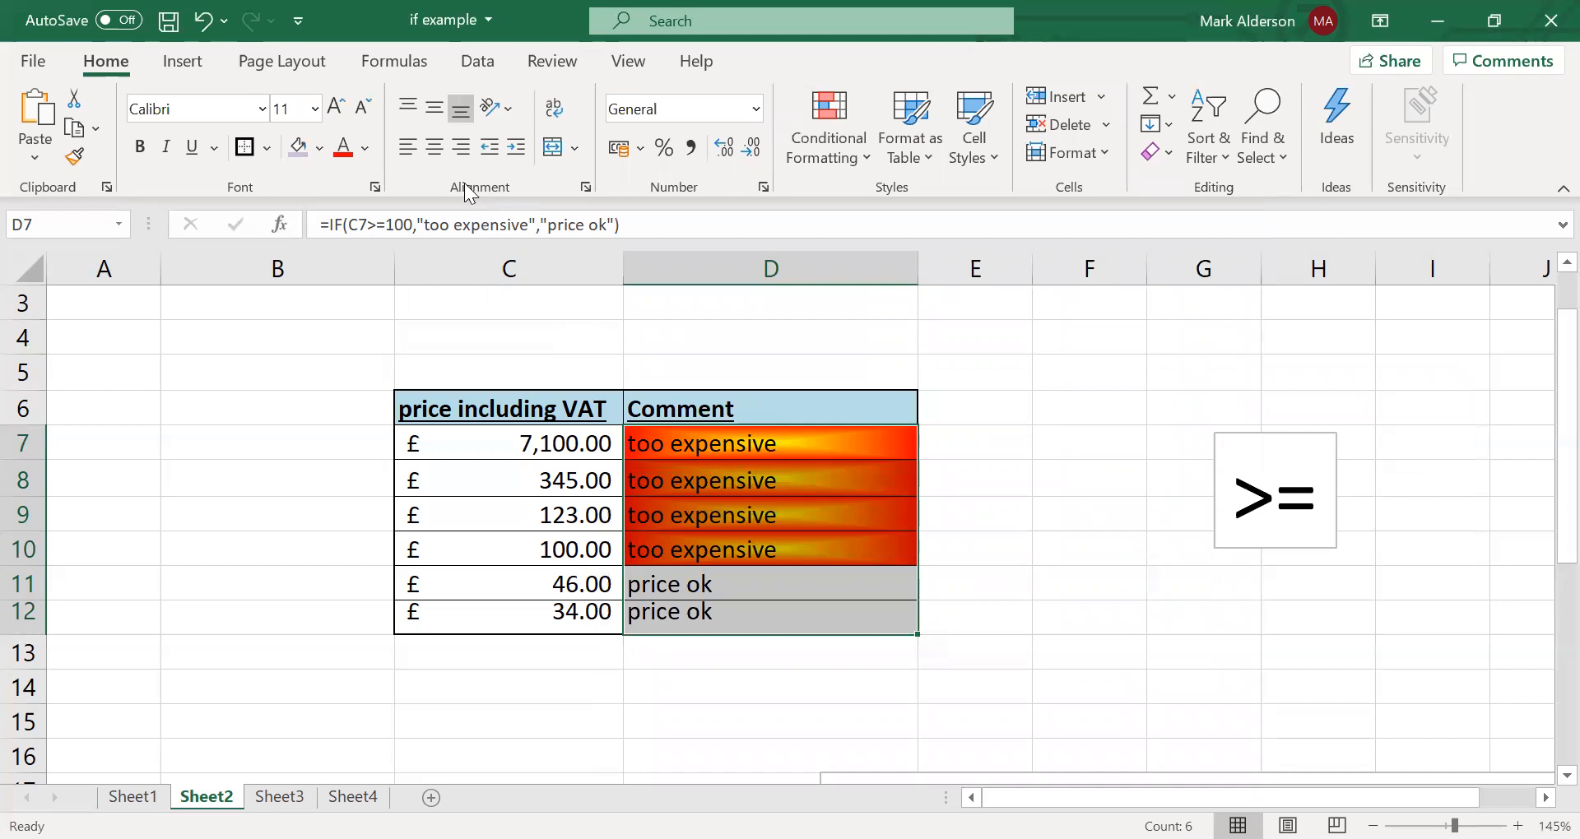
# - Centre the comment text horizontally in D7:D12
pyautogui.click(434, 147)
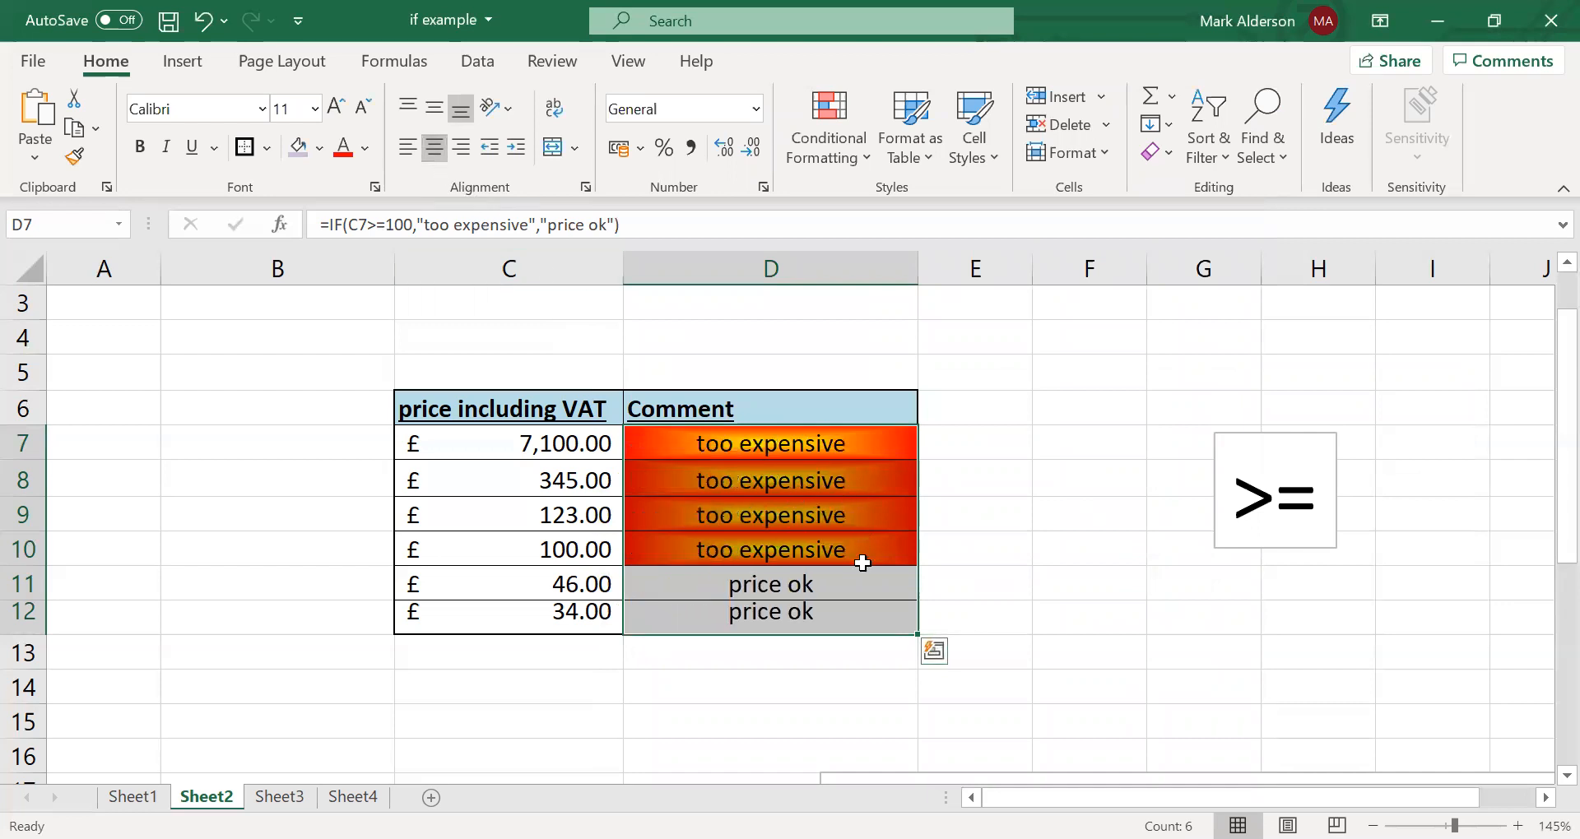
pyautogui.click(997, 562)
pyautogui.moveTo(811, 448); pyautogui.dragTo(823, 619)
pyautogui.click(946, 562)
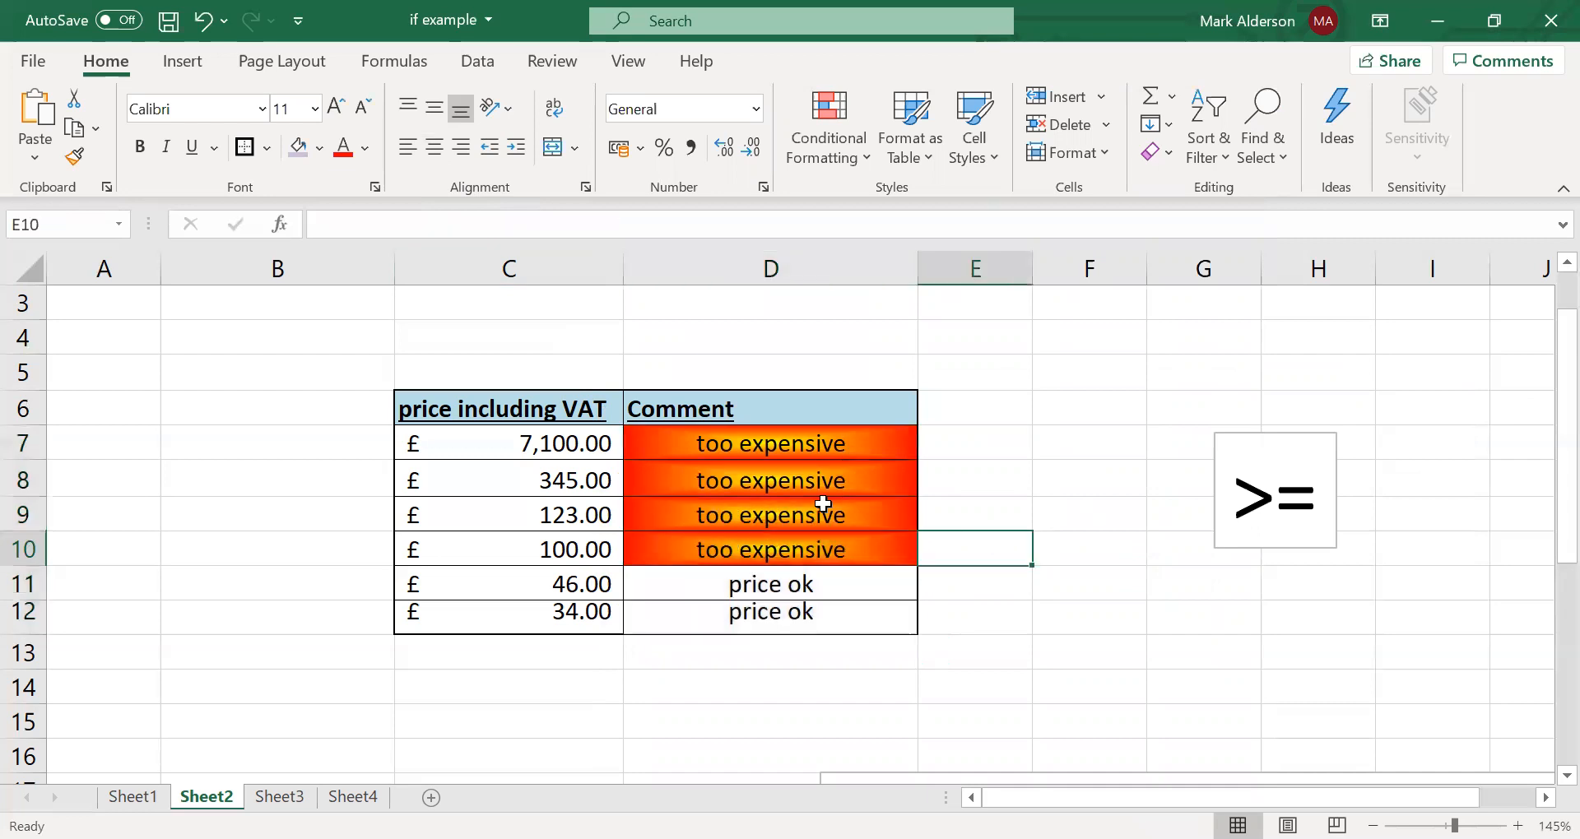
# - Start a second Text that Contains conditional formatting rule for the text "ok" on D7:D12
pyautogui.moveTo(802, 445); pyautogui.dragTo(796, 614)
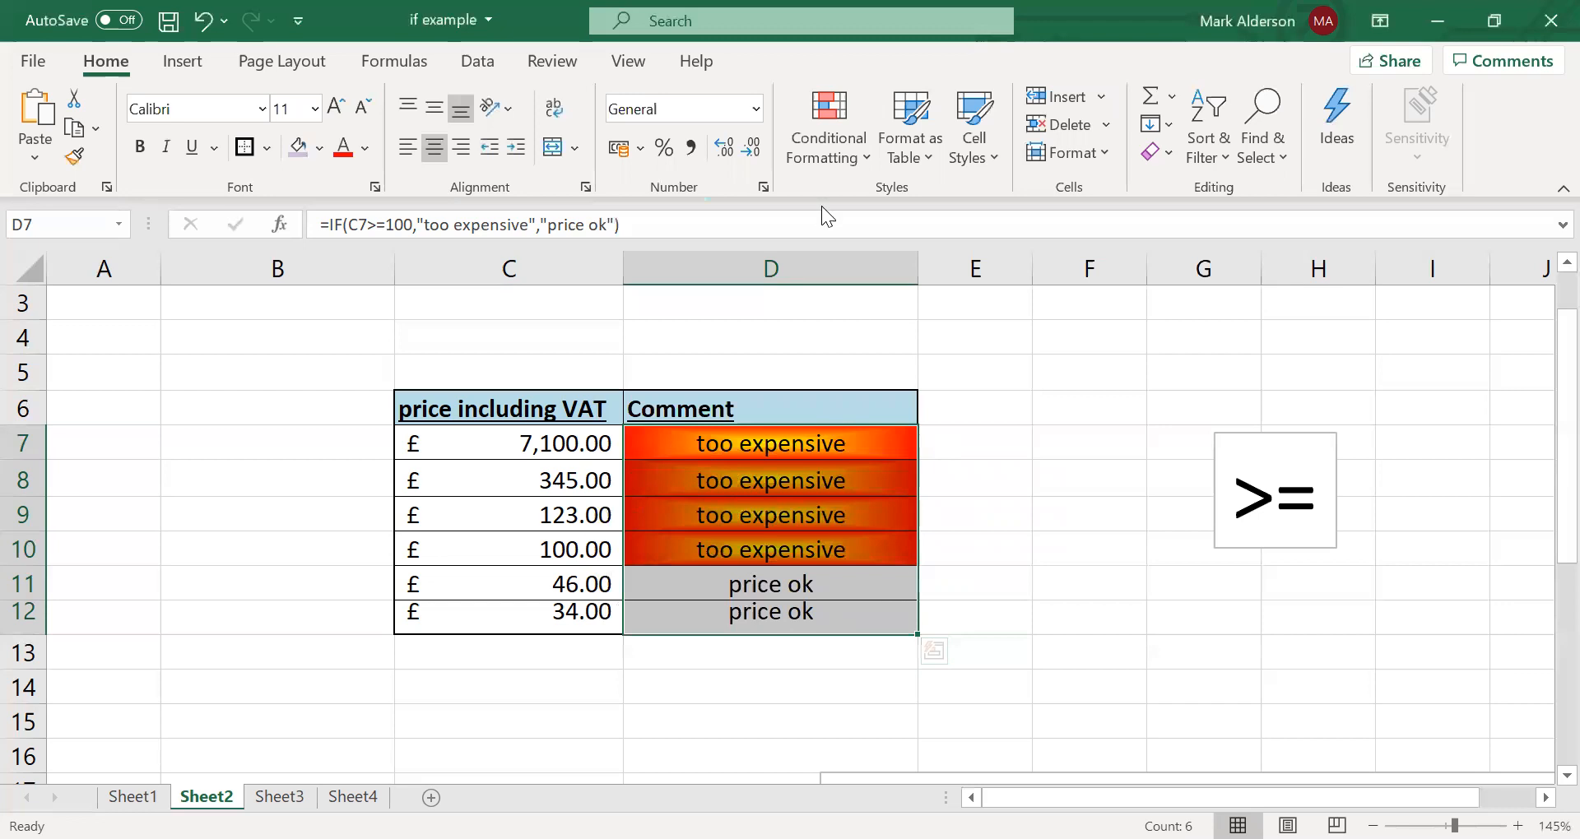
pyautogui.click(834, 152)
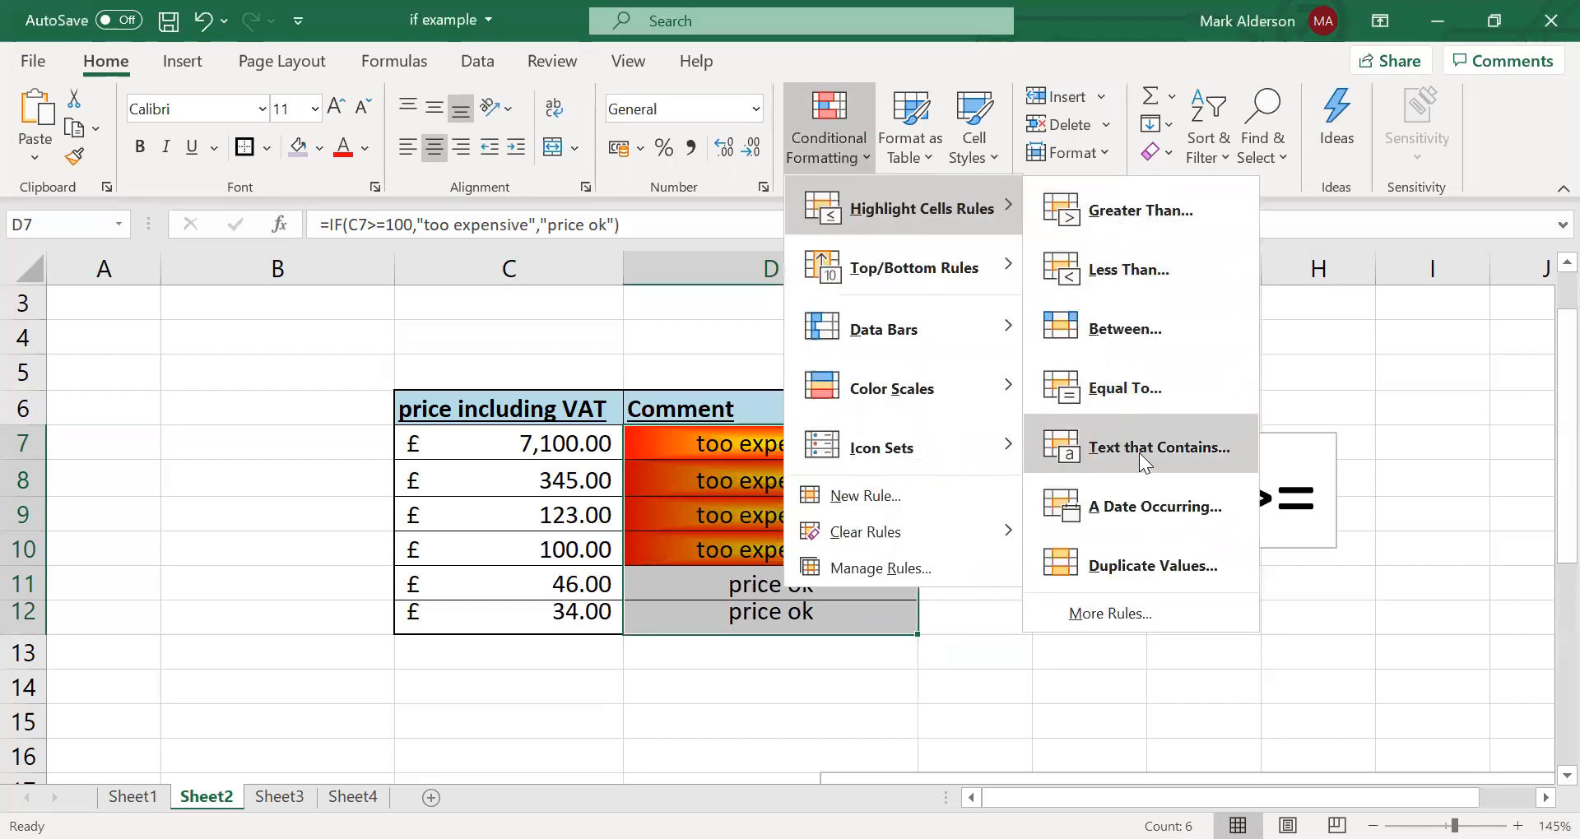
pyautogui.click(1108, 444)
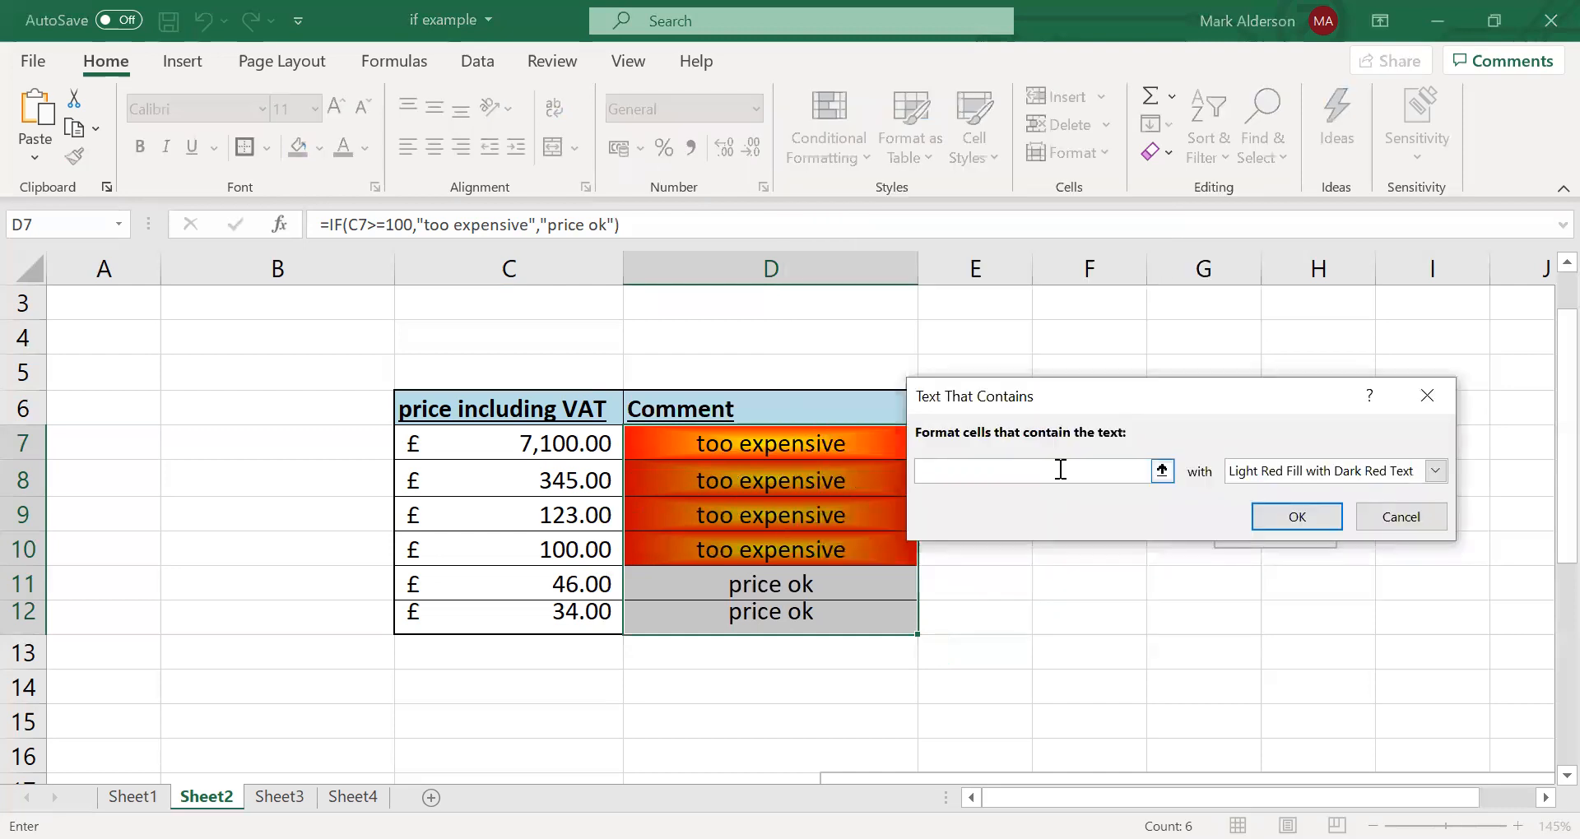
pyautogui.write('ok')
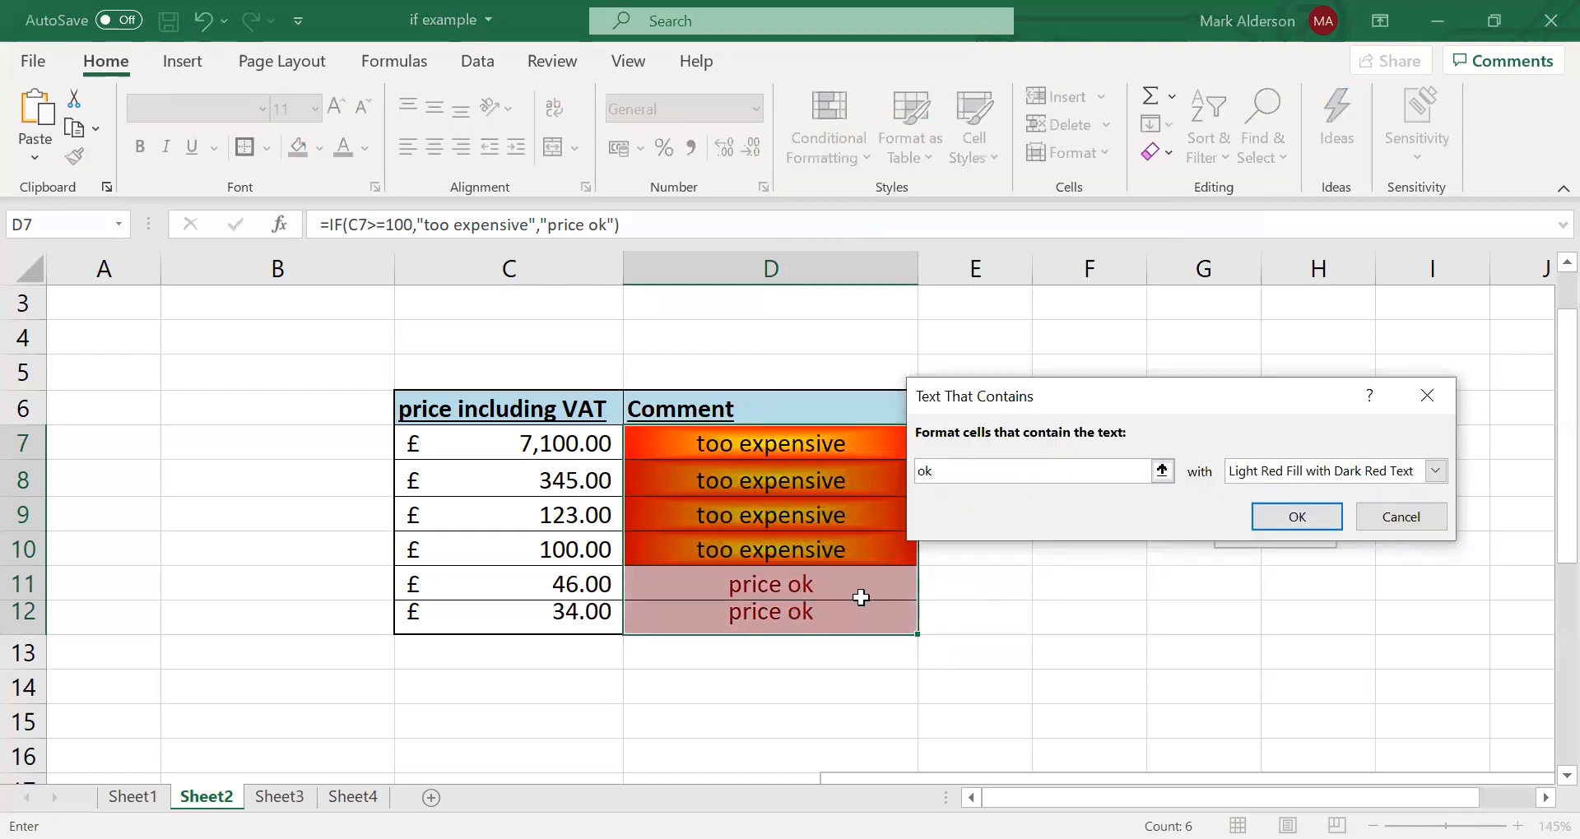
# - Give the "ok" rule a custom From center gradient fill with yellow as Color 1 and green as Color 2, and apply it
pyautogui.click(1437, 470)
pyautogui.click(1287, 594)
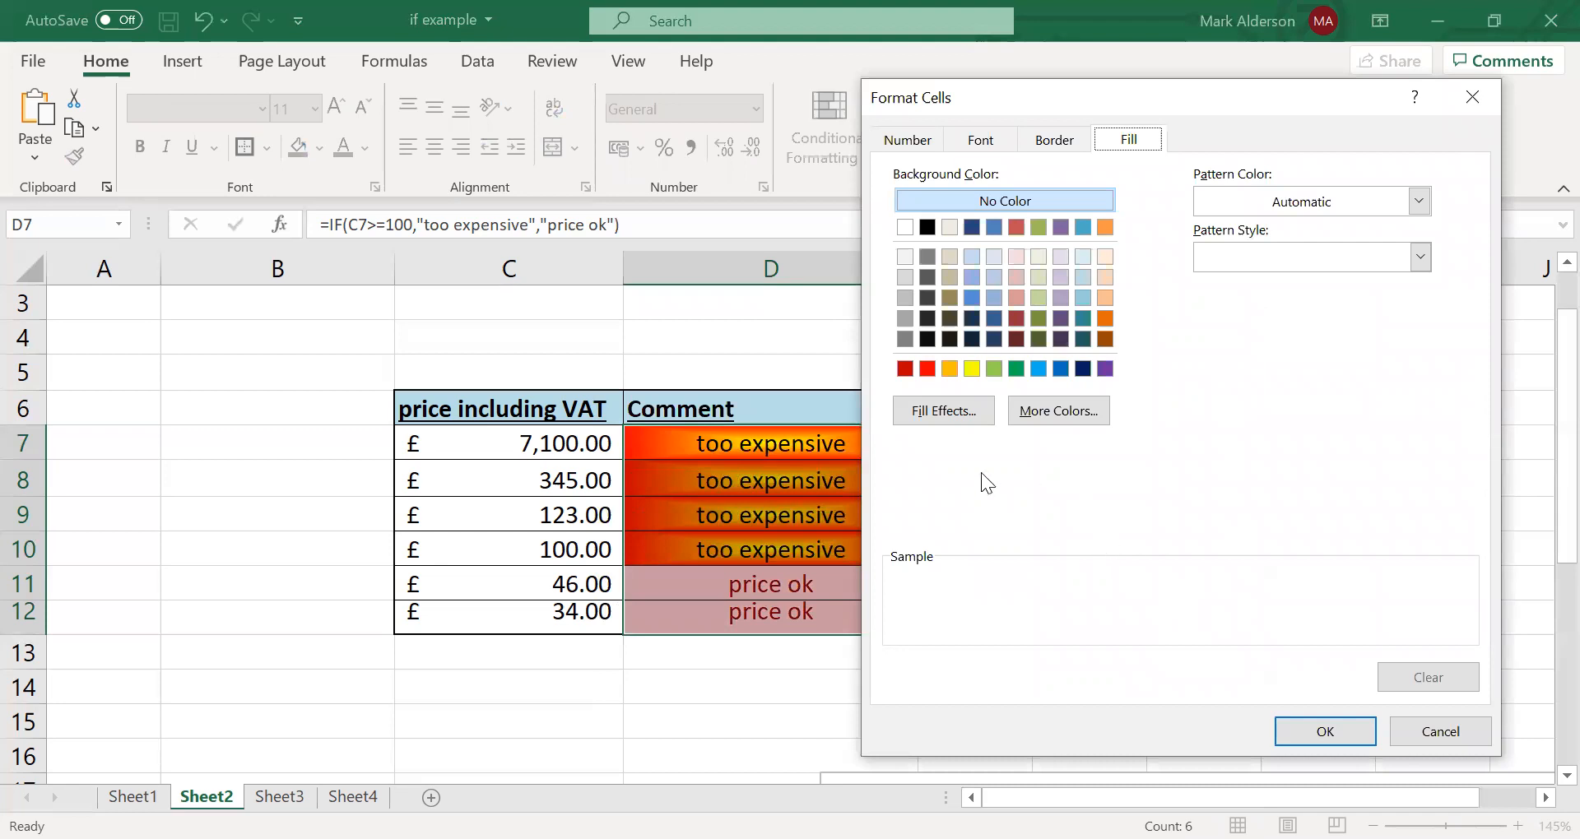
pyautogui.click(943, 411)
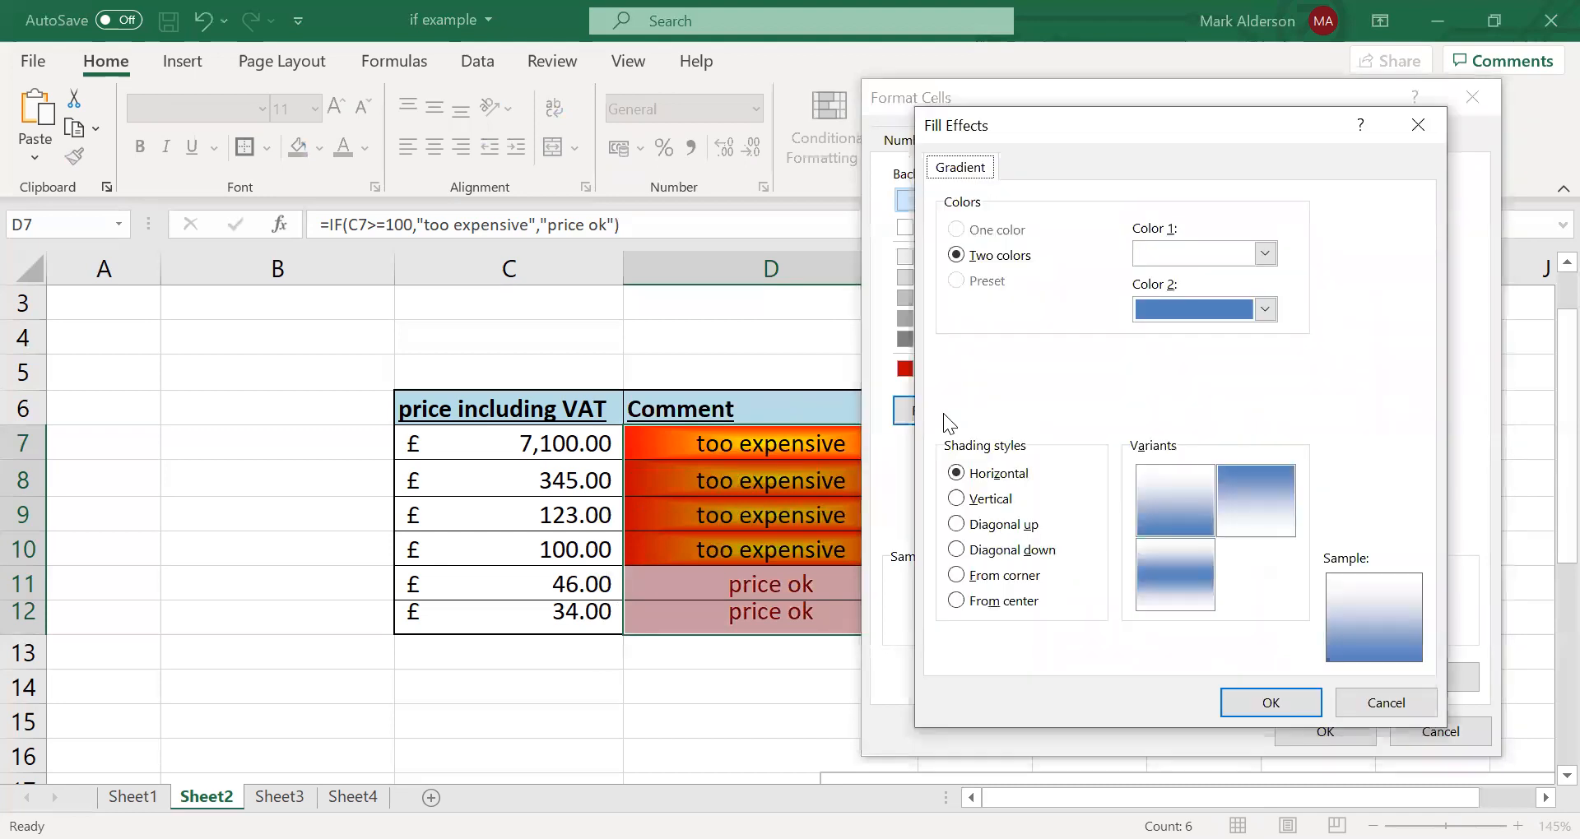
pyautogui.click(971, 603)
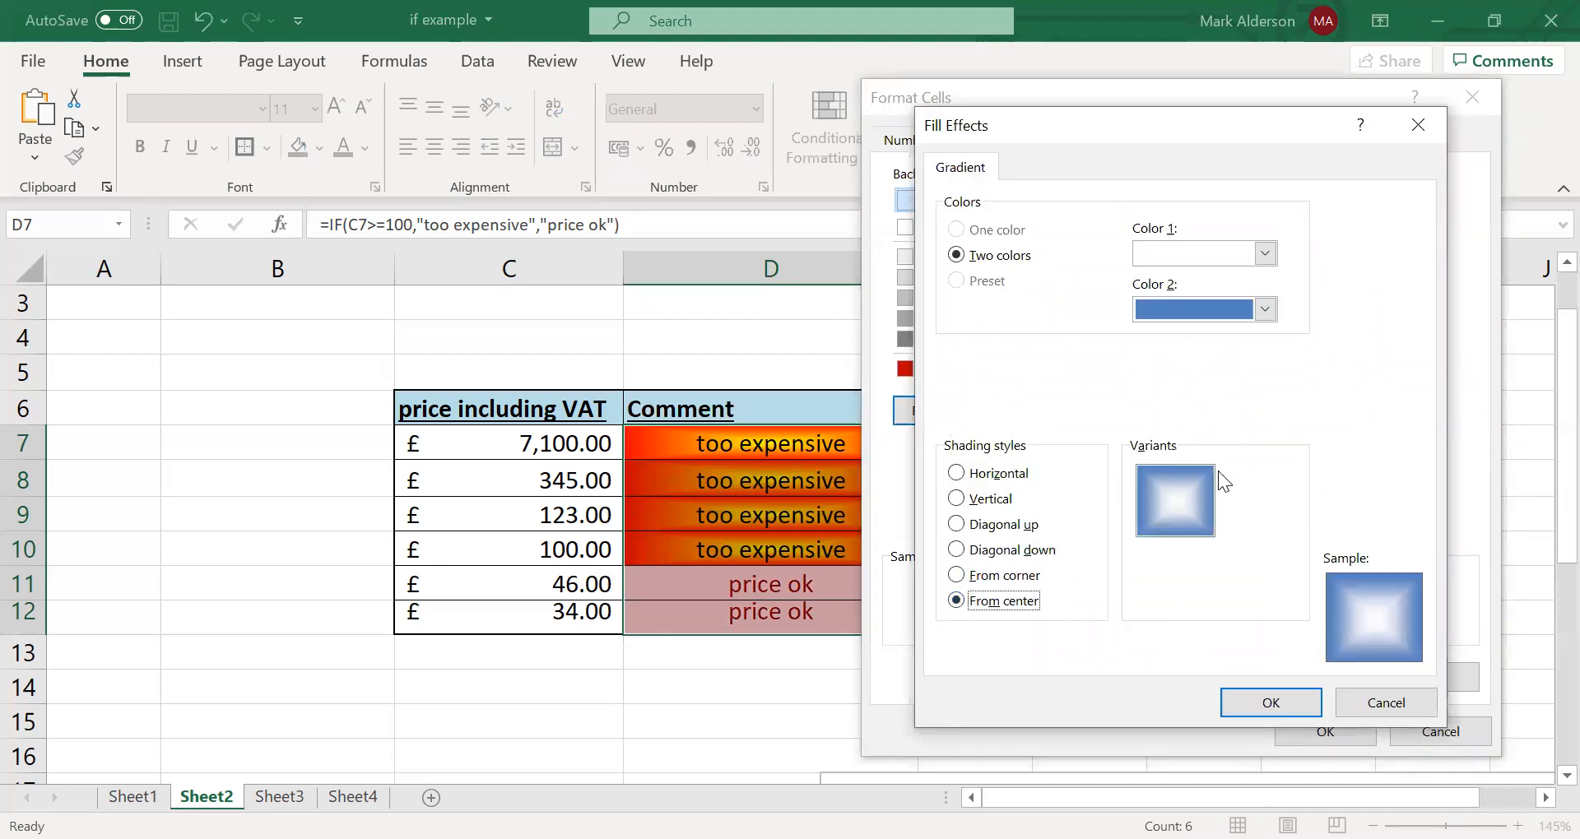
pyautogui.click(1265, 310)
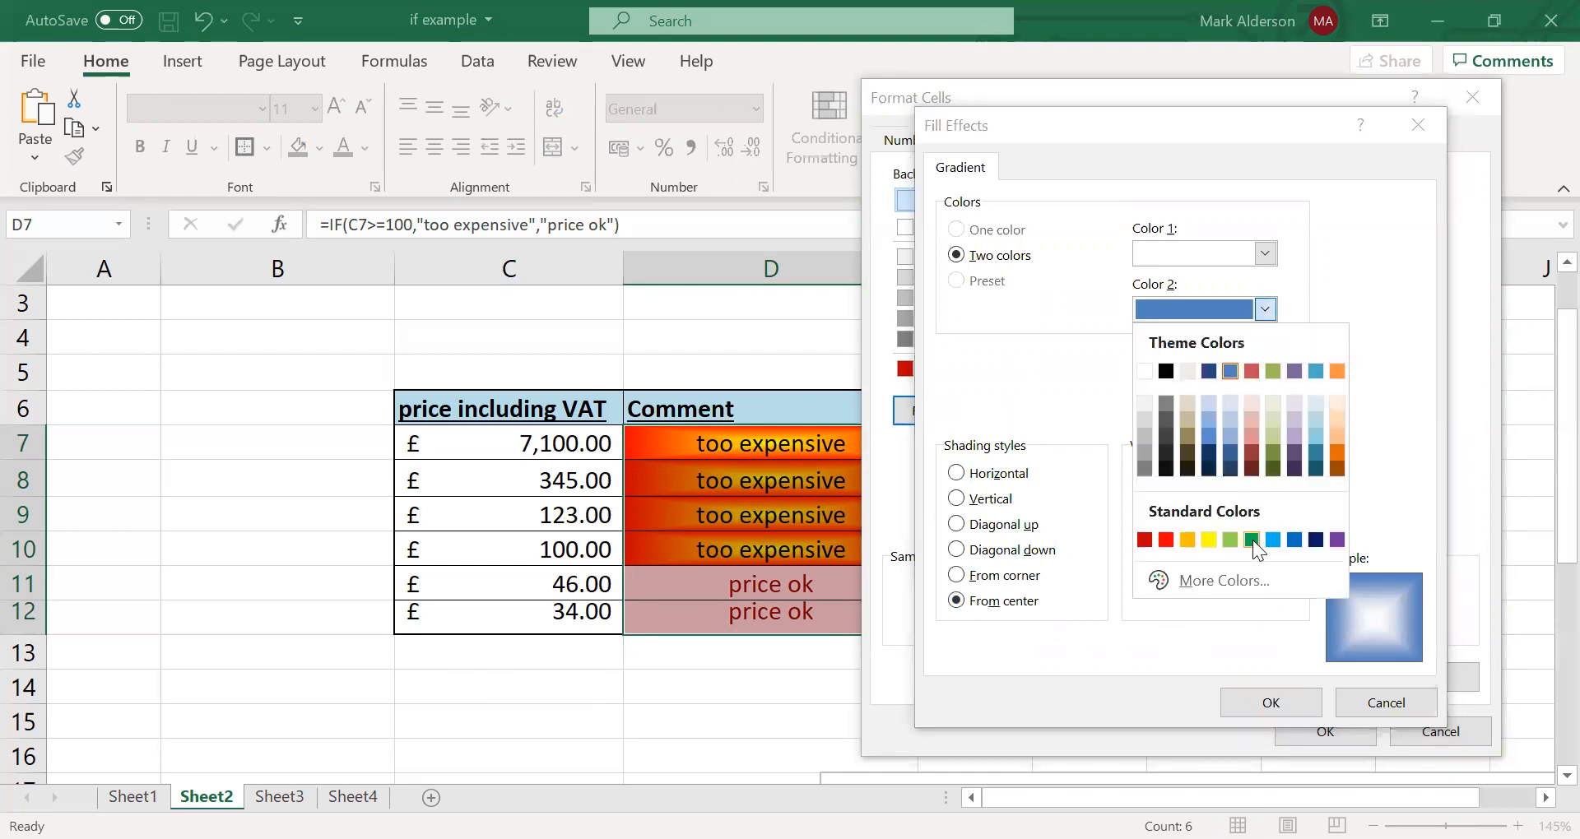
pyautogui.click(1253, 541)
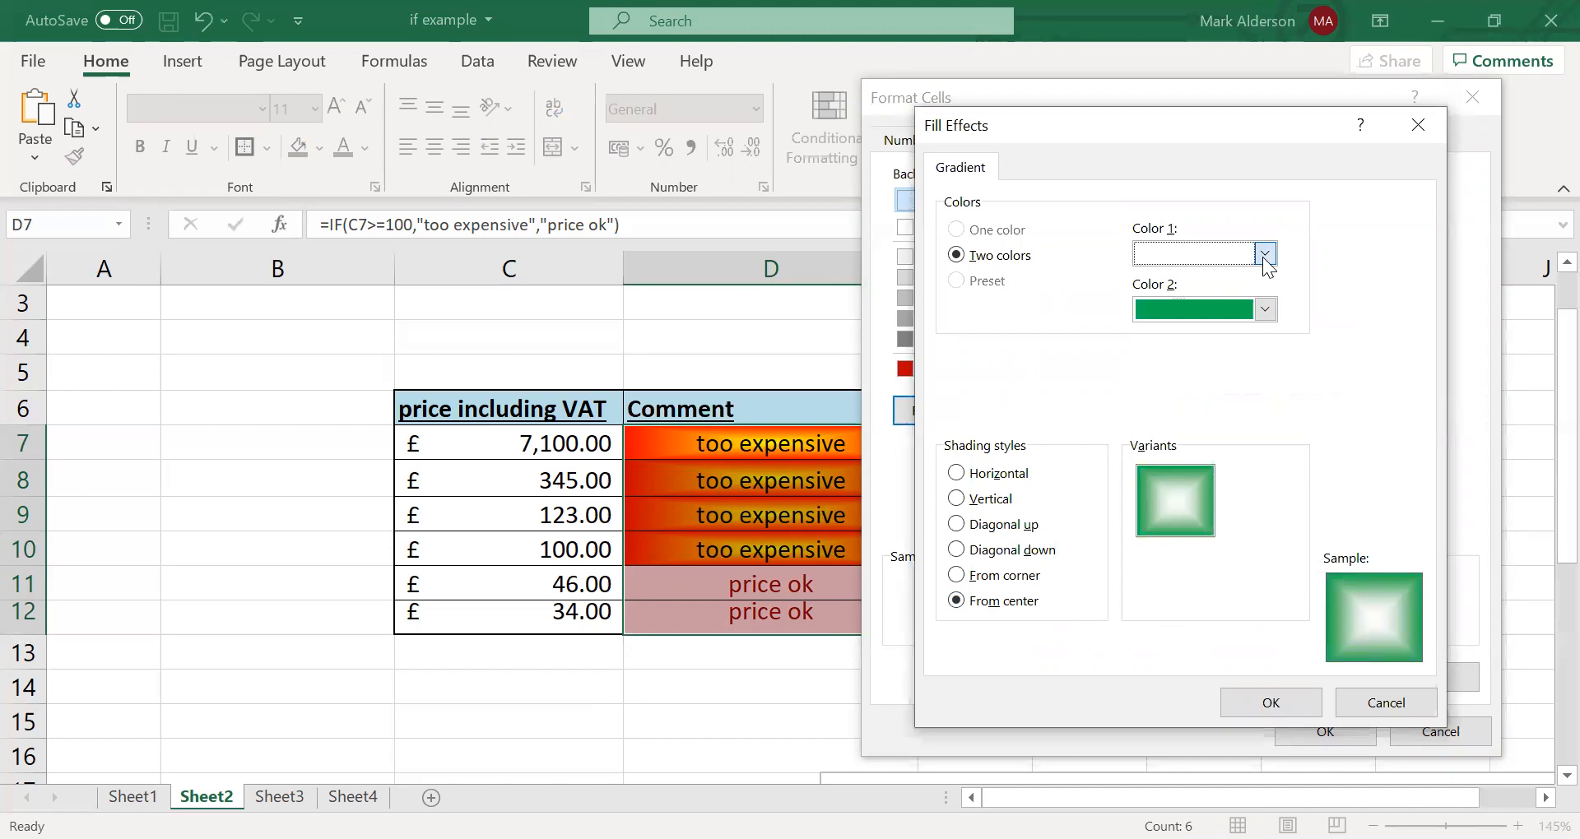
pyautogui.click(1264, 254)
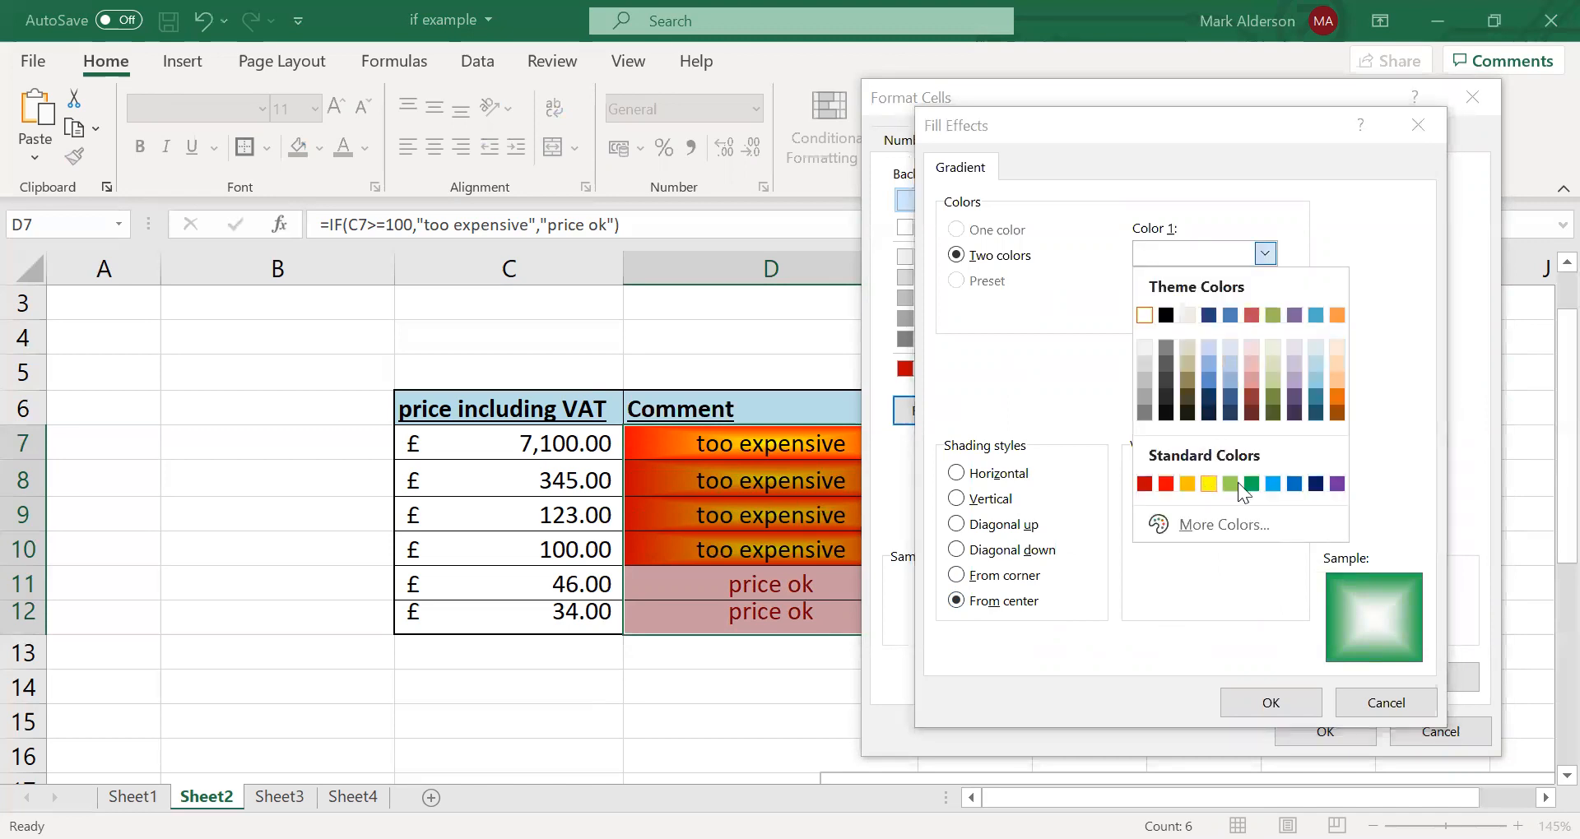
pyautogui.click(1207, 483)
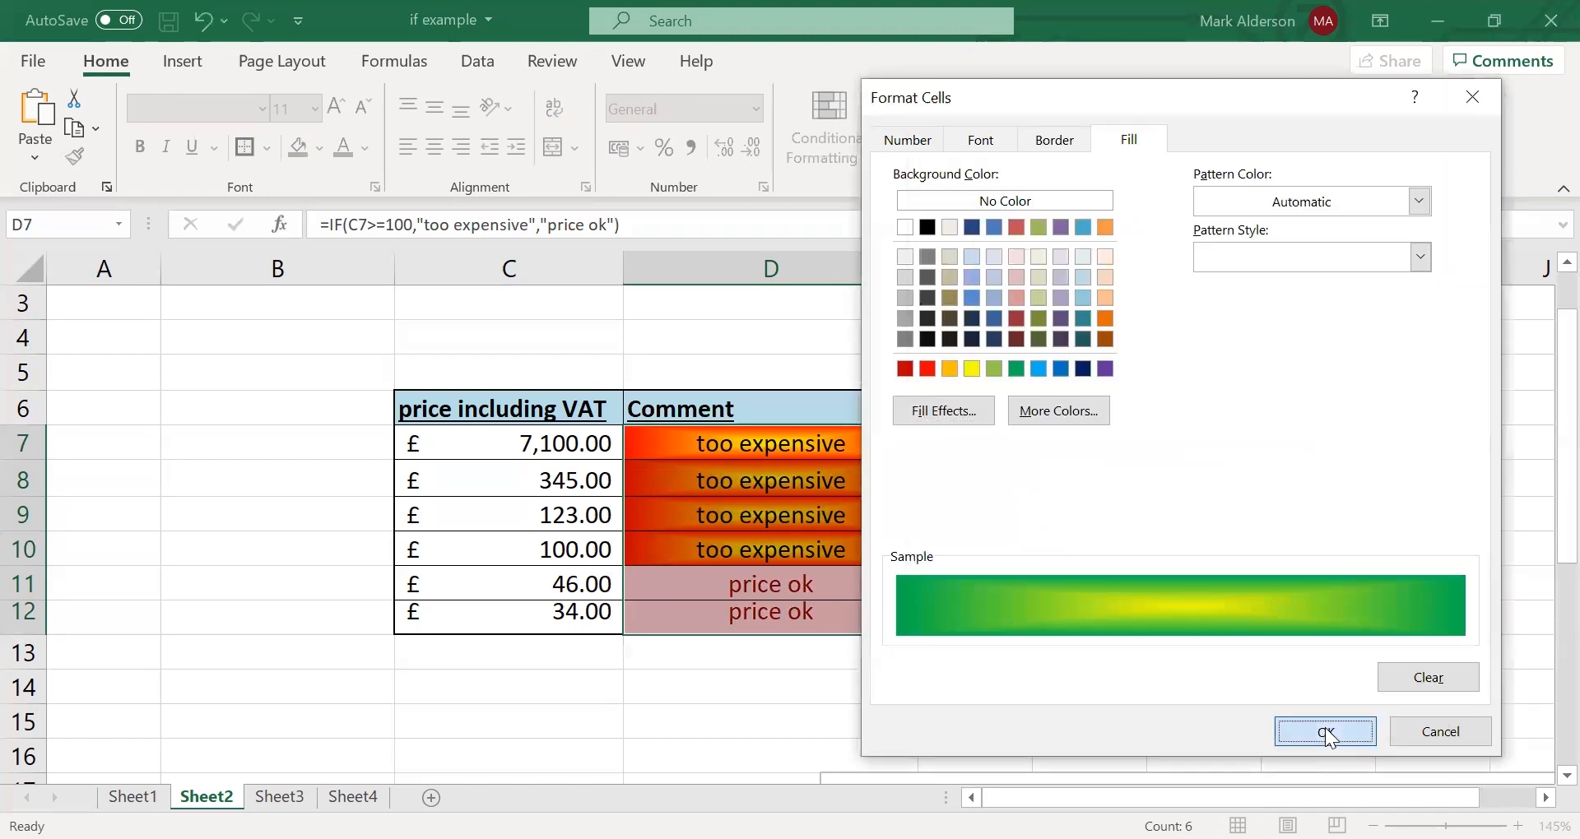
pyautogui.click(1324, 730)
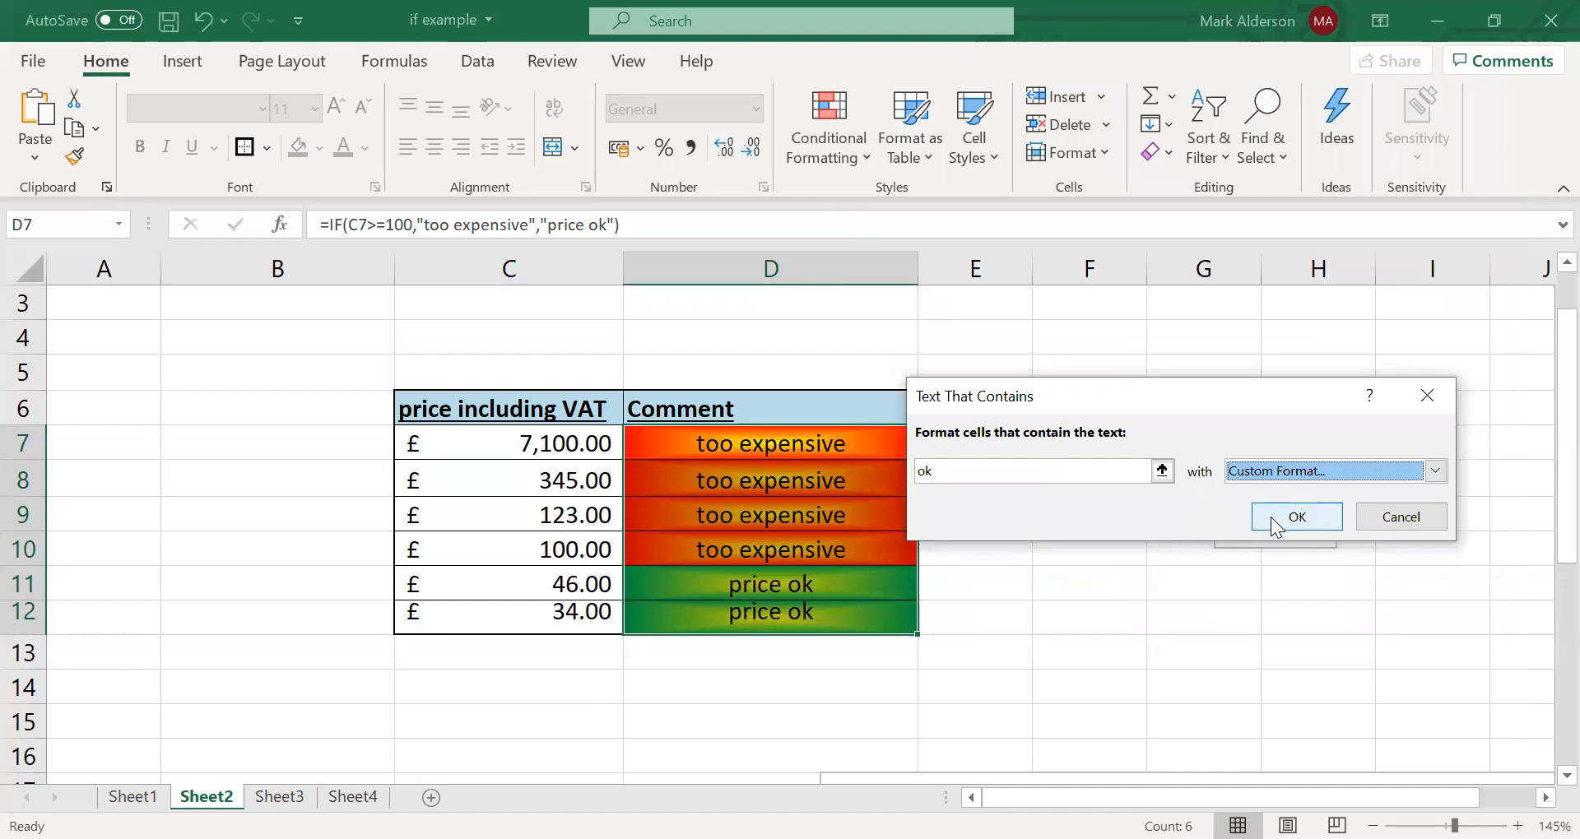
pyautogui.click(1271, 516)
pyautogui.click(1114, 609)
# - Set the first price including VAT in C7 to 45 to test the comment formatting
pyautogui.moveTo(832, 440); pyautogui.dragTo(823, 605)
pyautogui.click(463, 433)
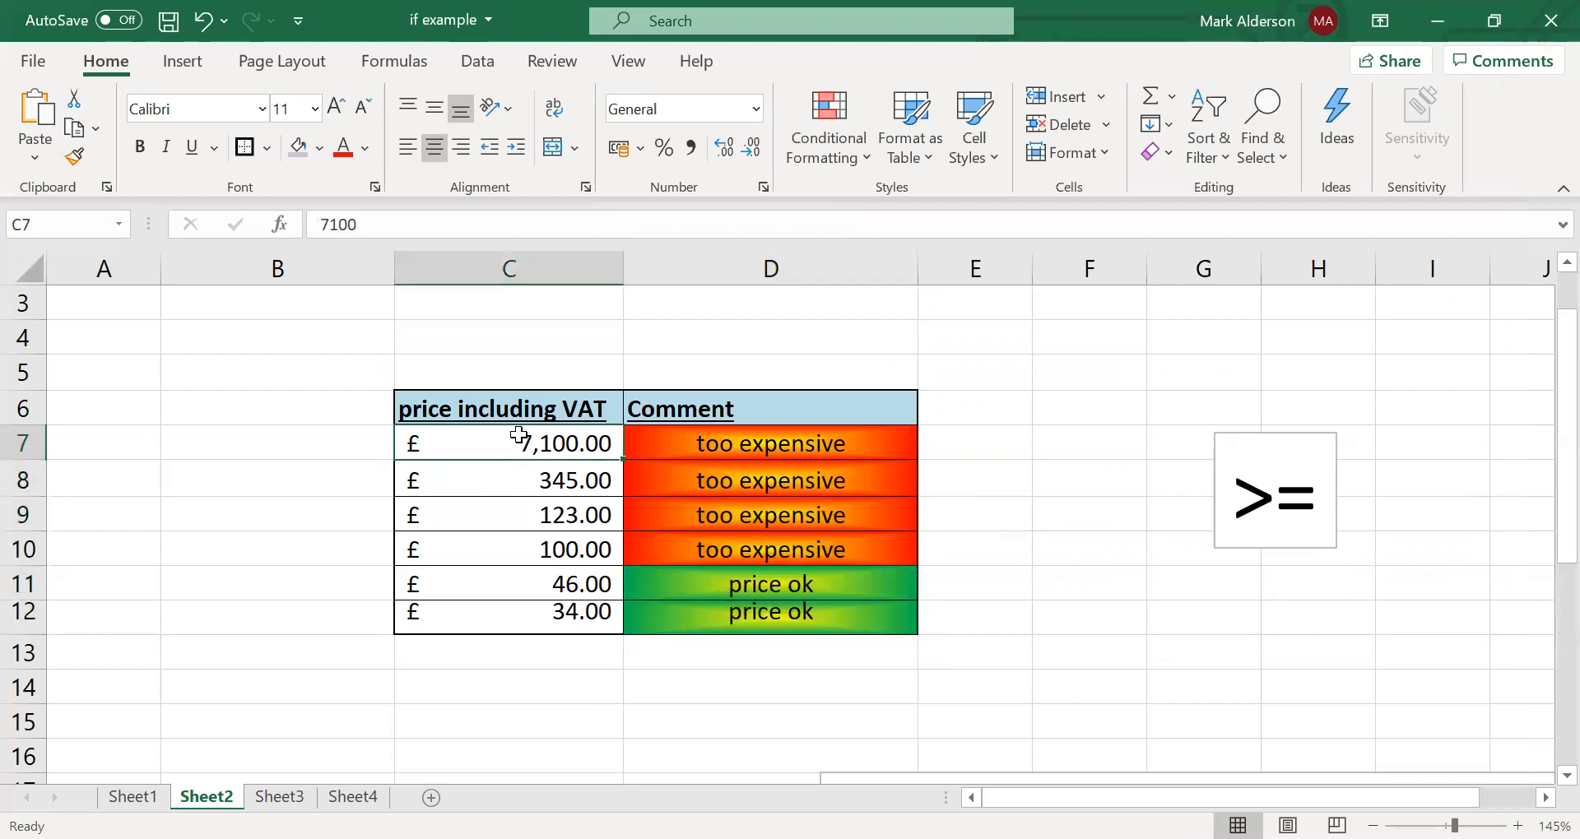
pyautogui.write('45')
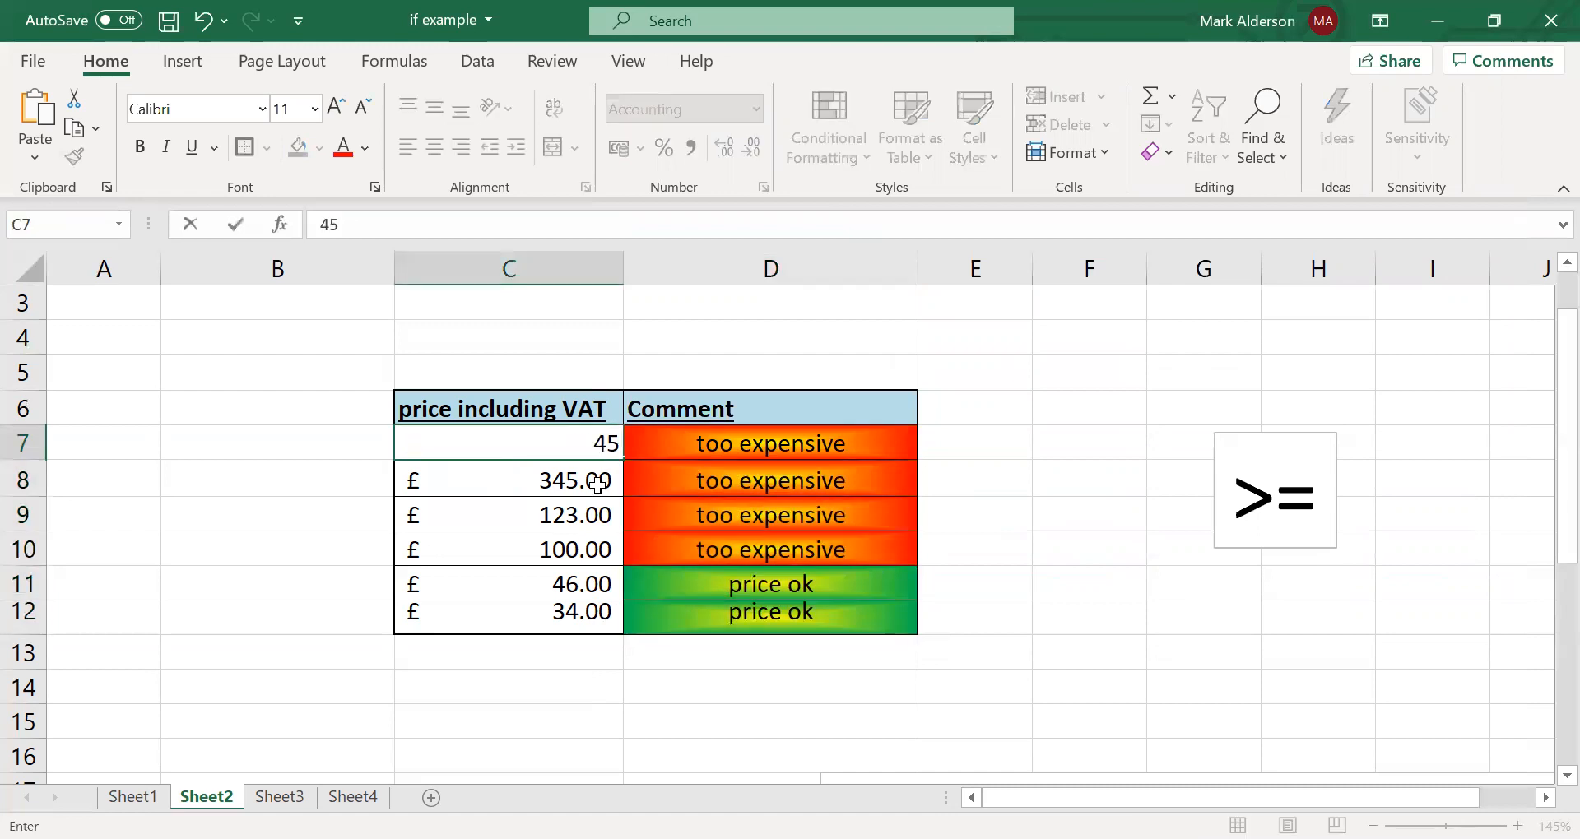
pyautogui.press('Return')
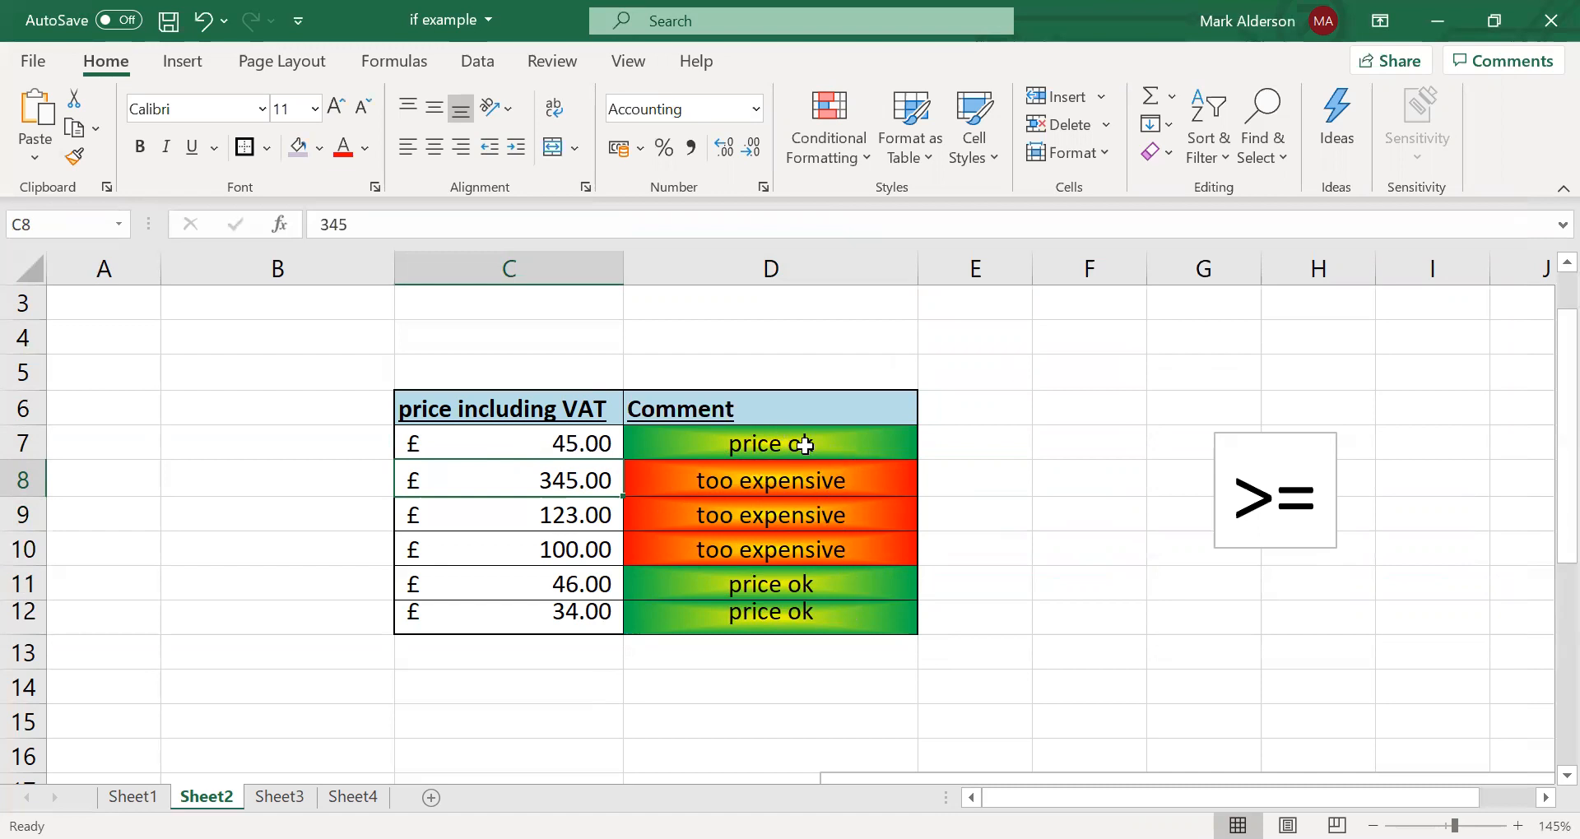
pyautogui.click(957, 512)
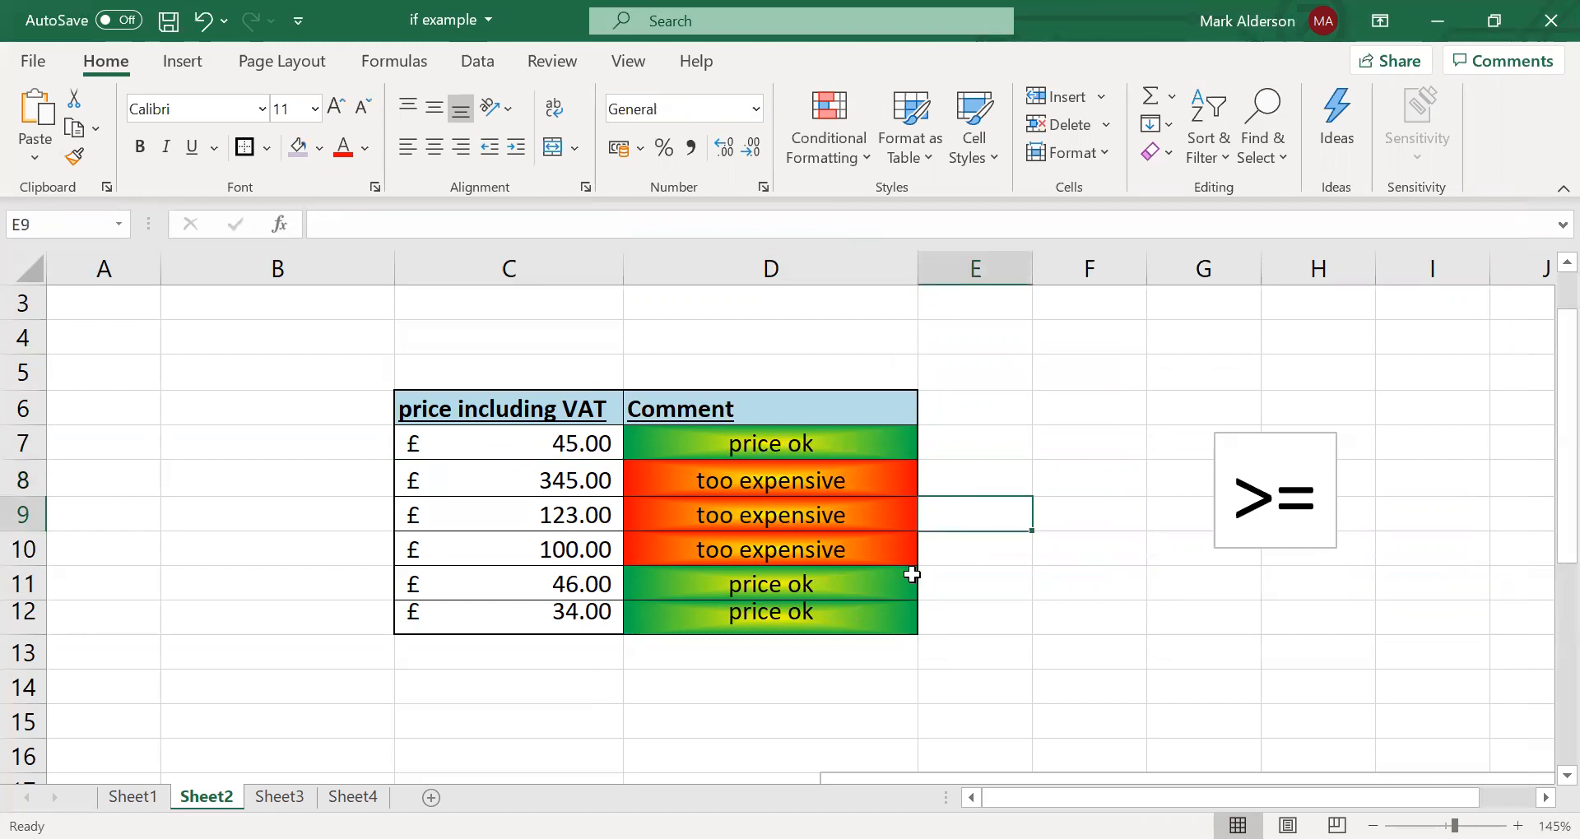
# - Open Sheet3 and inspect the discount % formula in C5 and the new price formula in D5
pyautogui.click(279, 797)
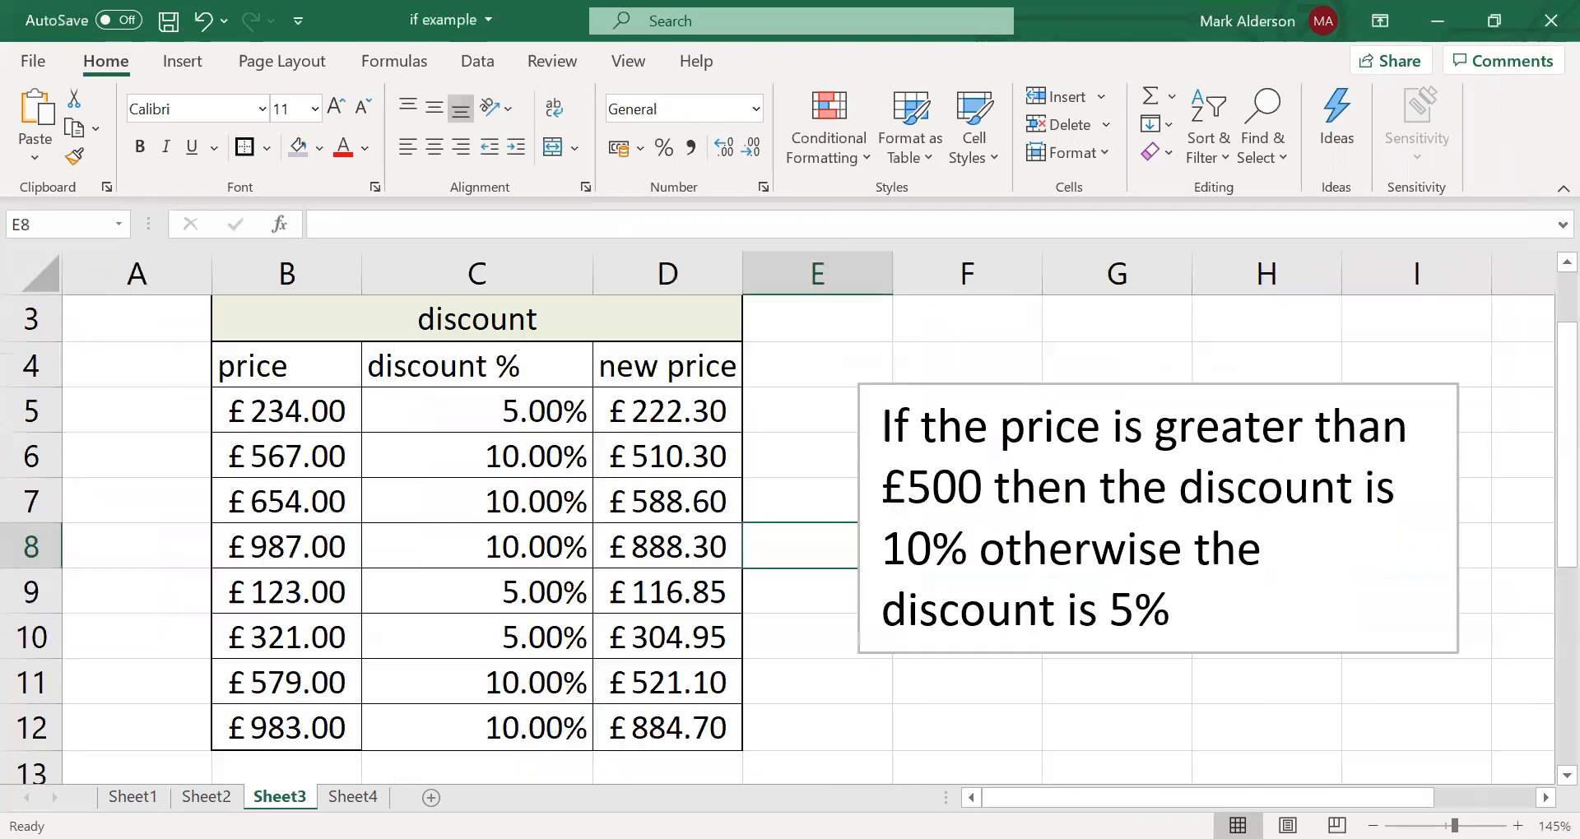
pyautogui.click(780, 713)
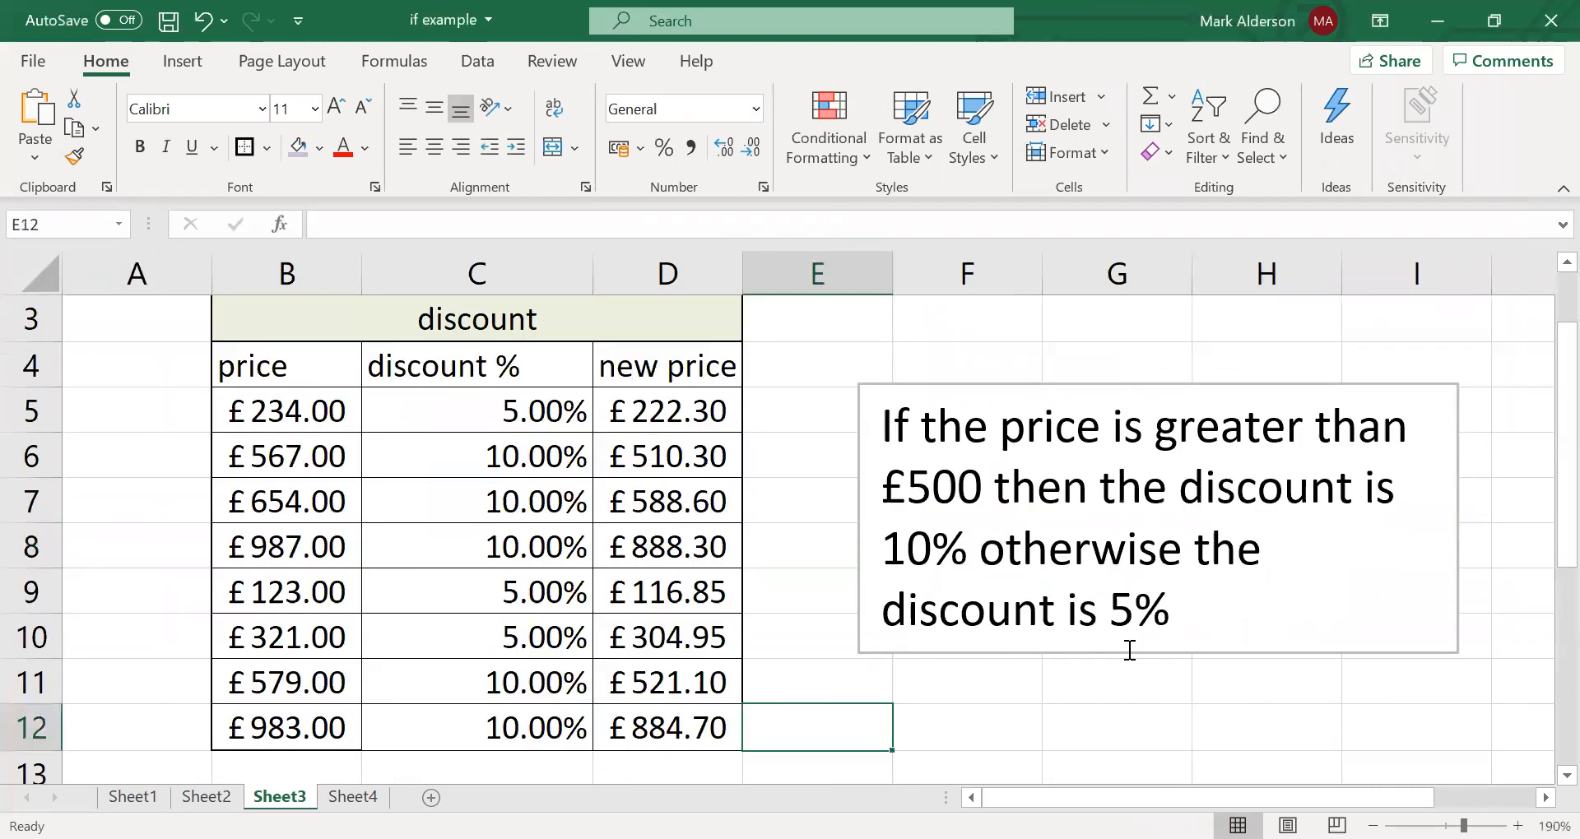
pyautogui.click(568, 421)
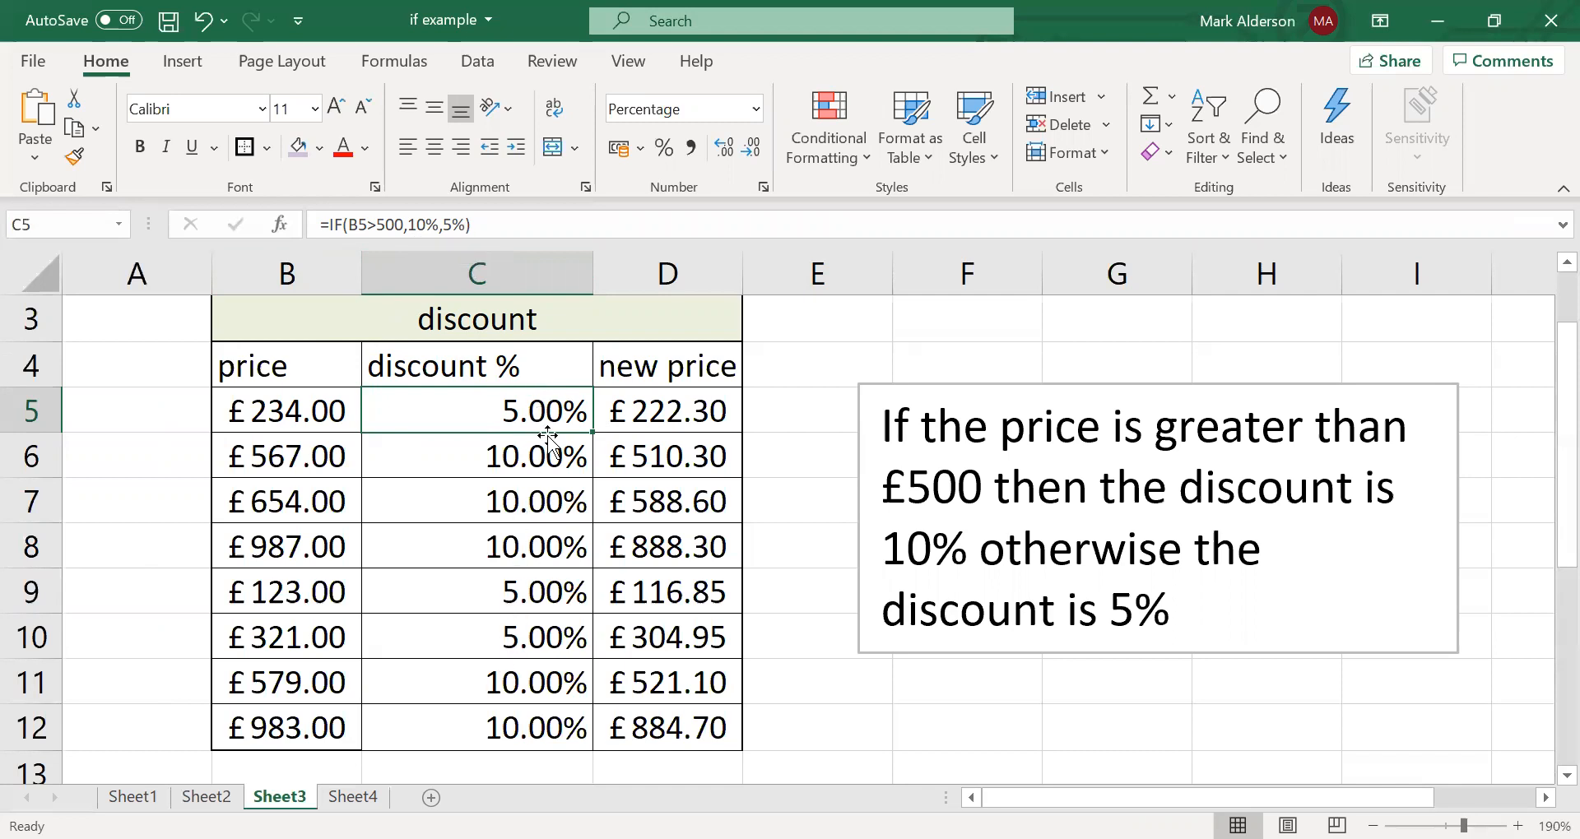
pyautogui.click(689, 403)
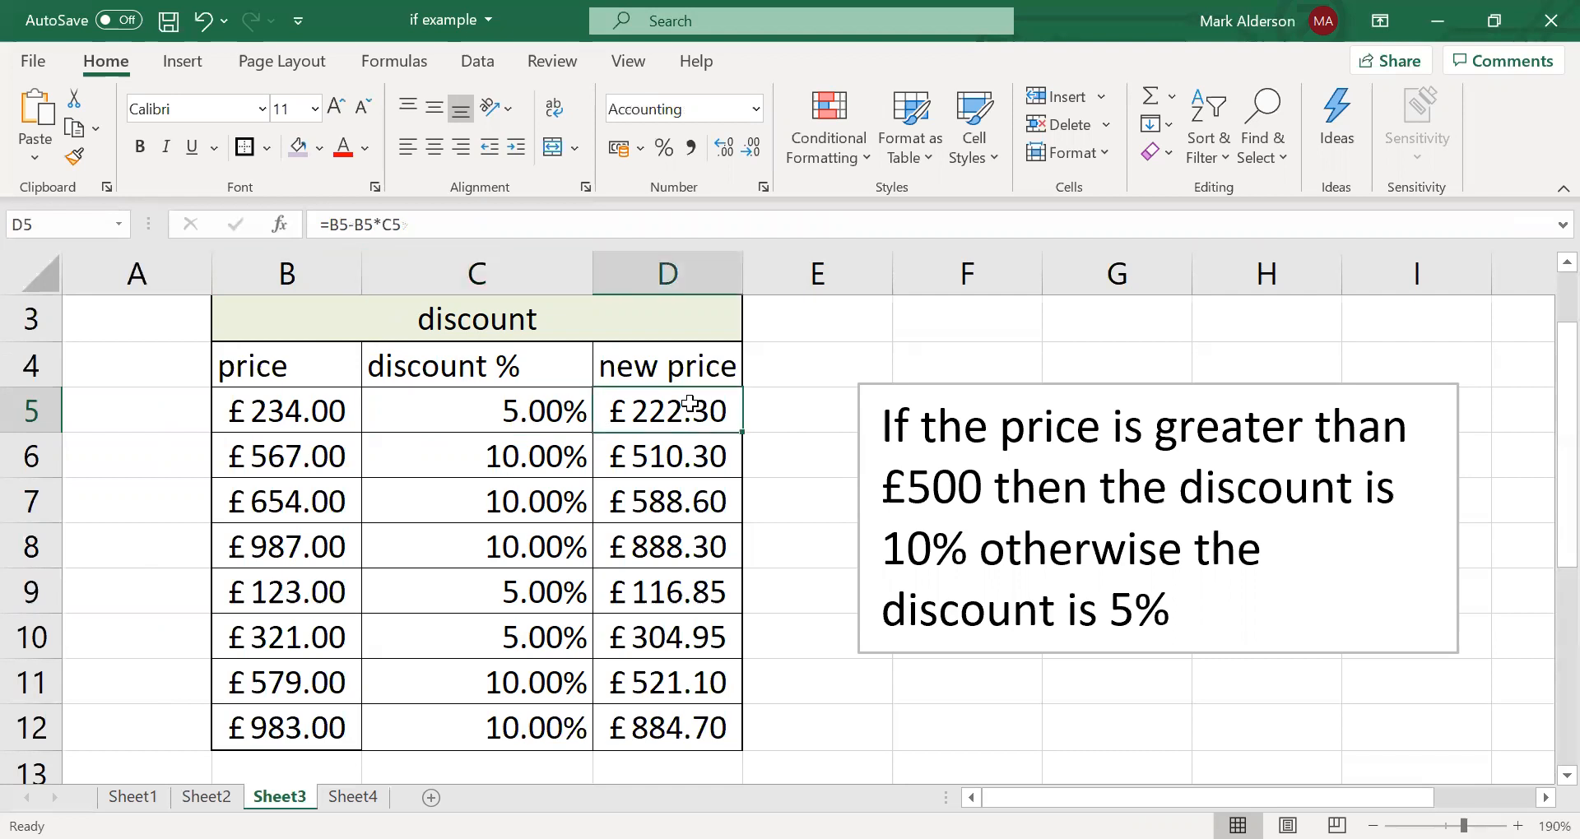
pyautogui.click(466, 398)
# - Clear all the discount % formulas in C5:C12
pyautogui.moveTo(566, 403); pyautogui.dragTo(548, 705)
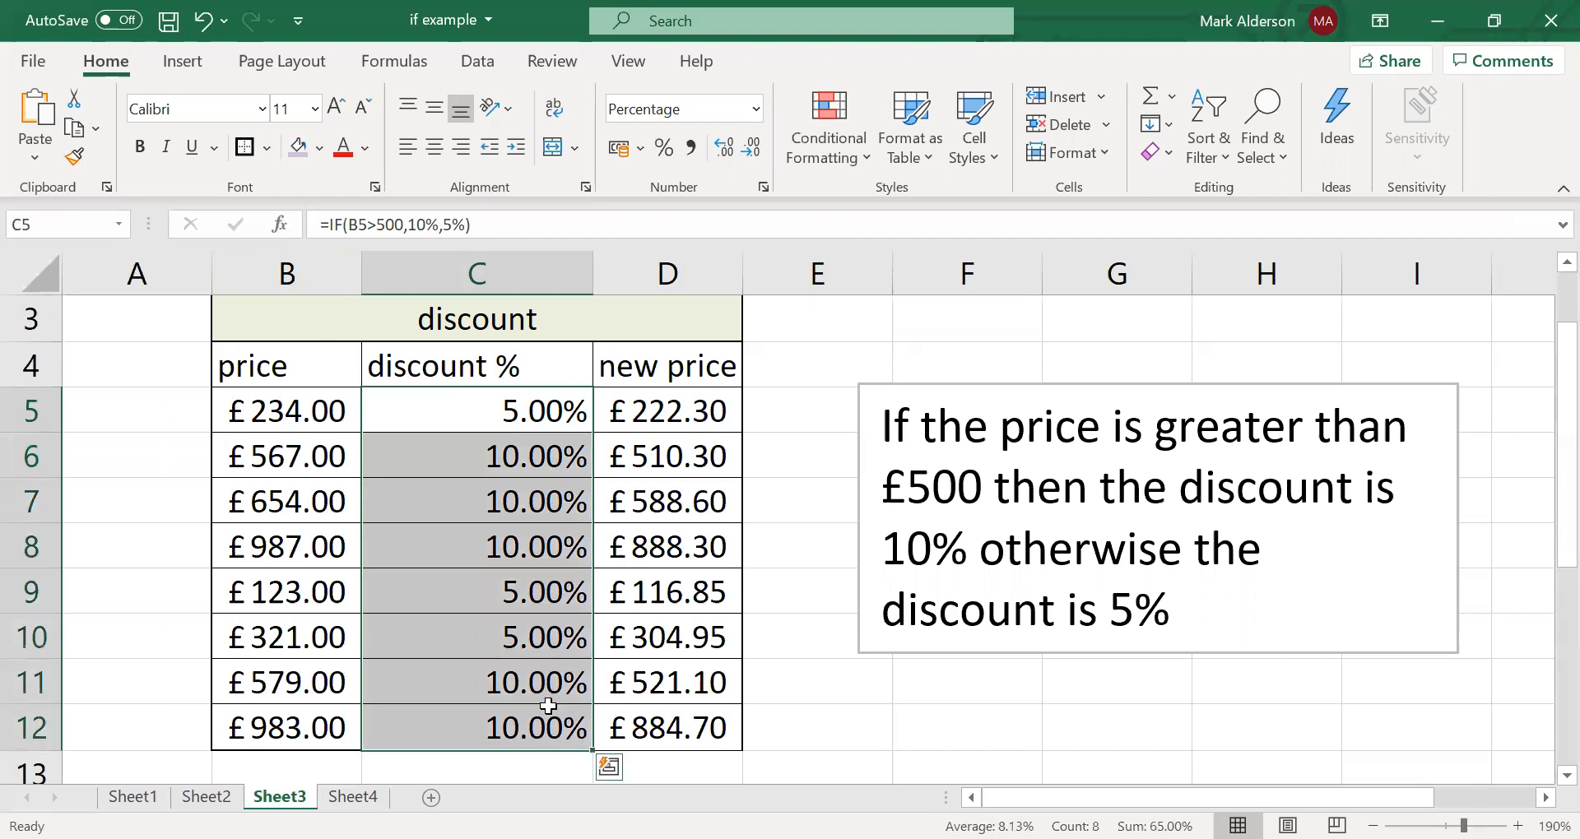
pyautogui.press('BackSpace')
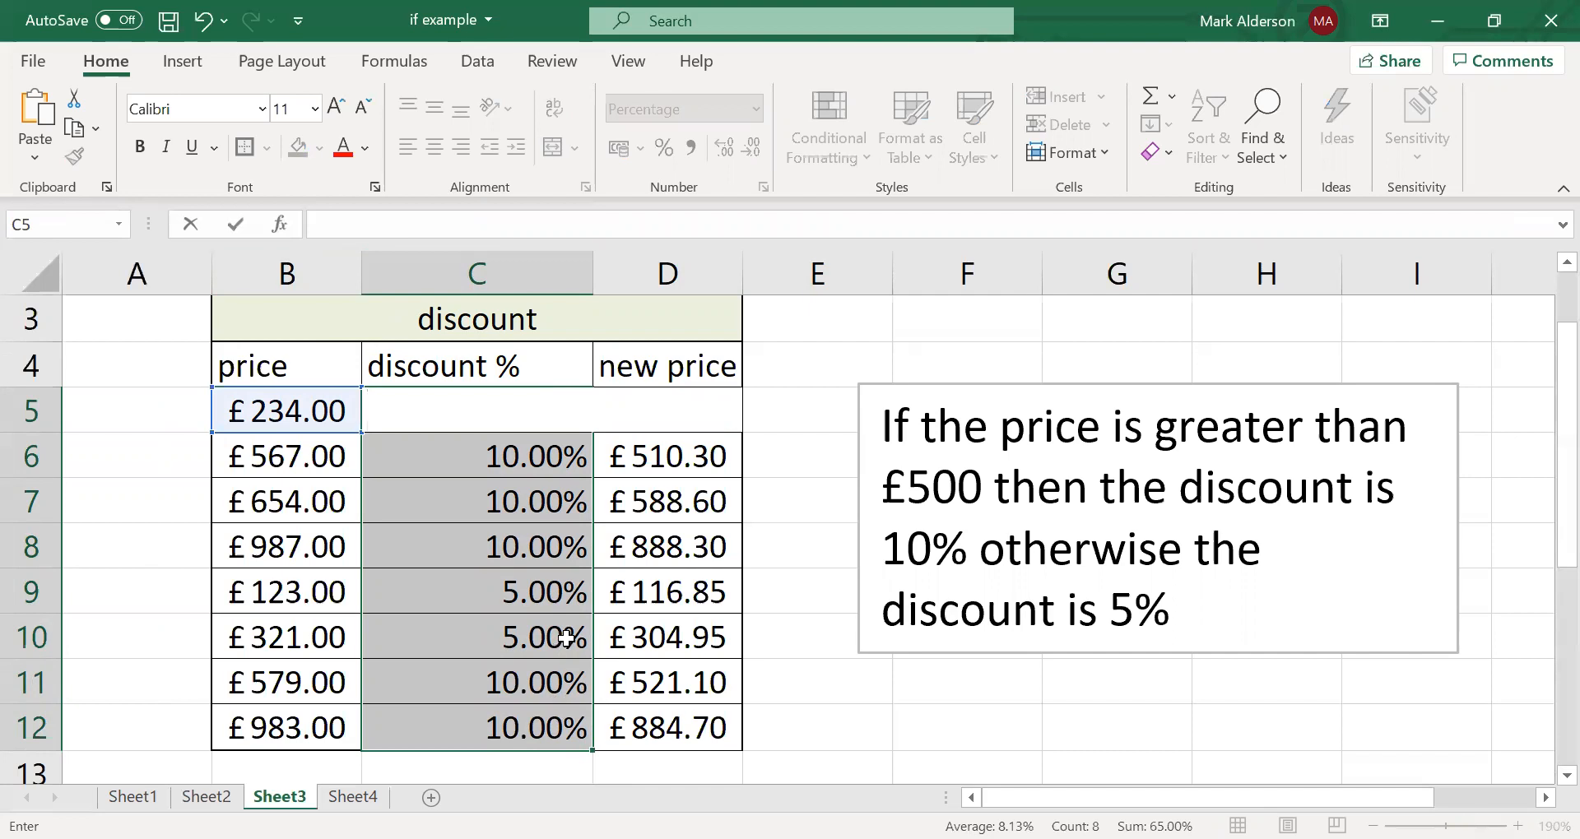
pyautogui.click(512, 594)
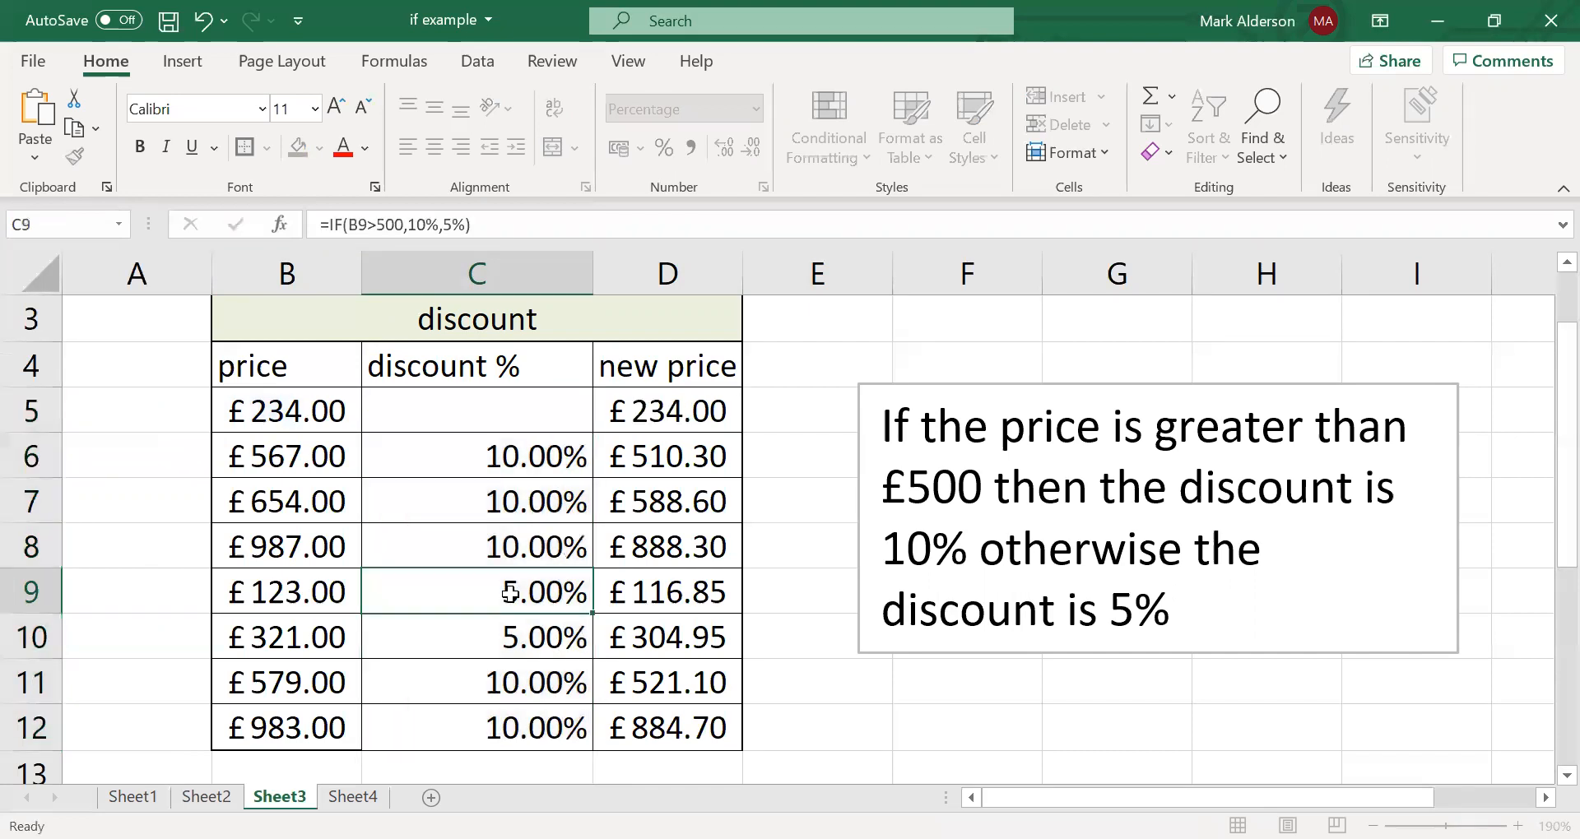
pyautogui.hotkey('ctrl', 'z')
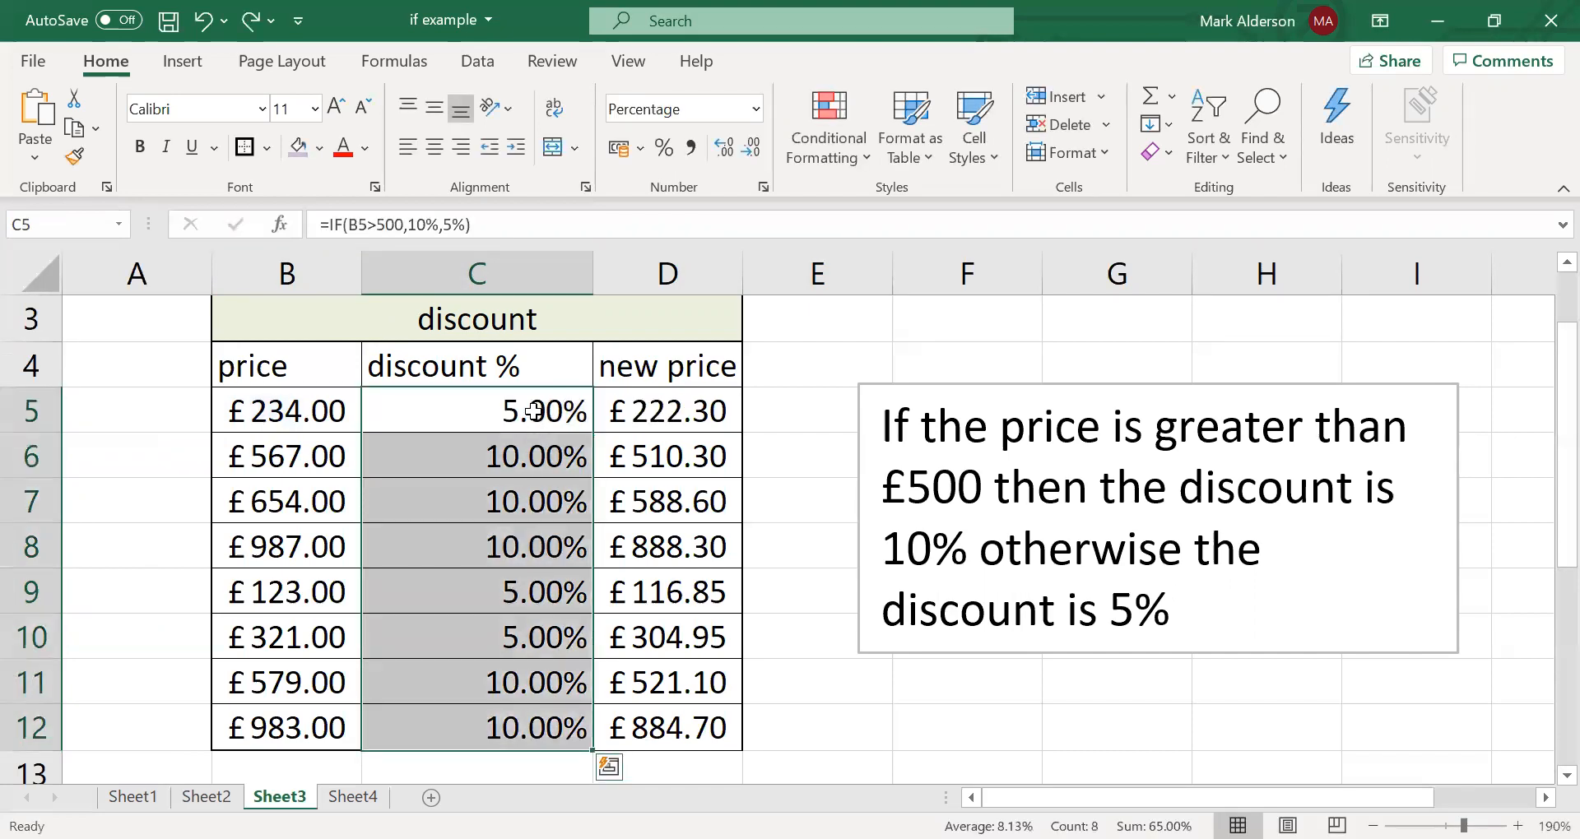
pyautogui.press('Delete')
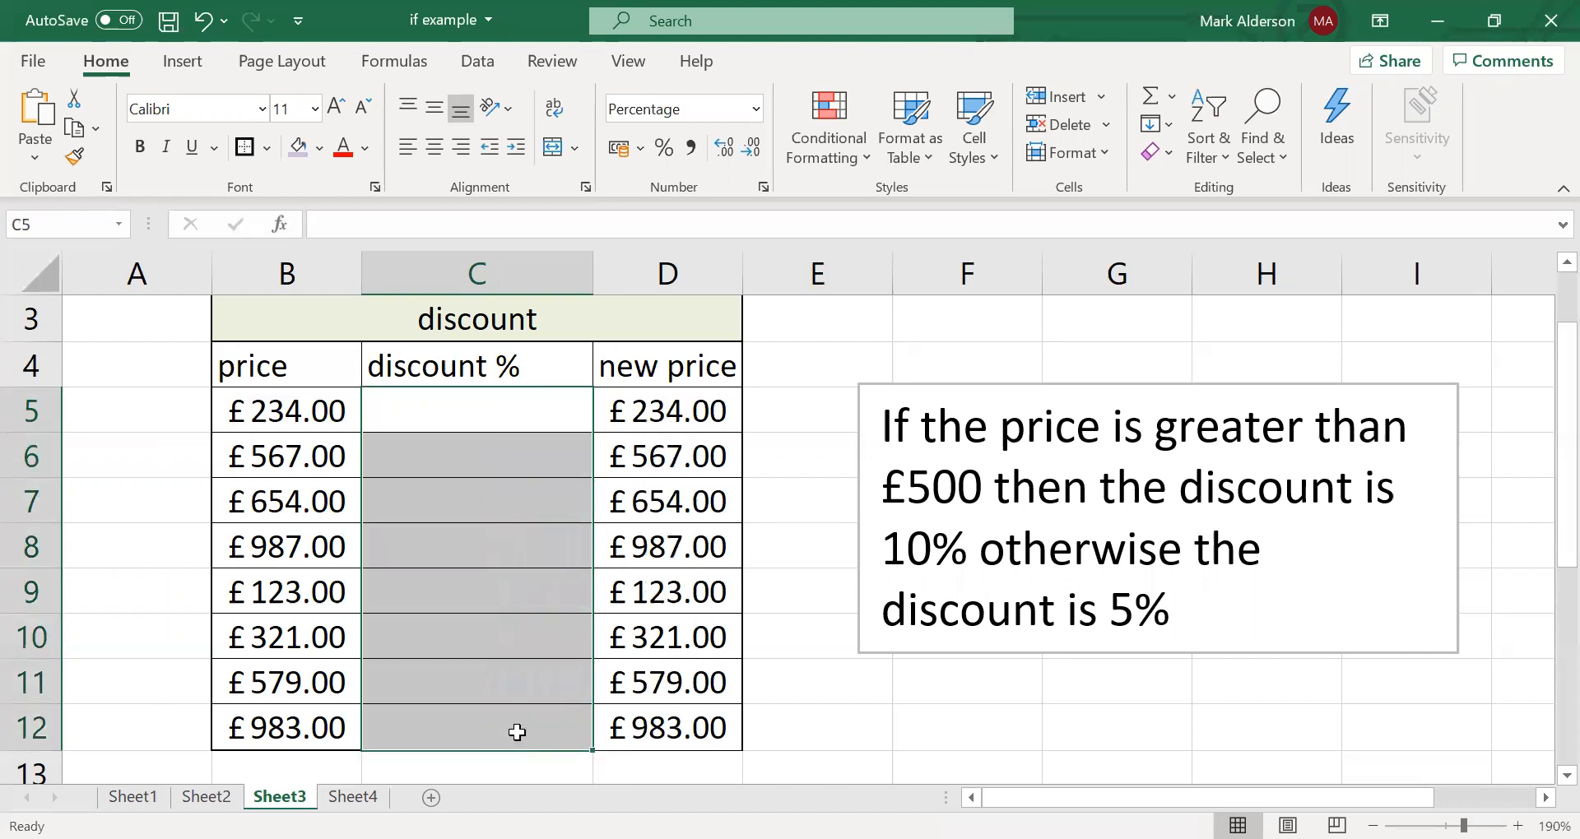
pyautogui.click(510, 650)
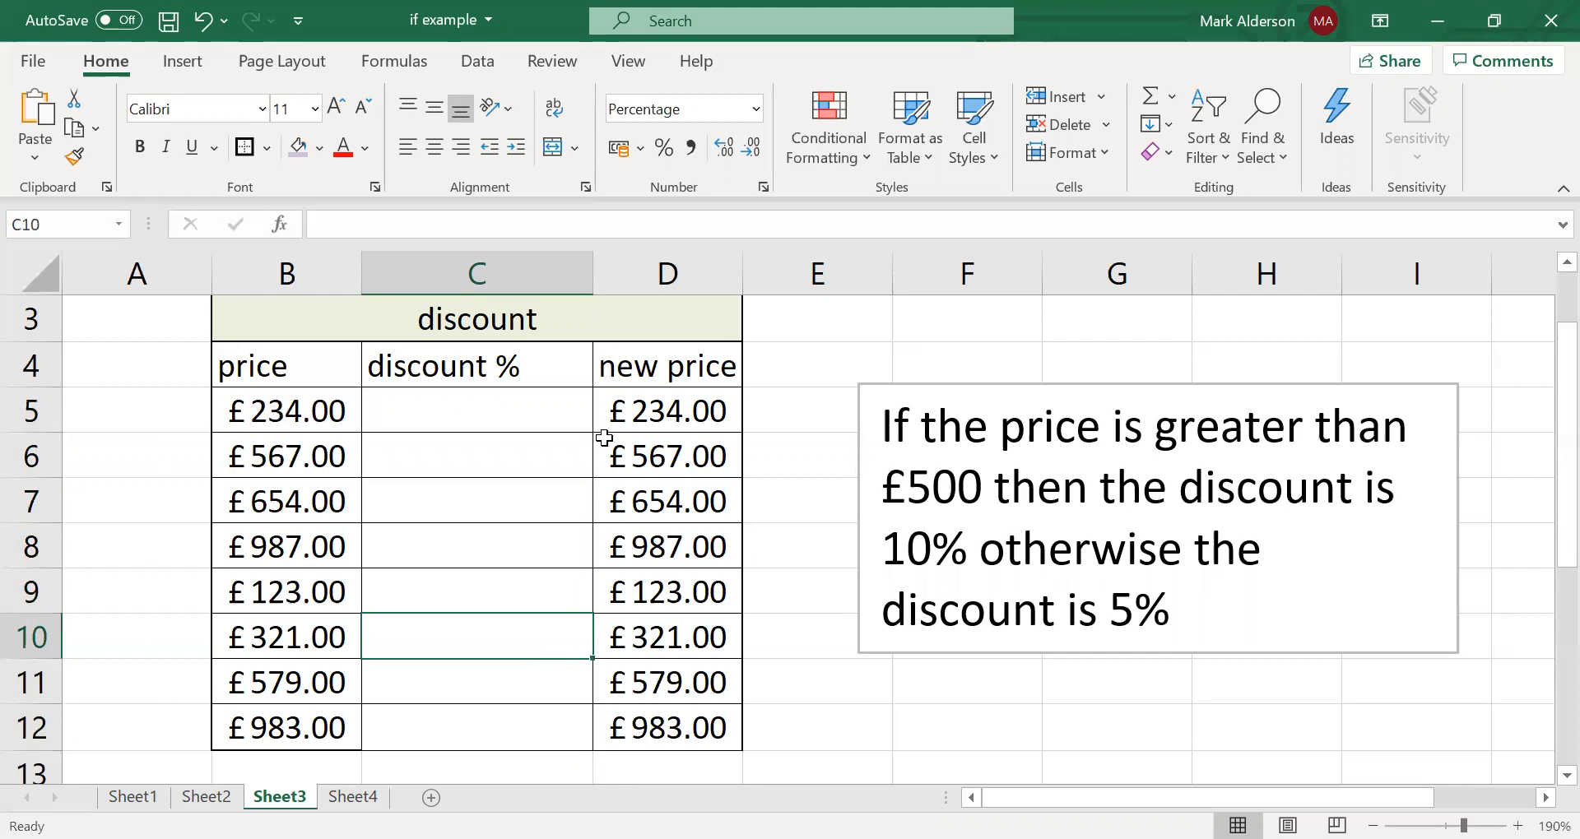
# - Enter the formula =IF(B5>500,10%,5%) in C5 and fill it down to C12
pyautogui.click(500, 405)
pyautogui.write('=if(')
pyautogui.click(326, 415)
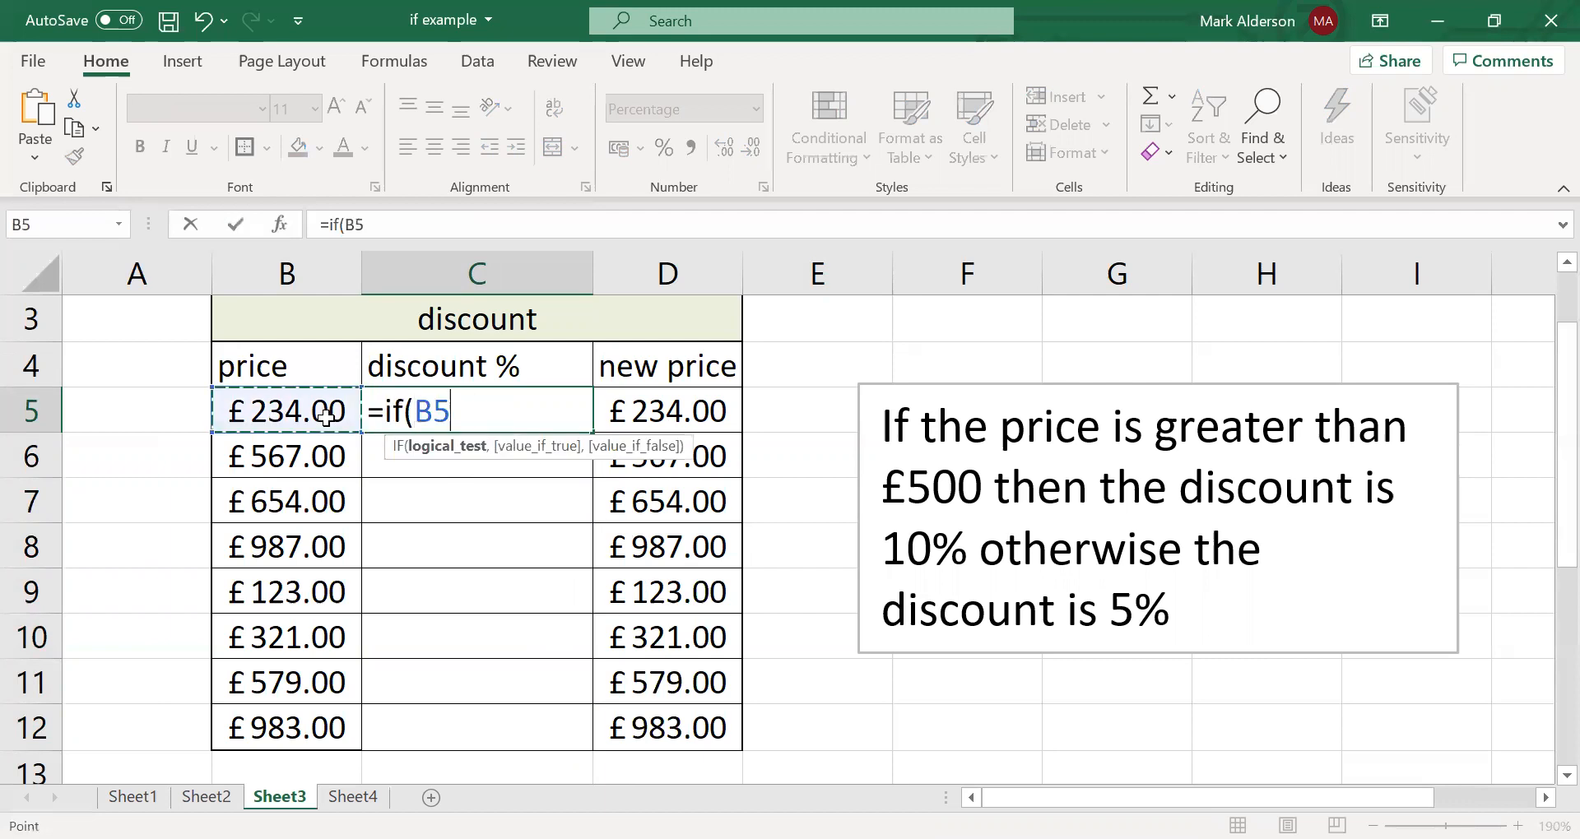
pyautogui.write('>500')
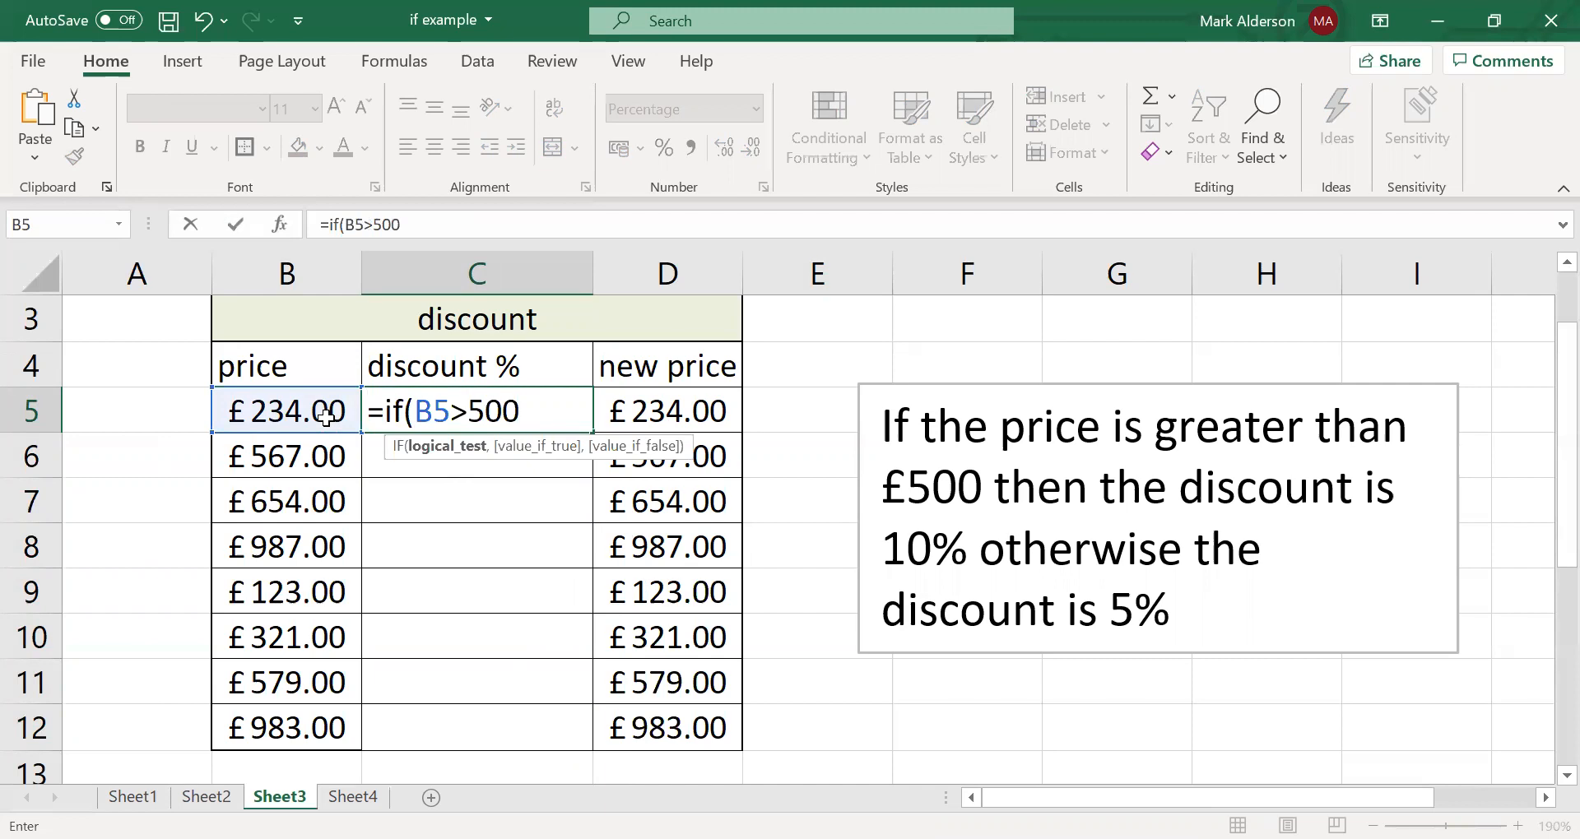
pyautogui.write(',10')
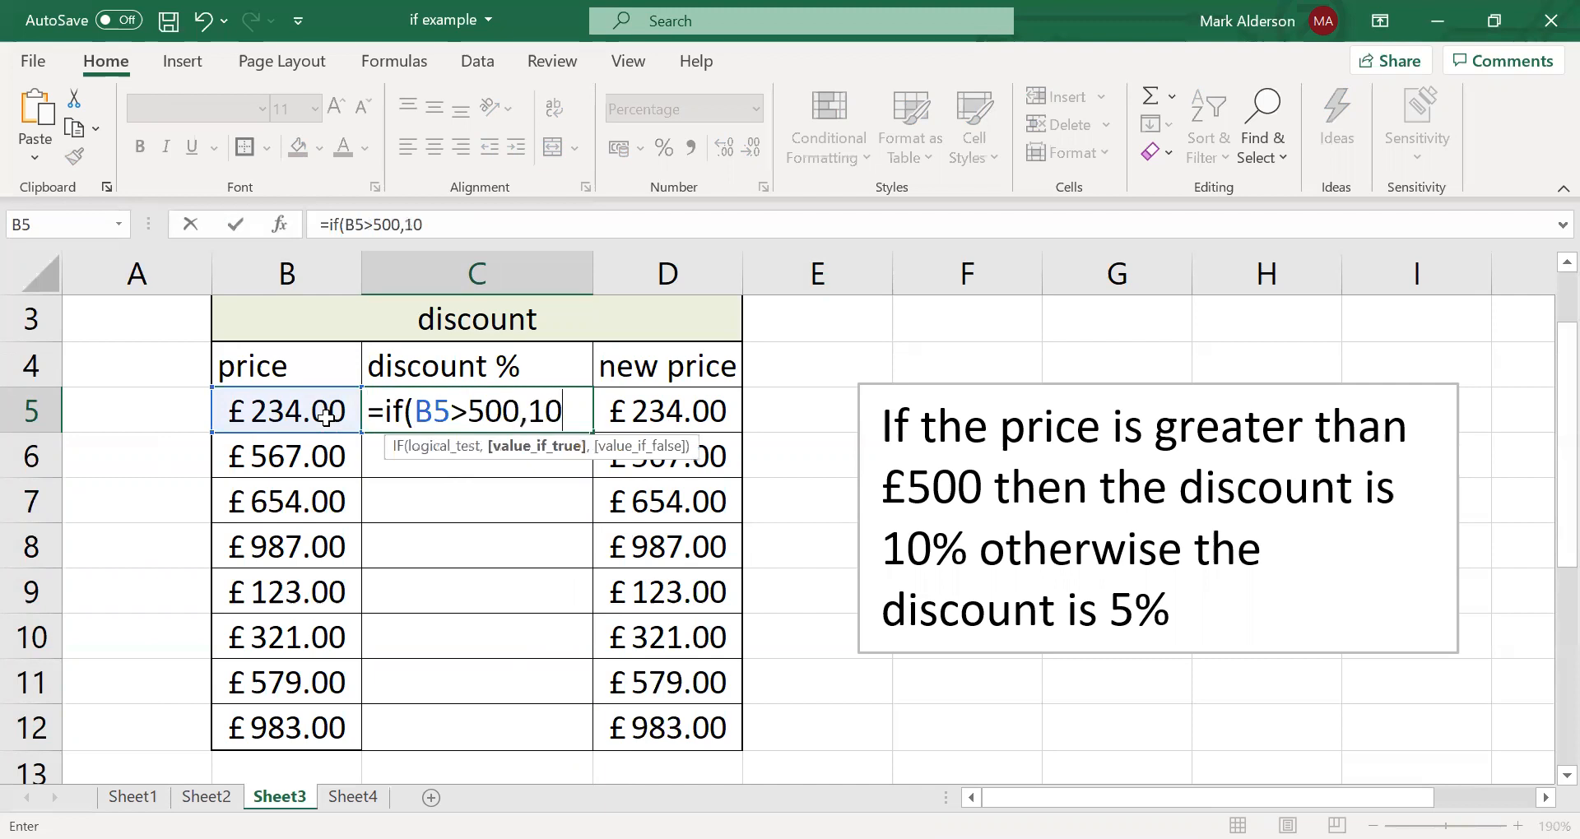
pyautogui.write('%')
pyautogui.write(',')
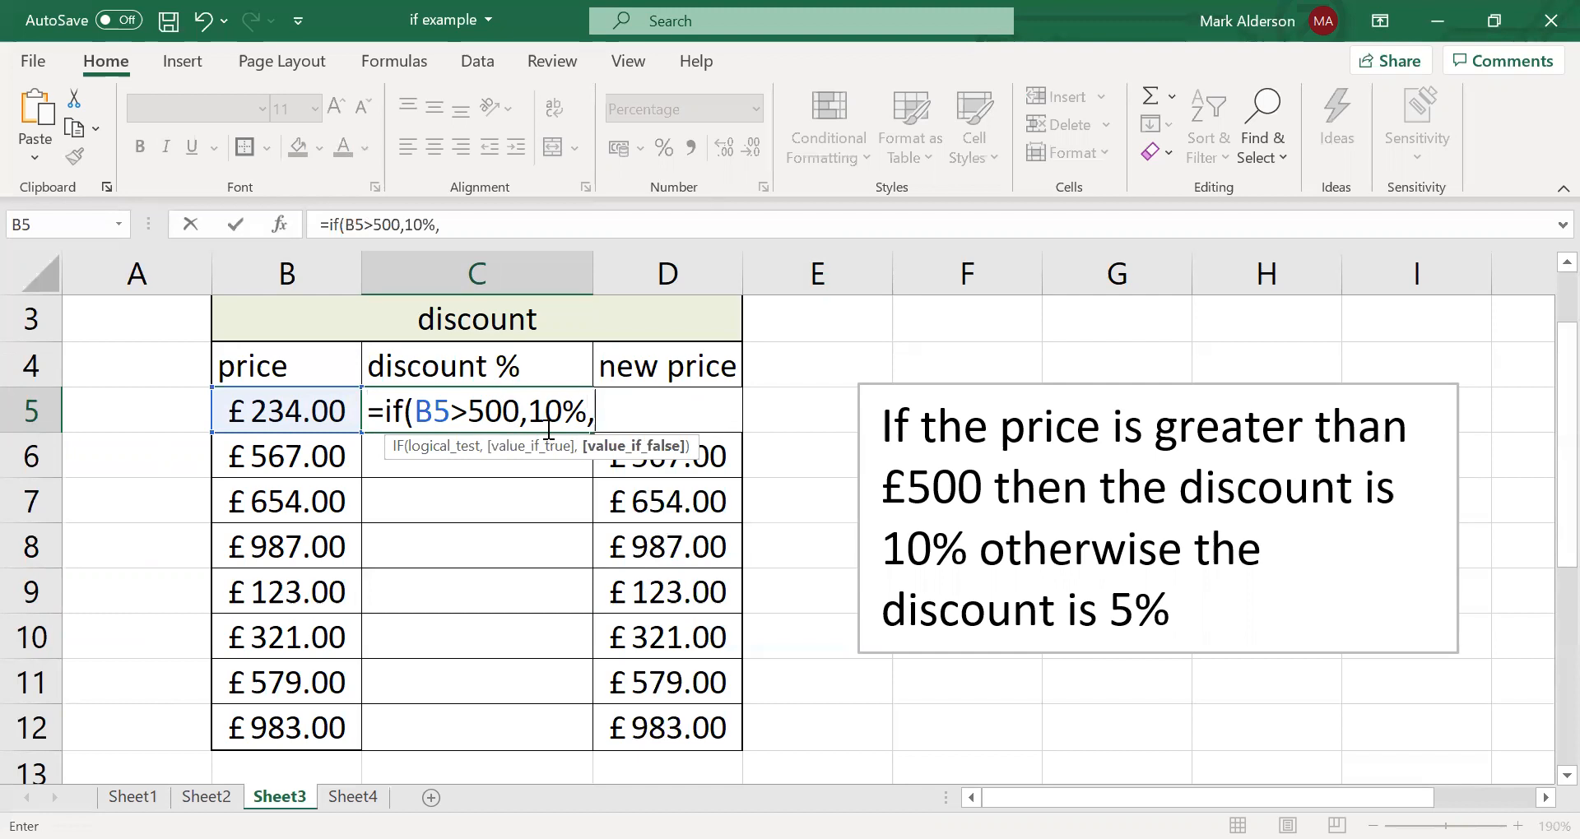
pyautogui.write('5%)')
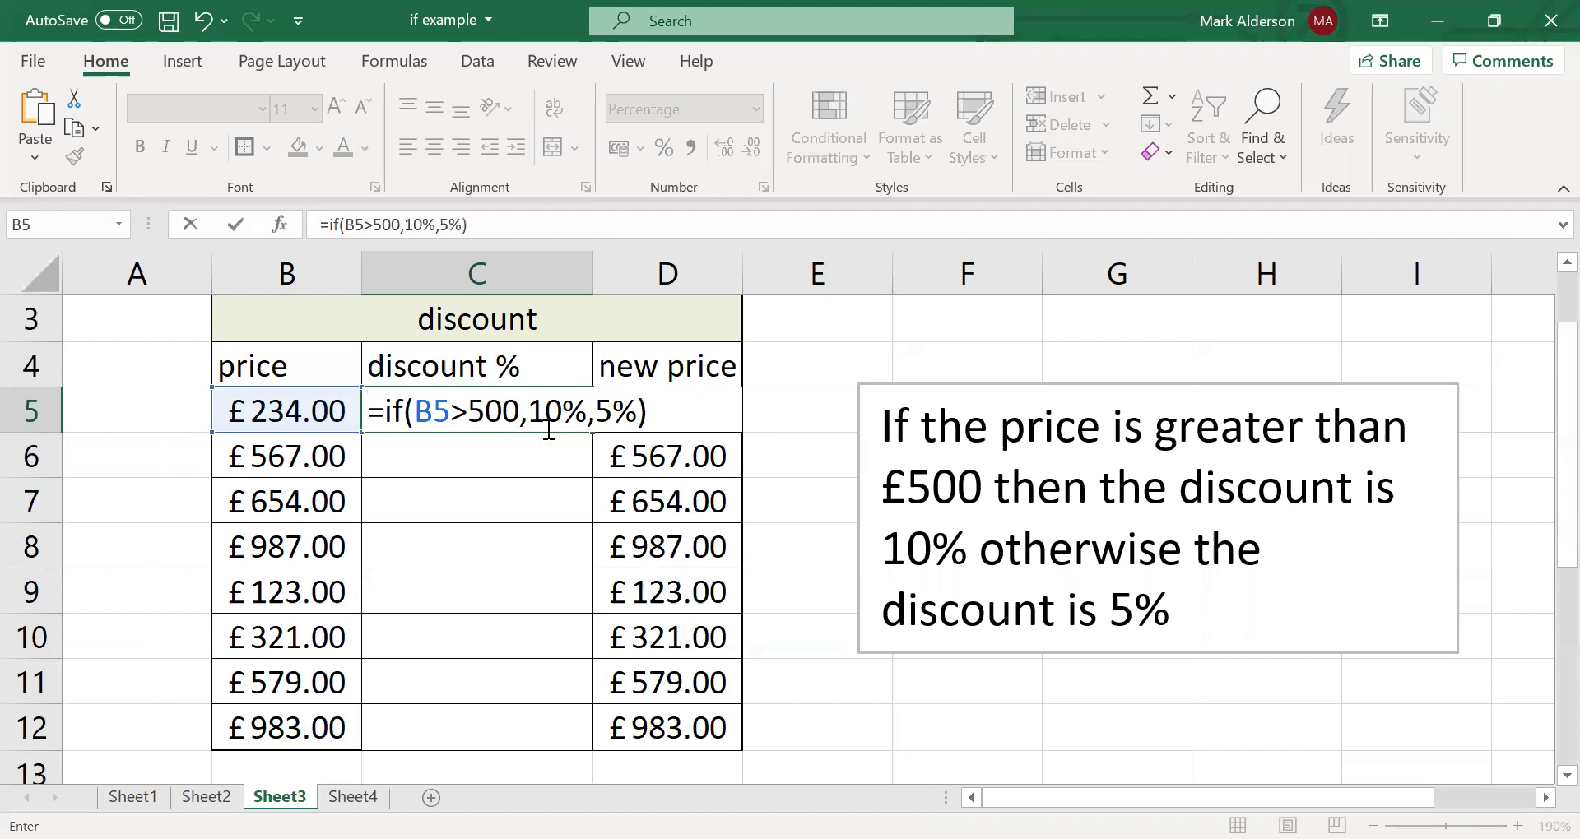
pyautogui.hotkey('ctrl', 'Return')
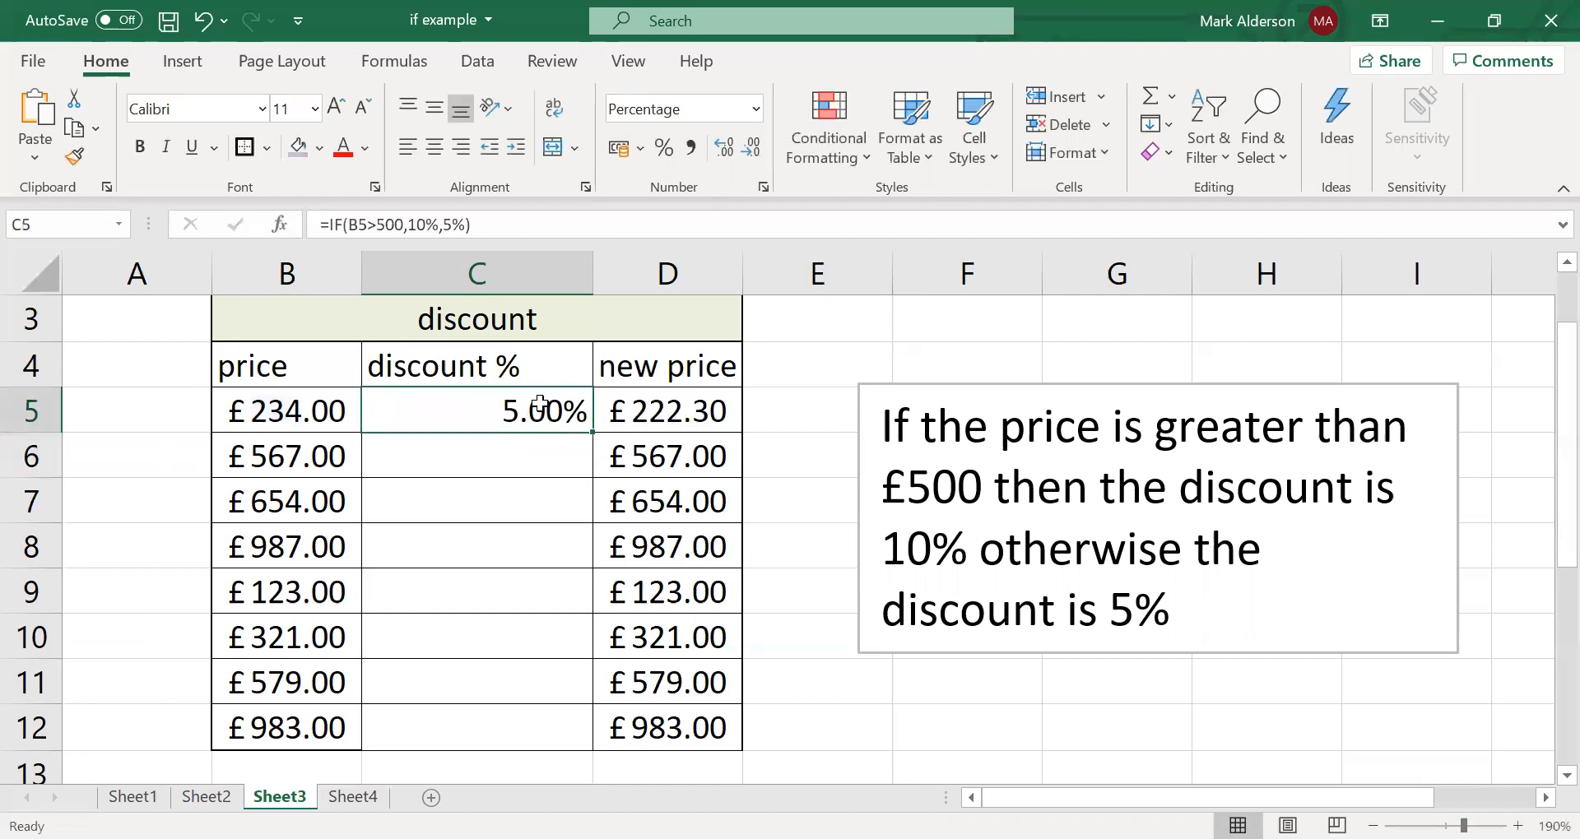
pyautogui.moveTo(592, 432); pyautogui.dragTo(568, 729)
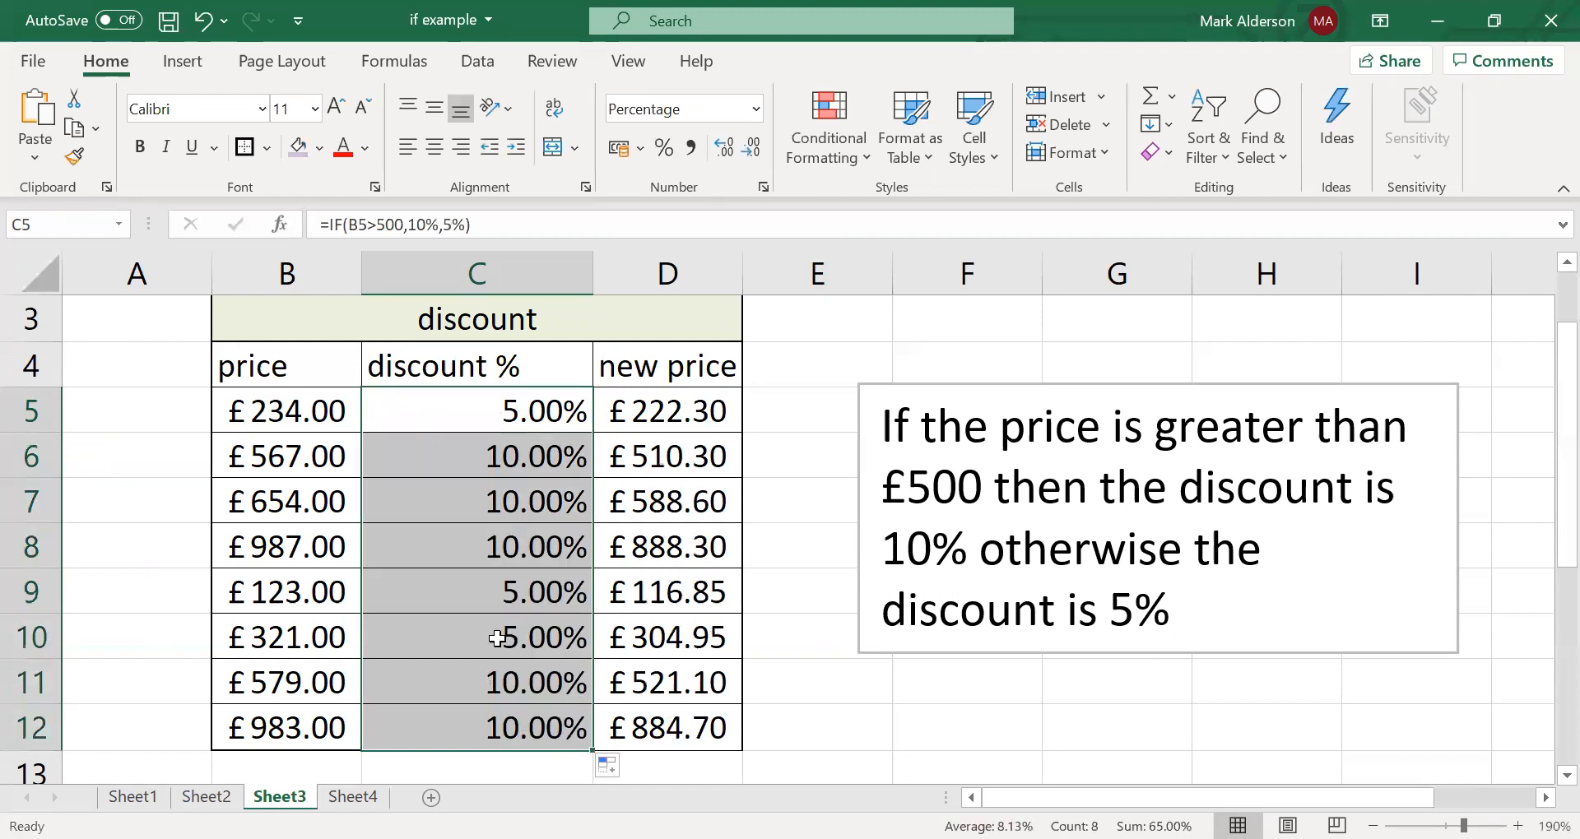
# - Clear the new price formulas in D5:D12
pyautogui.moveTo(682, 411); pyautogui.dragTo(690, 707)
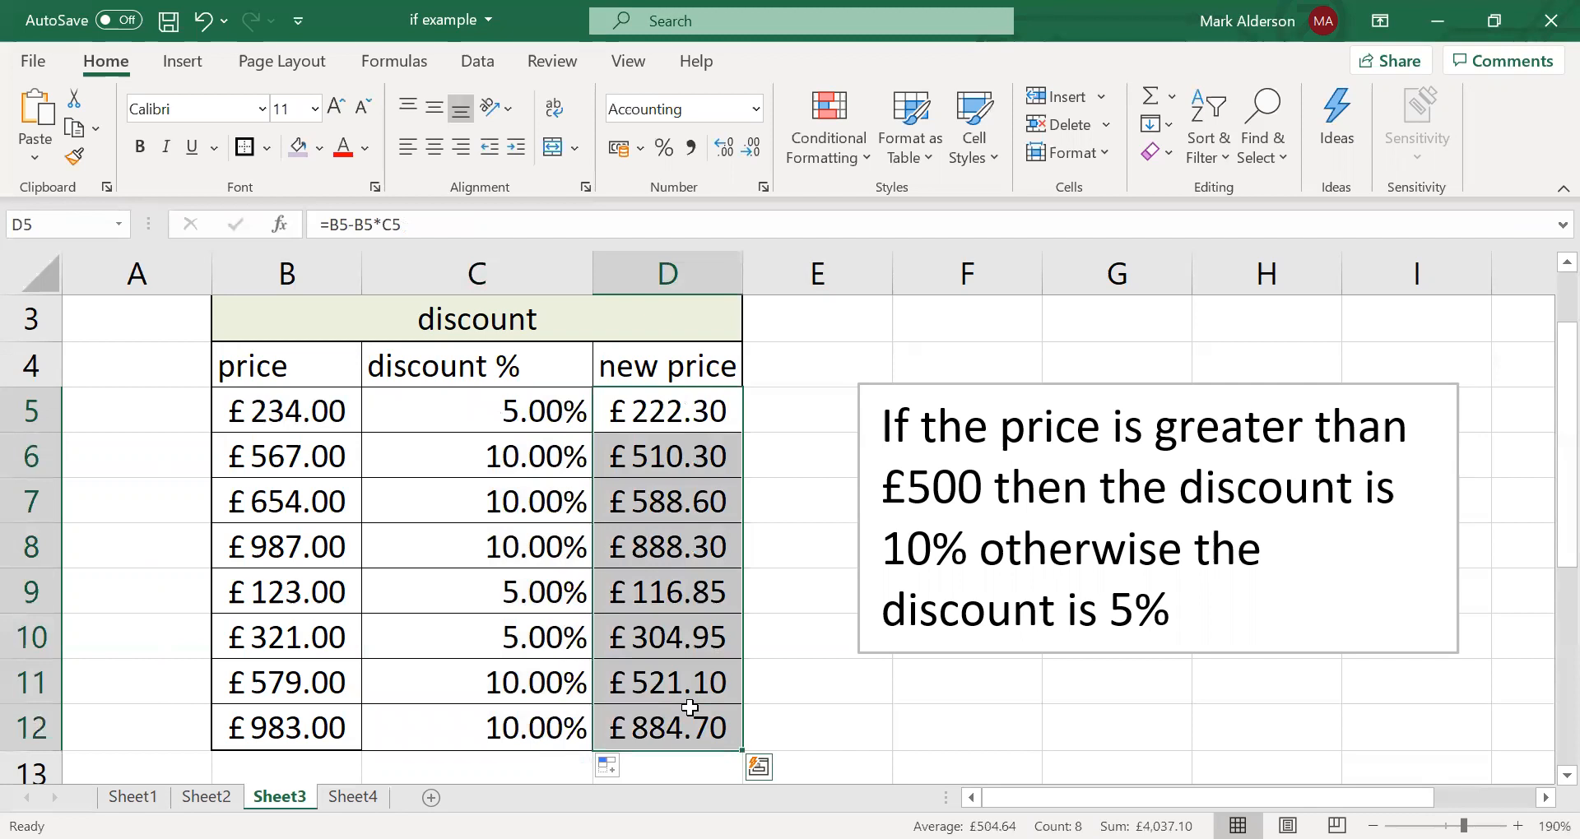
pyautogui.press('Delete')
pyautogui.click(788, 548)
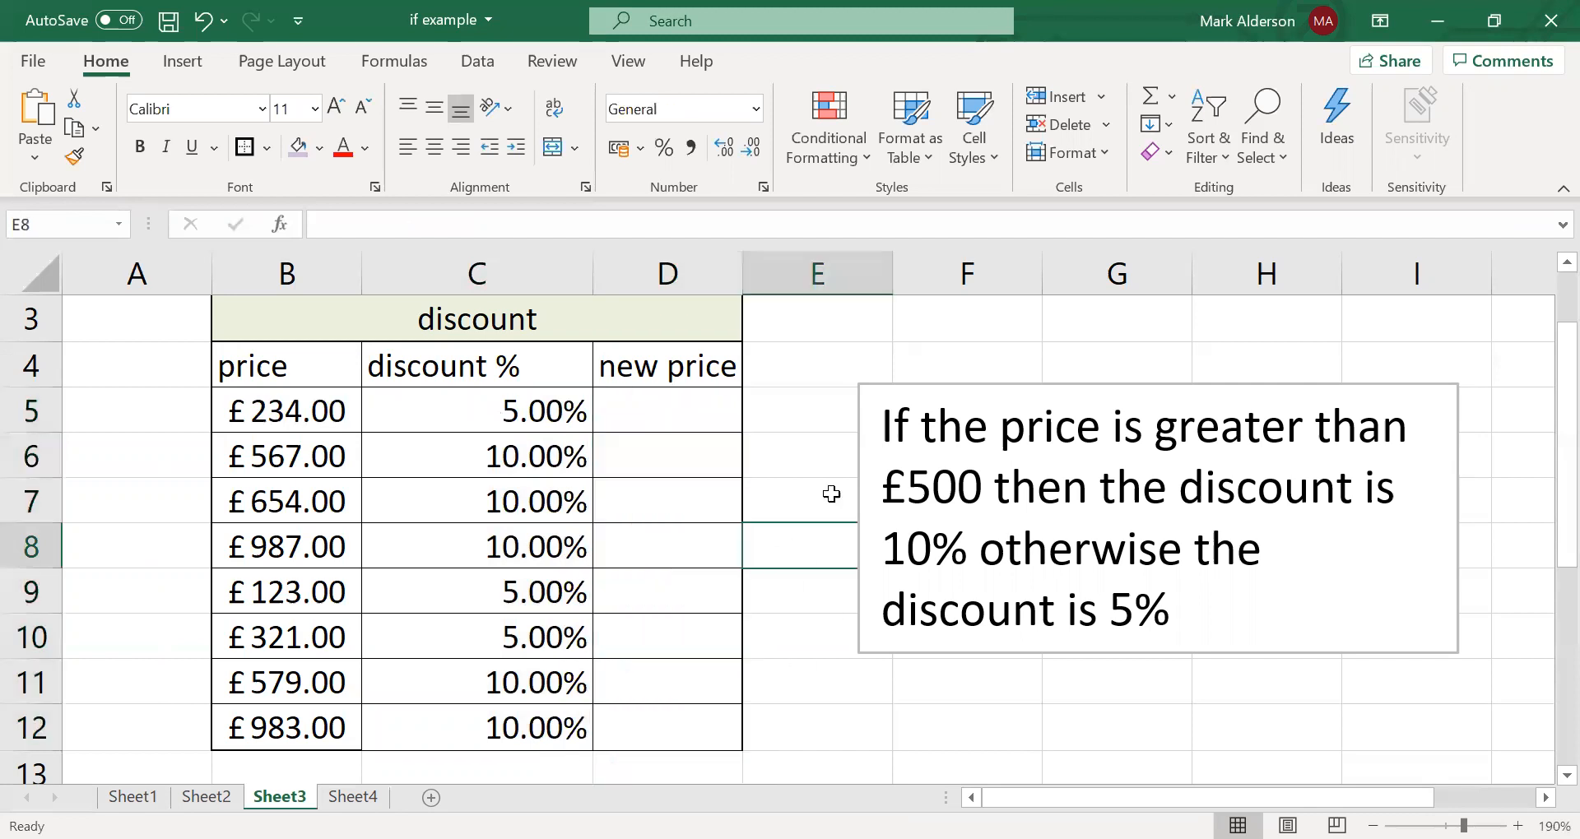
# - Move the discount rule text box slightly up and to the right, clear of column E
pyautogui.click(1064, 384)
pyautogui.moveTo(1079, 378); pyautogui.dragTo(1124, 343)
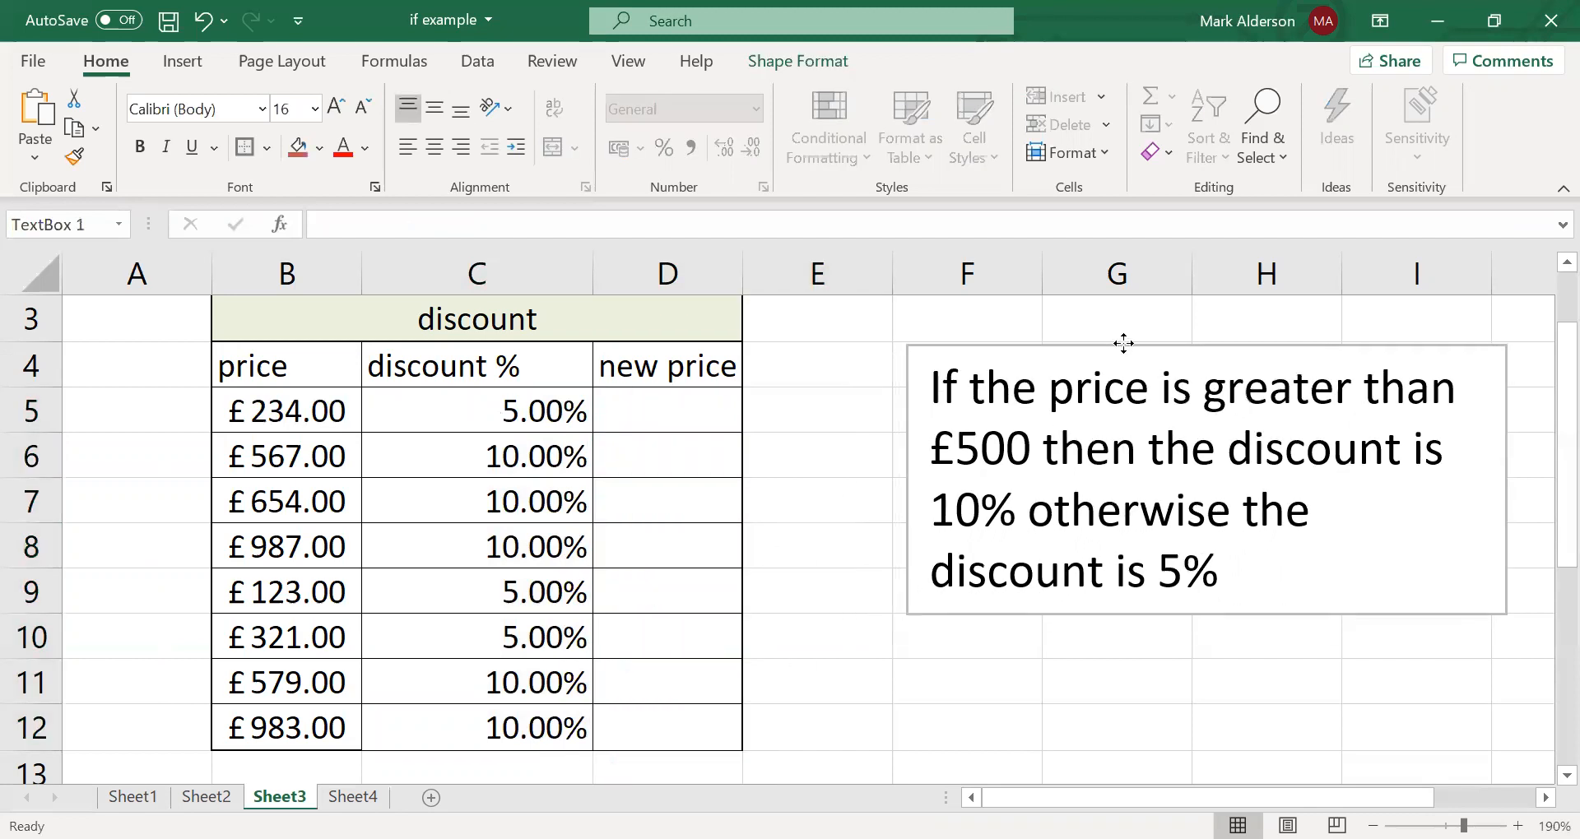
pyautogui.click(822, 473)
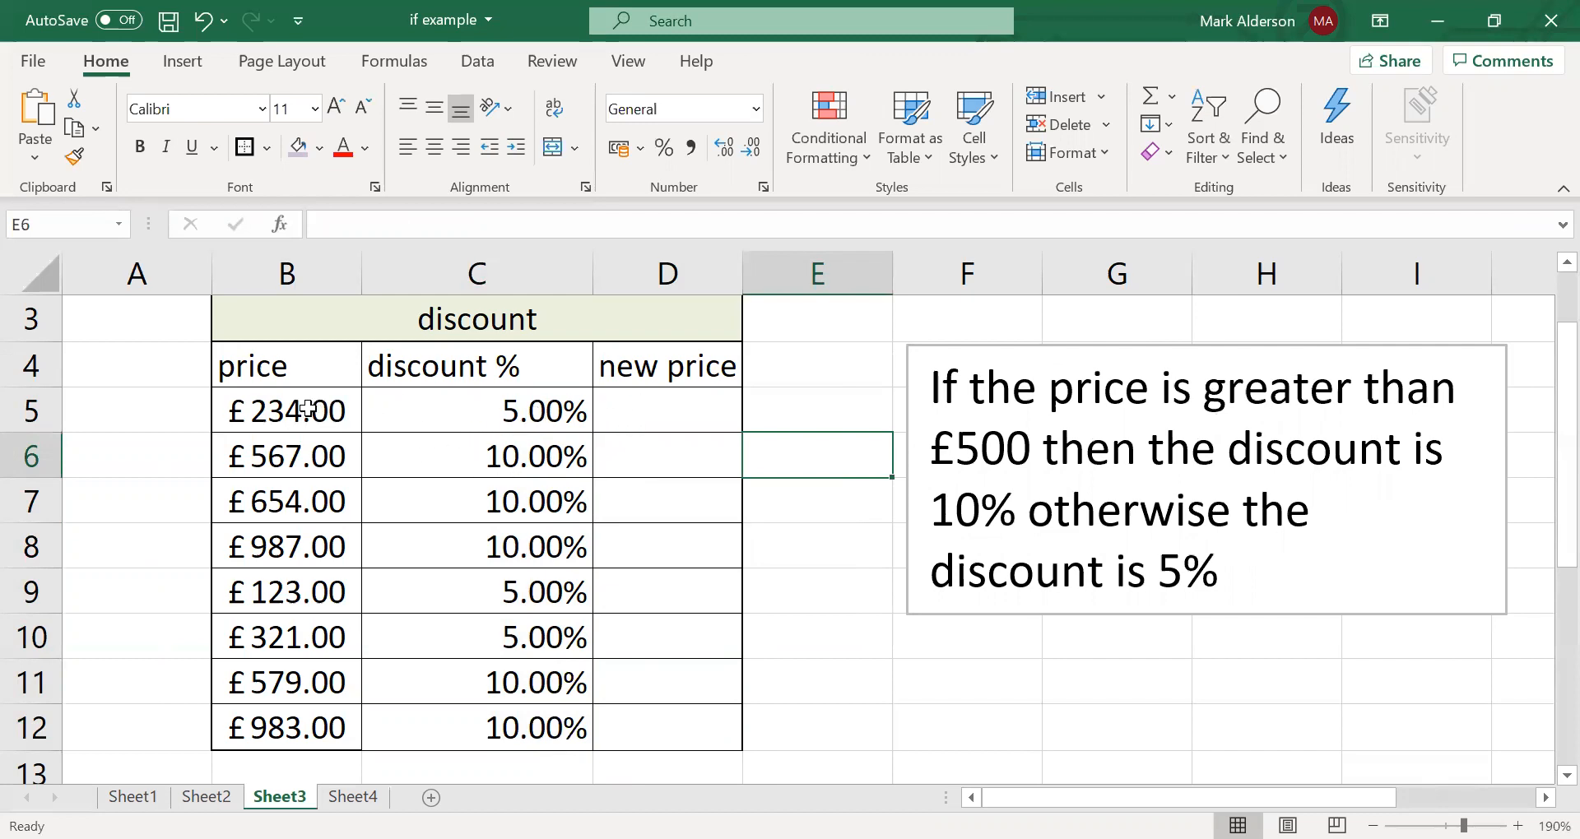
# - On Sheet4, set G8 to 100 and clear the percentage formula in G11
pyautogui.click(650, 413)
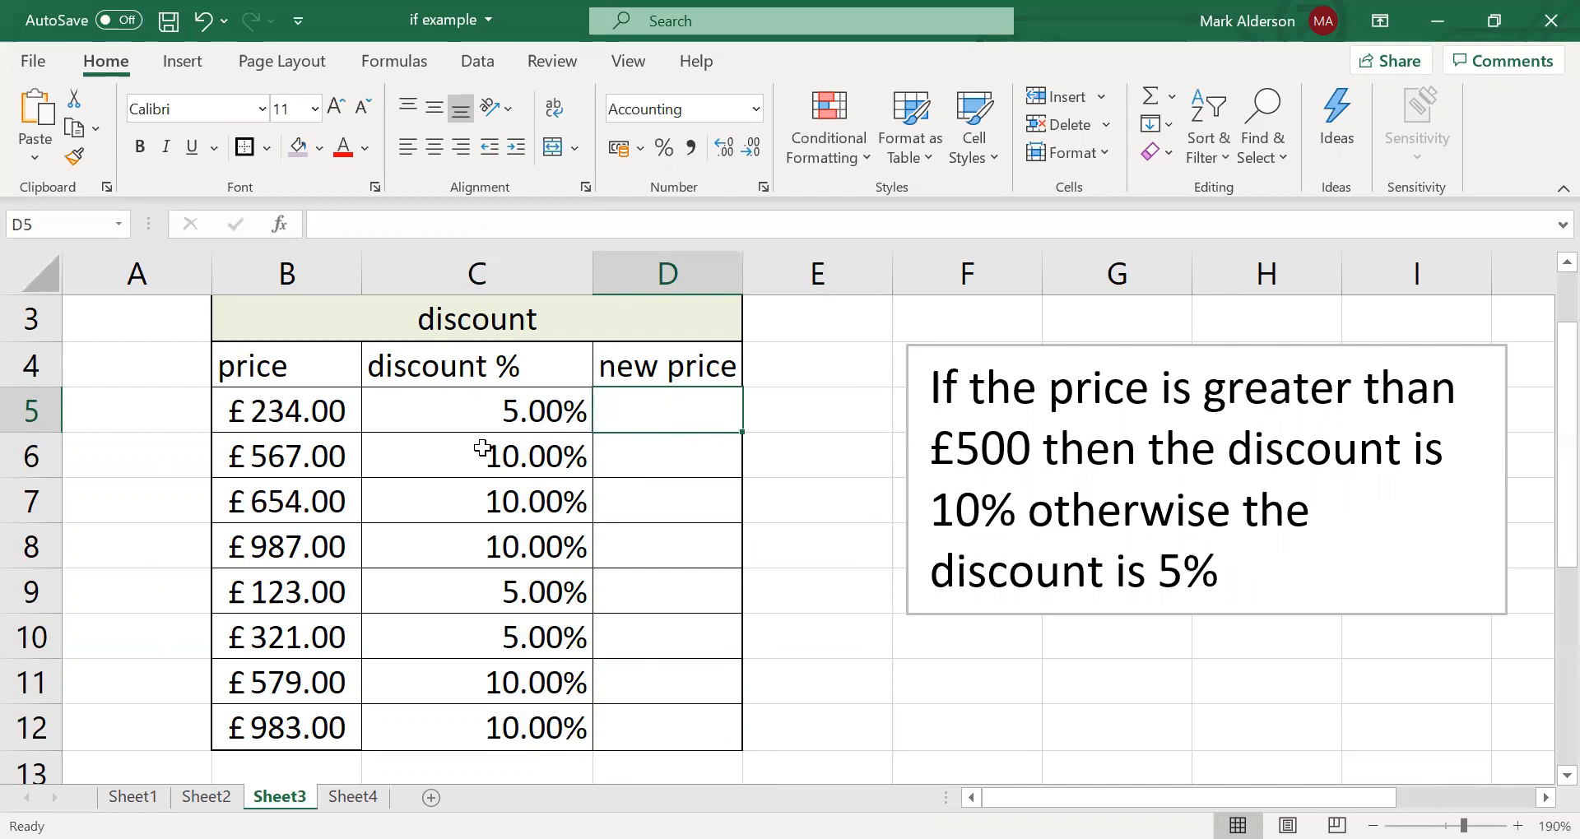
pyautogui.click(353, 796)
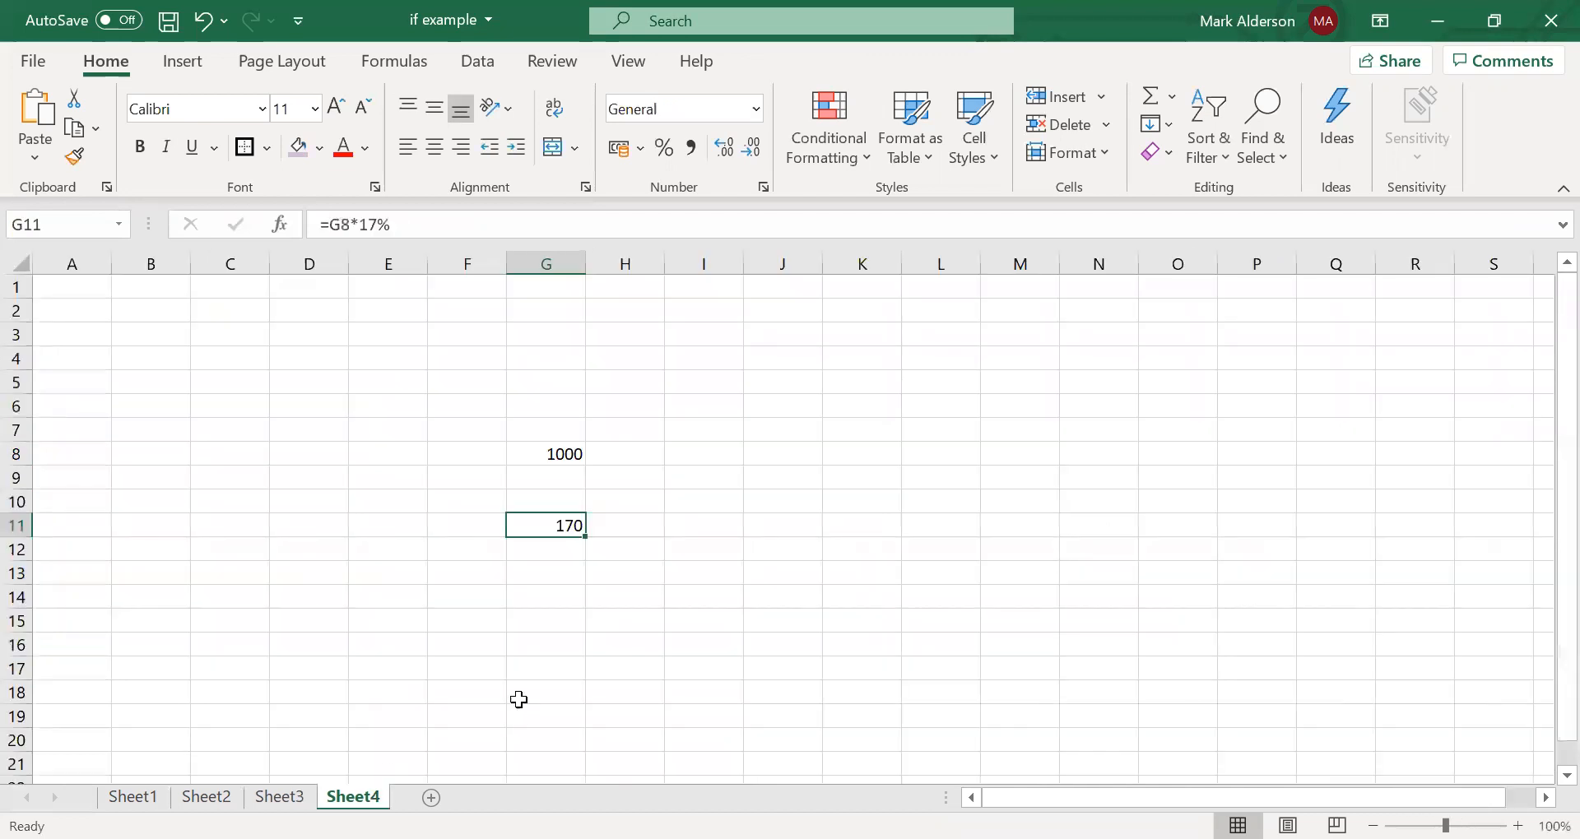
pyautogui.click(547, 458)
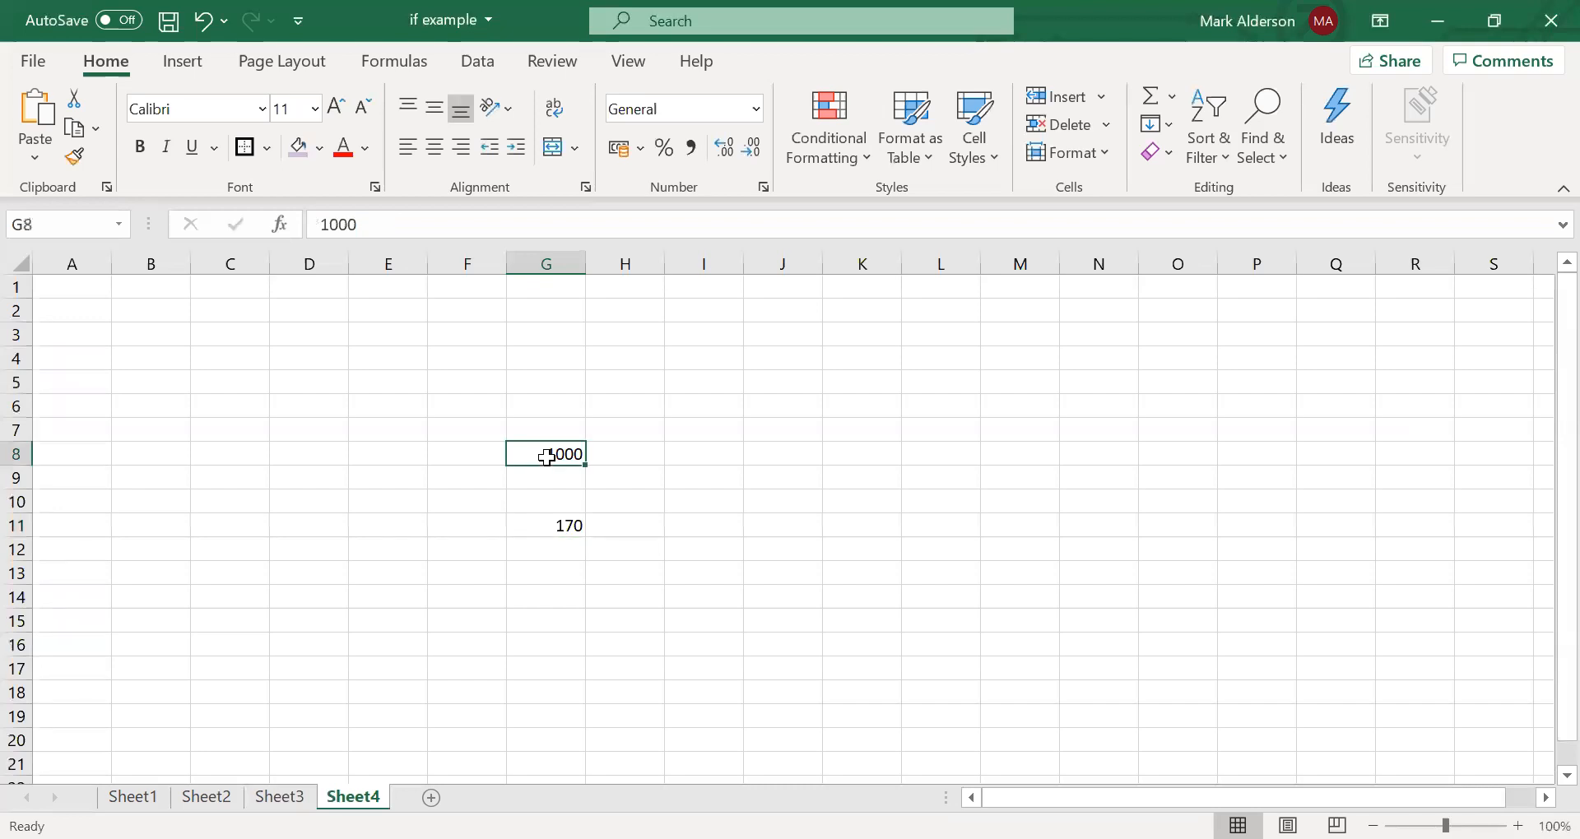
pyautogui.write('100')
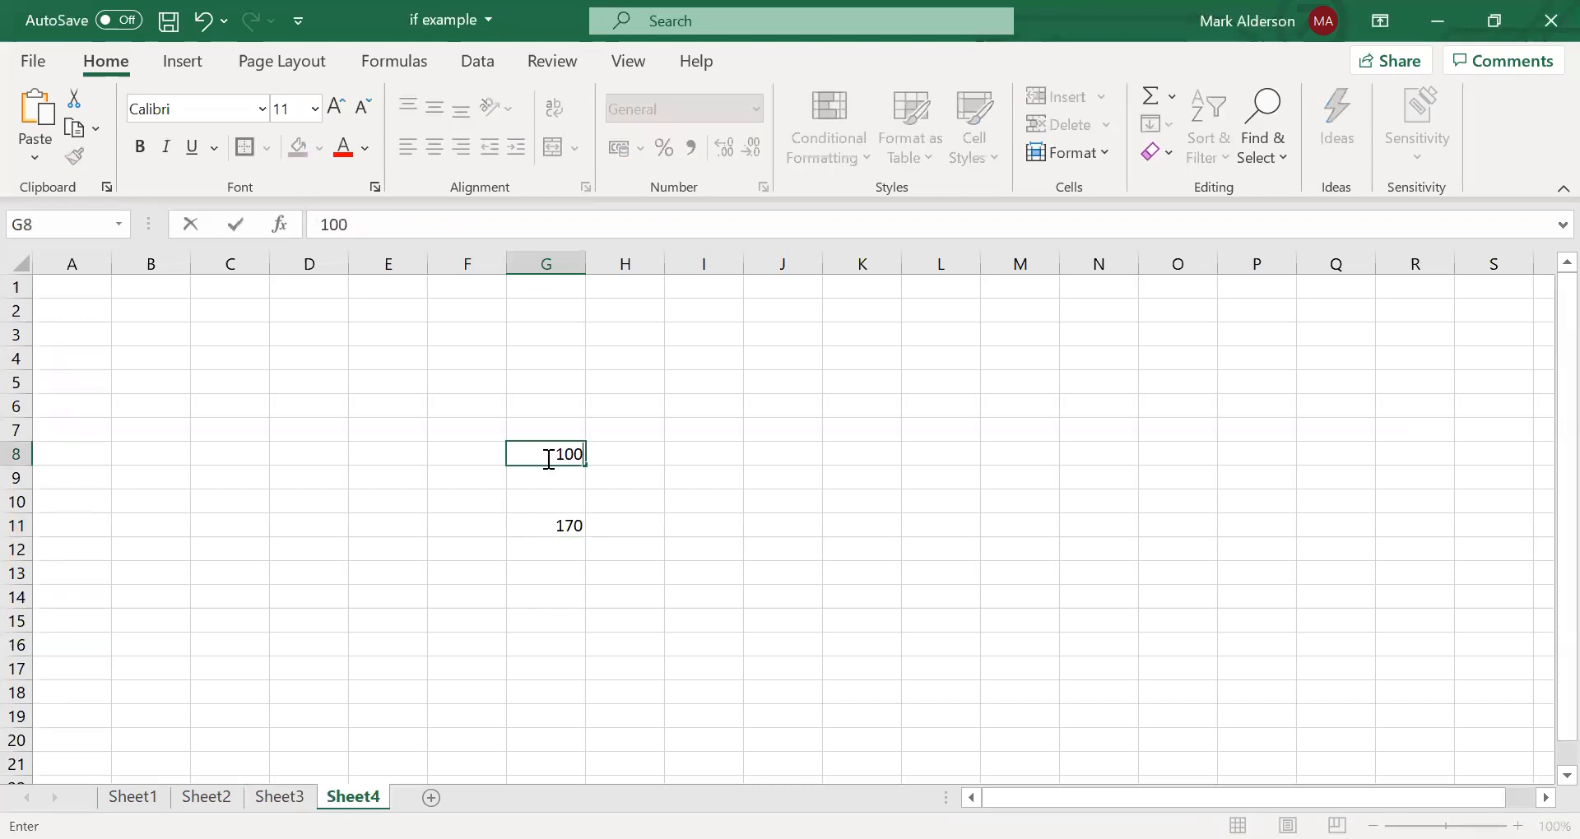
pyautogui.press('Return')
pyautogui.click(630, 471)
pyautogui.click(548, 529)
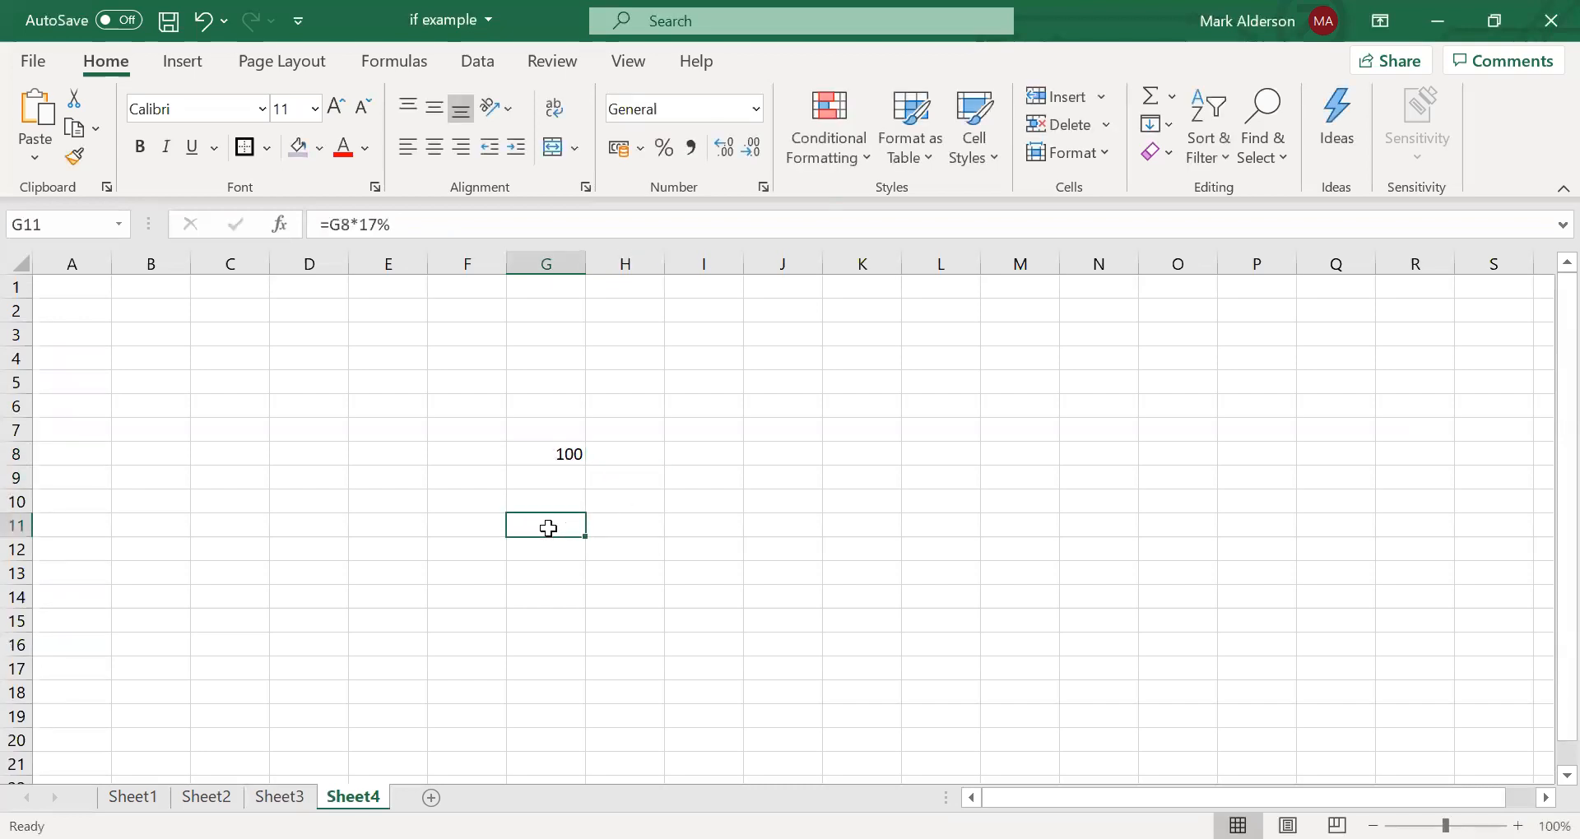
pyautogui.press('Delete')
# - Enter the formula =G8*15% in G10 to calculate a percentage of the value in G8
pyautogui.scroll(3, 624, 564)
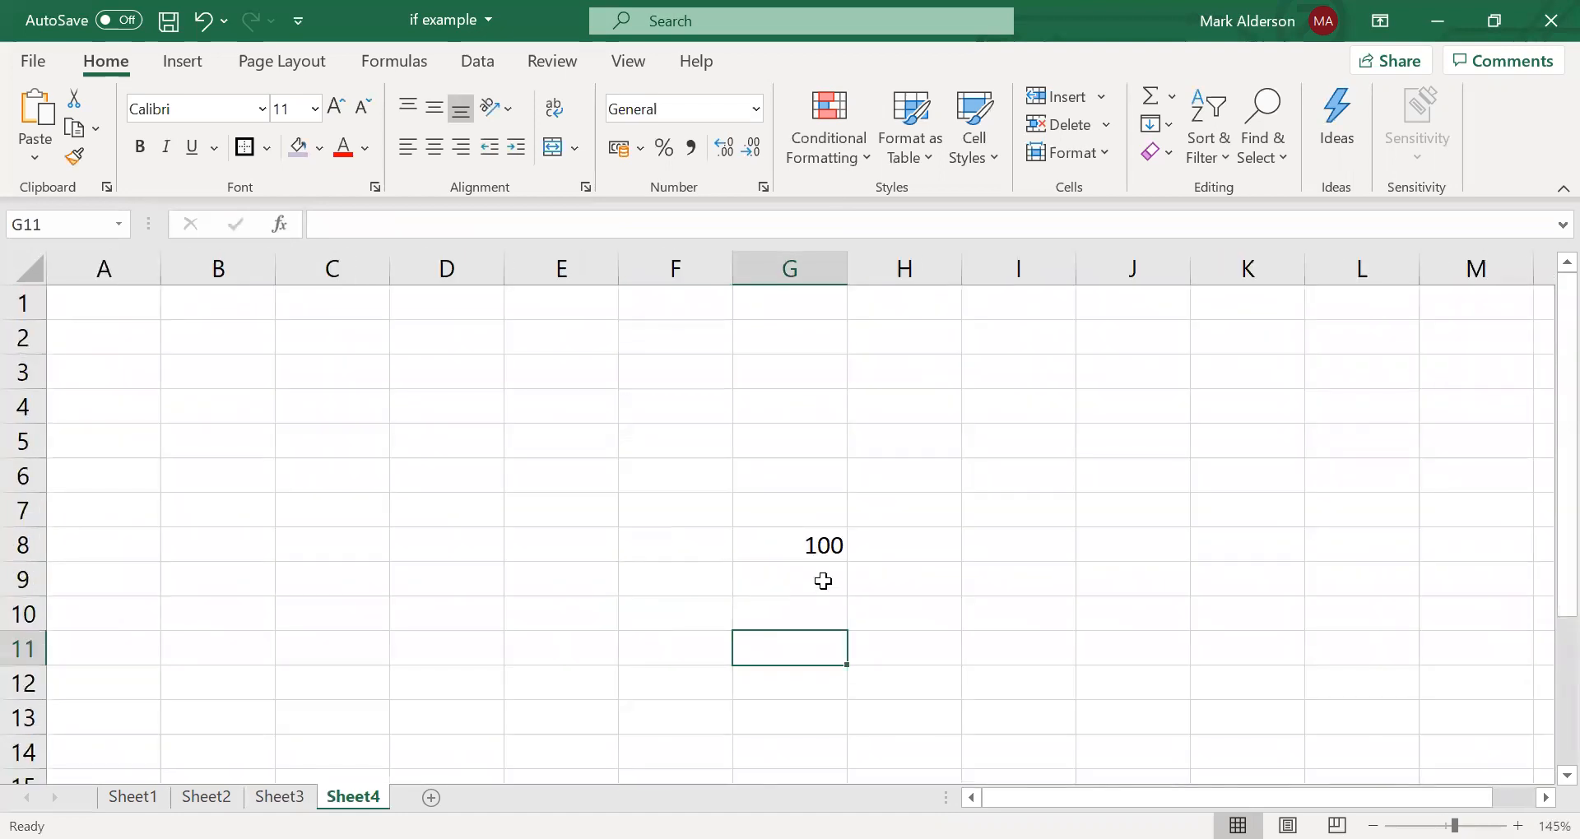
pyautogui.click(838, 617)
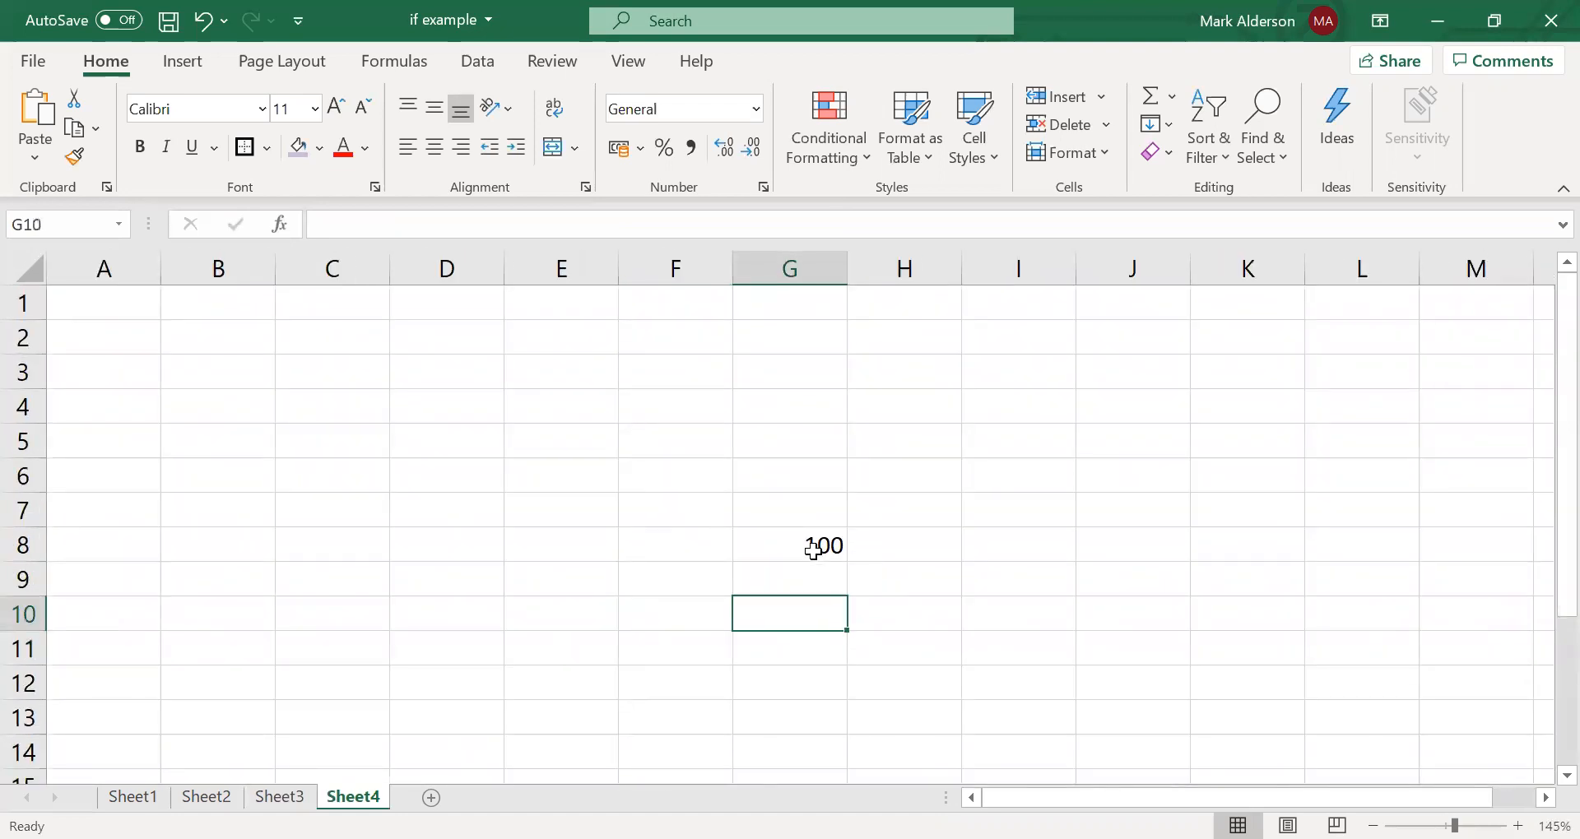
pyautogui.click(813, 550)
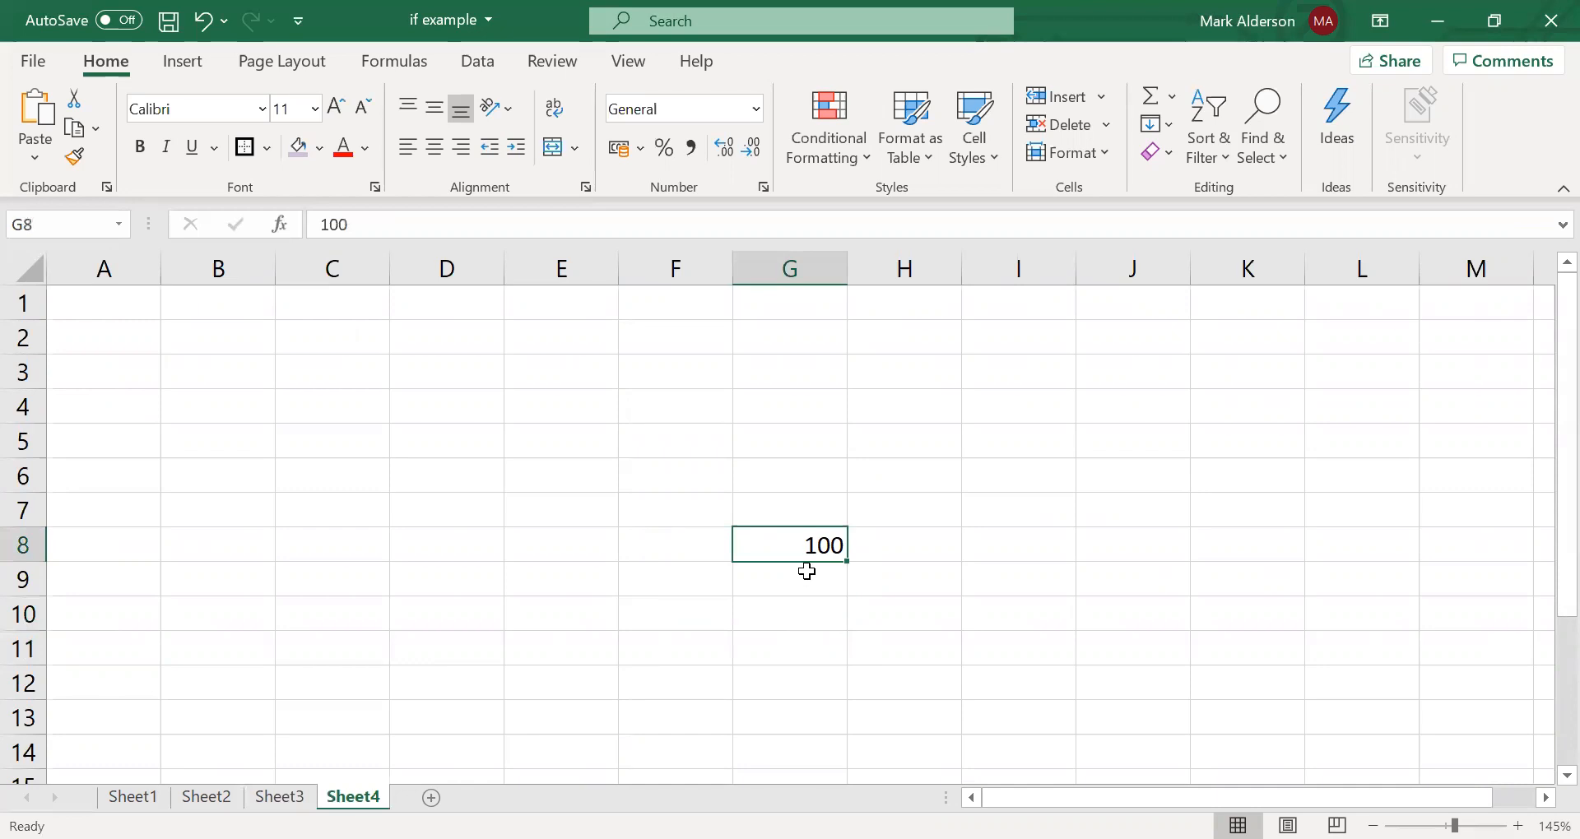
pyautogui.click(805, 618)
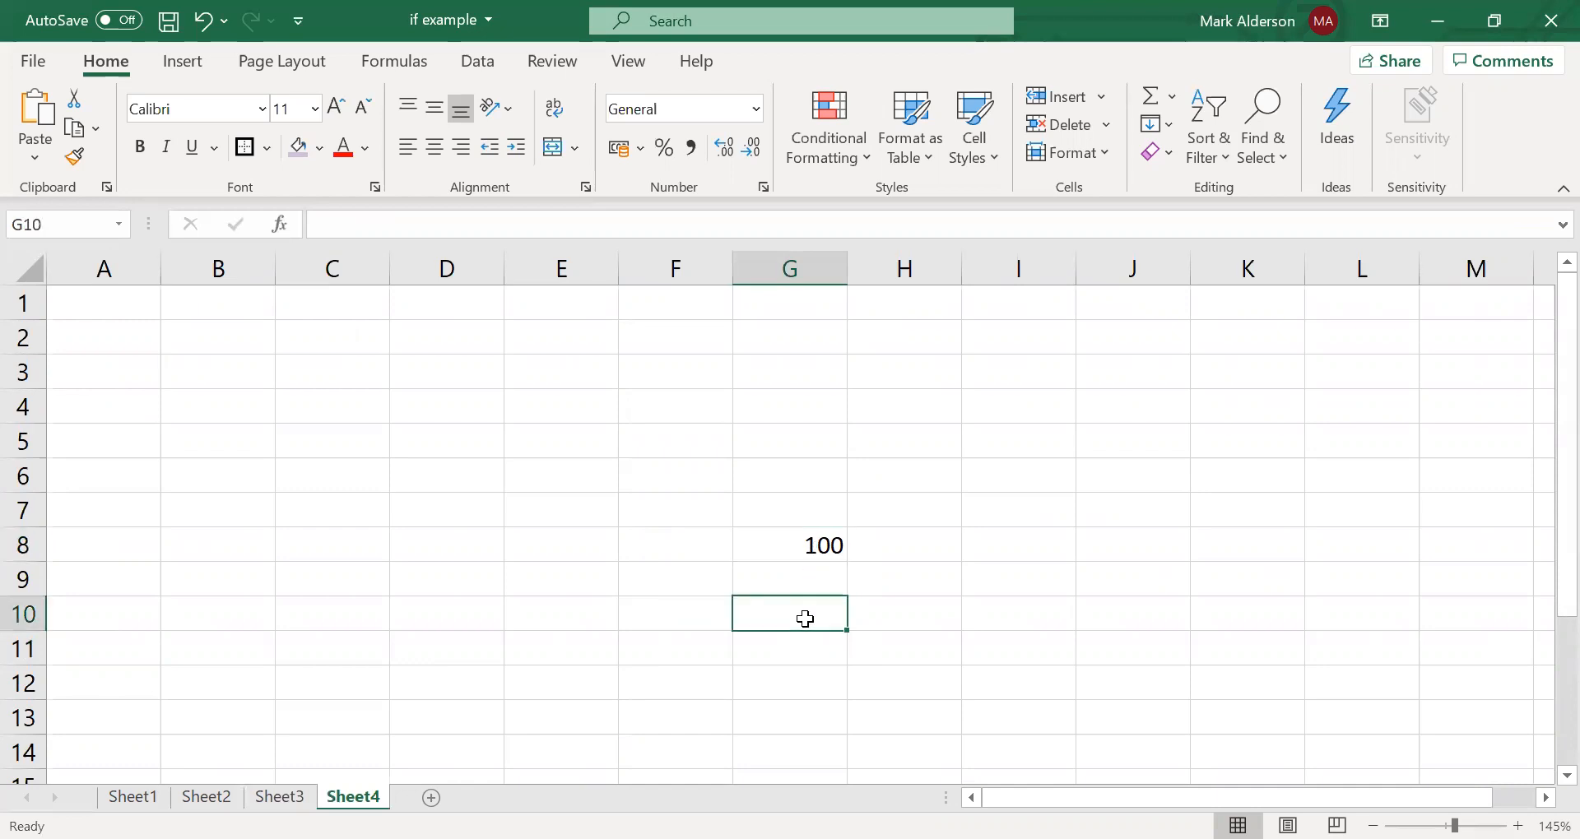
pyautogui.write('=')
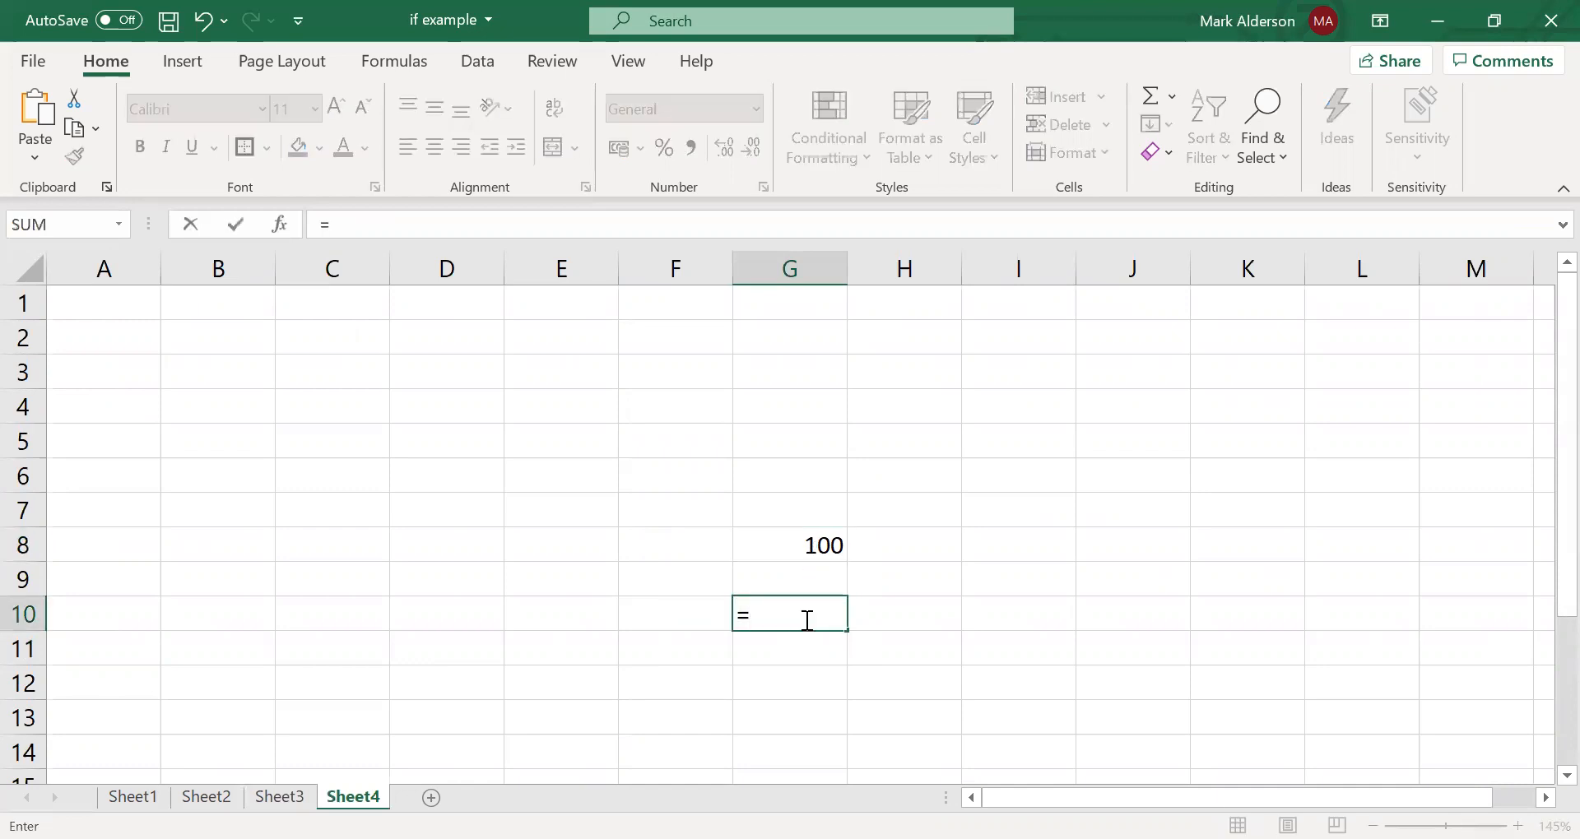
pyautogui.click(810, 545)
pyautogui.write('*')
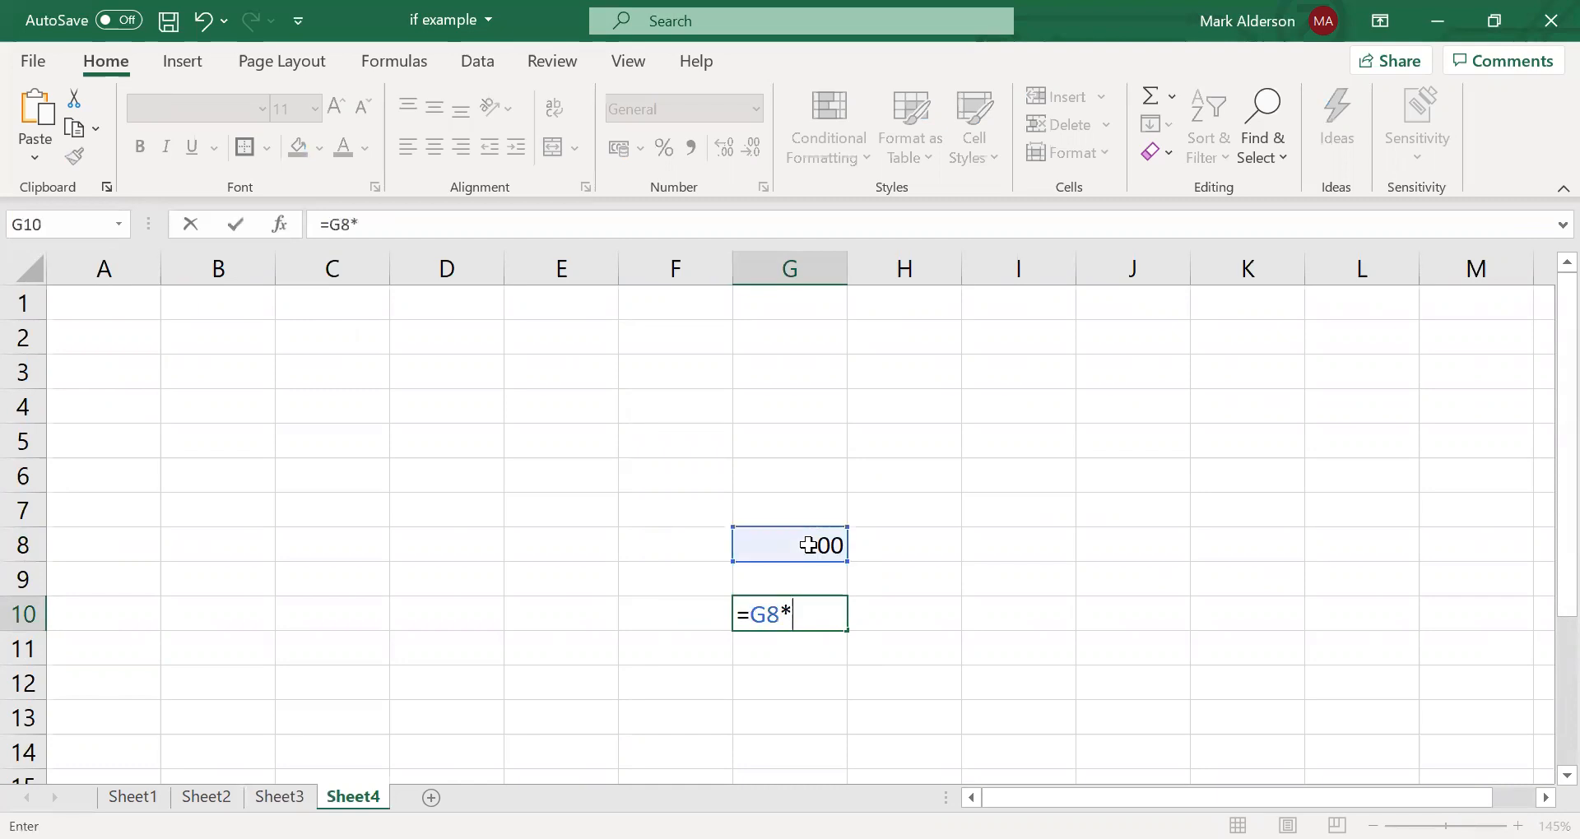
pyautogui.write('15%')
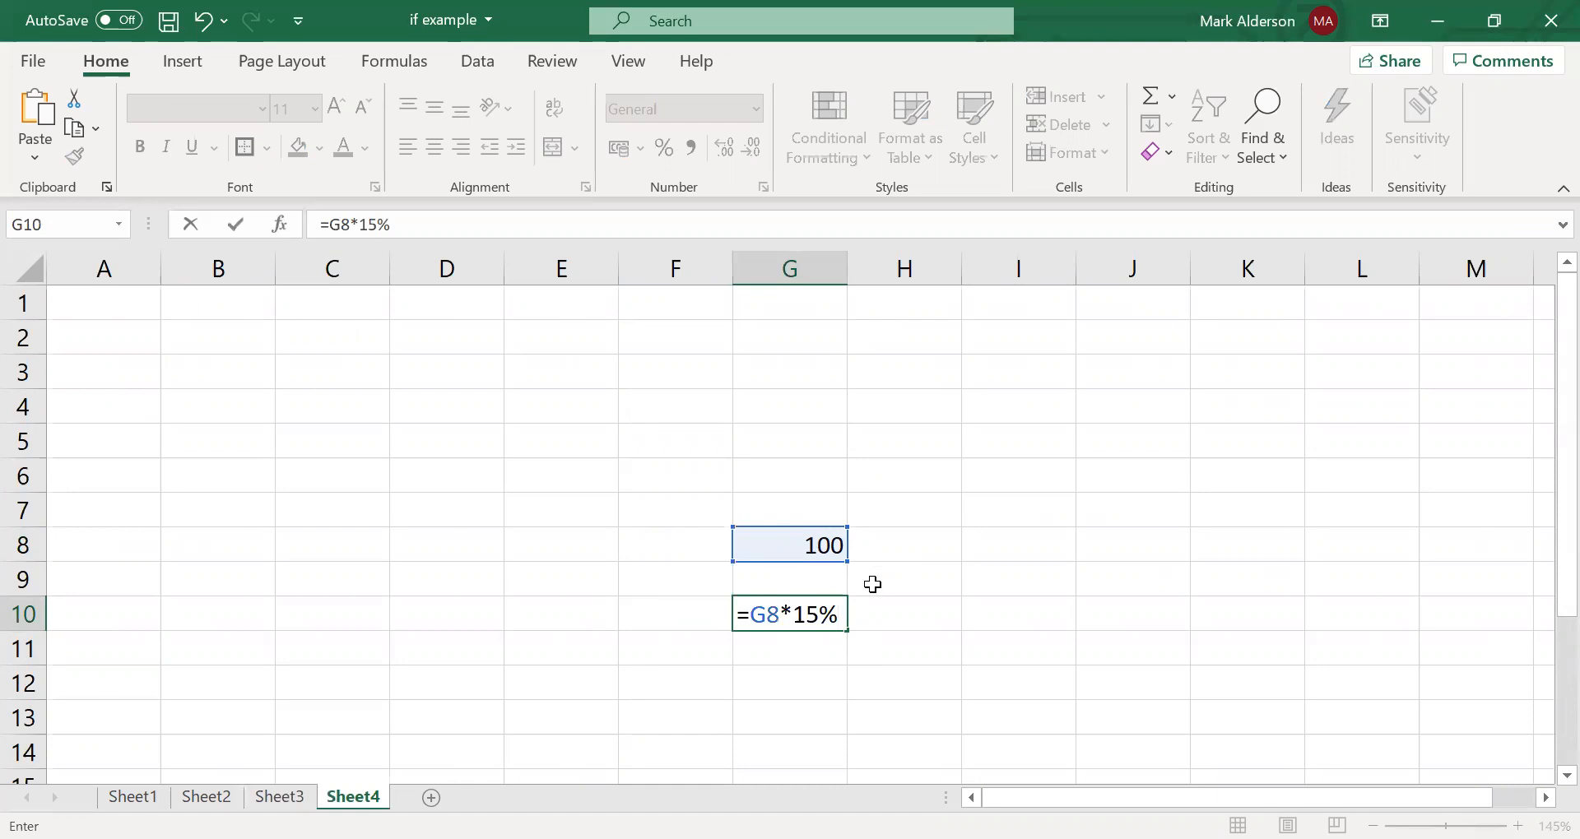
pyautogui.press('Return')
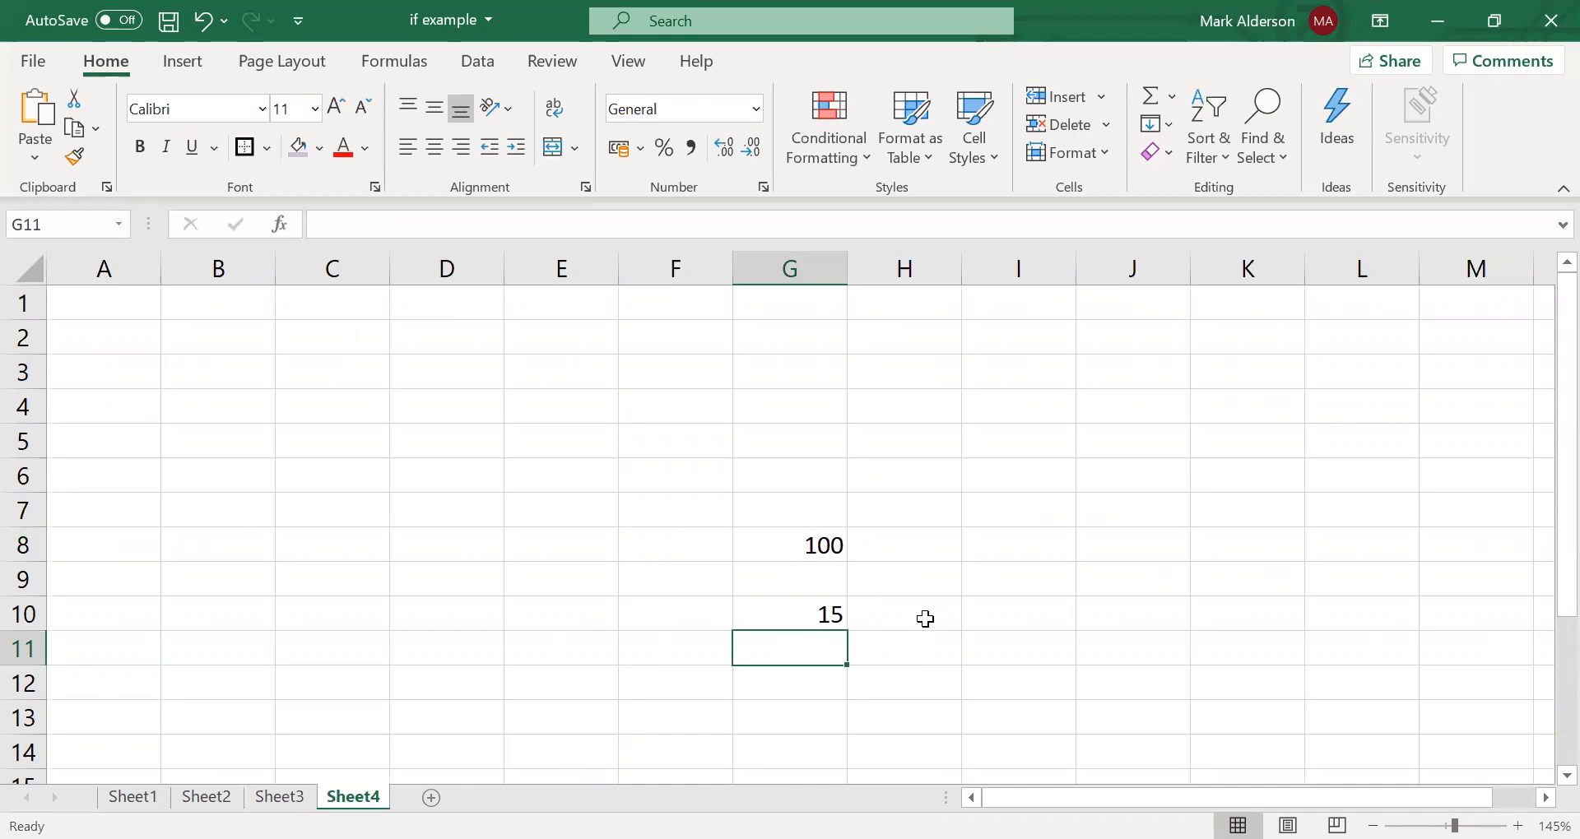
# - Enter 1234 in J7 and the formula =J7*17% in J9 as a second percentage example
pyautogui.click(1102, 518)
pyautogui.write('1234')
pyautogui.press('Return')
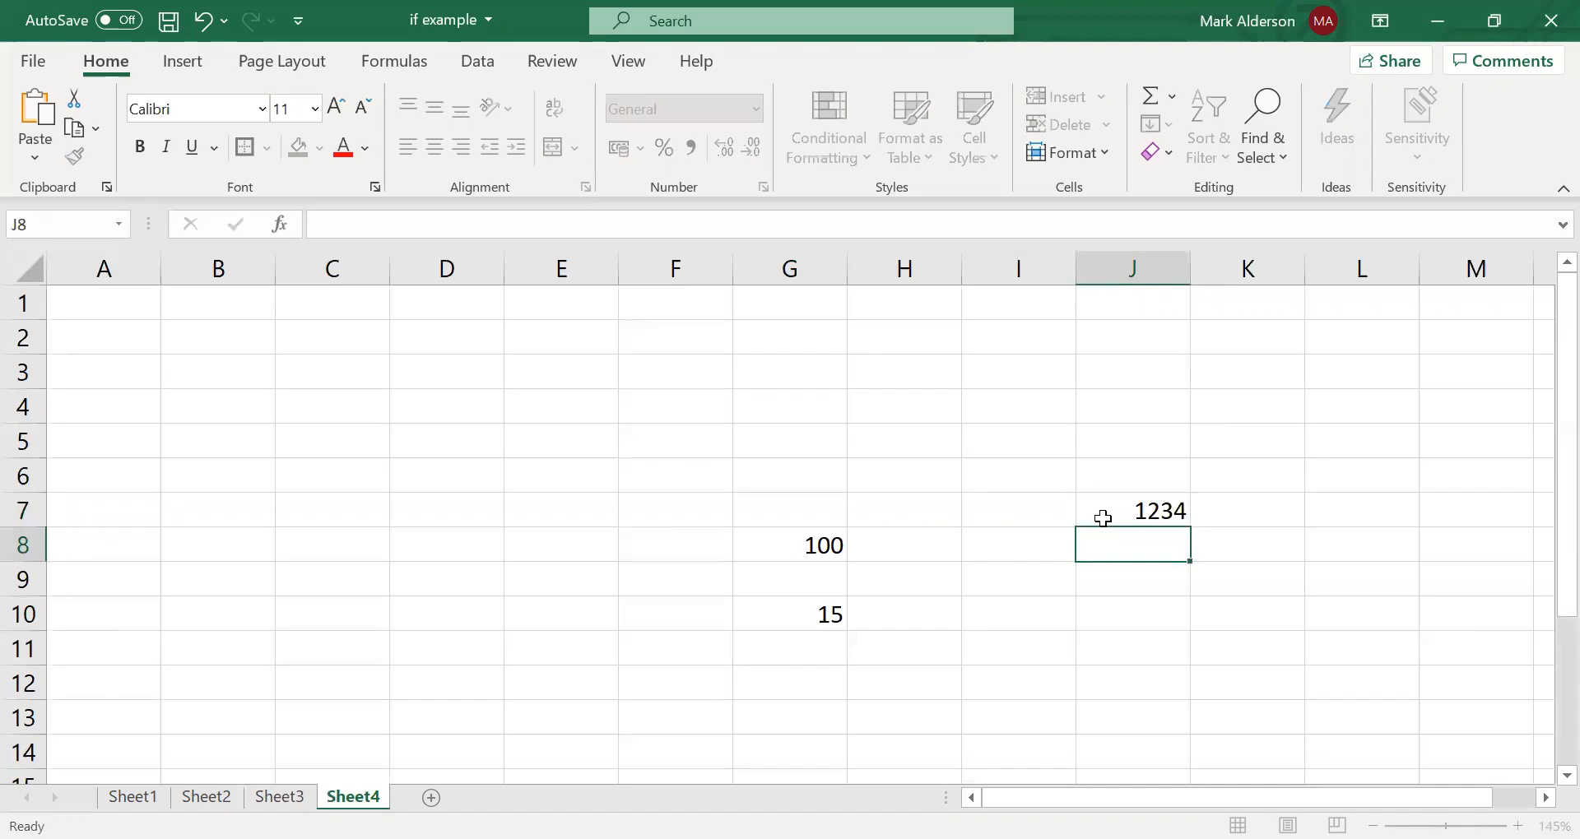
pyautogui.click(1124, 583)
pyautogui.write('=')
pyautogui.click(1137, 512)
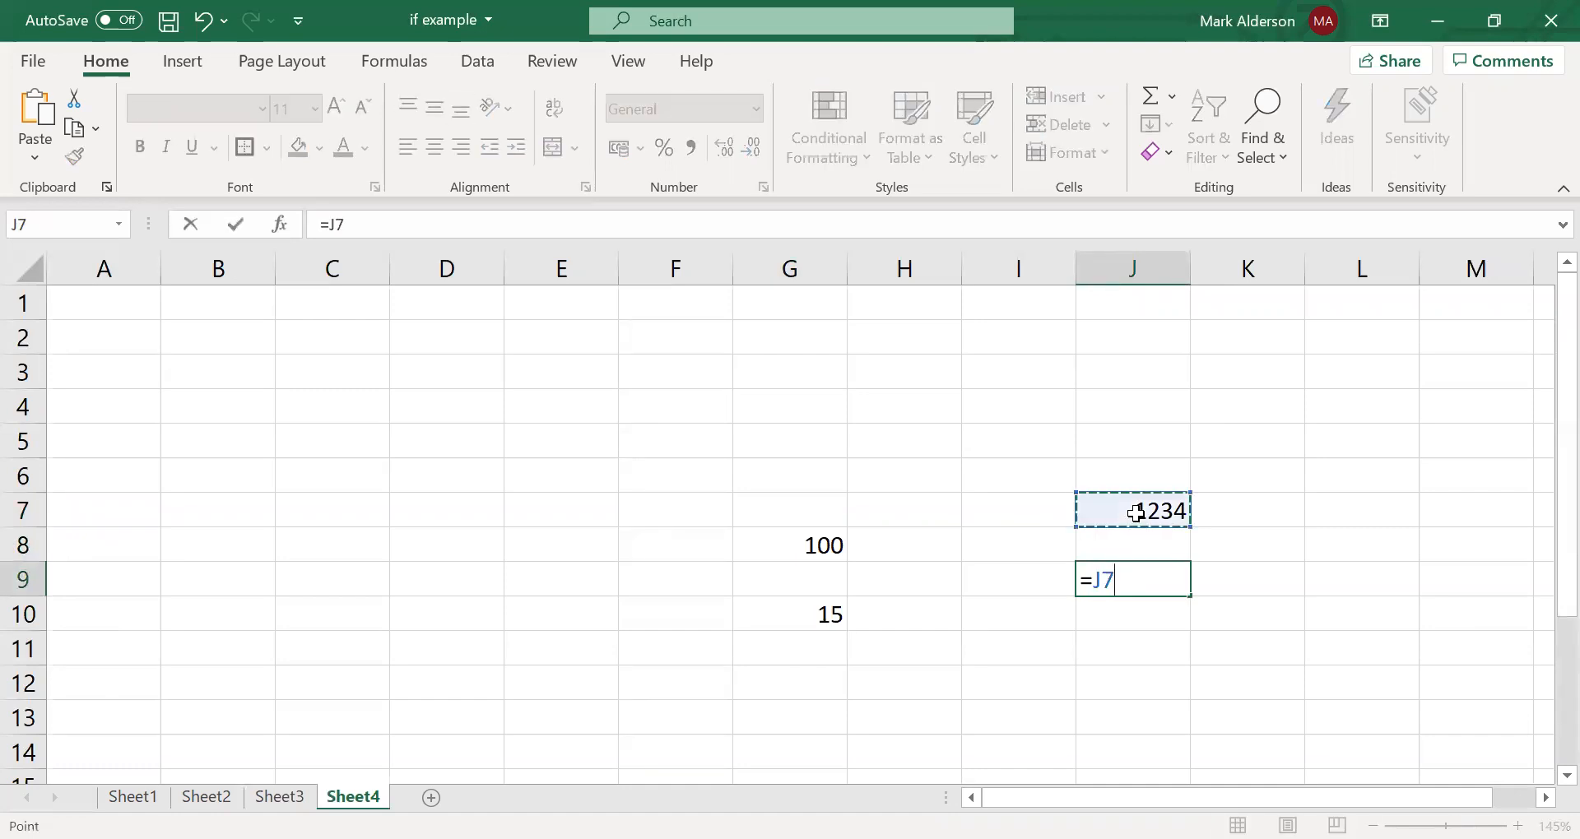
pyautogui.write('*17')
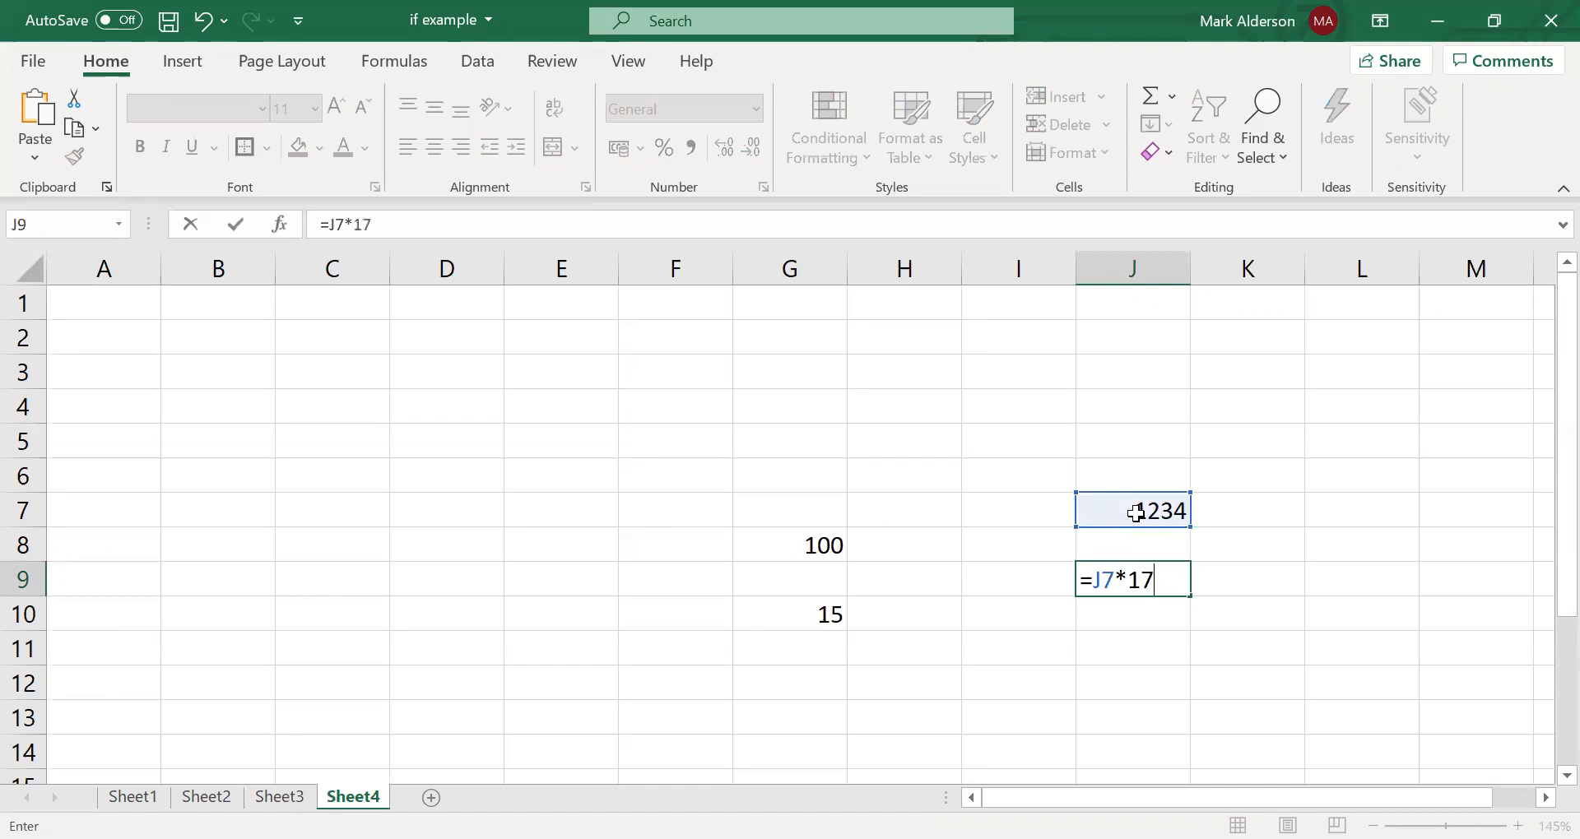
pyautogui.write('%')
pyautogui.press('Return')
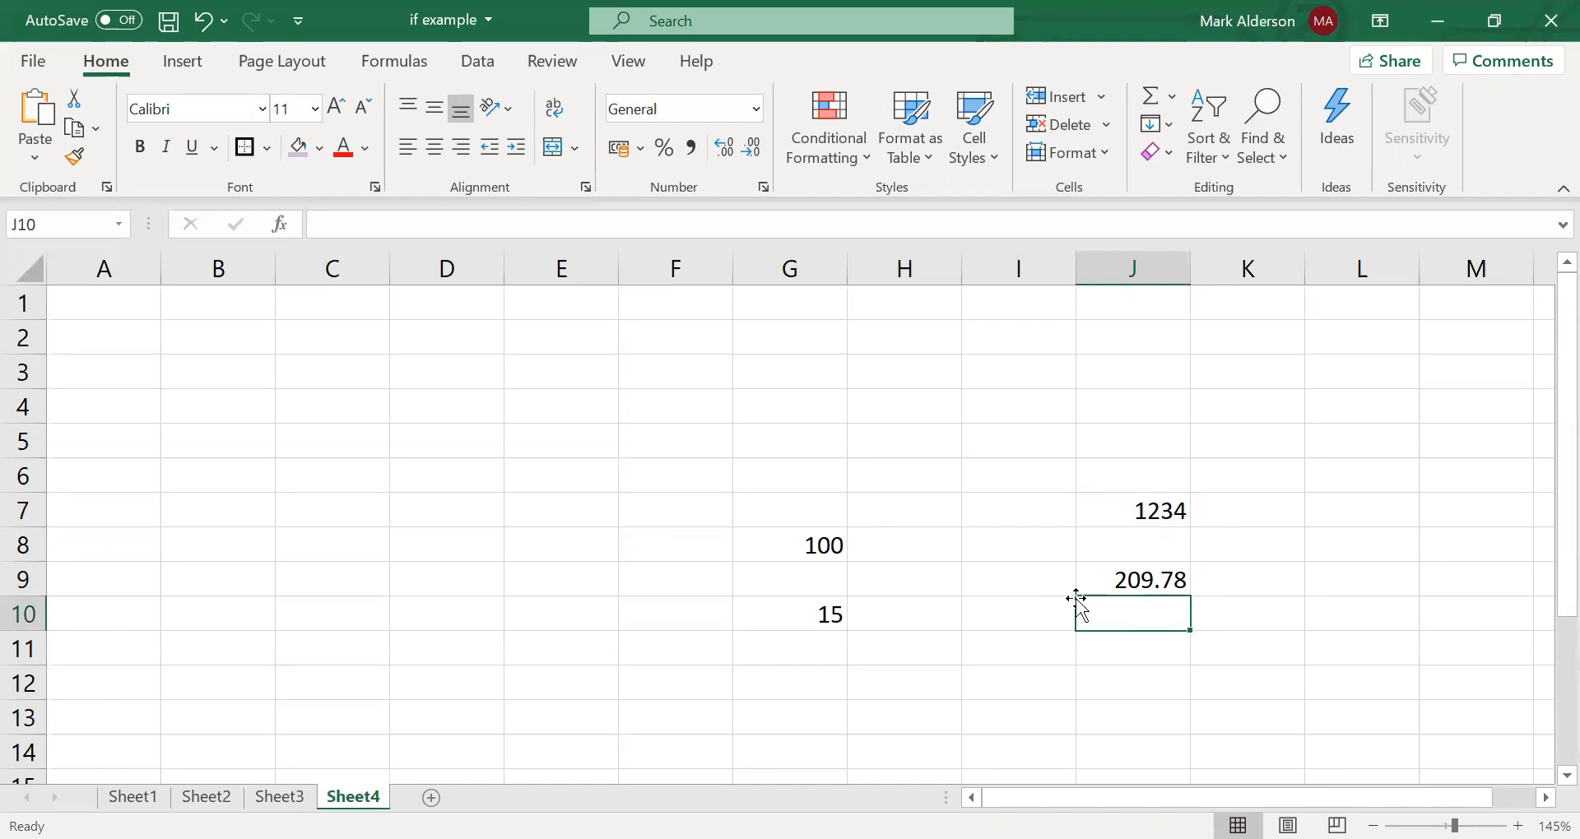
pyautogui.click(1119, 580)
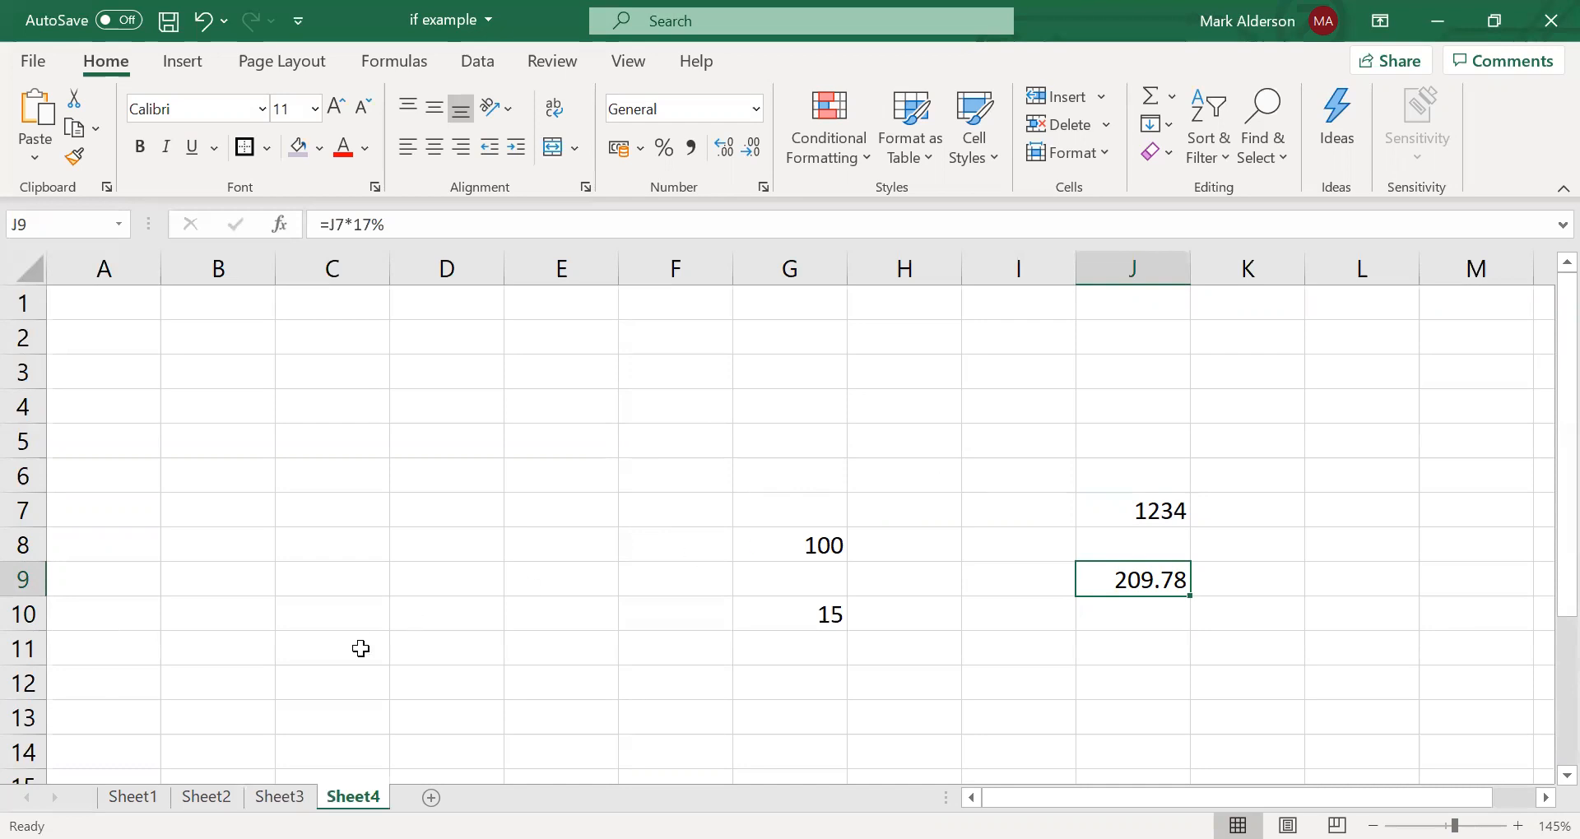
# - Revisit the empty new price cells on Sheet3, then review Sheet1's example IF formula, widget prices in B5:B14 and comments in C5:C14
pyautogui.click(301, 794)
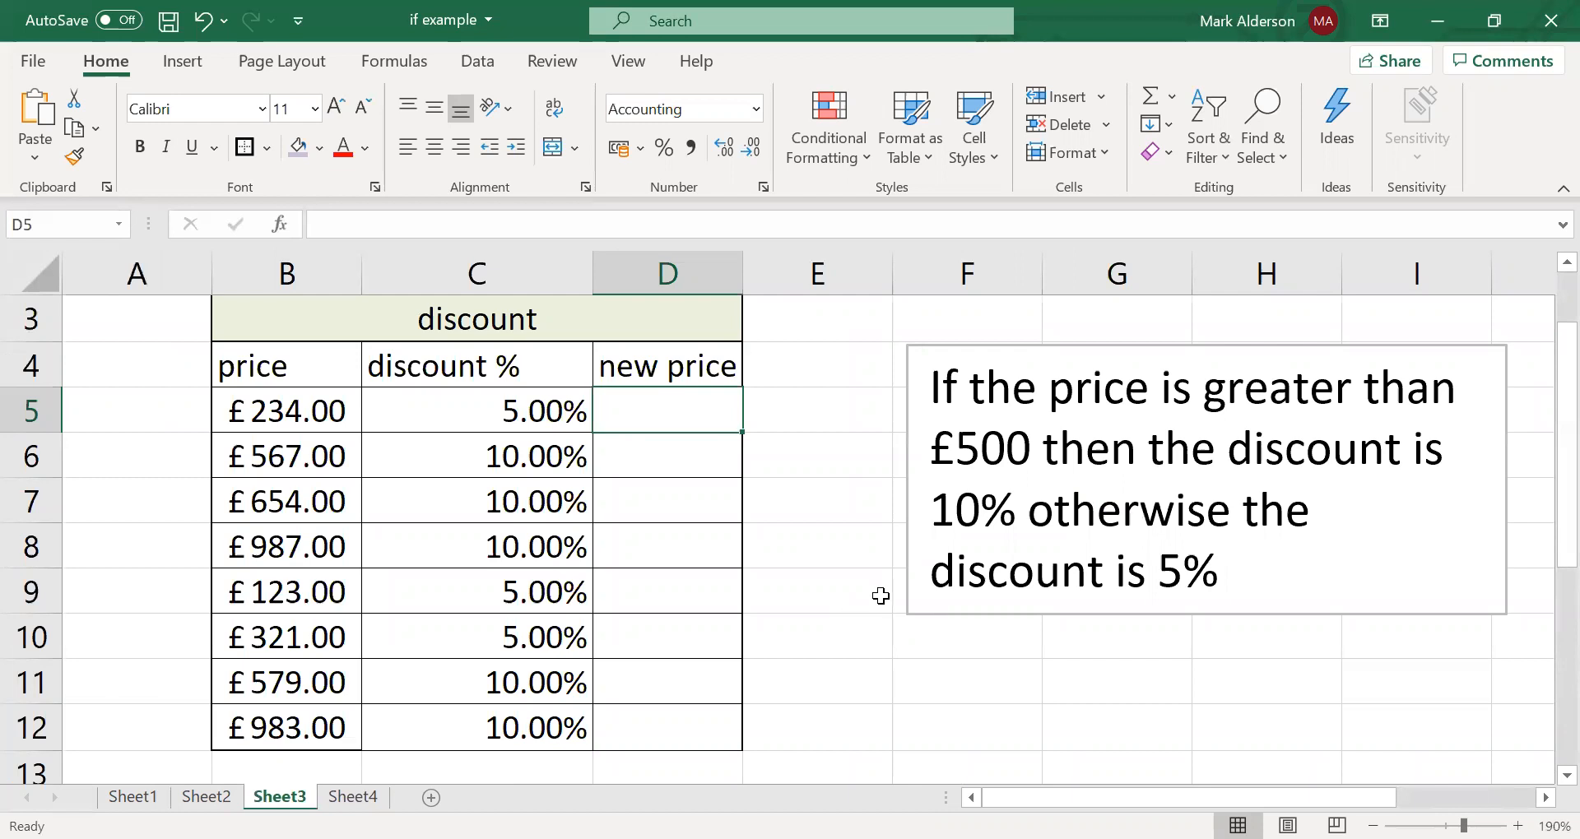
pyautogui.click(687, 448)
pyautogui.click(673, 413)
pyautogui.click(132, 796)
pyautogui.scroll(1, 706, 566)
pyautogui.scroll(-1, 709, 542)
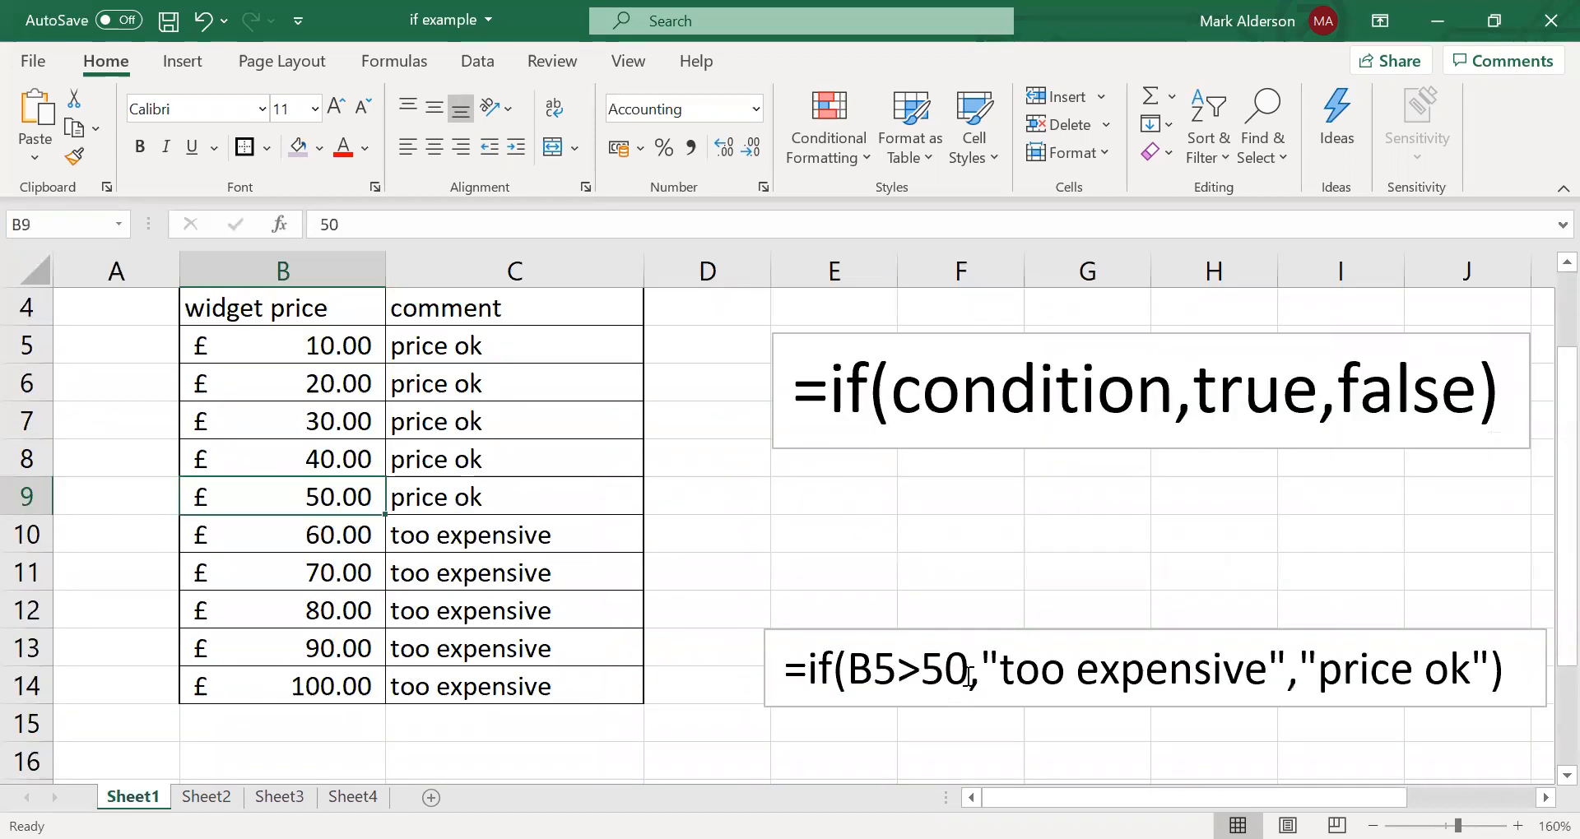
pyautogui.moveTo(969, 677); pyautogui.dragTo(923, 681)
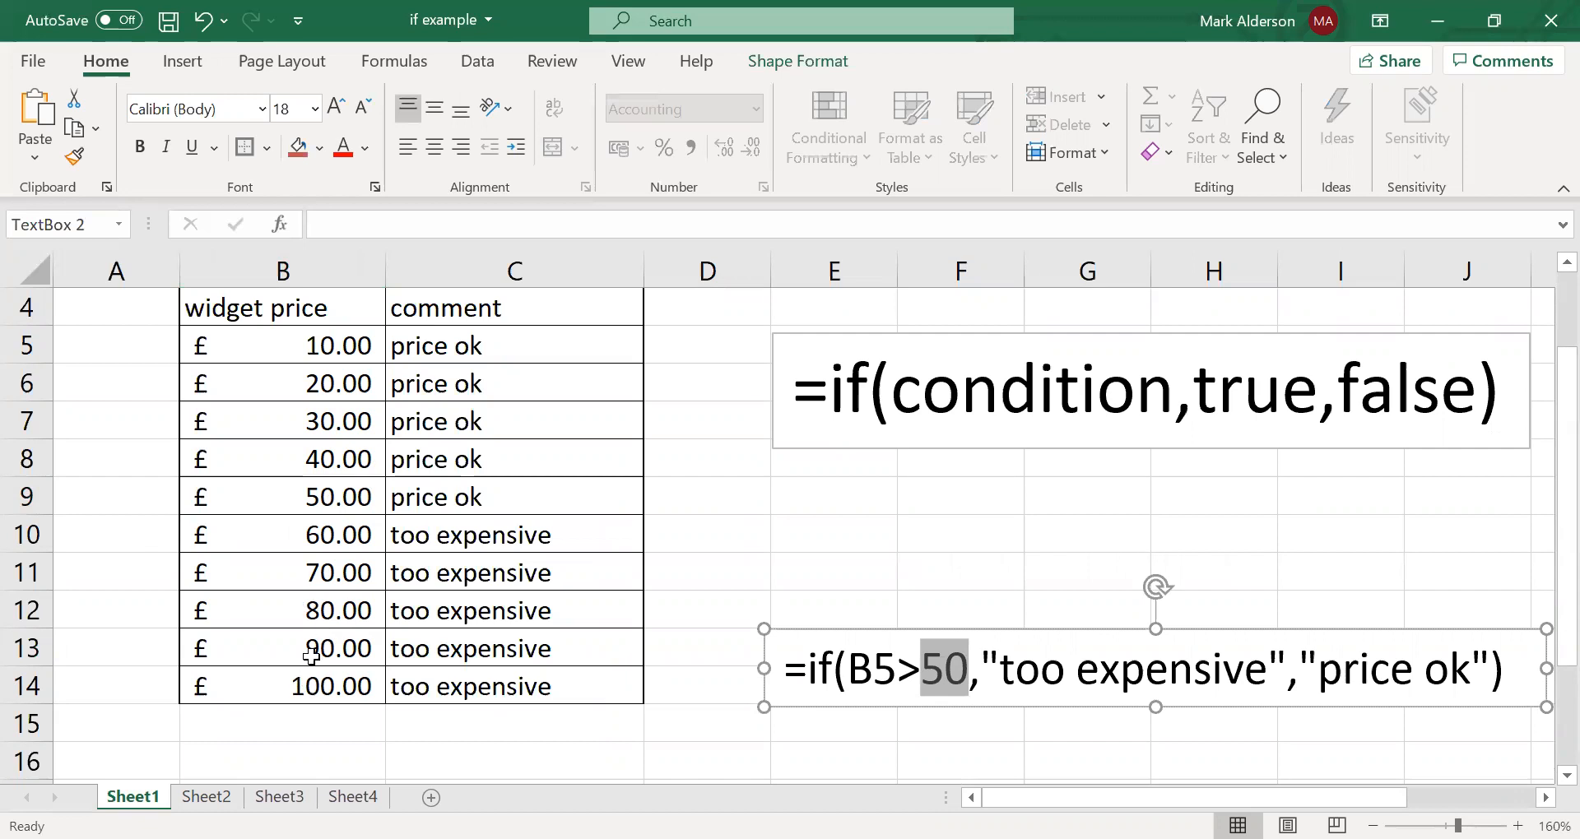
pyautogui.moveTo(319, 337); pyautogui.dragTo(320, 670)
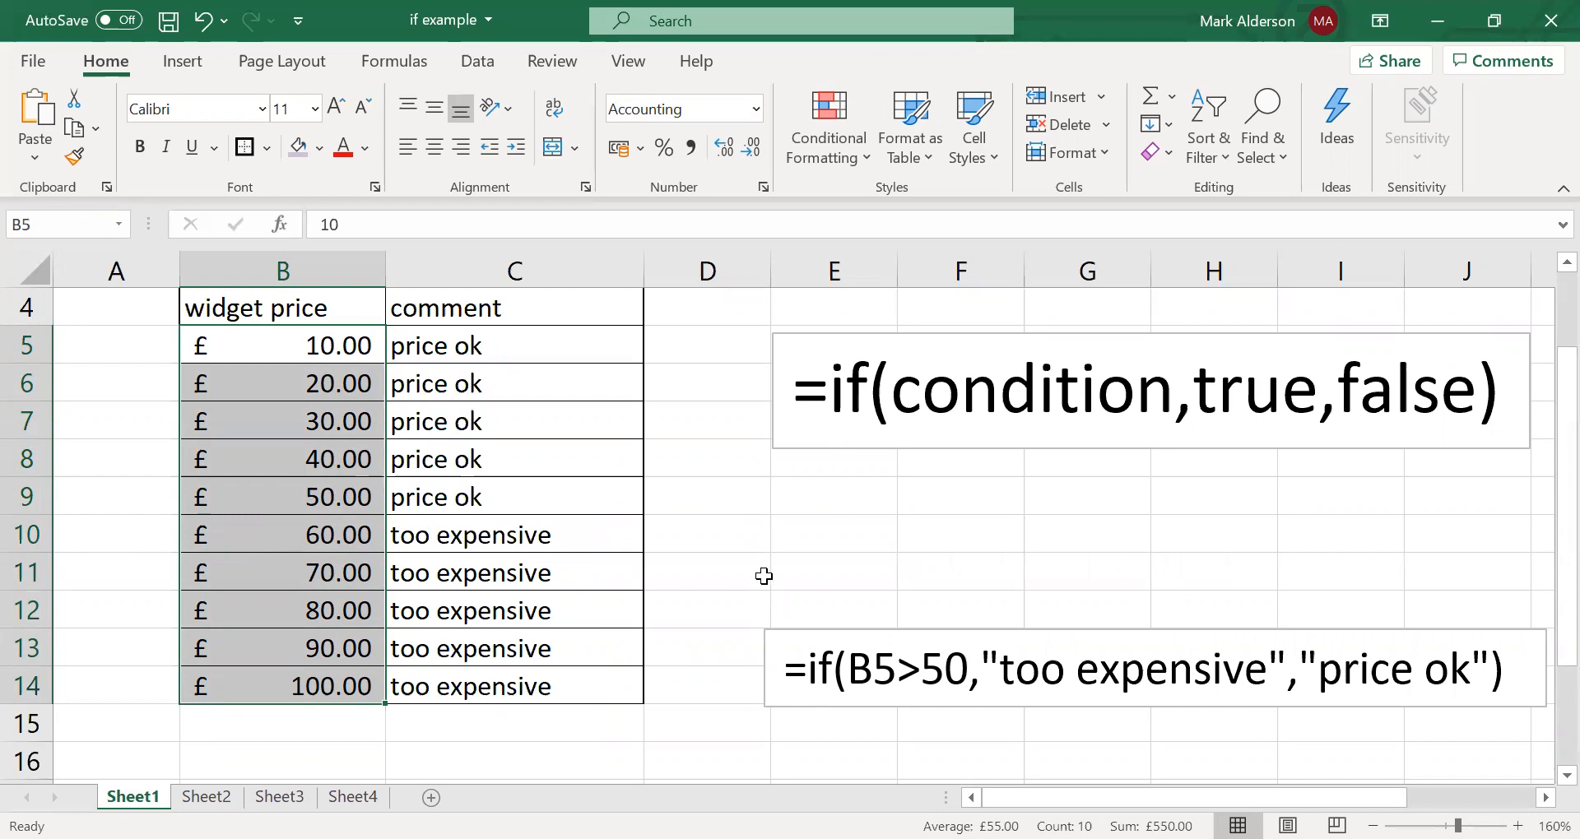
pyautogui.click(558, 503)
pyautogui.click(559, 341)
pyautogui.moveTo(555, 370); pyautogui.dragTo(557, 684)
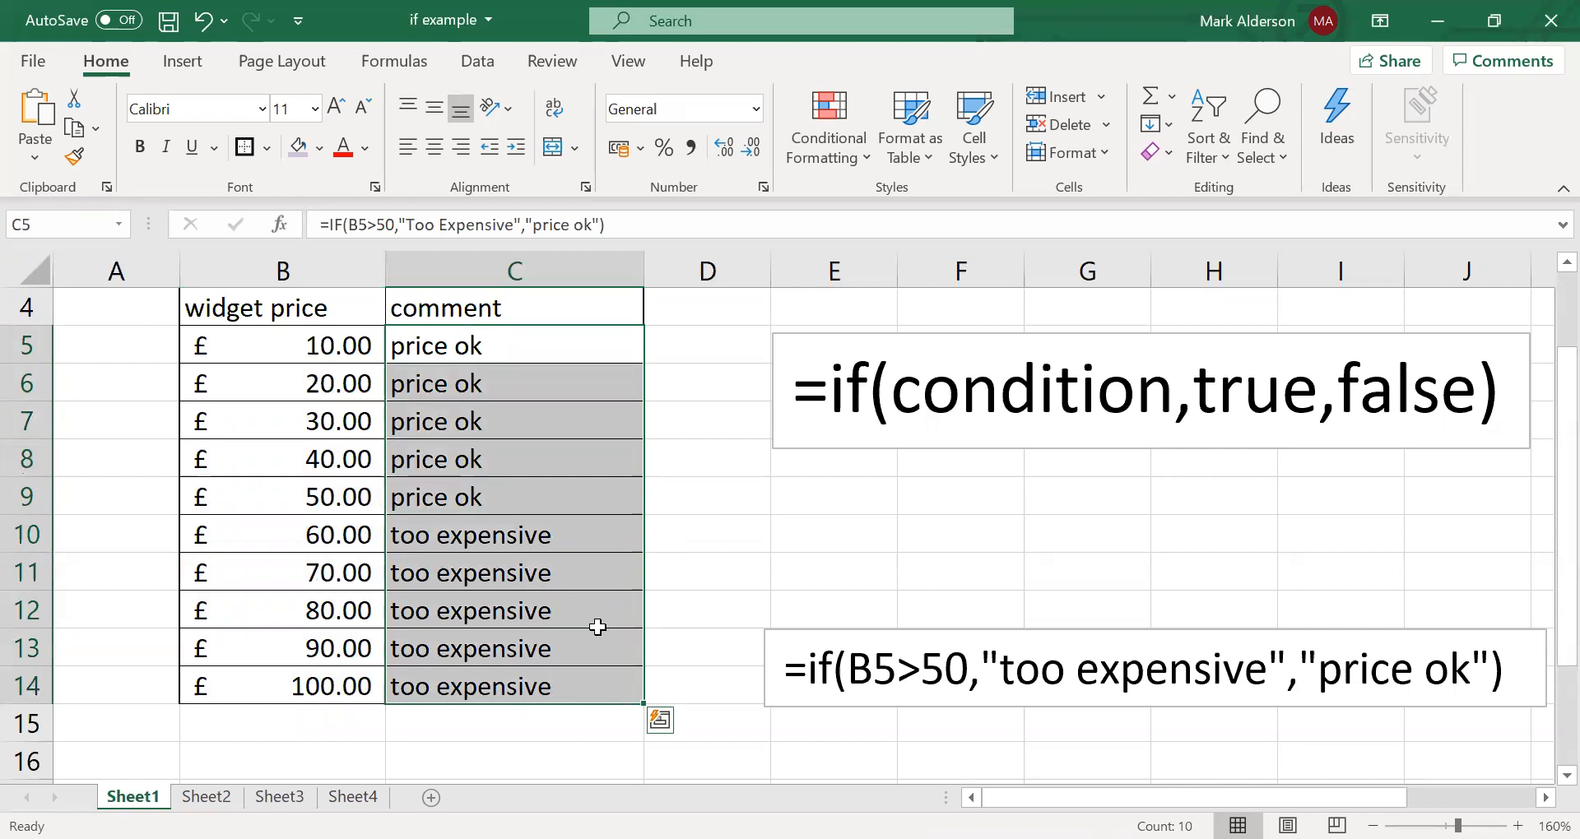
# - Review the formatted comments in D7:D12 on Sheet2 and the discount table on Sheet3, finishing on Sheet1 with an empty cell selected
pyautogui.click(206, 796)
pyautogui.moveTo(794, 444); pyautogui.dragTo(796, 613)
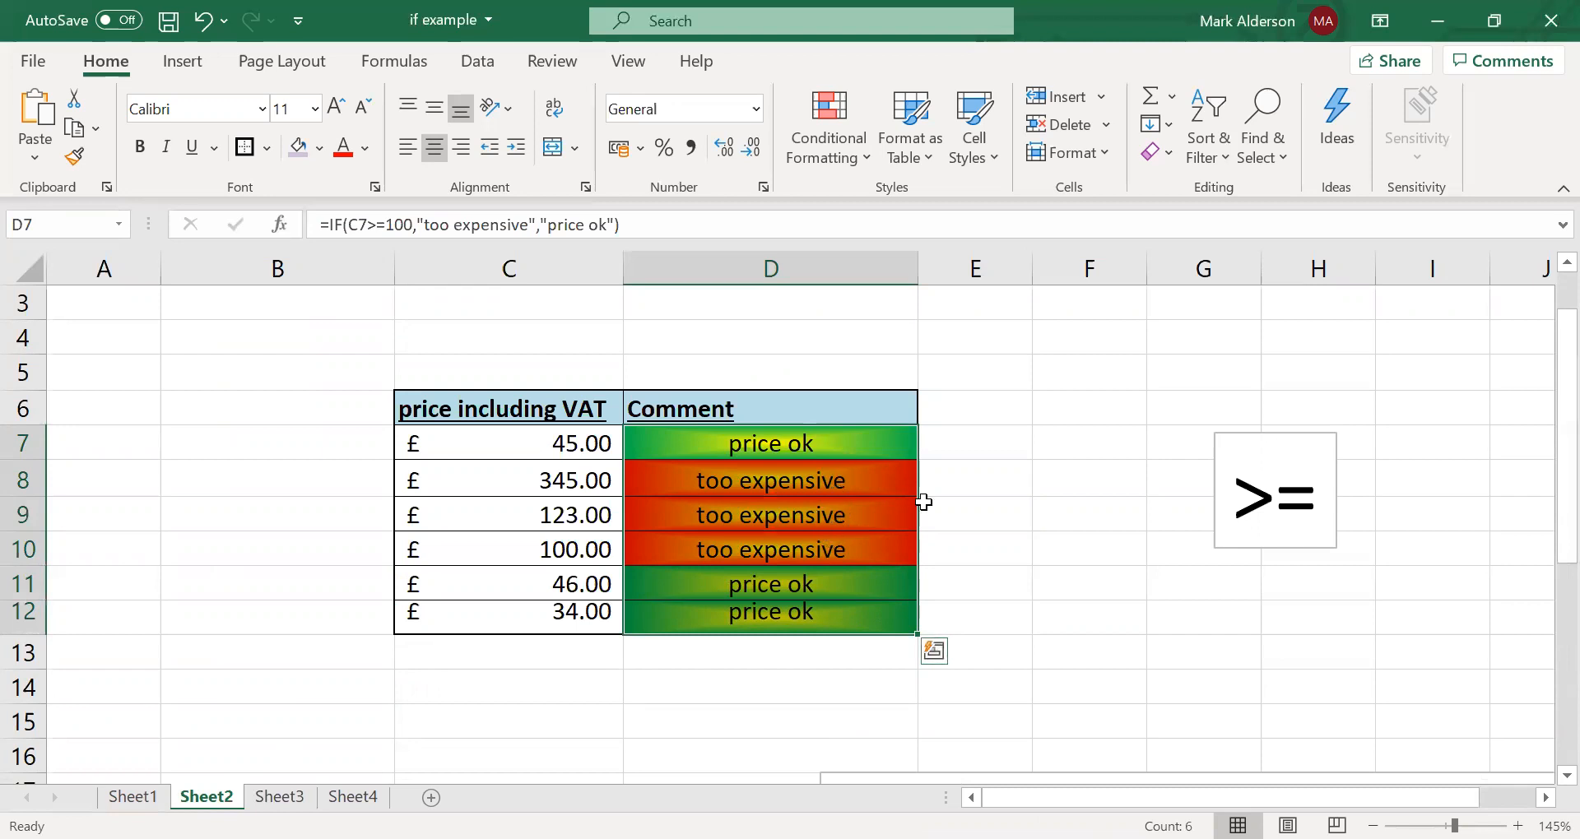
pyautogui.click(159, 795)
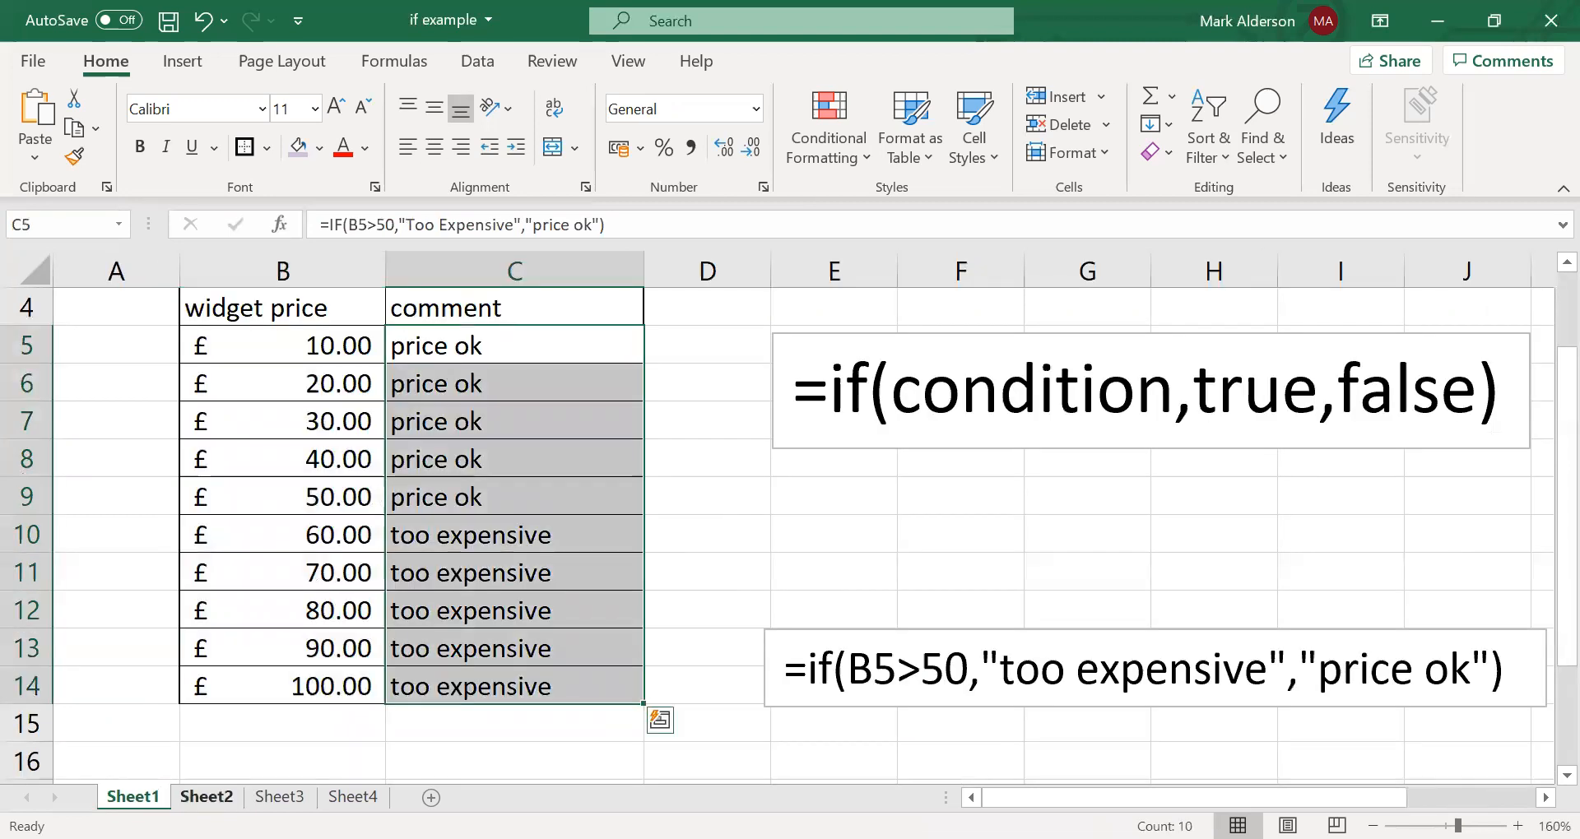
pyautogui.click(206, 796)
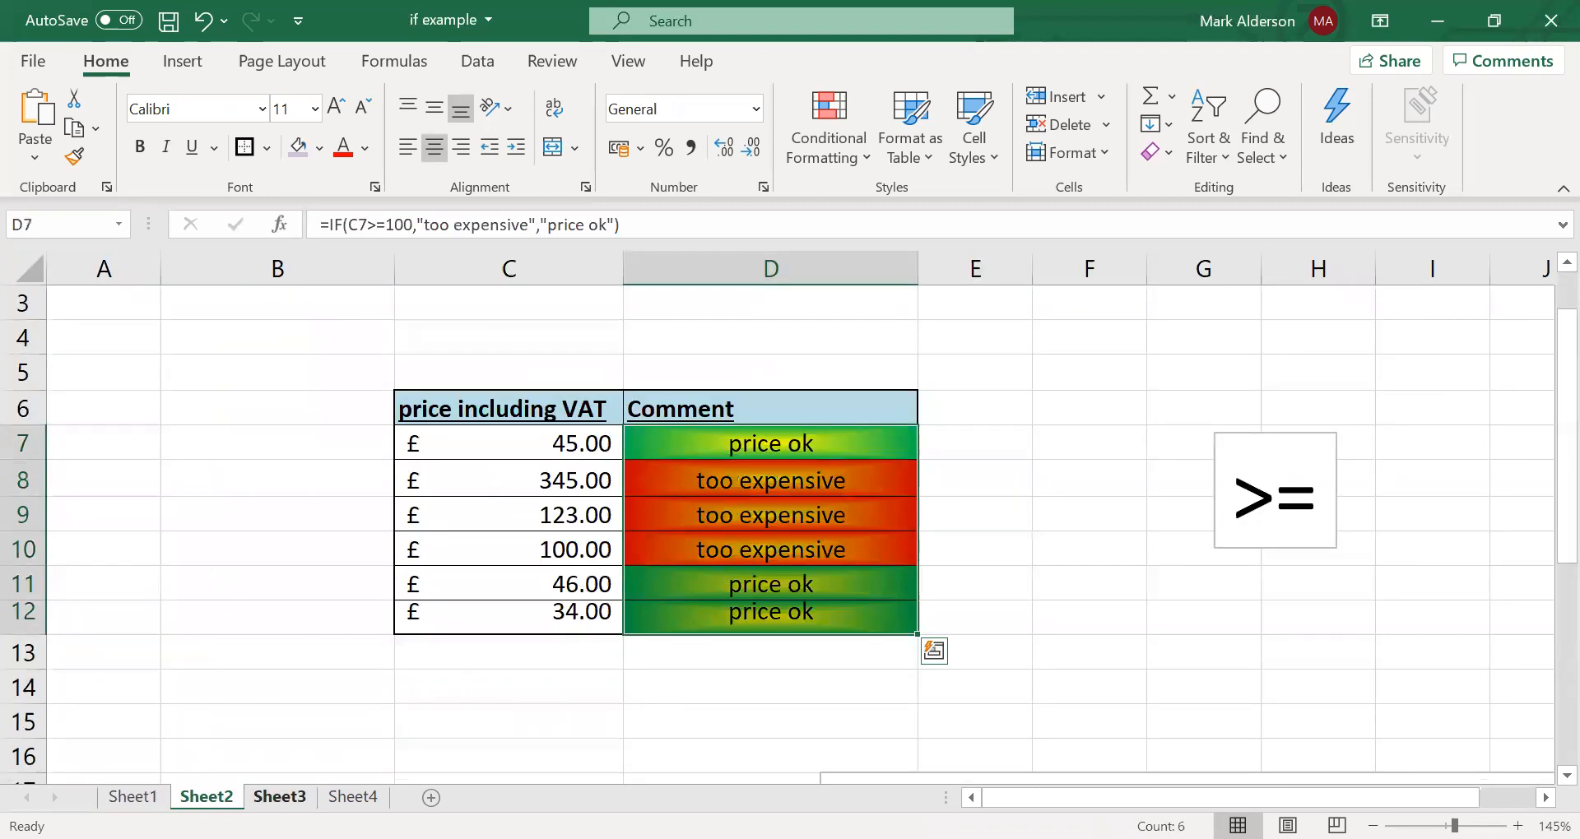
pyautogui.click(279, 796)
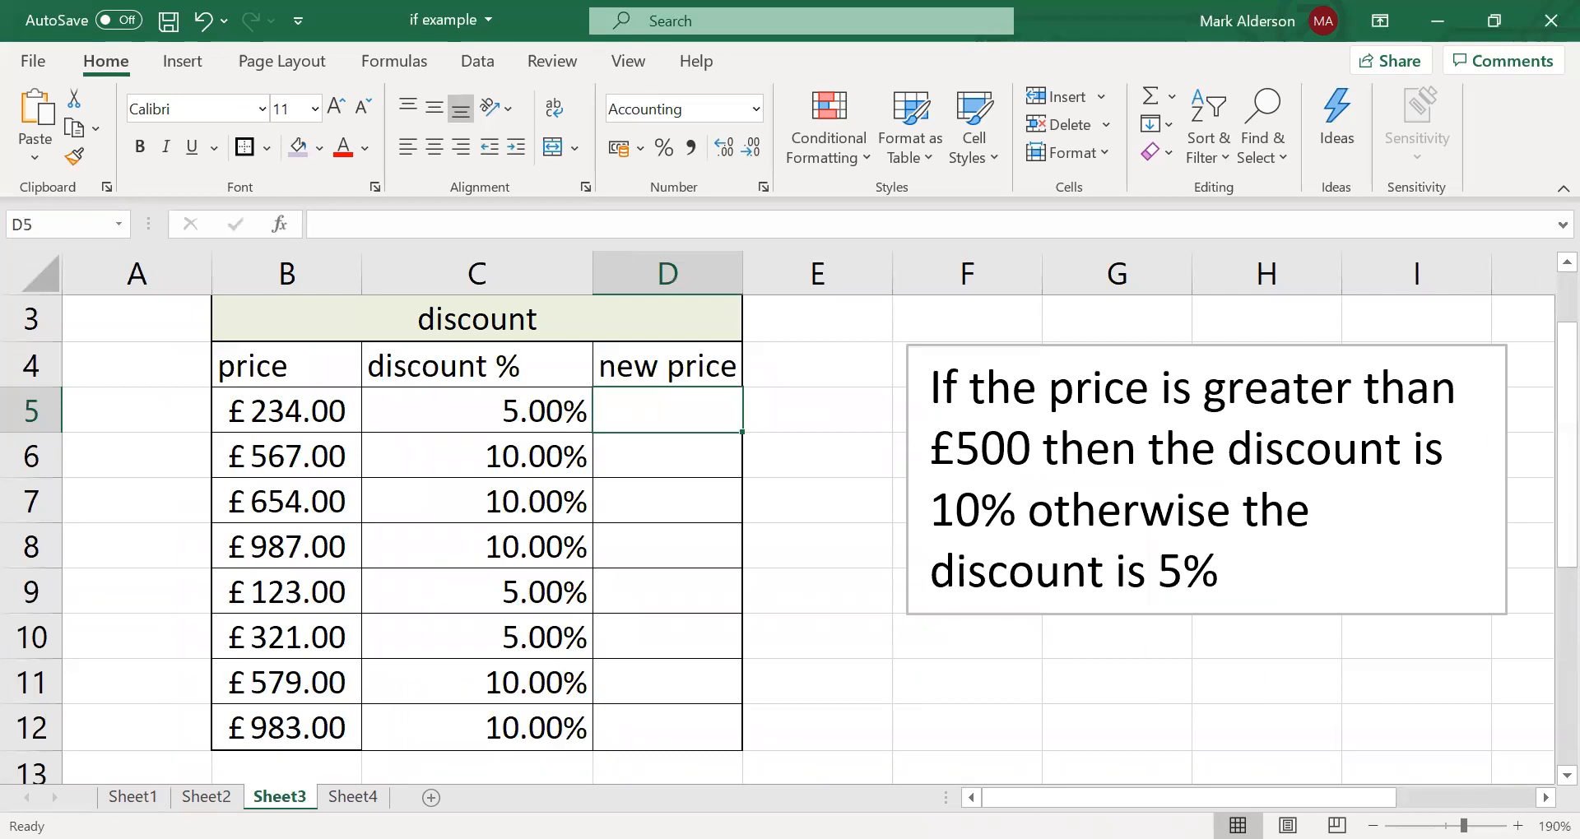
pyautogui.click(133, 796)
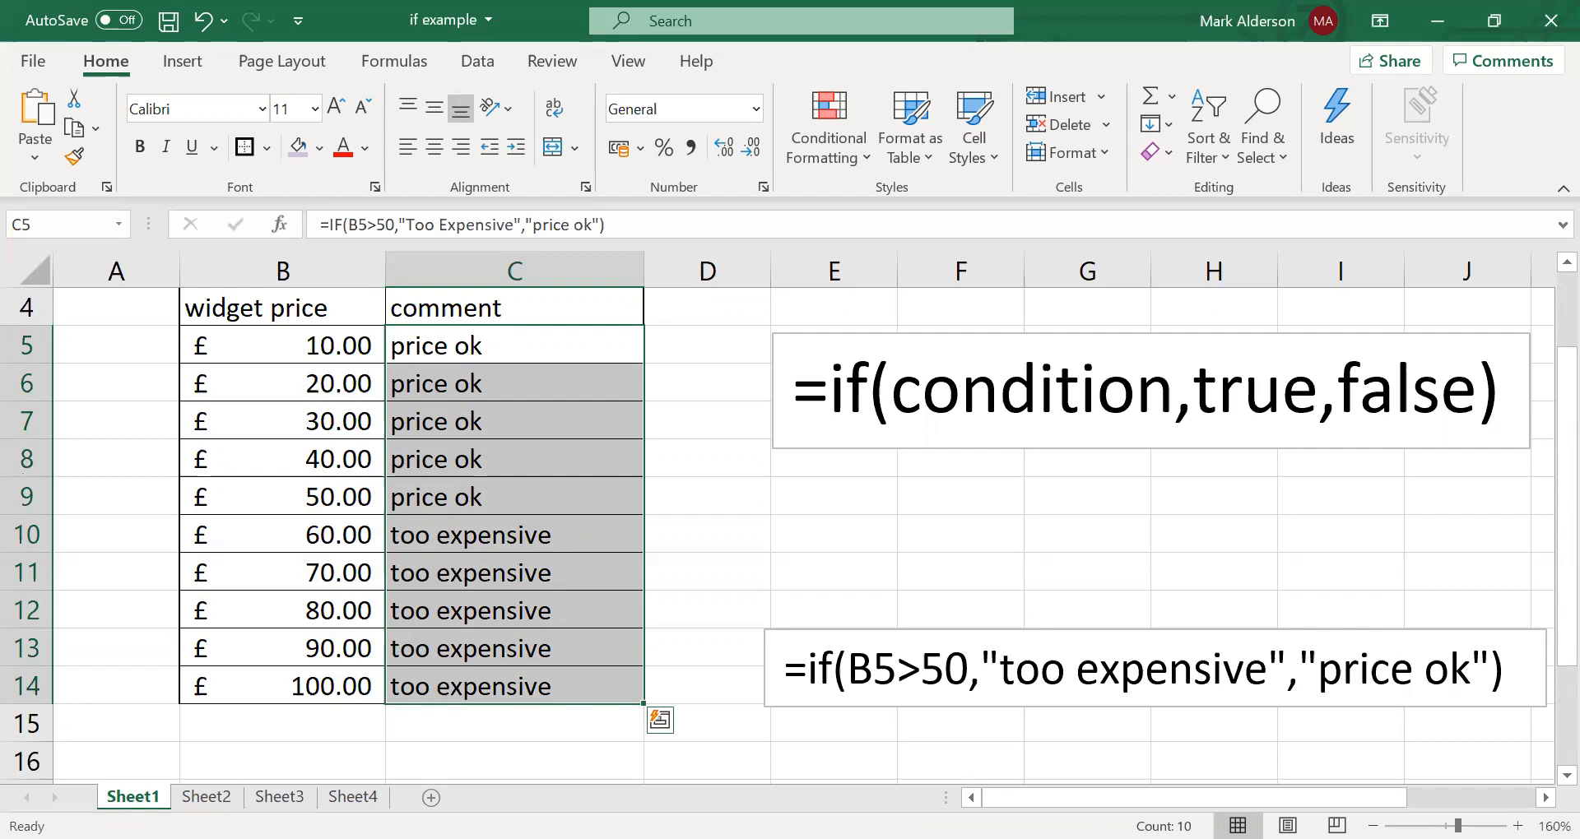
pyautogui.click(709, 543)
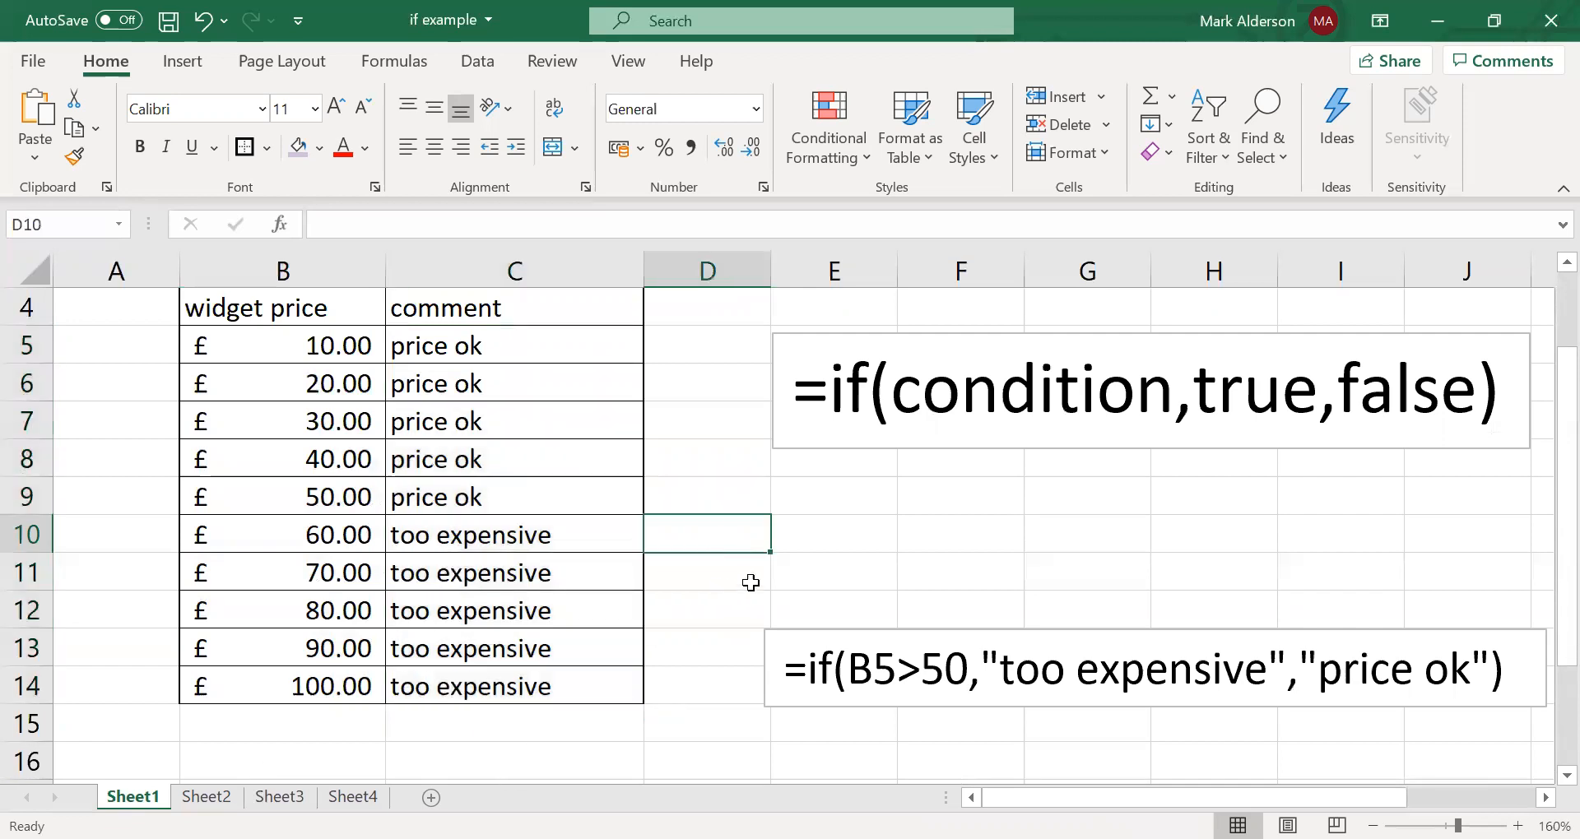
pyautogui.click(809, 569)
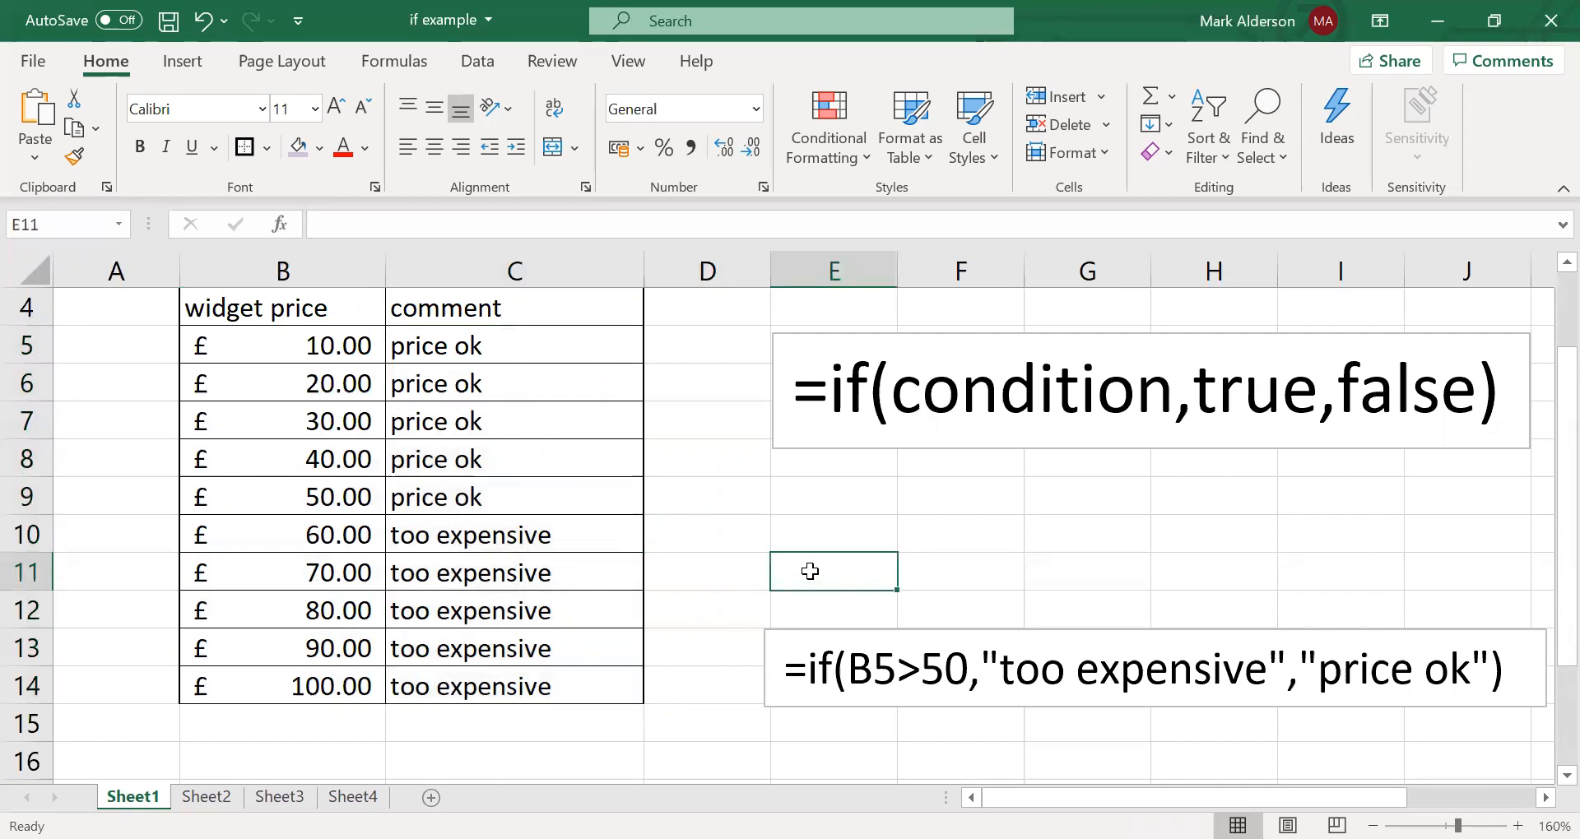